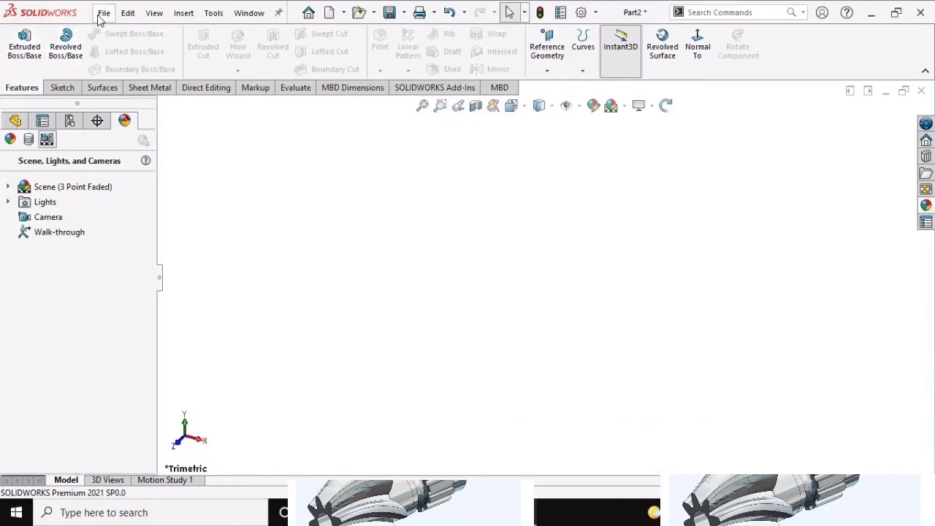
Create a new part document, Part3, from the Part template.
{"action": "left_click", "coordinate": [102, 13]}
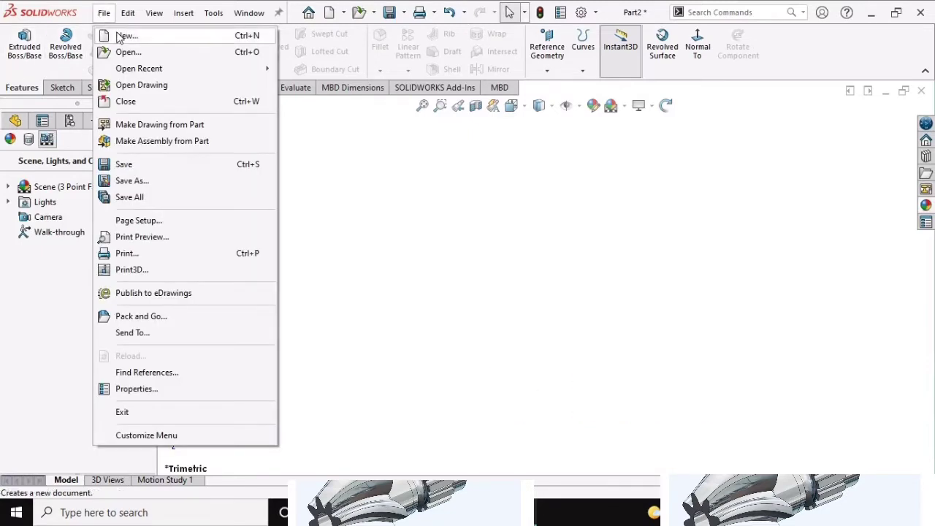
{"action": "left_click", "coordinate": [120, 35]}
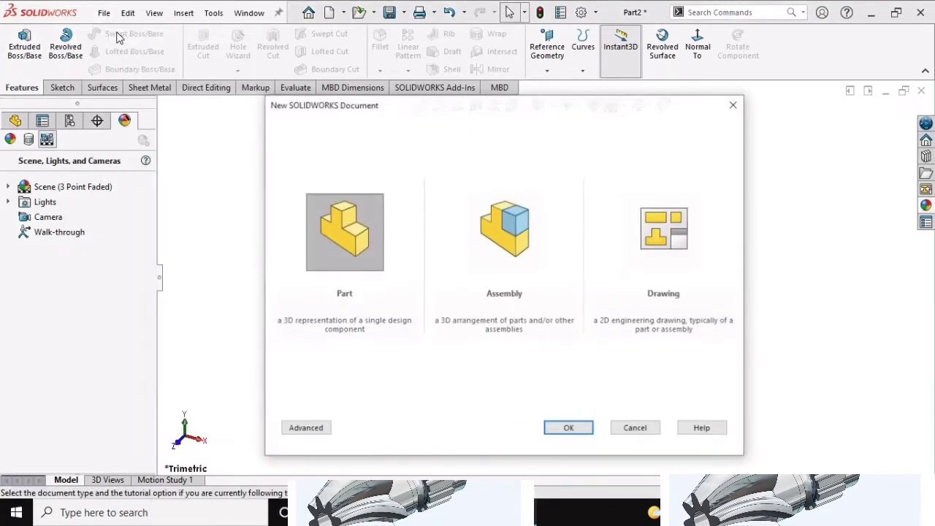
{"action": "left_click", "coordinate": [354, 244]}
{"action": "left_click", "coordinate": [569, 429]}
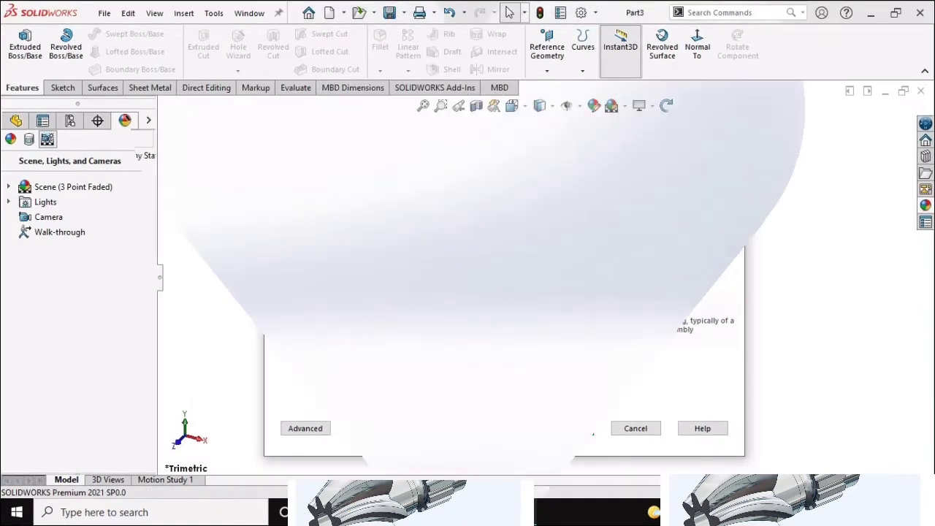
Change the Scene Background type to None in the DisplayManager for a plain white viewport.
{"action": "left_click", "coordinate": [124, 121]}
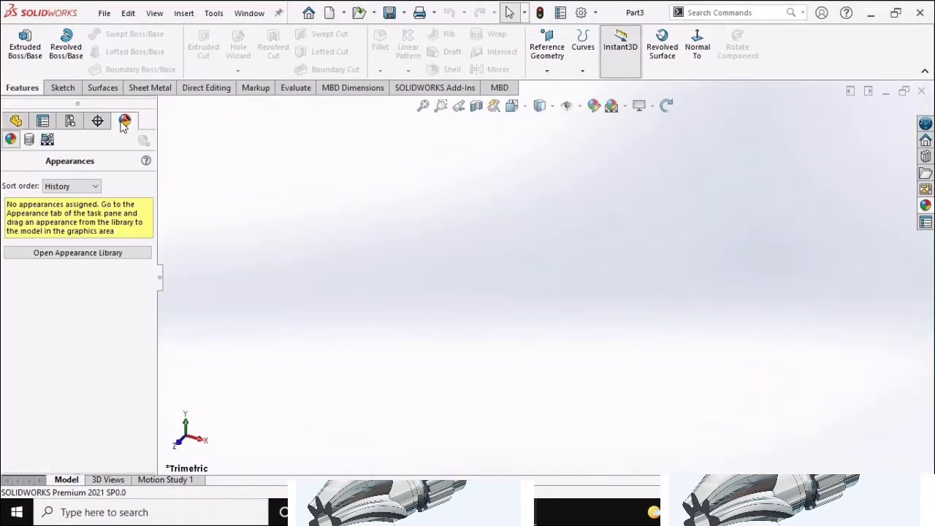
{"action": "left_click", "coordinate": [46, 139]}
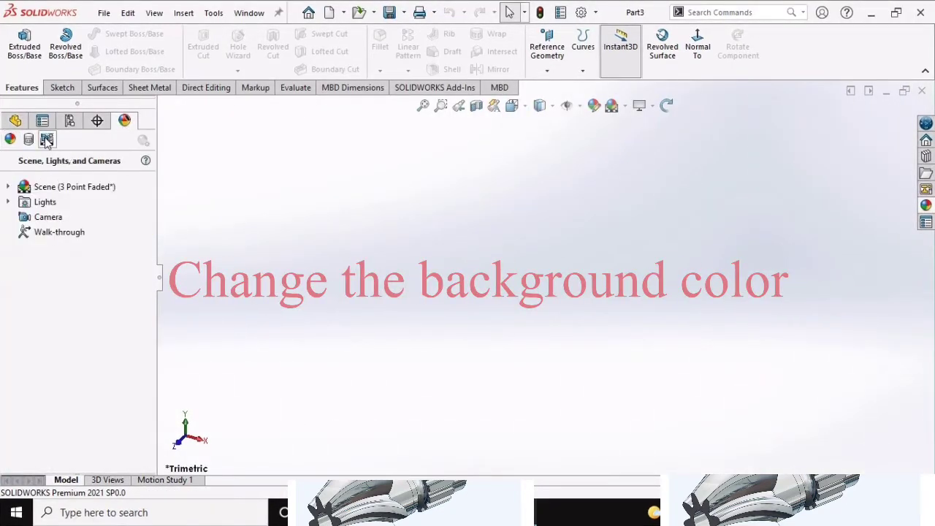
{"action": "left_click", "coordinate": [9, 187]}
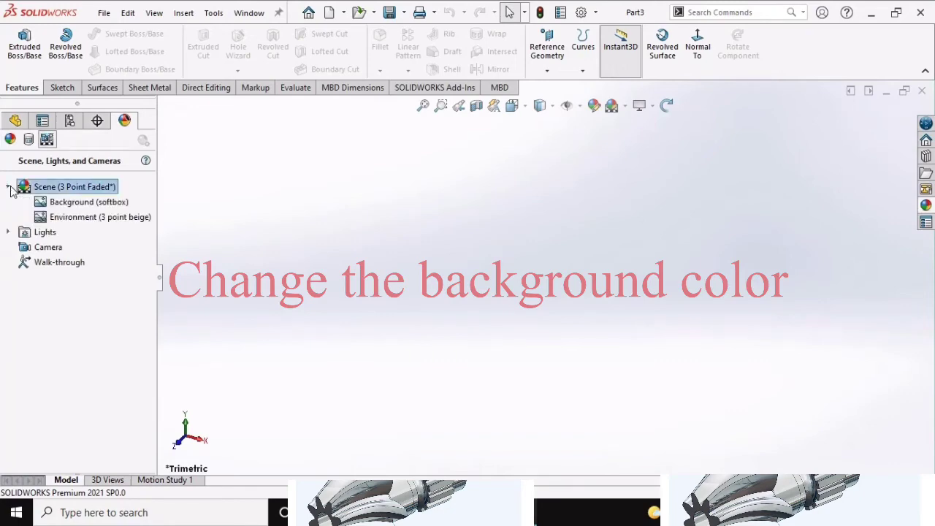
{"action": "double_click", "coordinate": [58, 203]}
{"action": "left_click", "coordinate": [77, 230]}
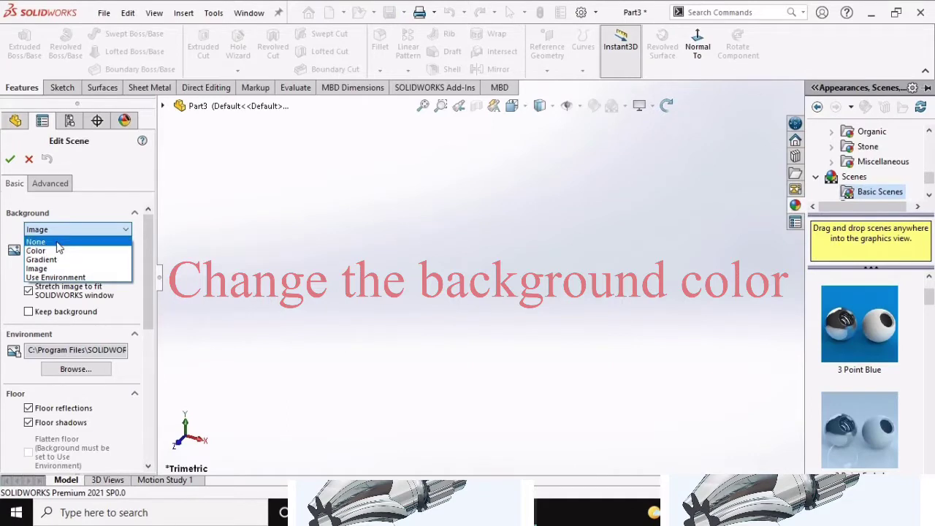
{"action": "left_click", "coordinate": [57, 243]}
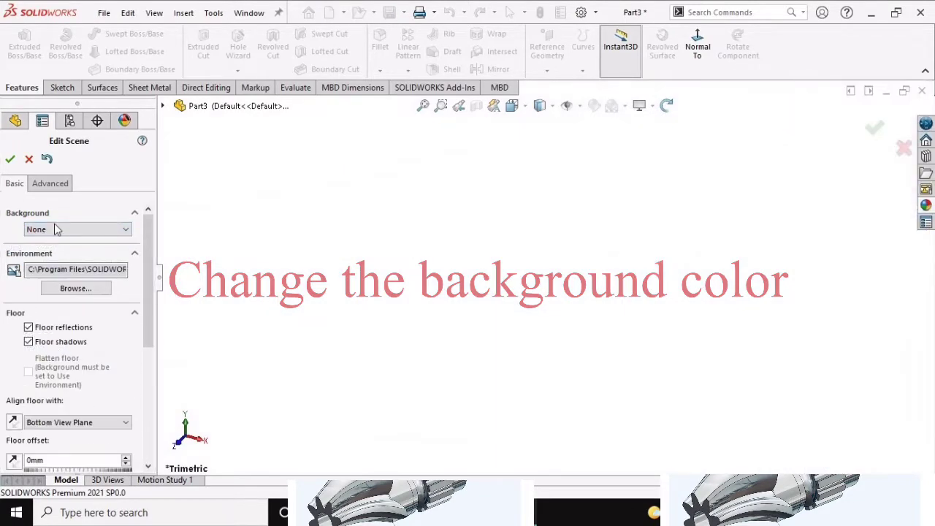
{"action": "left_click", "coordinate": [11, 160]}
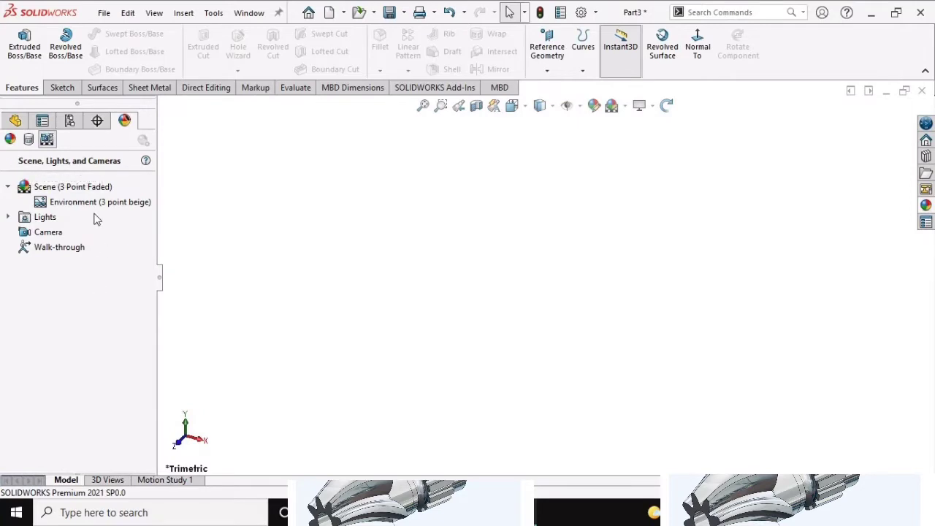
Start Sketch1 on the Right Plane from the FeatureManager tree.
{"action": "left_click", "coordinate": [15, 121]}
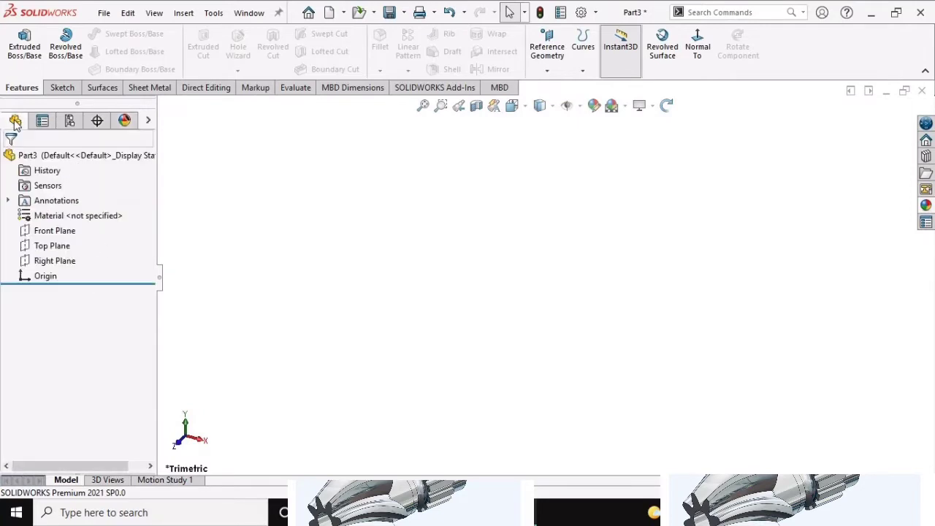
{"action": "left_click", "coordinate": [58, 266]}
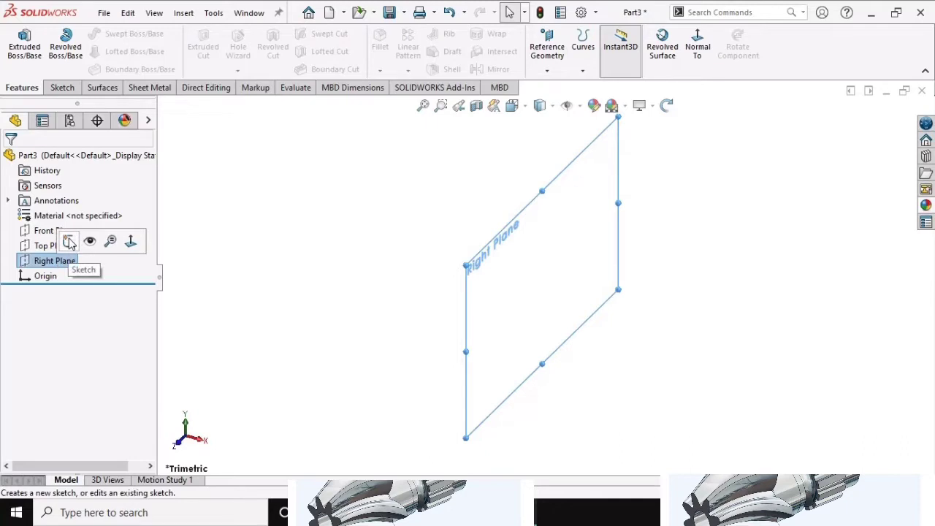
{"action": "left_click", "coordinate": [69, 242]}
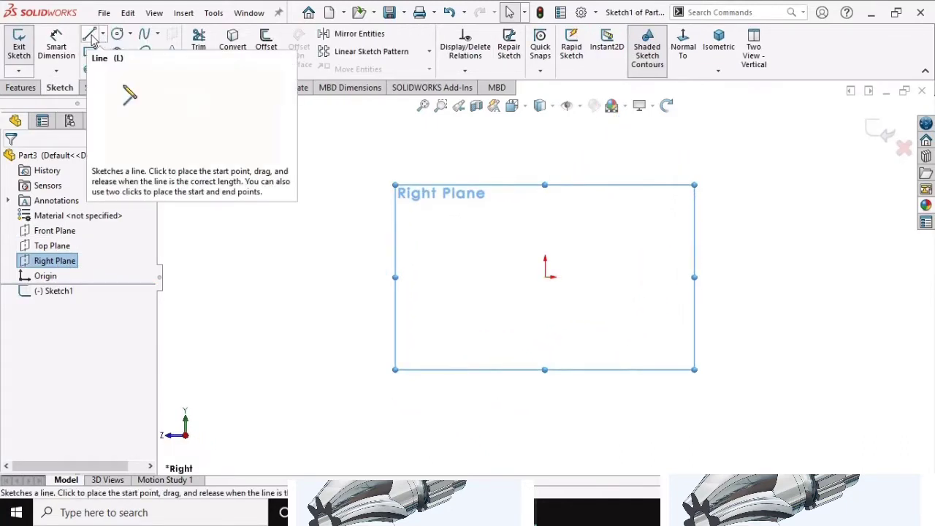
Draw a vertical line from above the origin down to the origin.
{"action": "left_click", "coordinate": [89, 36]}
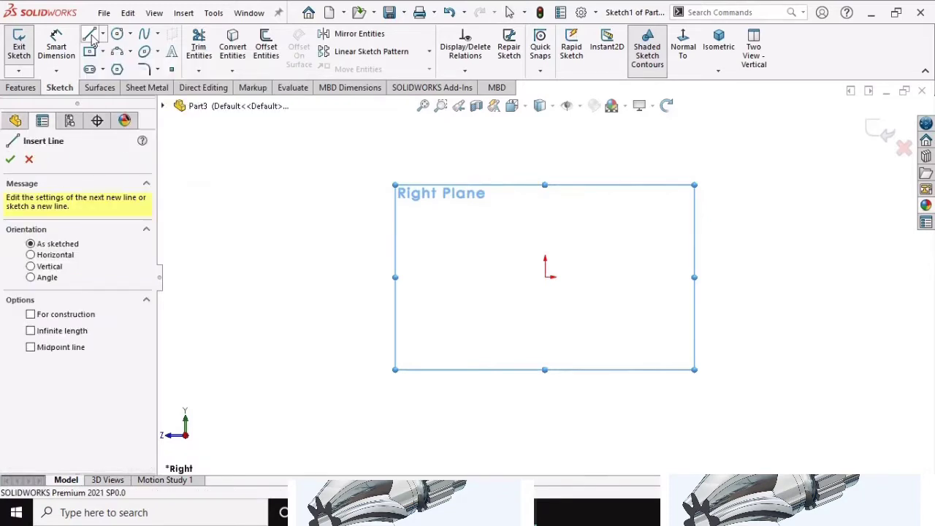
{"action": "left_click", "coordinate": [553, 164]}
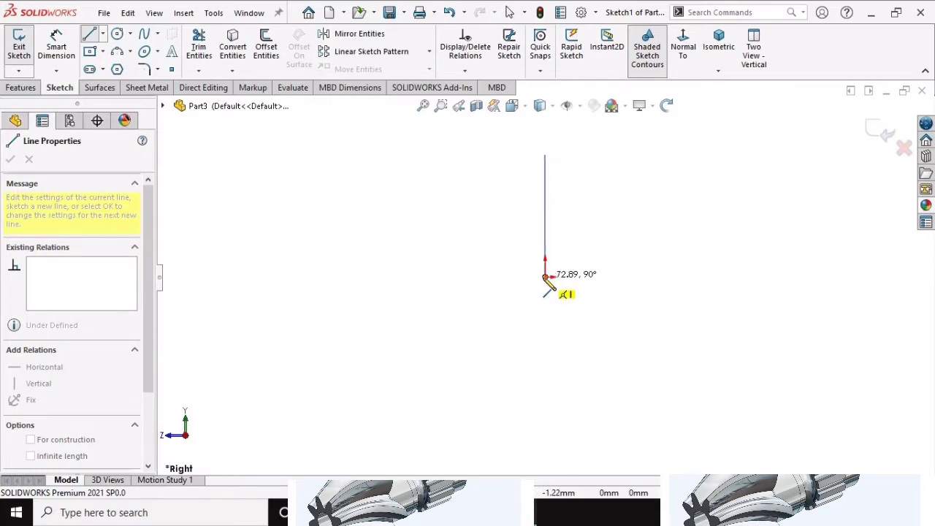
{"action": "left_click", "coordinate": [545, 276]}
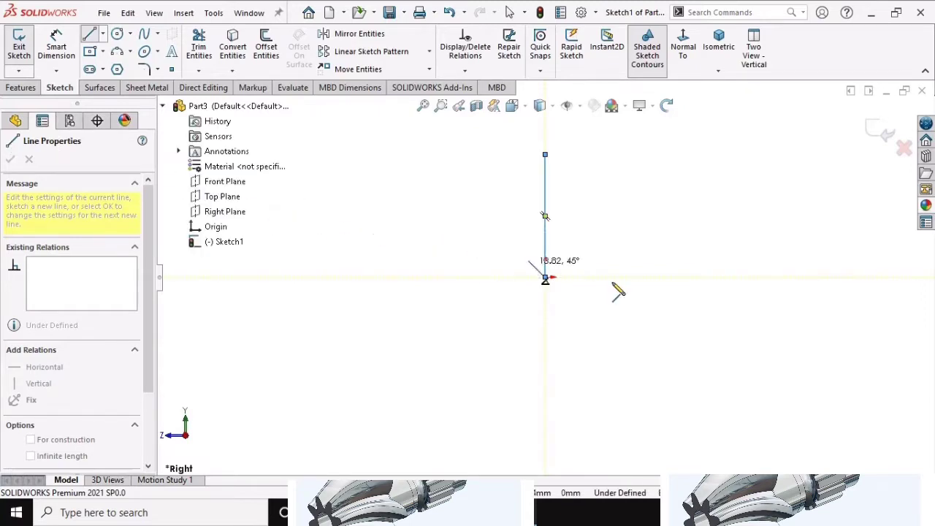
{"action": "key", "text": "Escape"}
{"action": "key", "text": "Escape"}
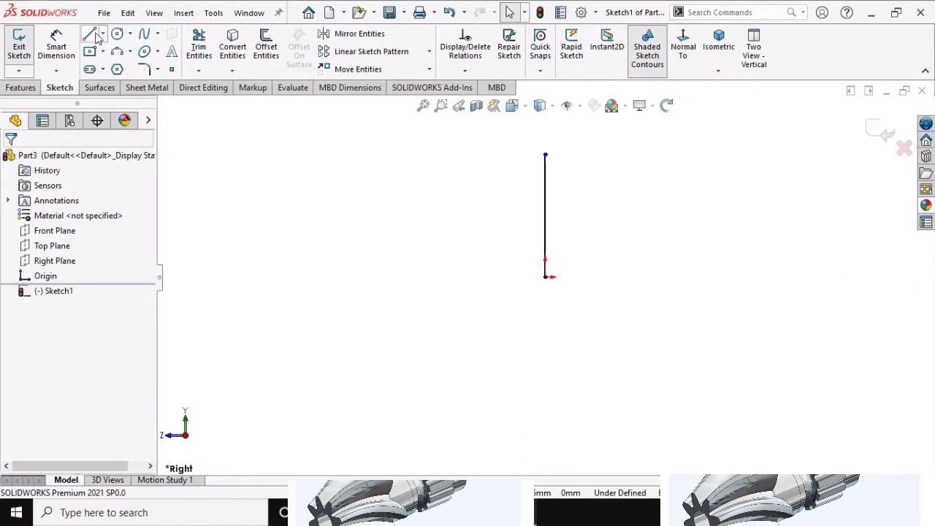
Draw a stepped chain of horizontal and downward lines running right from the vertical line's top.
{"action": "left_click", "coordinate": [90, 35]}
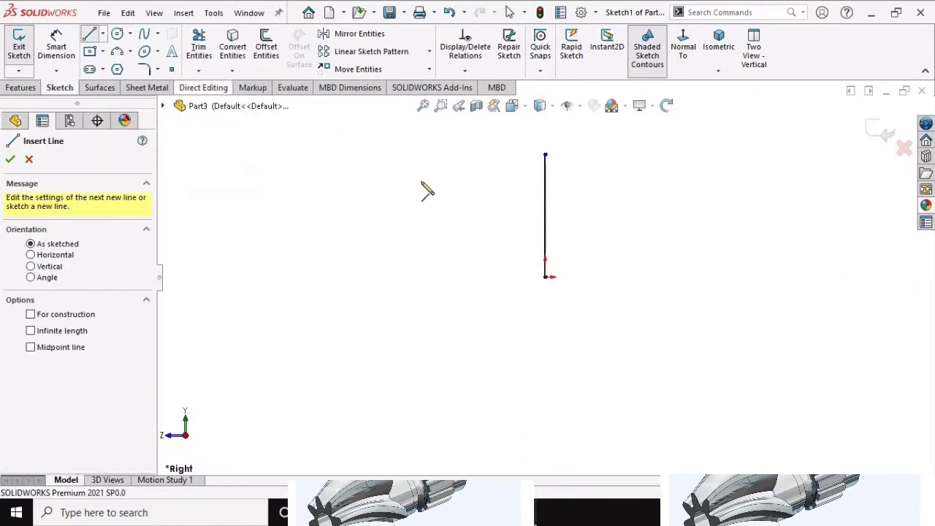
{"action": "left_click", "coordinate": [545, 155]}
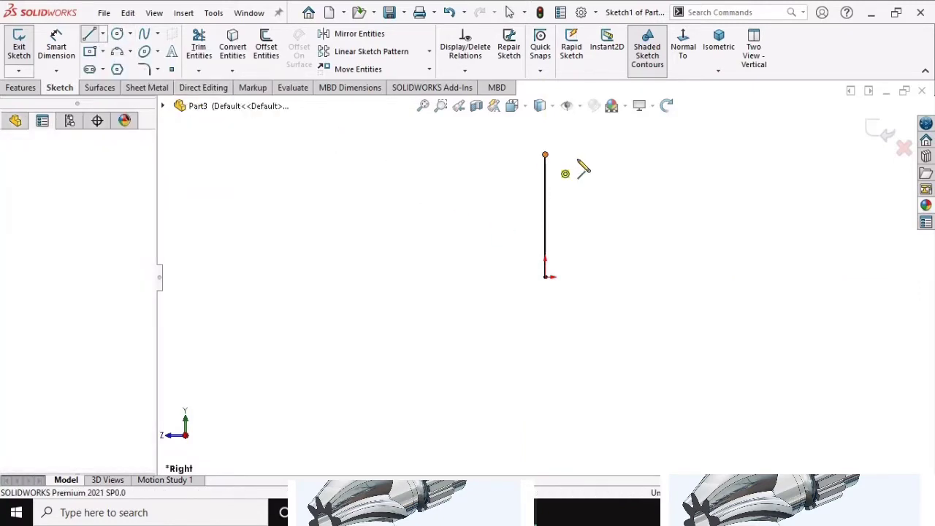
{"action": "left_click", "coordinate": [575, 155]}
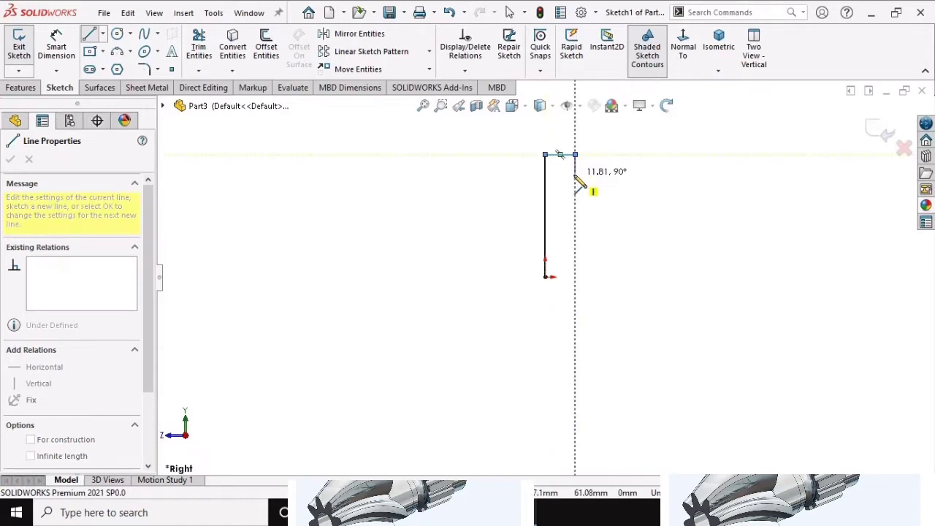
{"action": "left_click", "coordinate": [576, 174]}
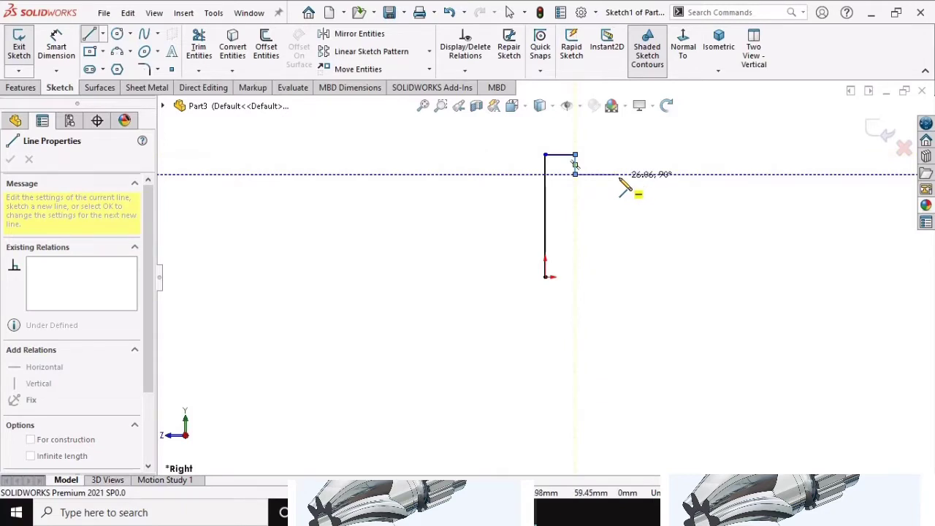
{"action": "left_click", "coordinate": [619, 175]}
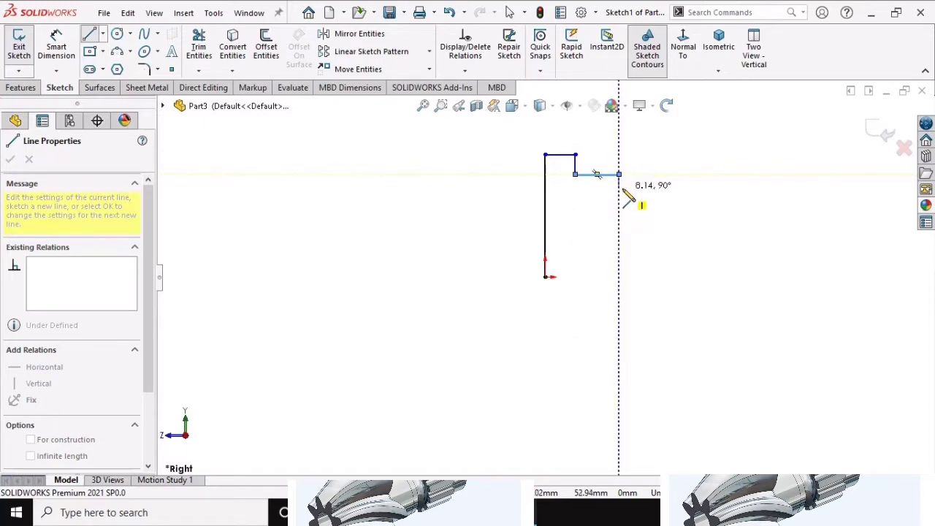
{"action": "left_click", "coordinate": [619, 189]}
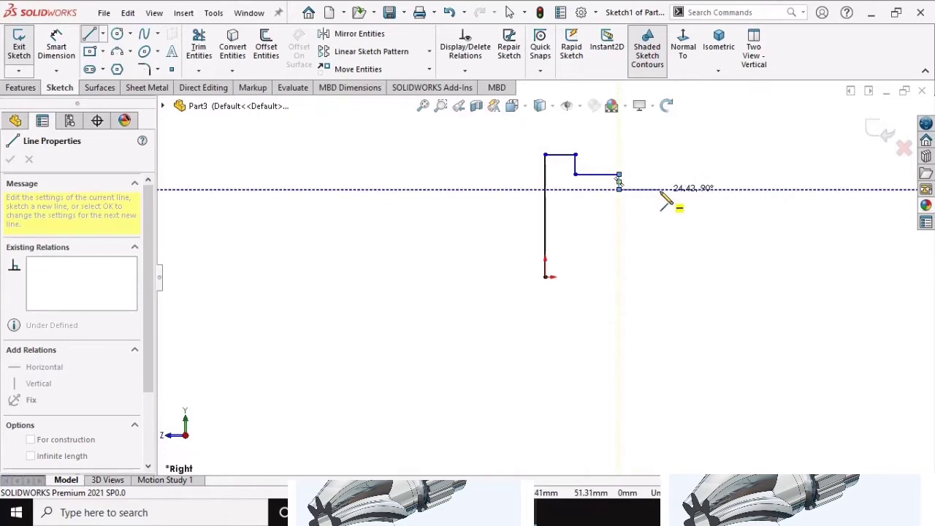
{"action": "left_click", "coordinate": [661, 190]}
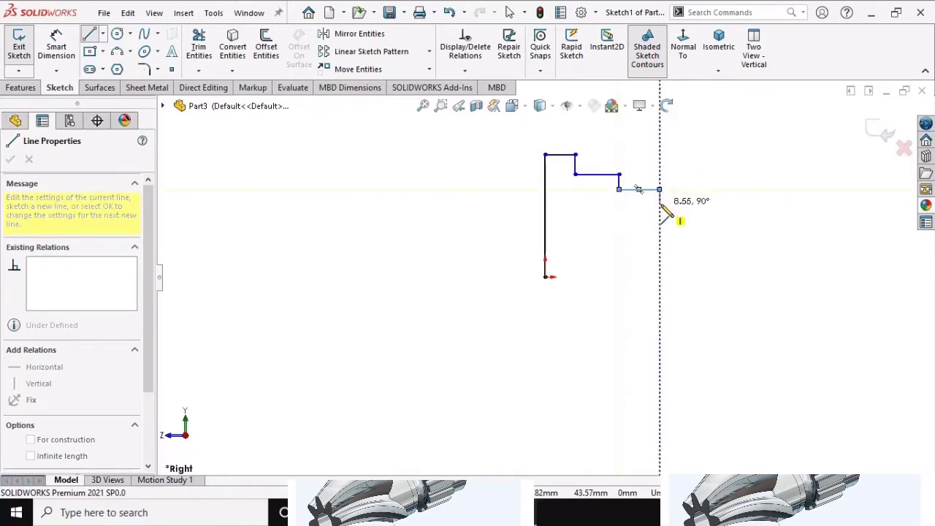
{"action": "left_click", "coordinate": [659, 212]}
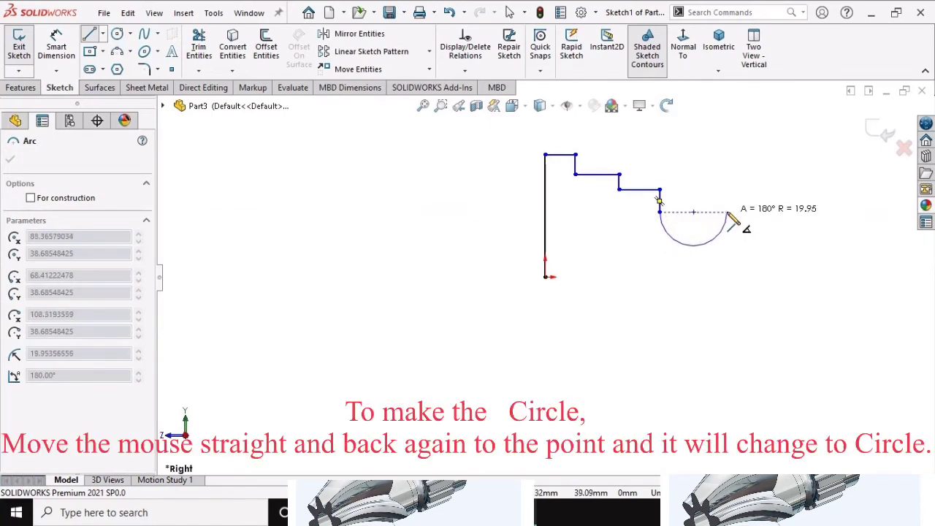
Complete the semicircular arc, add two more steps, and run a bottom line back to the origin.
{"action": "left_click", "coordinate": [725, 211]}
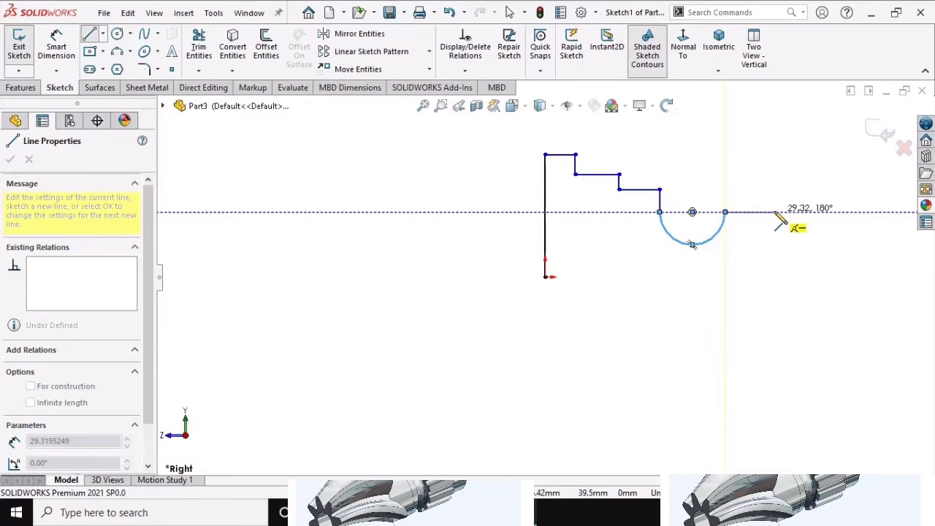
{"action": "left_click", "coordinate": [775, 212]}
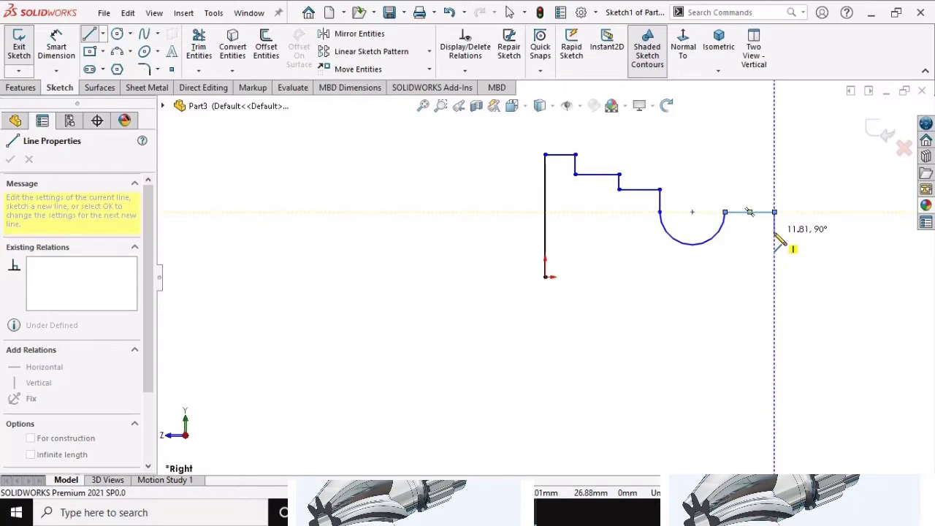
{"action": "left_click", "coordinate": [774, 231]}
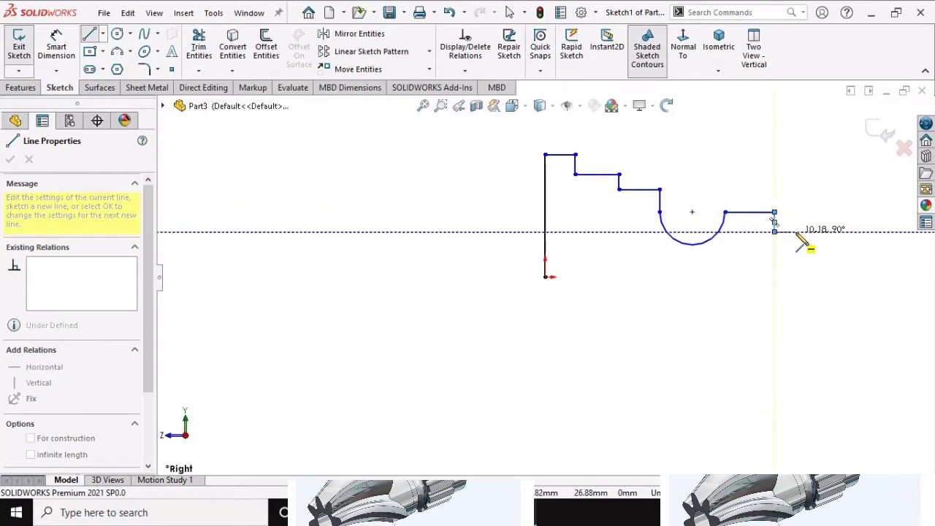
{"action": "left_click", "coordinate": [845, 232]}
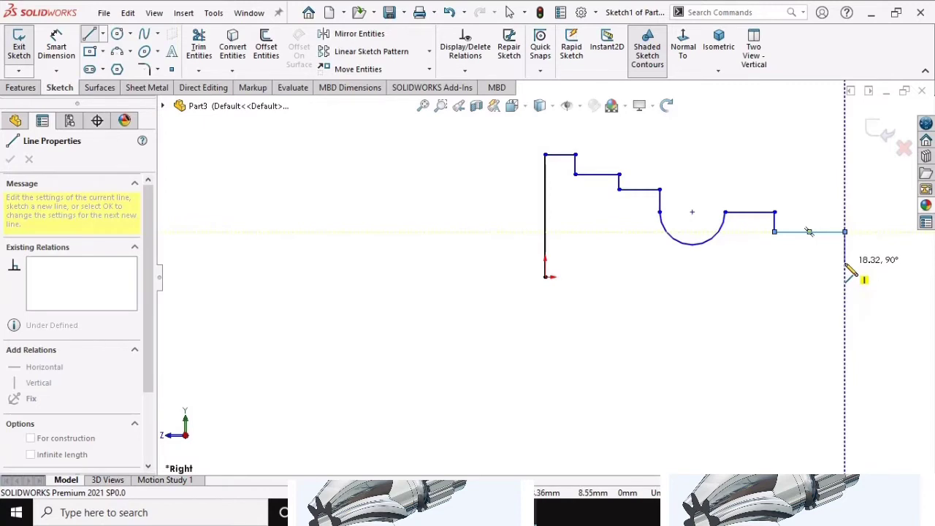
{"action": "left_click", "coordinate": [845, 262]}
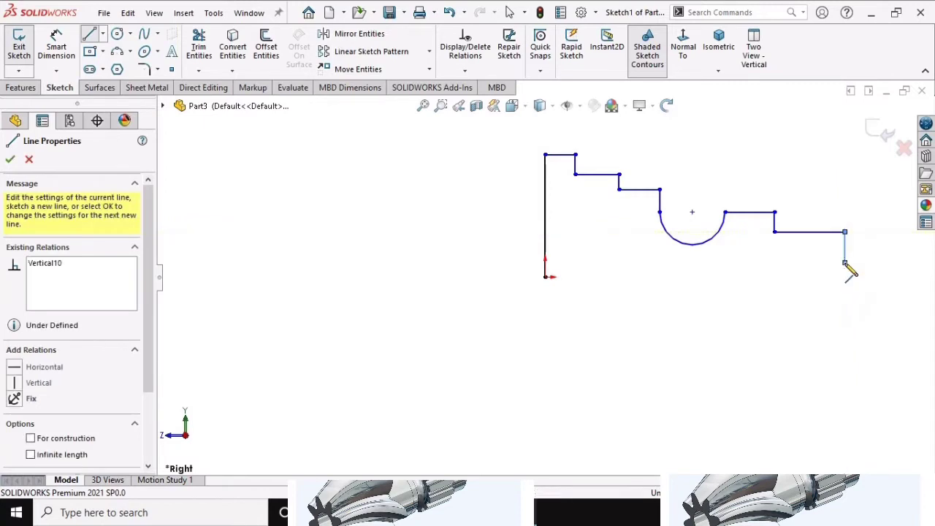
{"action": "left_click", "coordinate": [545, 262]}
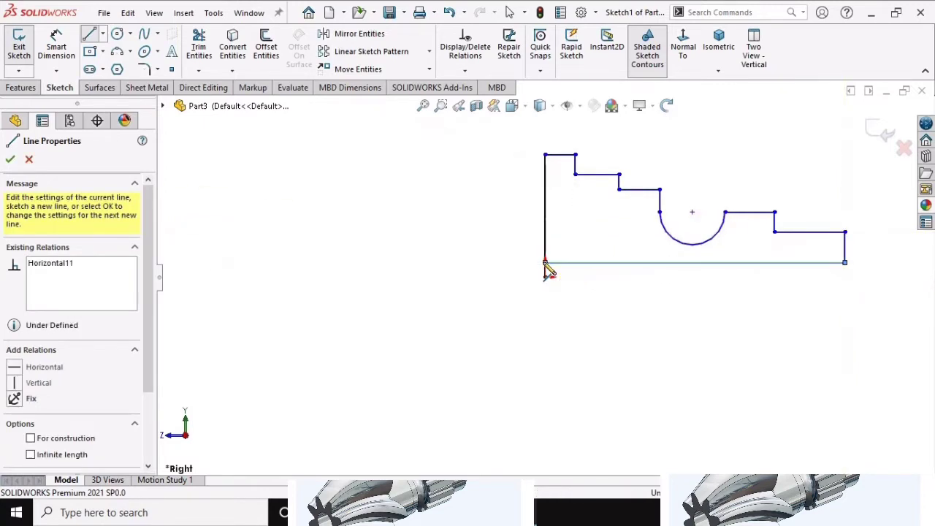
Dimension the profile's bottom line at 180 mm long.
{"action": "key", "text": "Escape"}
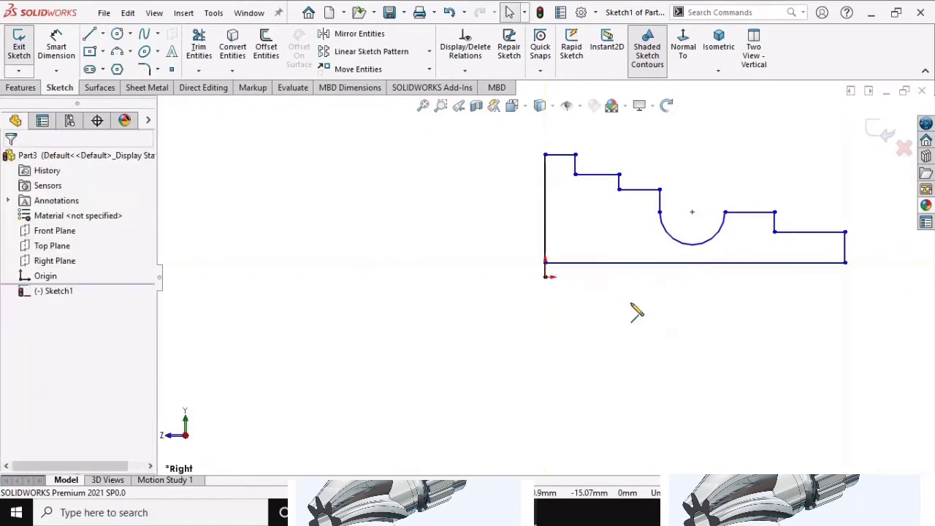
{"action": "scroll", "coordinate": [804, 172], "scroll_direction": "down", "scroll_amount": 2}
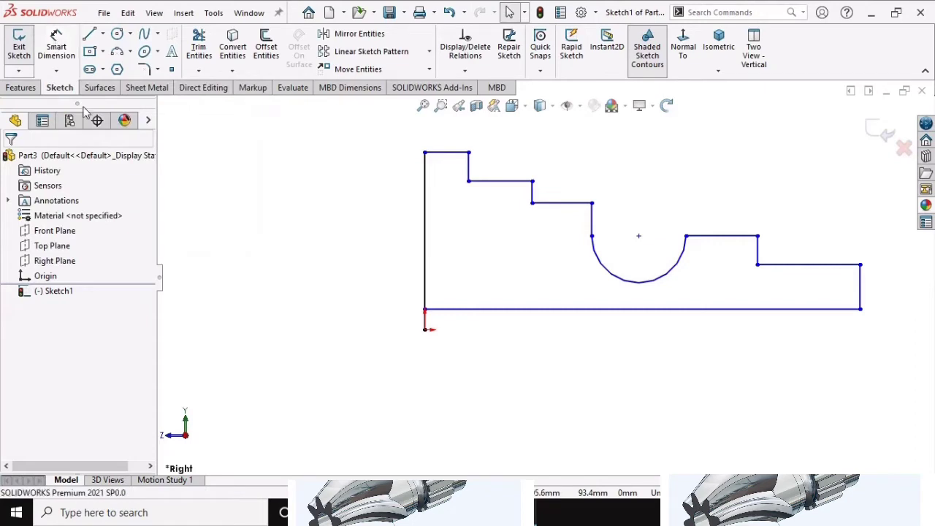
{"action": "left_click", "coordinate": [64, 55]}
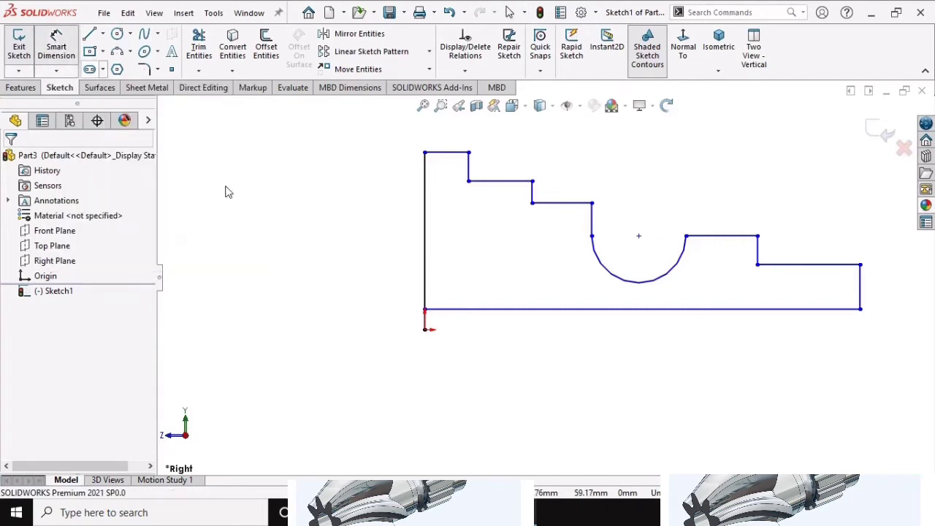
{"action": "left_click", "coordinate": [677, 310]}
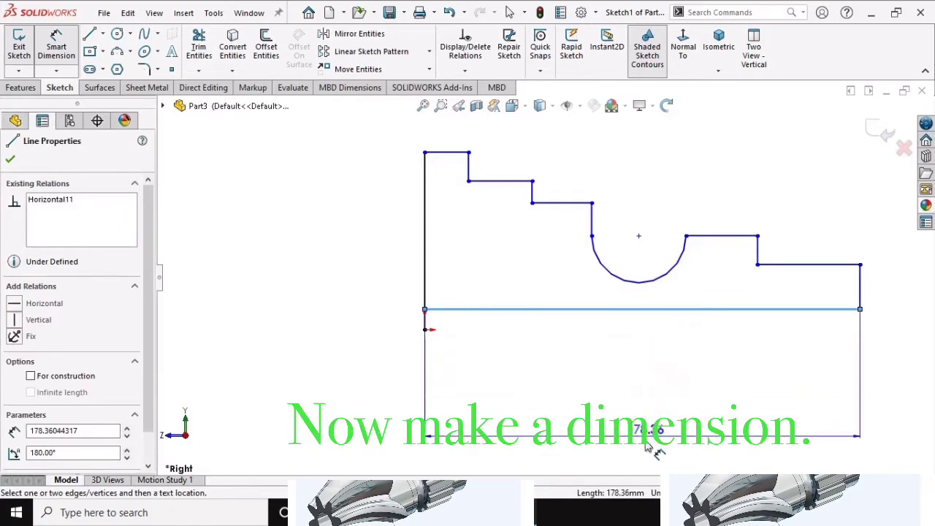
{"action": "left_click", "coordinate": [645, 448]}
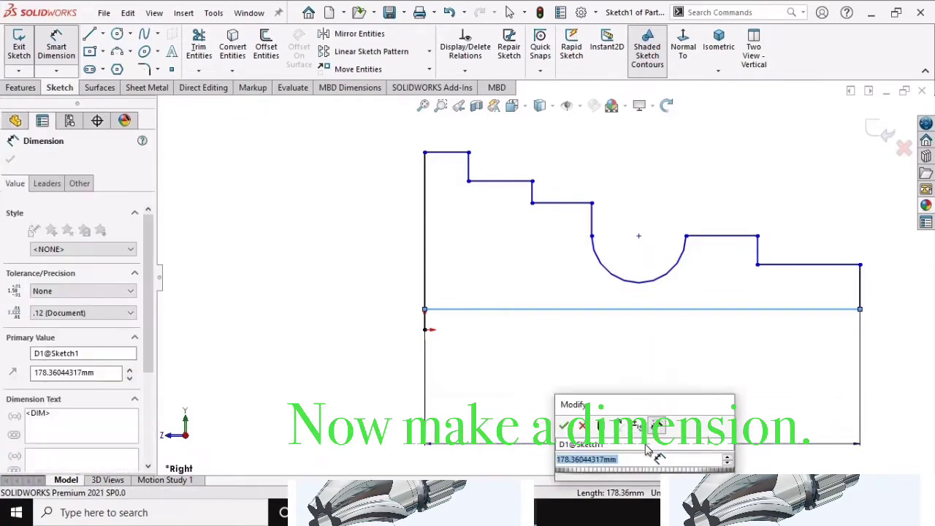
{"action": "type", "text": "1"}
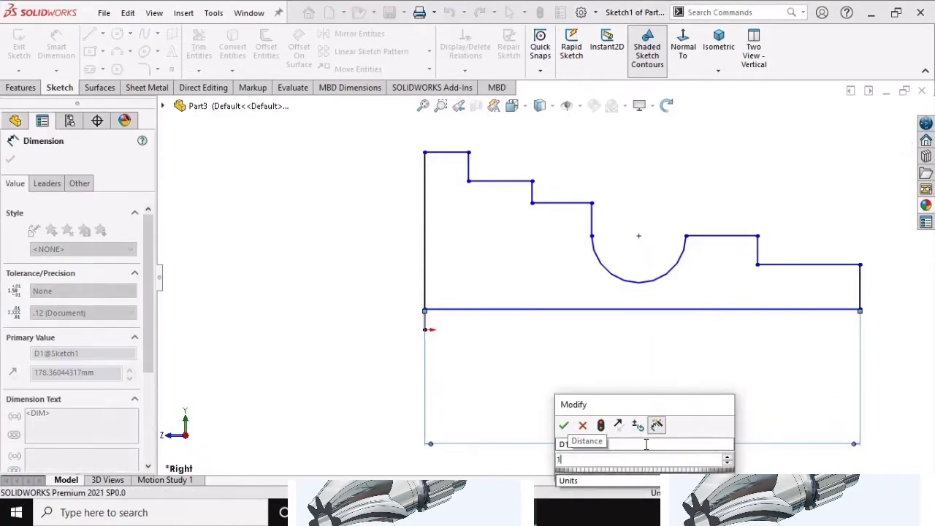
{"action": "type", "text": "8"}
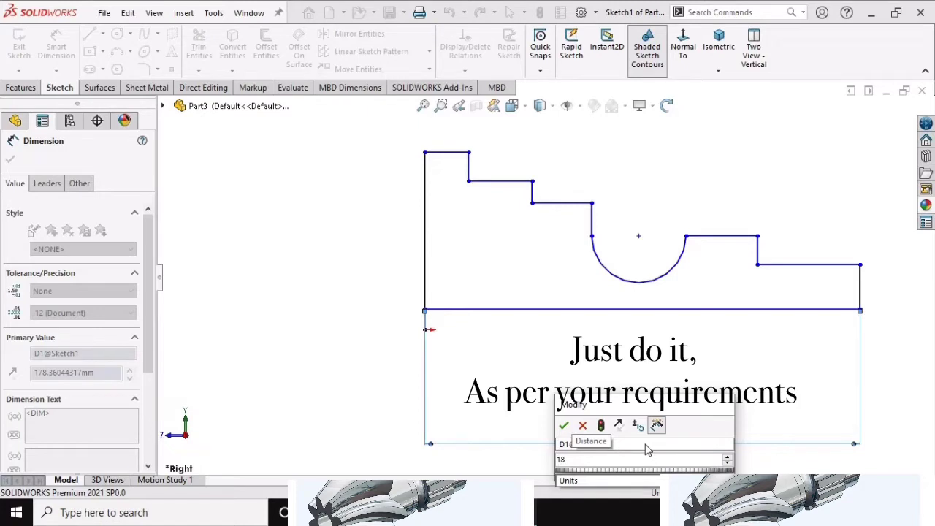
{"action": "type", "text": "0"}
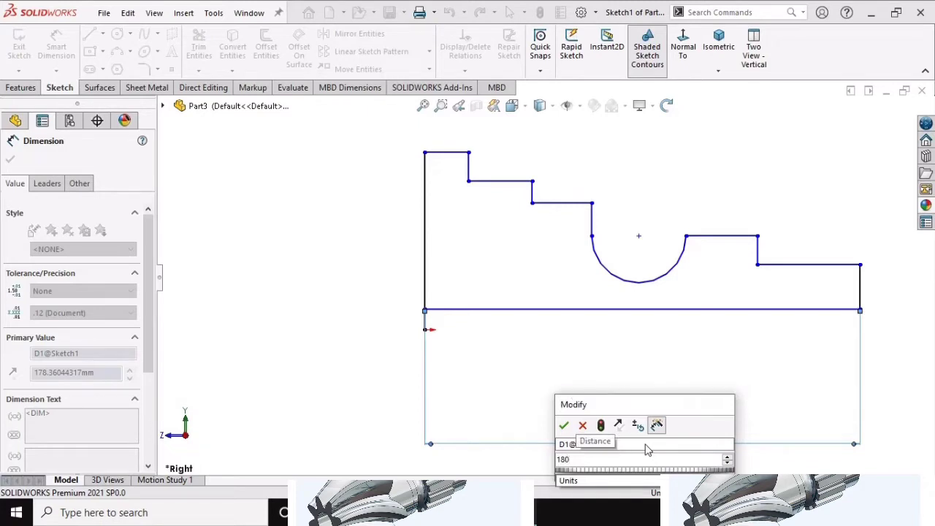
{"action": "key", "text": "Return"}
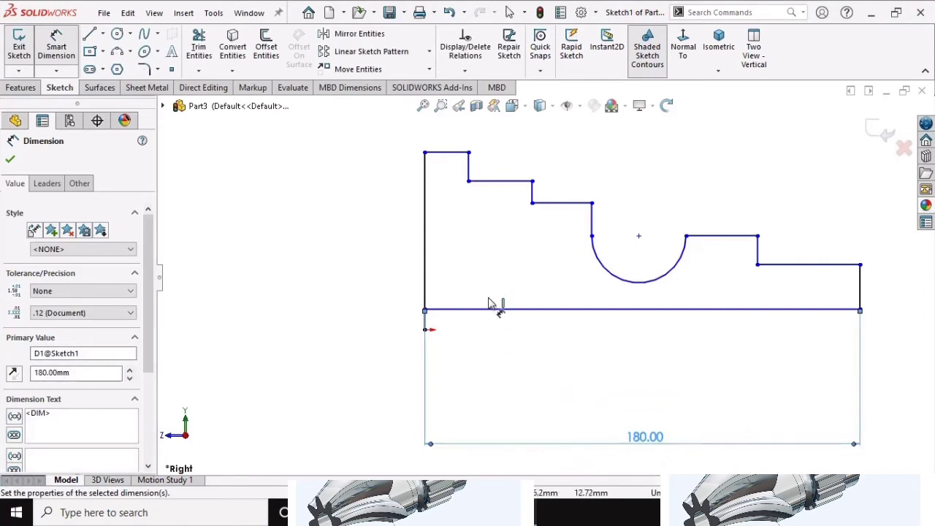
Dimension the left vertical edge at 70 mm high.
{"action": "left_click", "coordinate": [424, 240]}
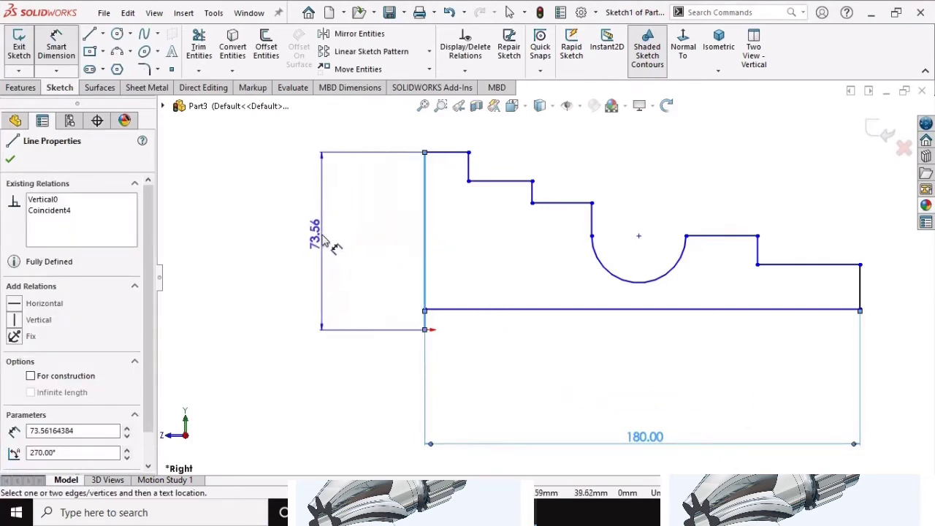
{"action": "left_click", "coordinate": [325, 241]}
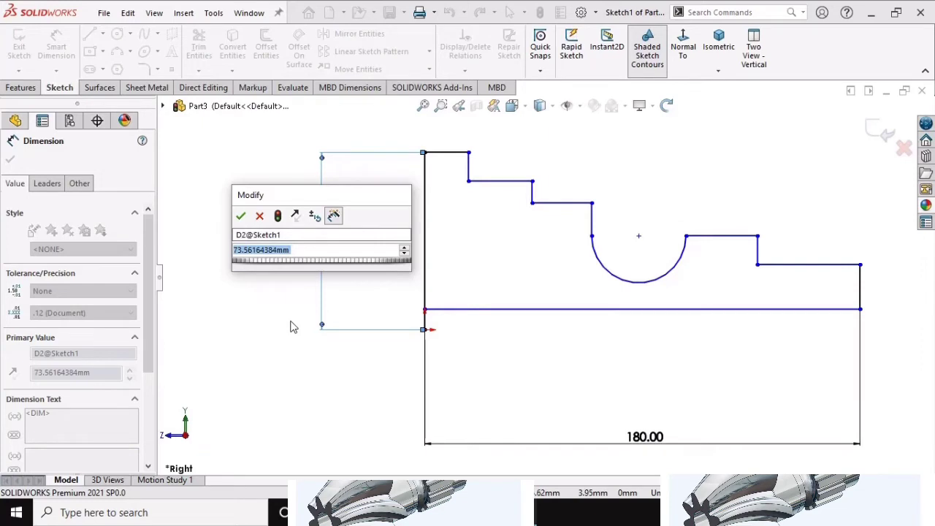
{"action": "type", "text": "70"}
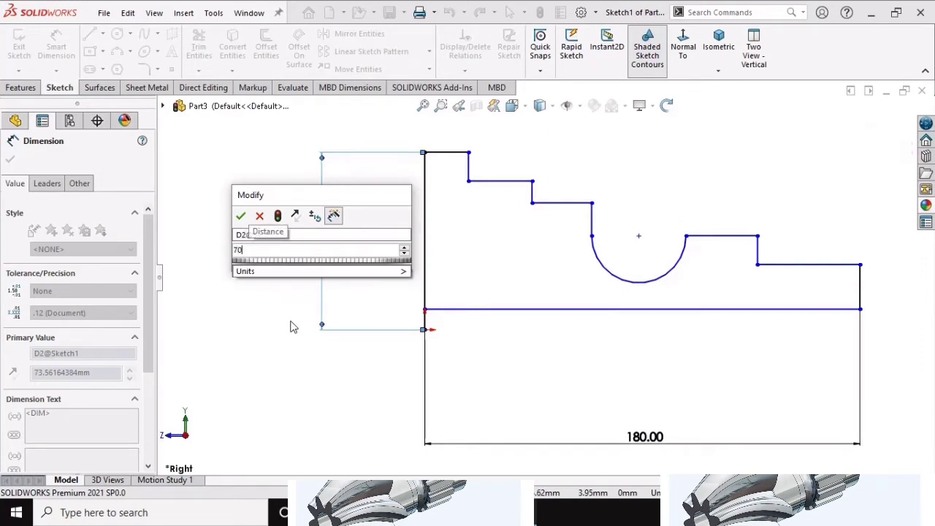
{"action": "key", "text": "Return"}
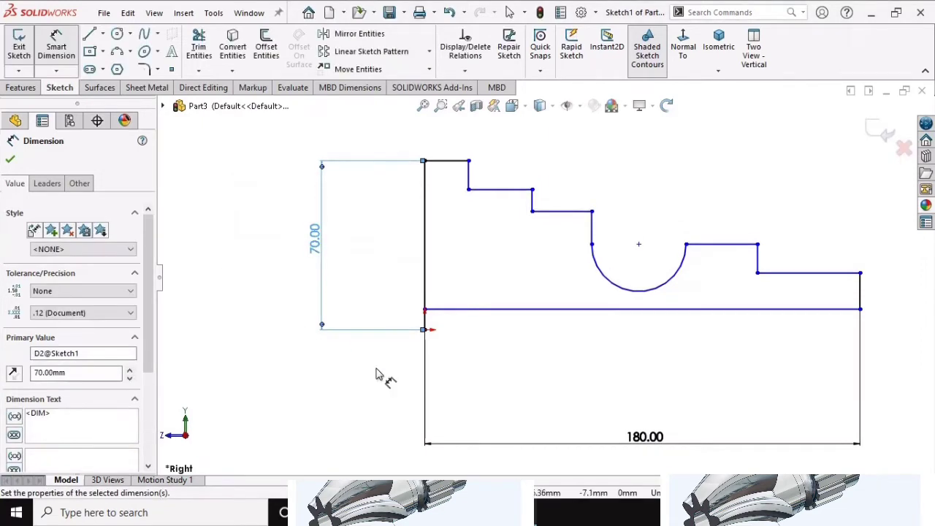
{"action": "scroll", "coordinate": [553, 328], "scroll_direction": "up", "scroll_amount": 1}
{"action": "scroll", "coordinate": [553, 241], "scroll_direction": "down", "scroll_amount": 1}
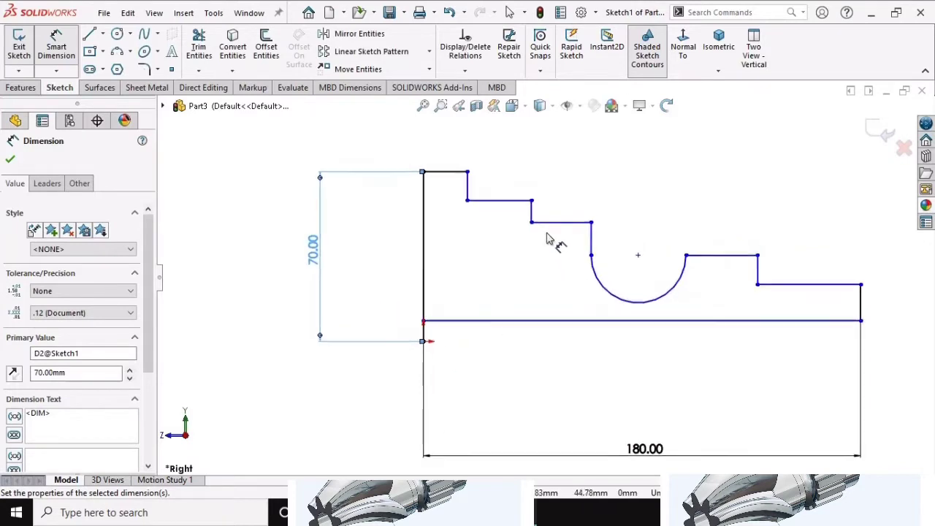
{"action": "scroll", "coordinate": [474, 292], "scroll_direction": "down", "scroll_amount": 1}
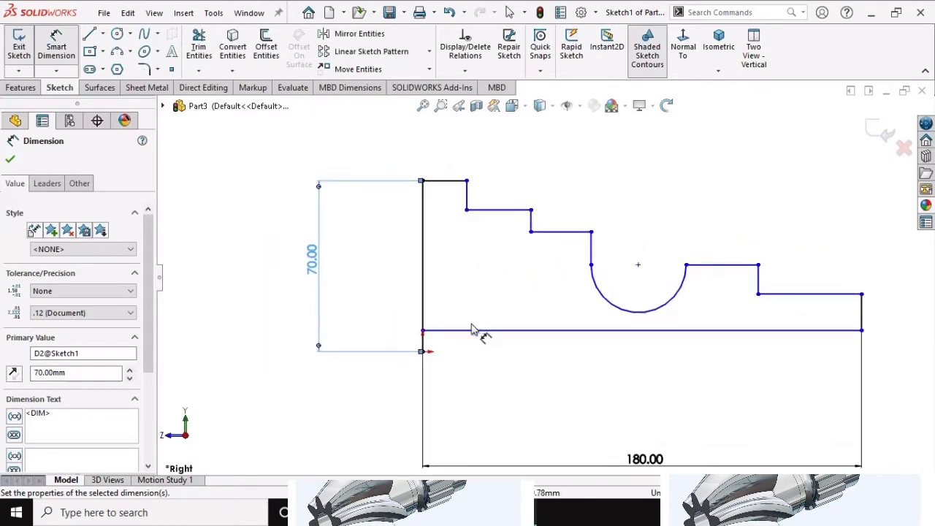
Dimension the second step's height above the bottom line at 50 mm.
{"action": "left_click", "coordinate": [495, 217]}
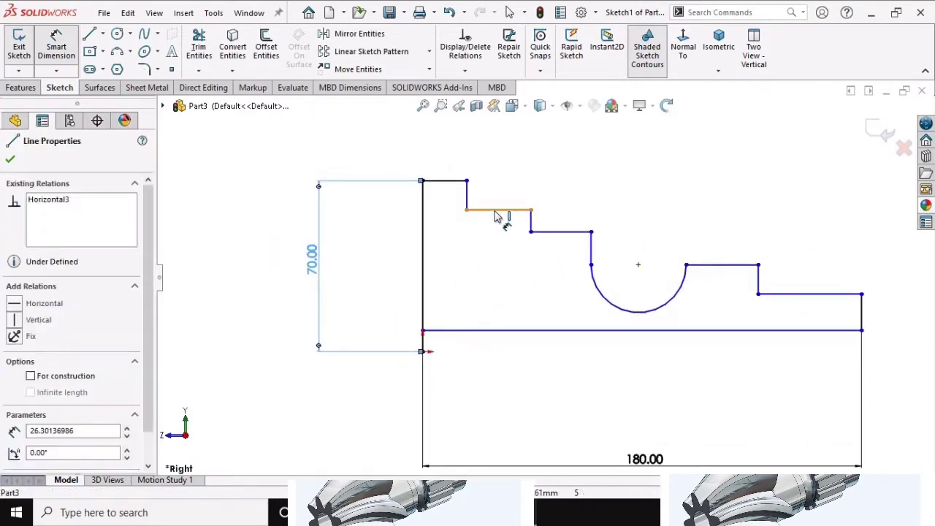
{"action": "left_click", "coordinate": [451, 331]}
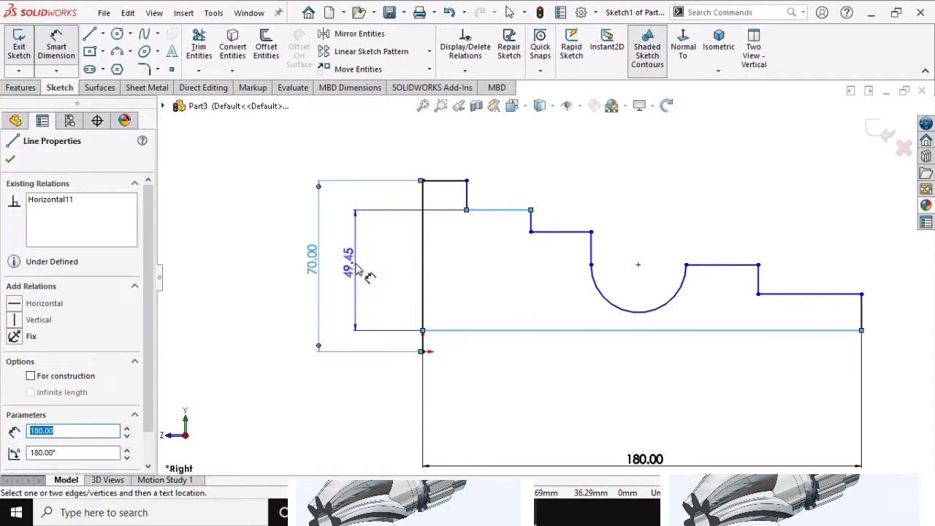
{"action": "left_click", "coordinate": [358, 269]}
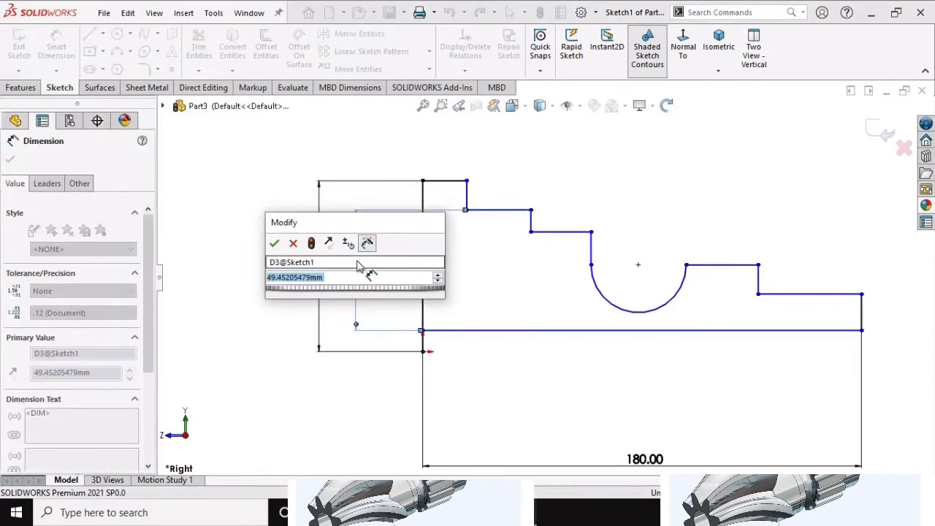
{"action": "type", "text": "6"}
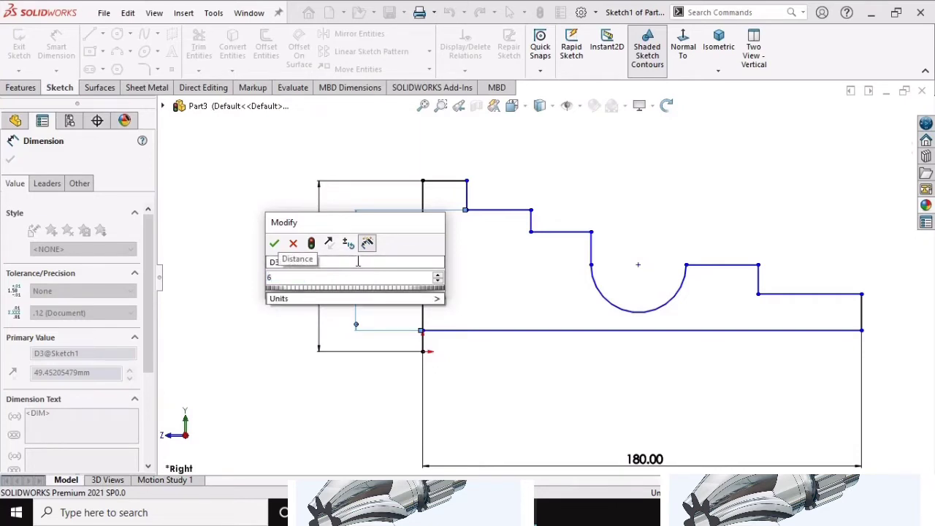
{"action": "type", "text": "0"}
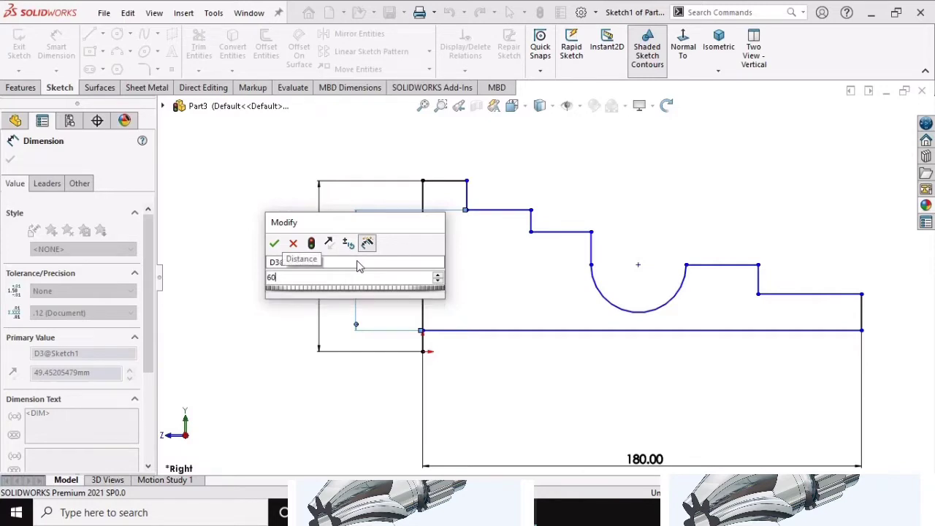
{"action": "key", "text": "Return"}
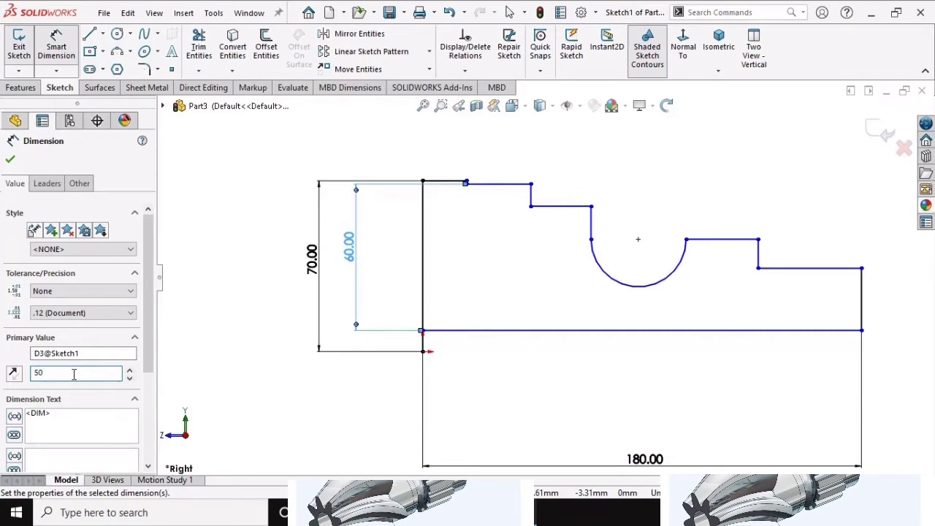
{"action": "key", "text": "Return"}
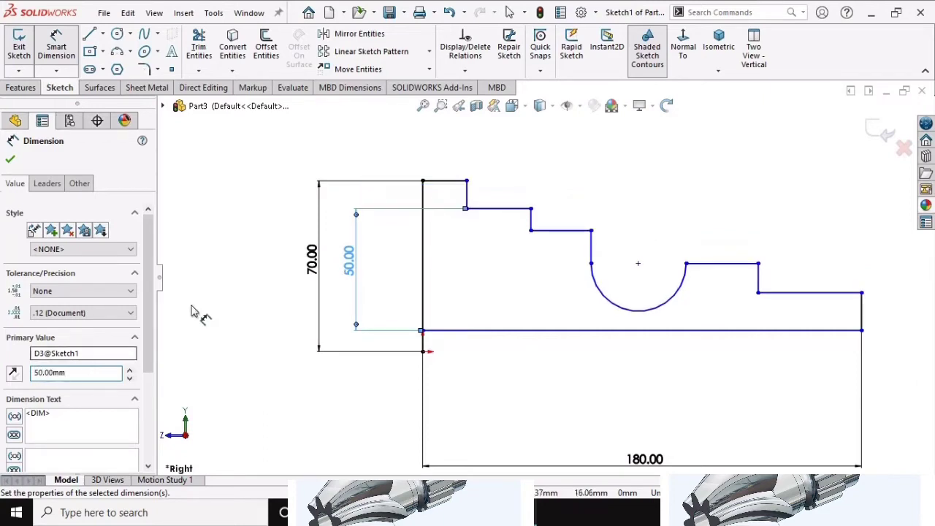
Dimension the third step's height above the bottom line, changing 40.96 to 48 mm.
{"action": "left_click", "coordinate": [560, 231]}
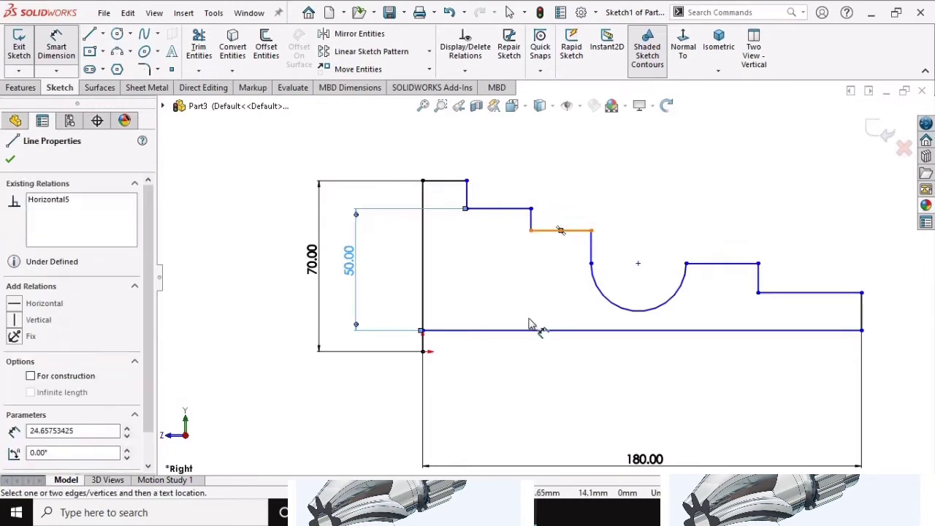
{"action": "left_click", "coordinate": [535, 311]}
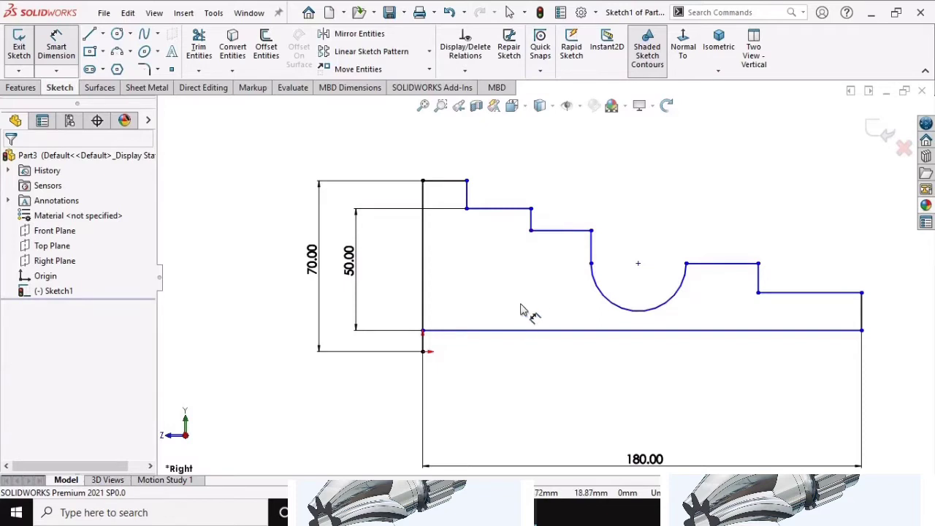
{"action": "left_click", "coordinate": [514, 326]}
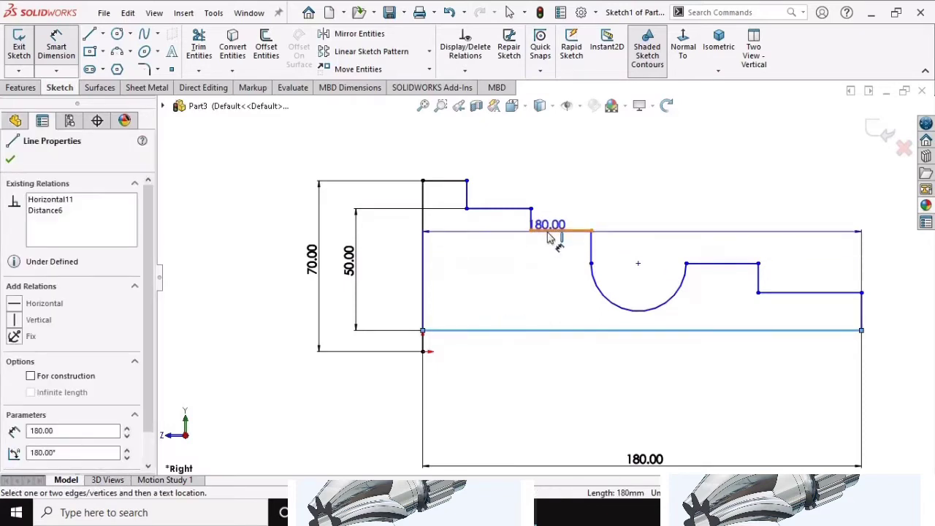
{"action": "left_click", "coordinate": [544, 231]}
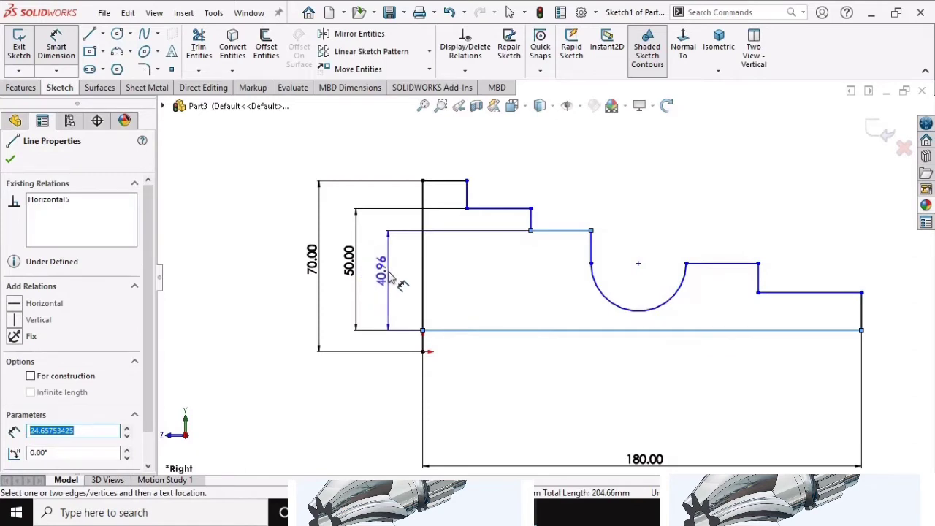
{"action": "left_click", "coordinate": [389, 277]}
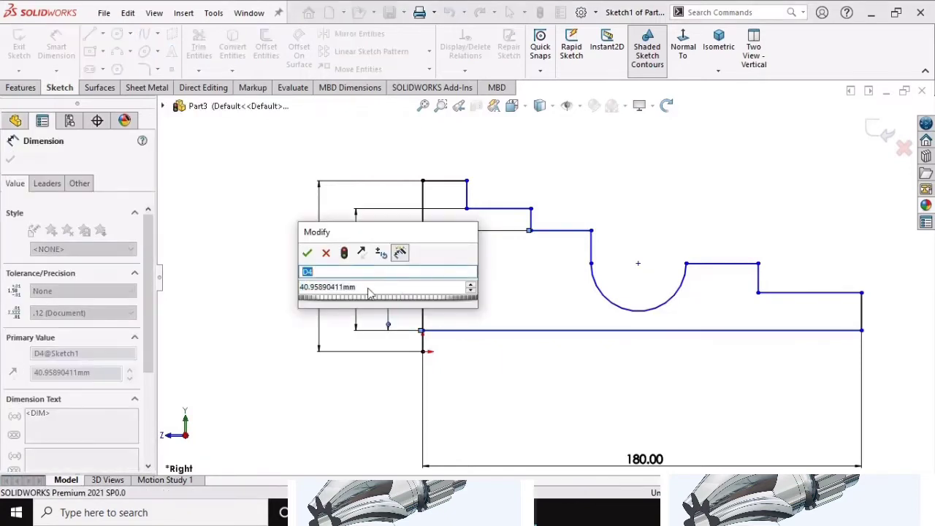
{"action": "left_click", "coordinate": [367, 286]}
{"action": "left_click", "coordinate": [366, 287]}
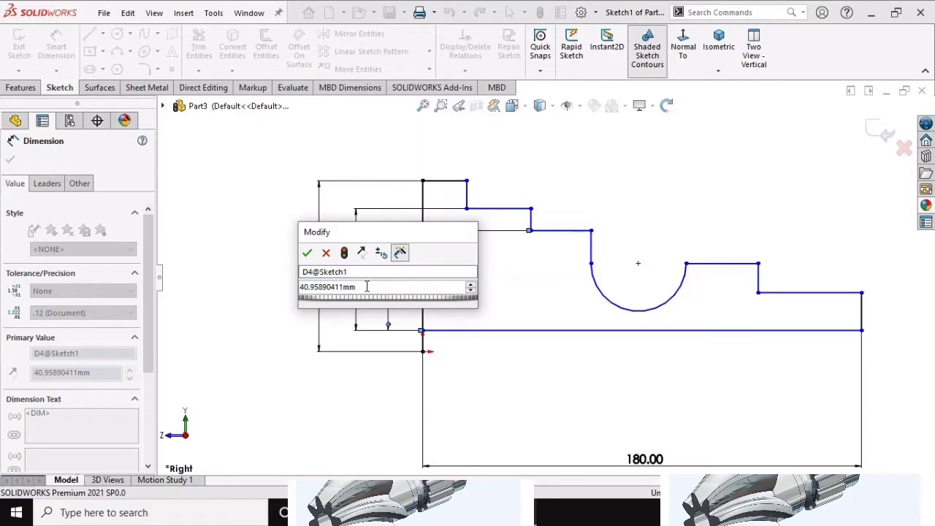
{"action": "double_click", "coordinate": [367, 287]}
{"action": "type", "text": "4"}
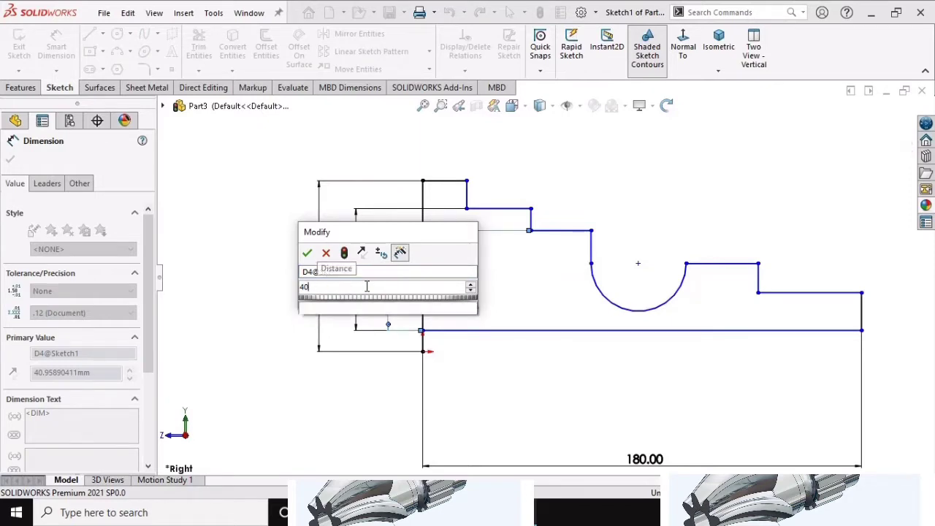
{"action": "key", "text": "BackSpace"}
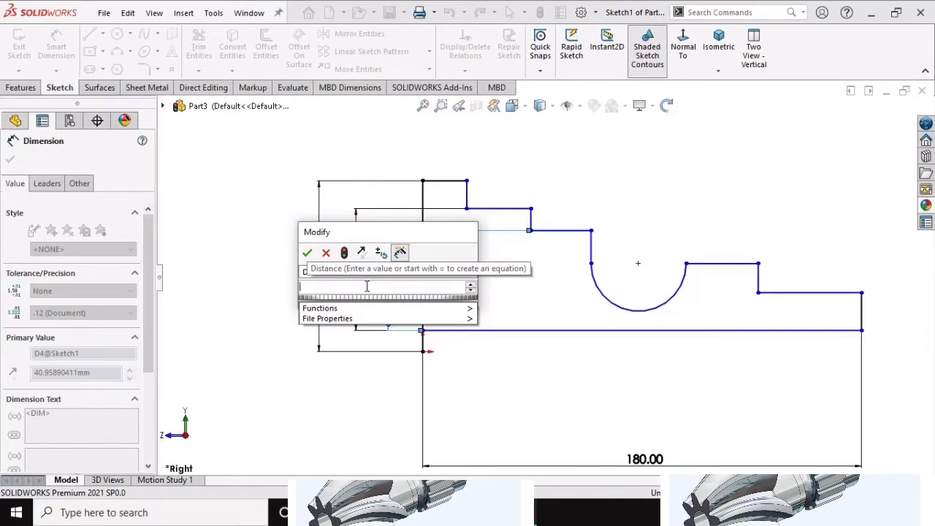
{"action": "left_click_drag", "start_coordinate": [415, 232], "coordinate": [573, 241]}
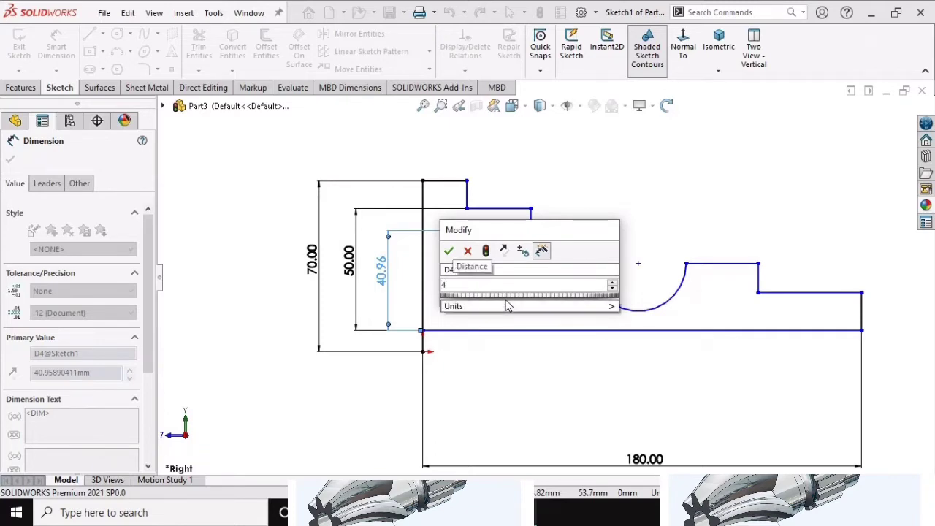
{"action": "type", "text": "48"}
{"action": "key", "text": "Return"}
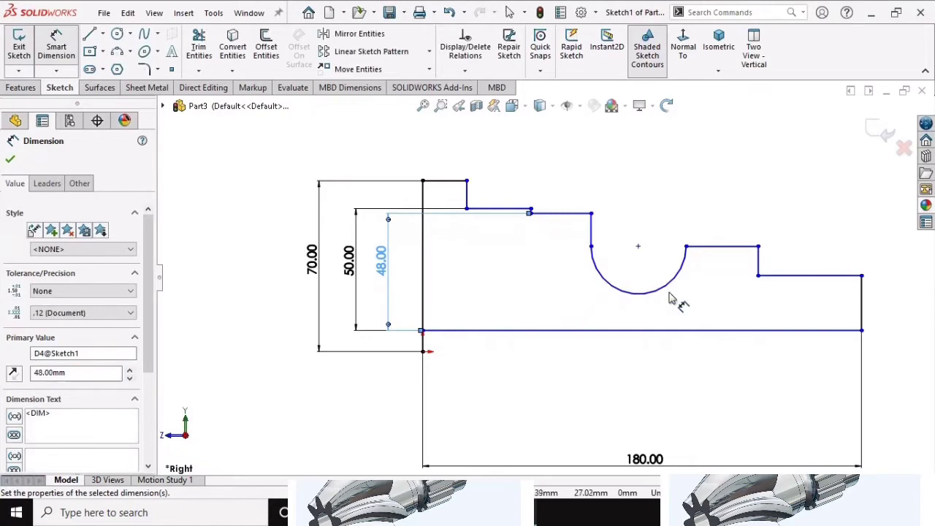
Dimension the right end height at 35 mm and the adjacent step height at 42 mm.
{"action": "left_click", "coordinate": [863, 299]}
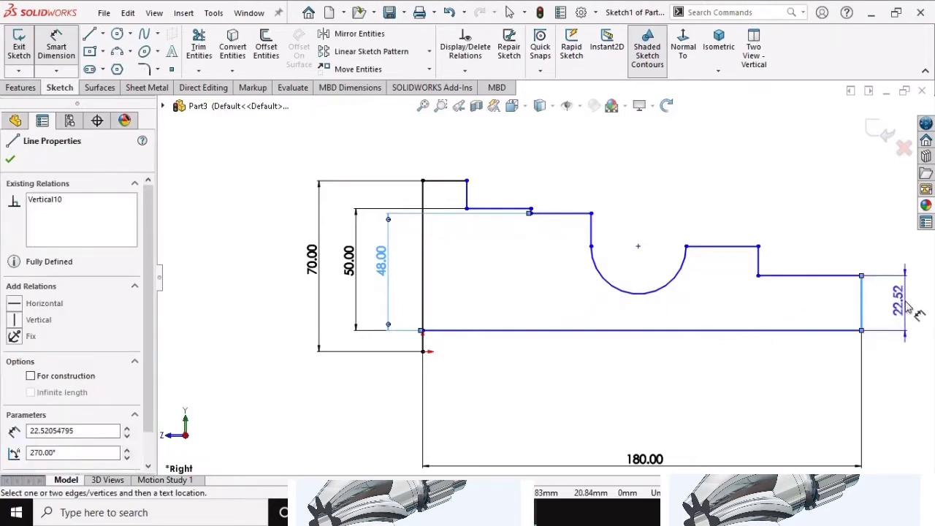
{"action": "left_click", "coordinate": [907, 305]}
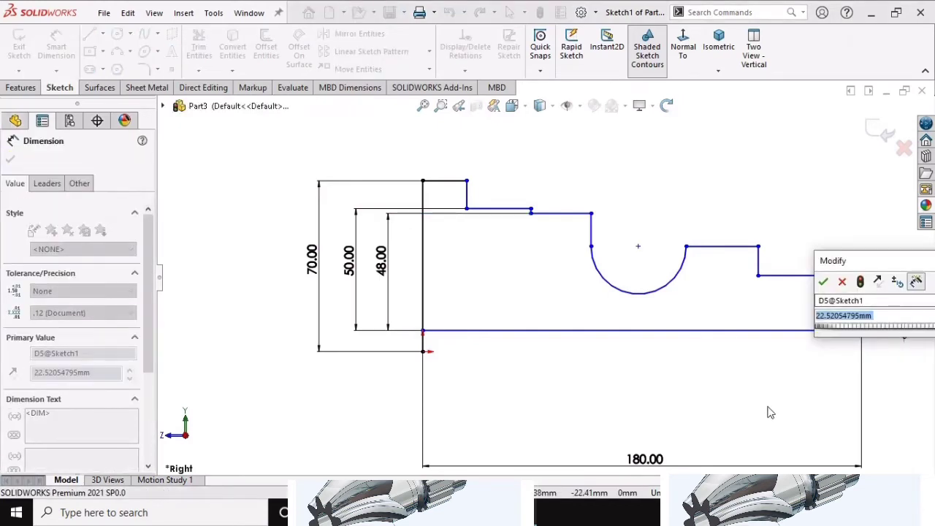
{"action": "type", "text": "35"}
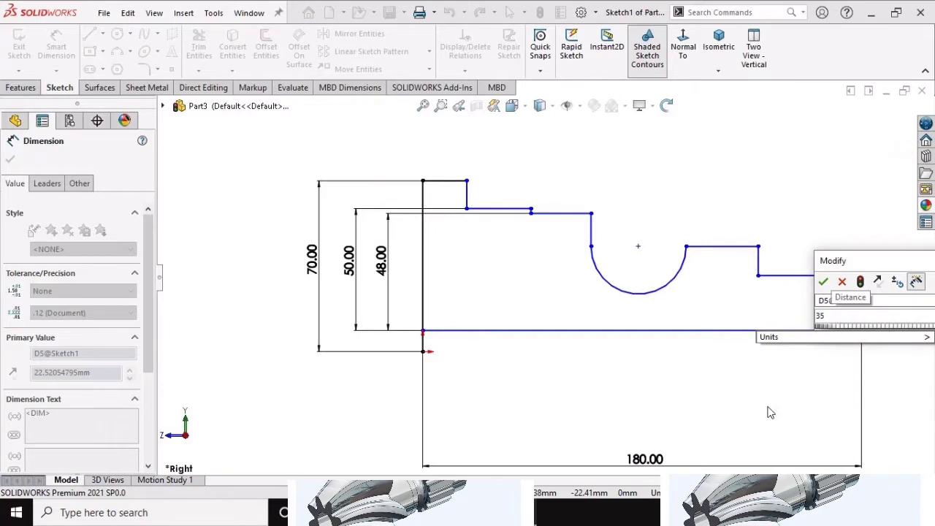
{"action": "key", "text": "Return"}
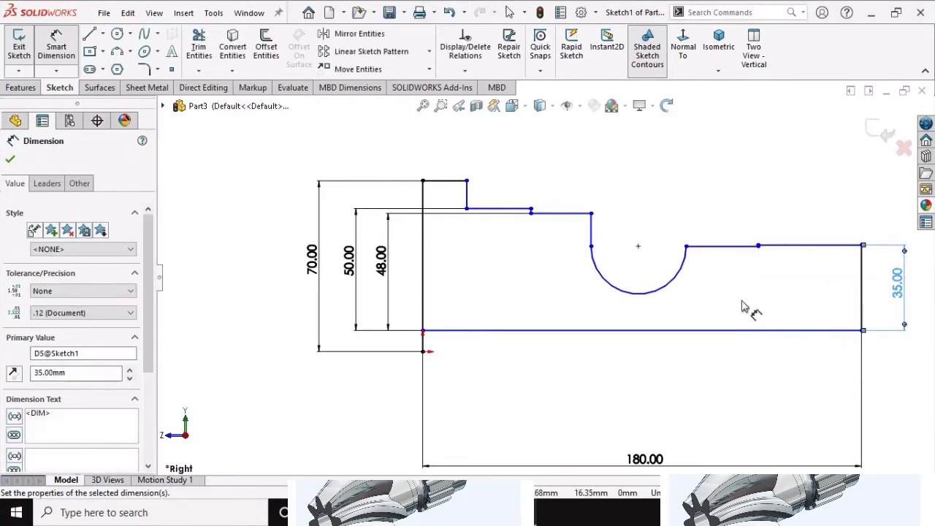
{"action": "left_click", "coordinate": [732, 248]}
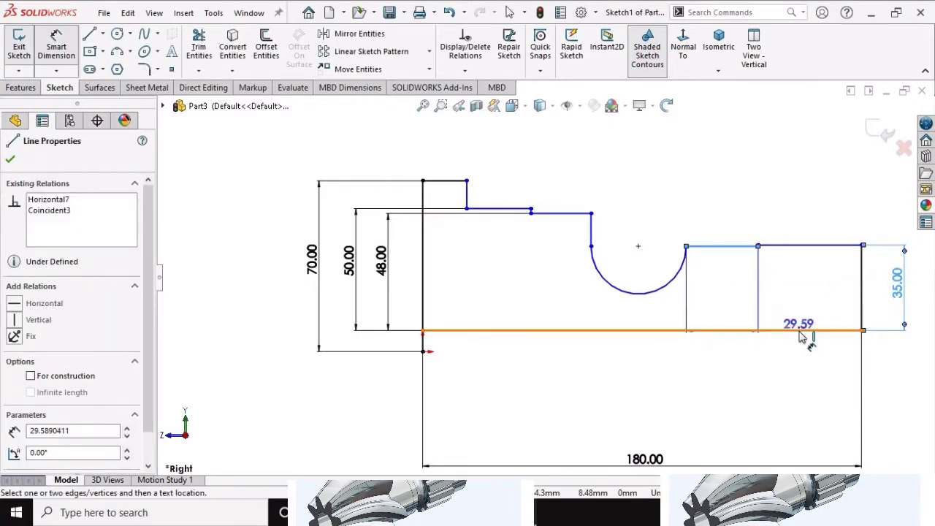
{"action": "left_click", "coordinate": [734, 330]}
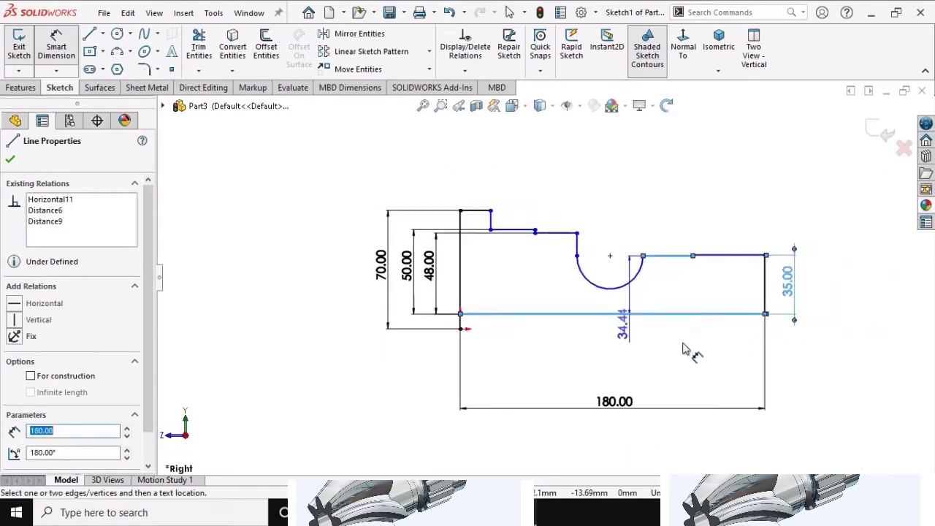
{"action": "left_click", "coordinate": [835, 286]}
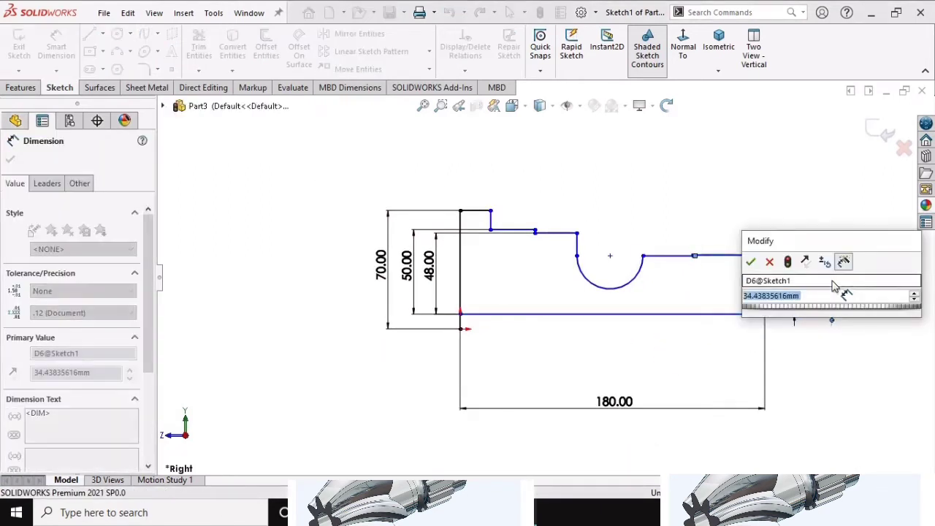
{"action": "type", "text": "3"}
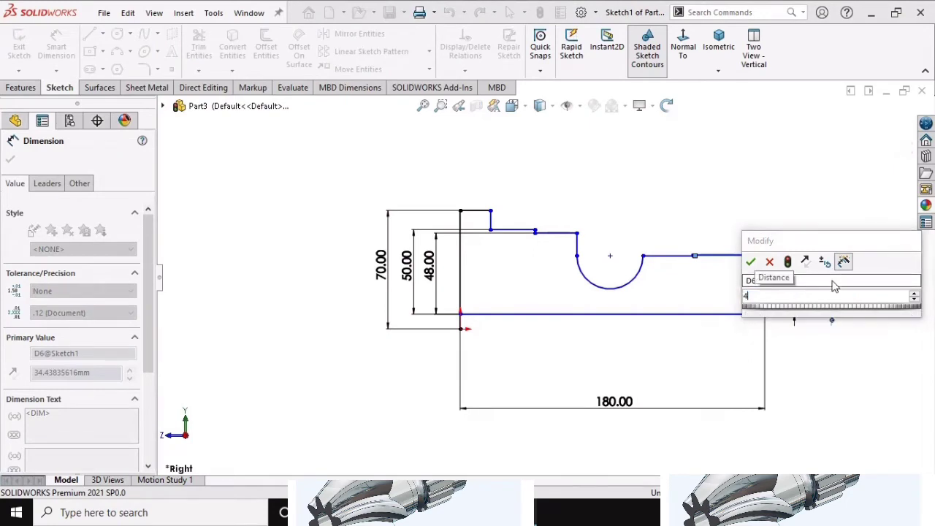
{"action": "type", "text": "5"}
{"action": "key", "text": "Return"}
{"action": "key", "text": "Return"}
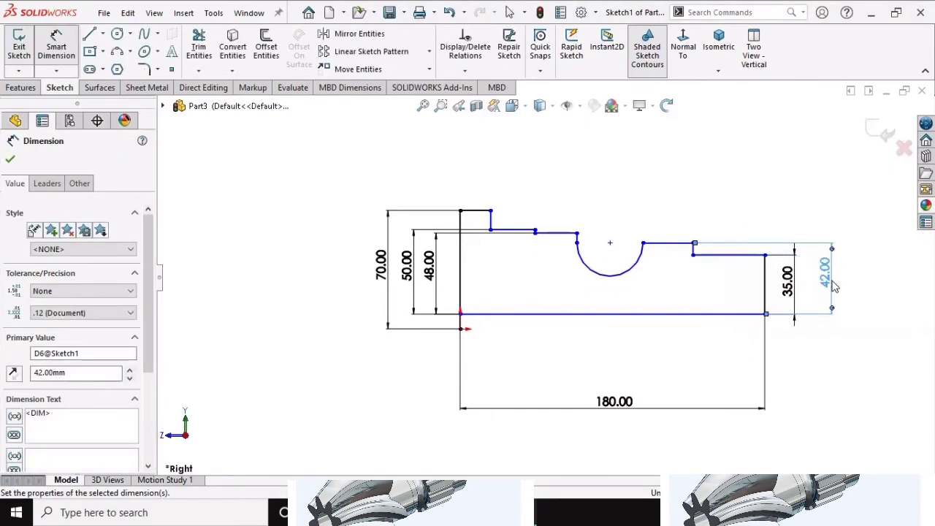
{"action": "scroll", "coordinate": [581, 252], "scroll_direction": "down", "scroll_amount": 2}
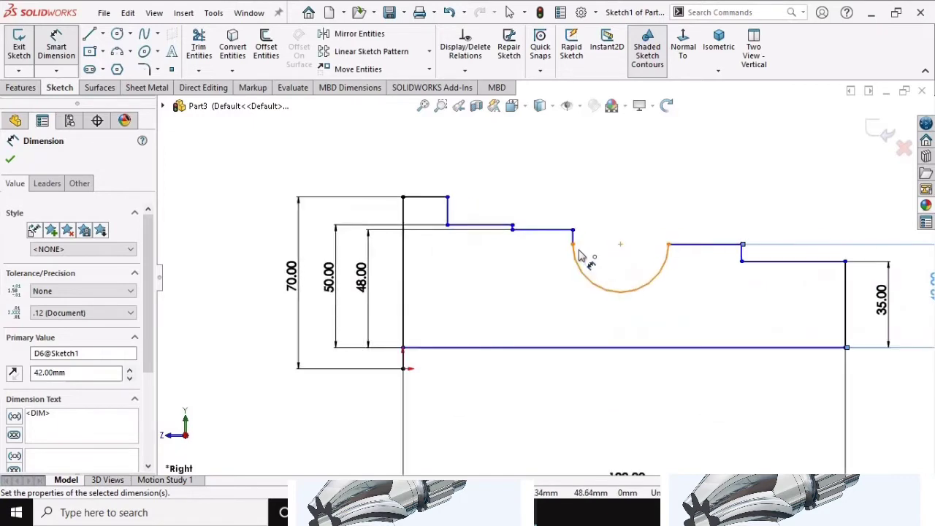
{"action": "scroll", "coordinate": [573, 249], "scroll_direction": "up", "scroll_amount": 2}
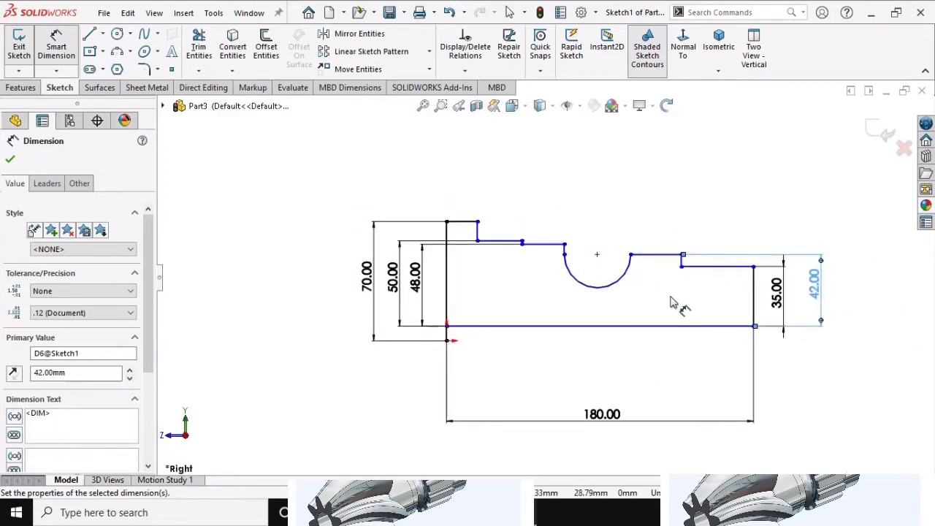
Add horizontal dimensions of 36 mm for the step length and 70 mm from arc to right end.
{"action": "left_click", "coordinate": [753, 294]}
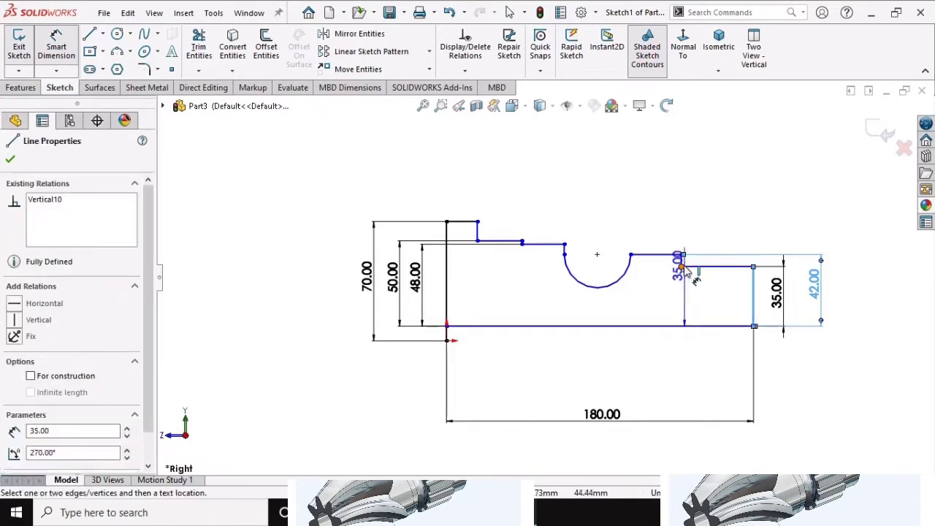
{"action": "scroll", "coordinate": [705, 260], "scroll_direction": "down", "scroll_amount": 2}
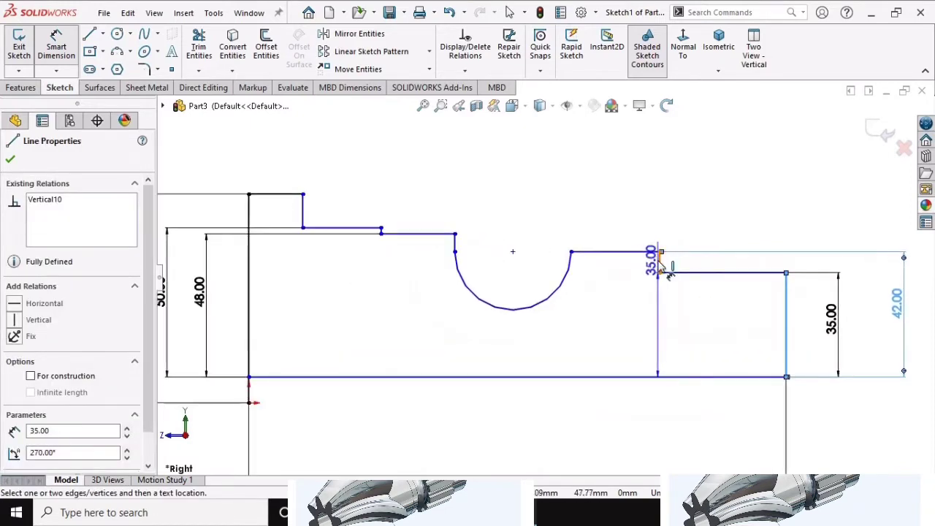
{"action": "left_click", "coordinate": [661, 261]}
{"action": "scroll", "coordinate": [687, 288], "scroll_direction": "up", "scroll_amount": 2}
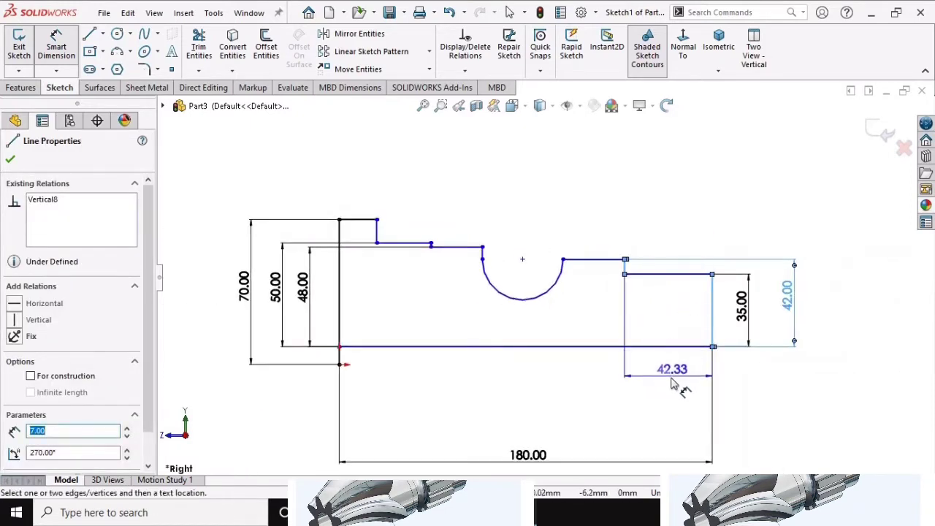
{"action": "left_click", "coordinate": [670, 377]}
{"action": "type", "text": "36"}
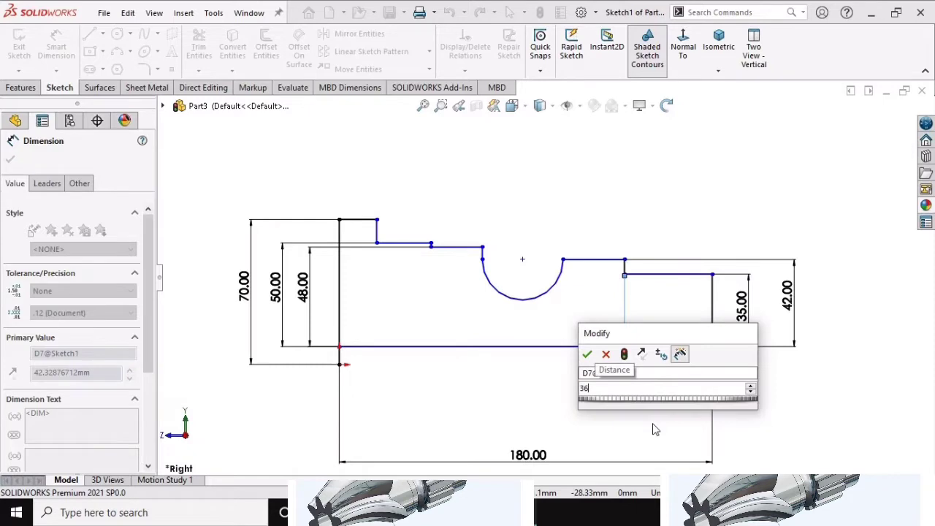
{"action": "key", "text": "Escape"}
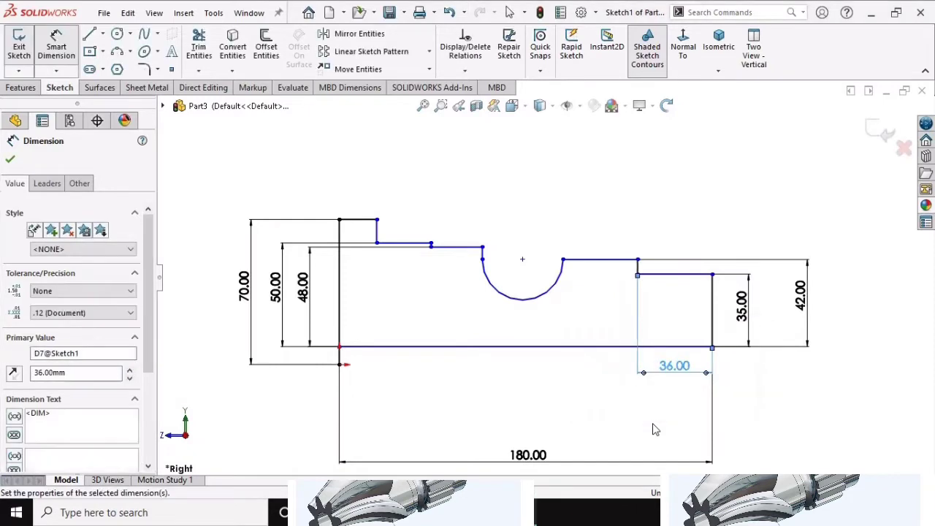
{"action": "left_click", "coordinate": [562, 259]}
{"action": "left_click", "coordinate": [712, 337]}
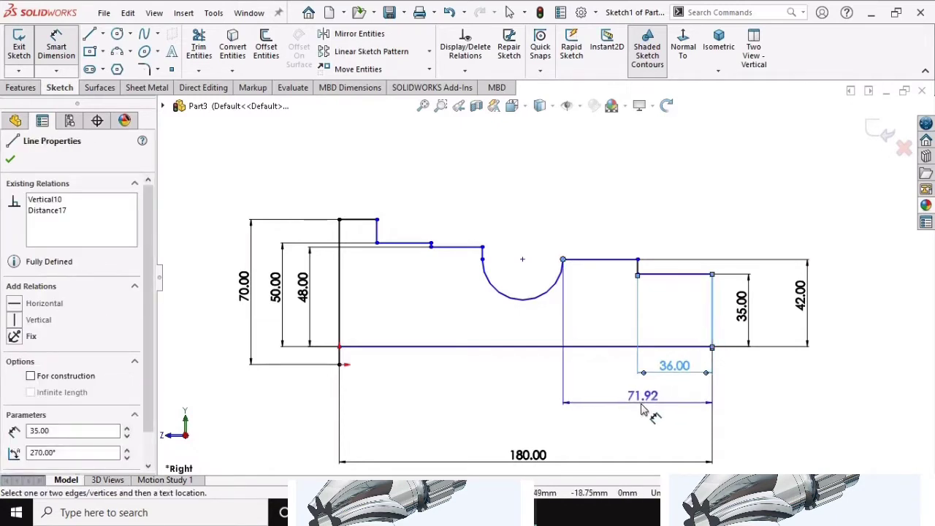
{"action": "left_click", "coordinate": [647, 409]}
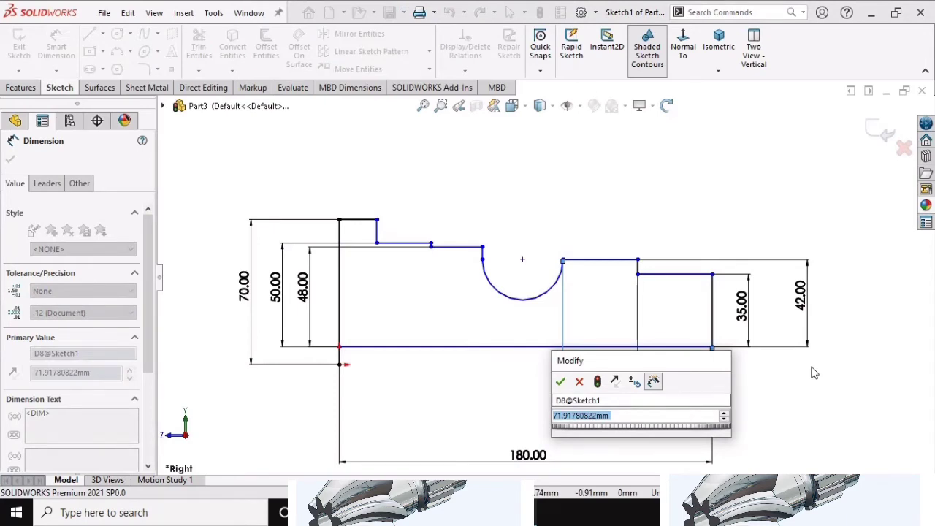
{"action": "left_click_drag", "start_coordinate": [698, 371], "coordinate": [860, 349]}
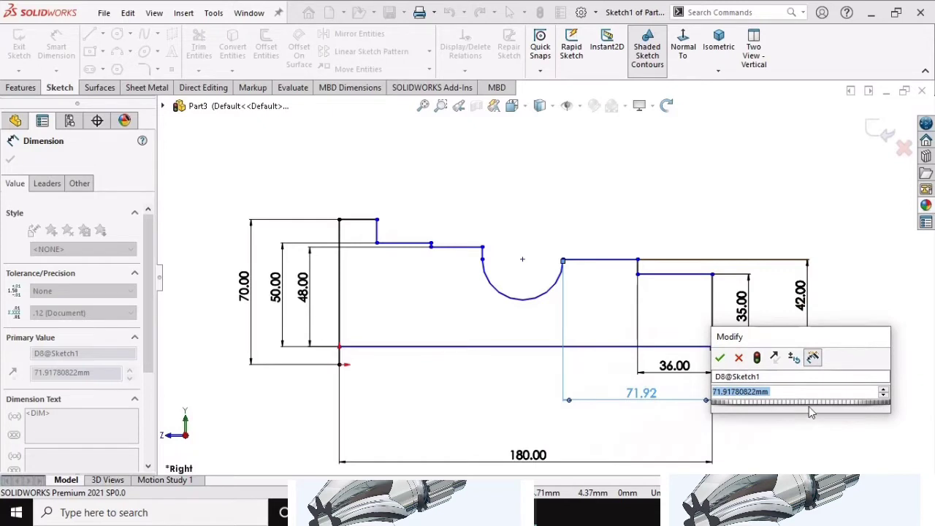
{"action": "type", "text": "50"}
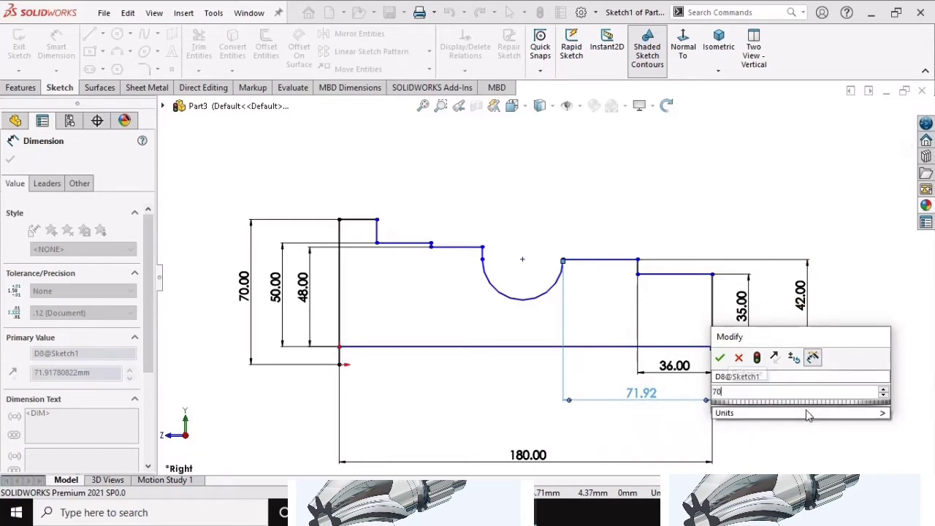
{"action": "key", "text": "Return"}
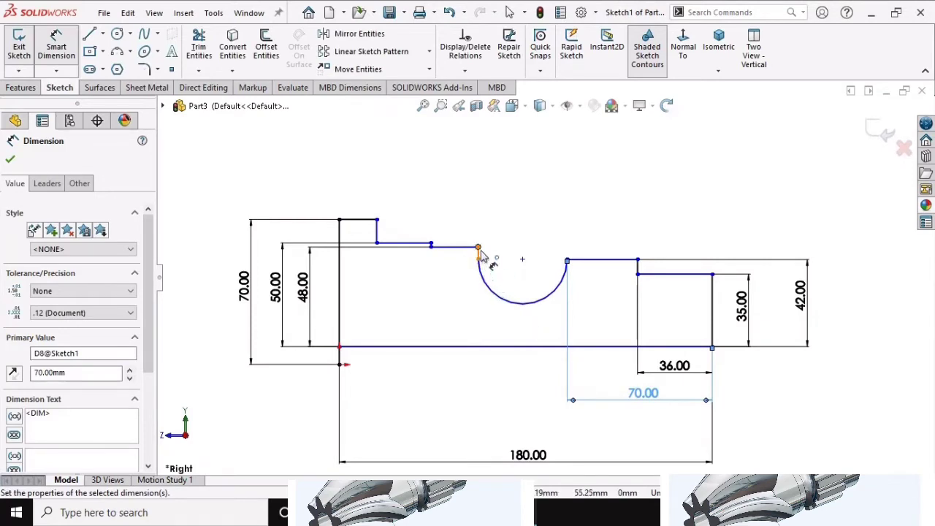
Dimension the arc-start vertical line to the right end at 110 mm.
{"action": "left_click", "coordinate": [479, 251]}
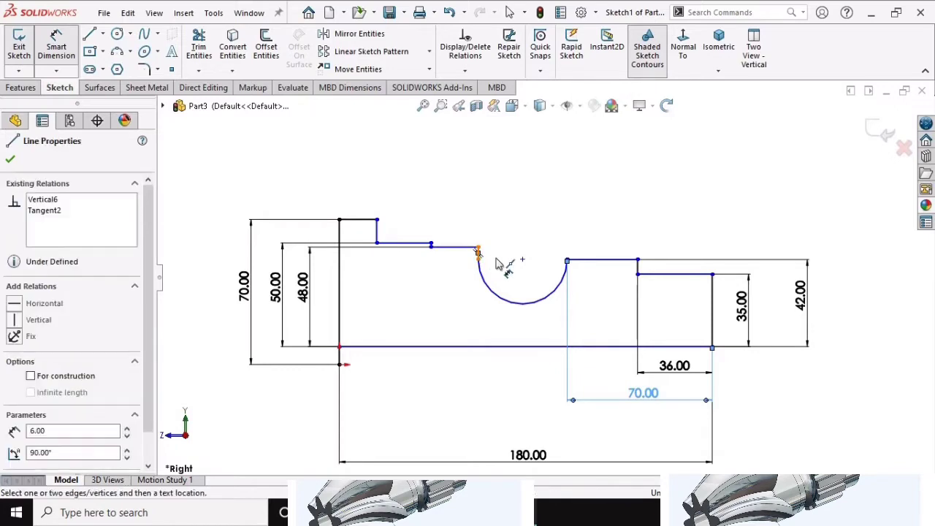
{"action": "left_click", "coordinate": [712, 317]}
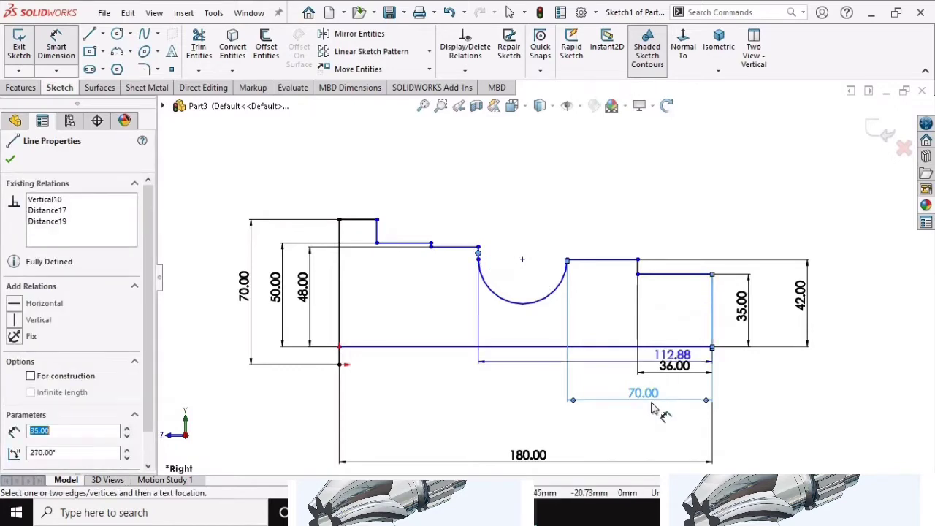
{"action": "left_click", "coordinate": [614, 430]}
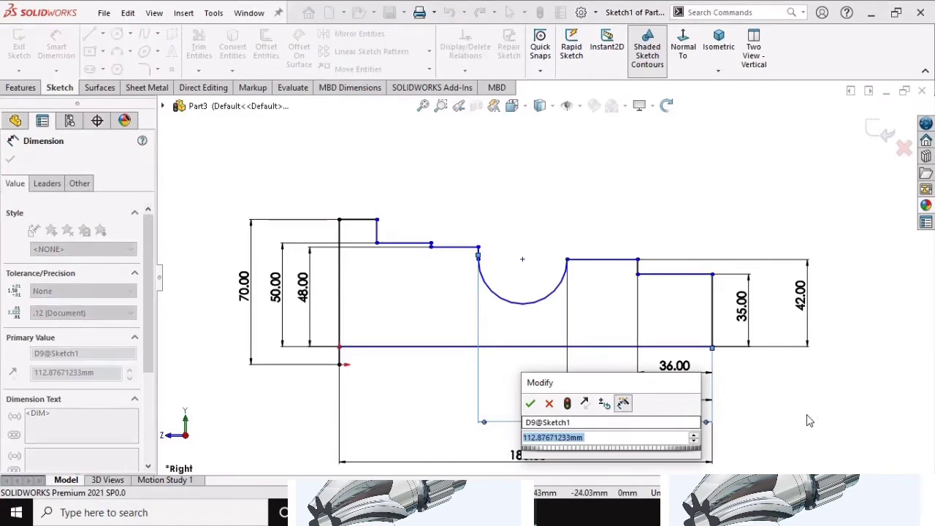
{"action": "type", "text": "110"}
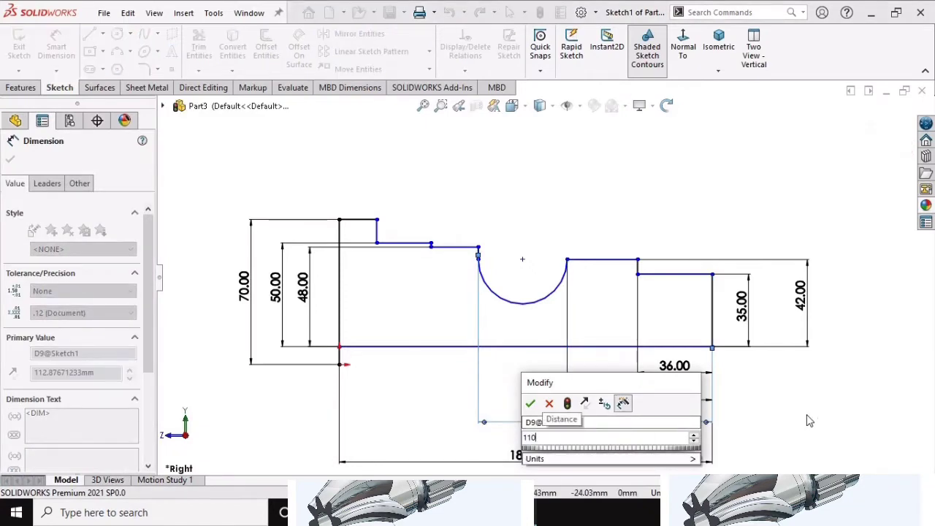
{"action": "key", "text": "Escape"}
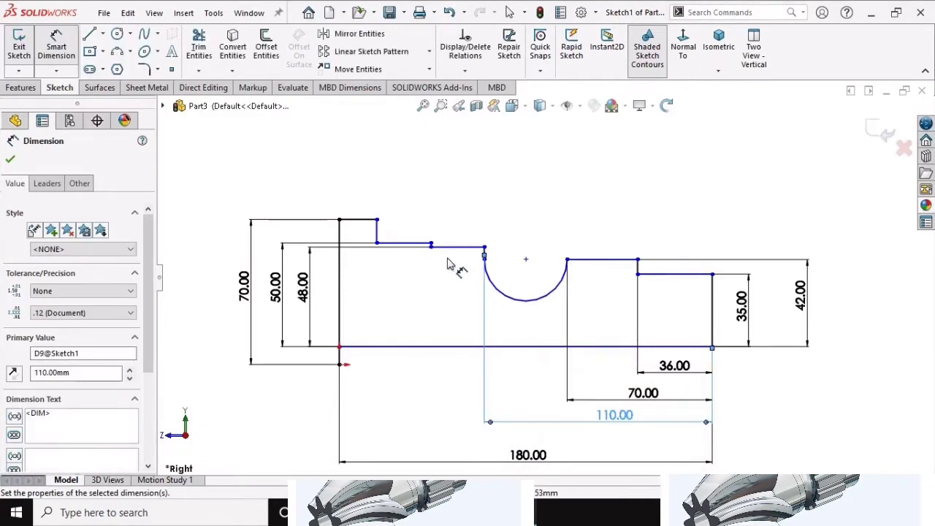
Dimension the small vertical step edge to the right end at 125 mm.
{"action": "scroll", "coordinate": [436, 254], "scroll_direction": "down", "scroll_amount": 1}
{"action": "scroll", "coordinate": [436, 254], "scroll_direction": "down", "scroll_amount": 1}
{"action": "scroll", "coordinate": [438, 255], "scroll_direction": "down", "scroll_amount": 1}
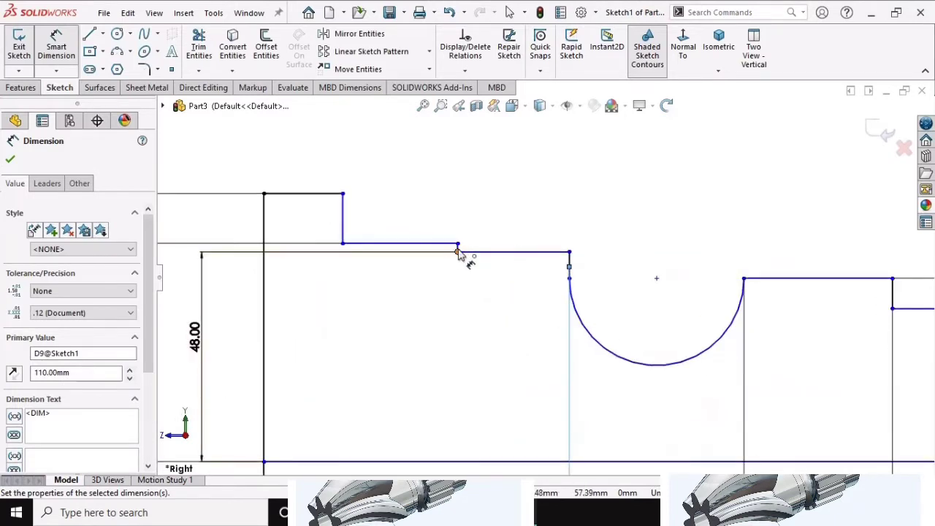
{"action": "scroll", "coordinate": [464, 254], "scroll_direction": "down", "scroll_amount": 2}
{"action": "left_click", "coordinate": [473, 252]}
{"action": "scroll", "coordinate": [540, 274], "scroll_direction": "up", "scroll_amount": 1}
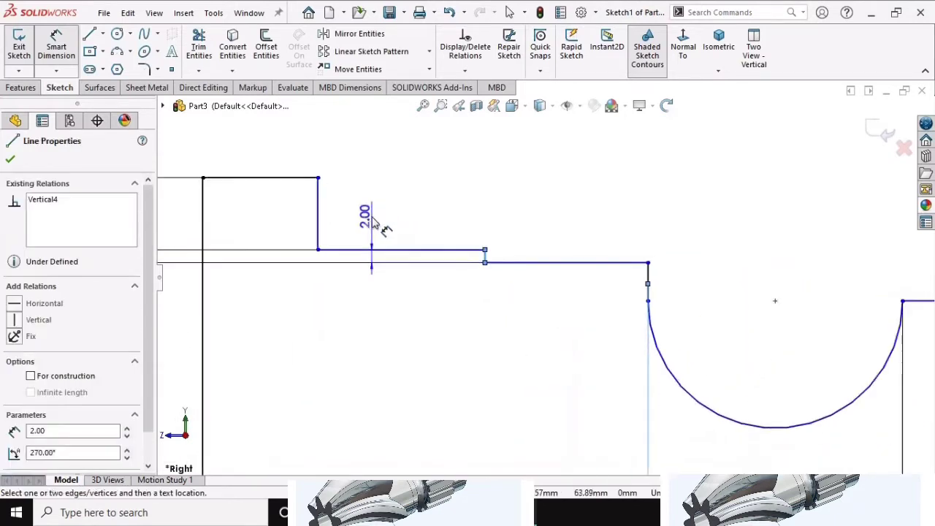
{"action": "scroll", "coordinate": [555, 281], "scroll_direction": "up", "scroll_amount": 2}
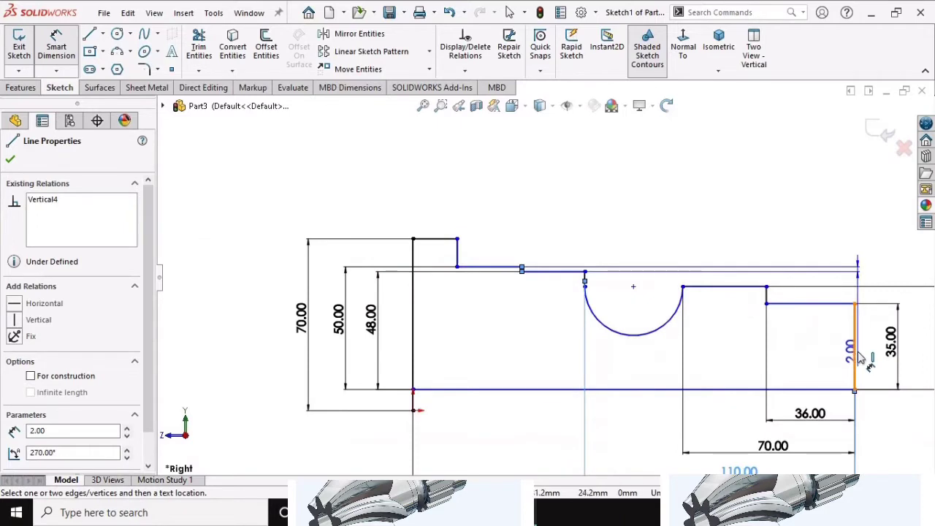
{"action": "left_click", "coordinate": [856, 349]}
{"action": "scroll", "coordinate": [653, 236], "scroll_direction": "up", "scroll_amount": 1}
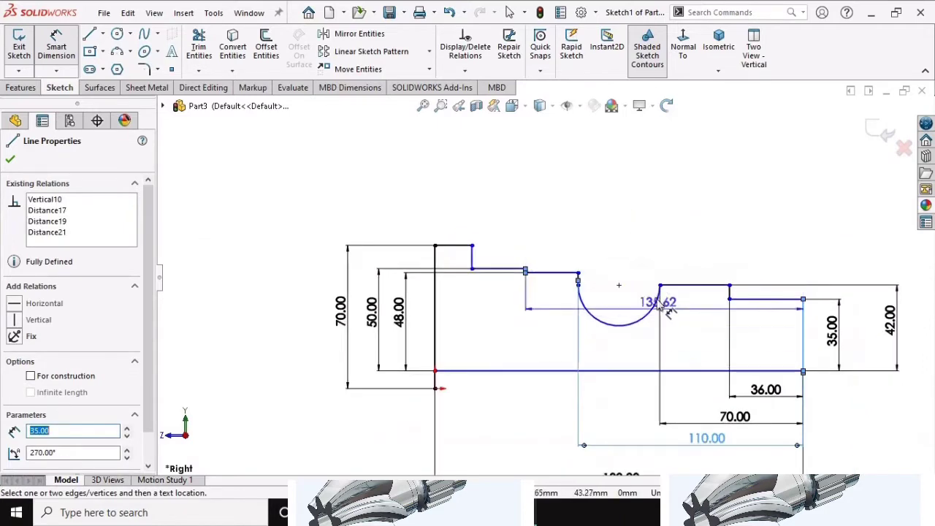
{"action": "scroll", "coordinate": [649, 343], "scroll_direction": "up", "scroll_amount": 1}
{"action": "scroll", "coordinate": [647, 391], "scroll_direction": "down", "scroll_amount": 1}
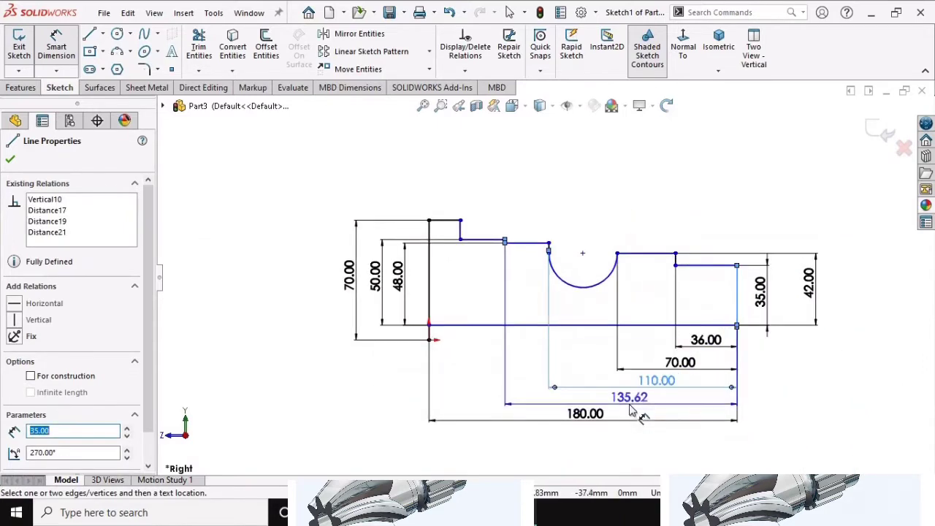
{"action": "left_click", "coordinate": [632, 411]}
{"action": "double_click", "coordinate": [629, 398]}
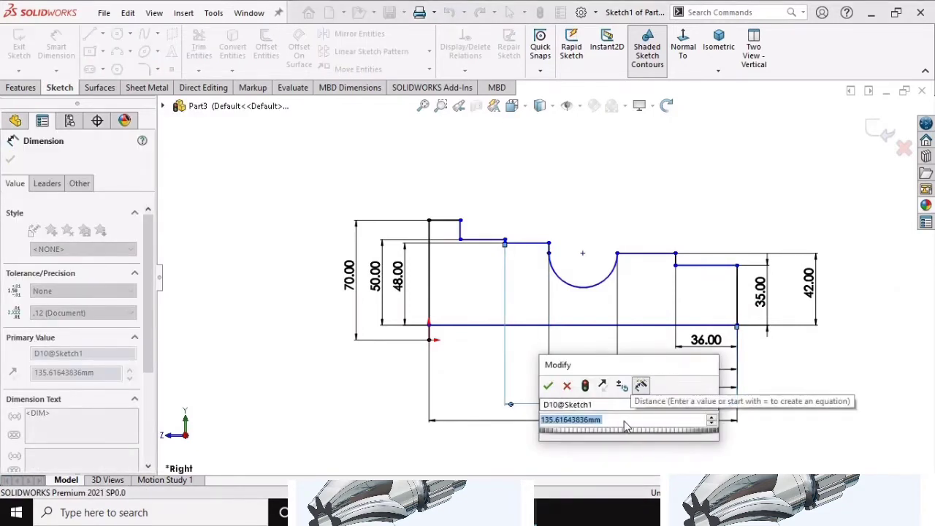
{"action": "type", "text": "12"}
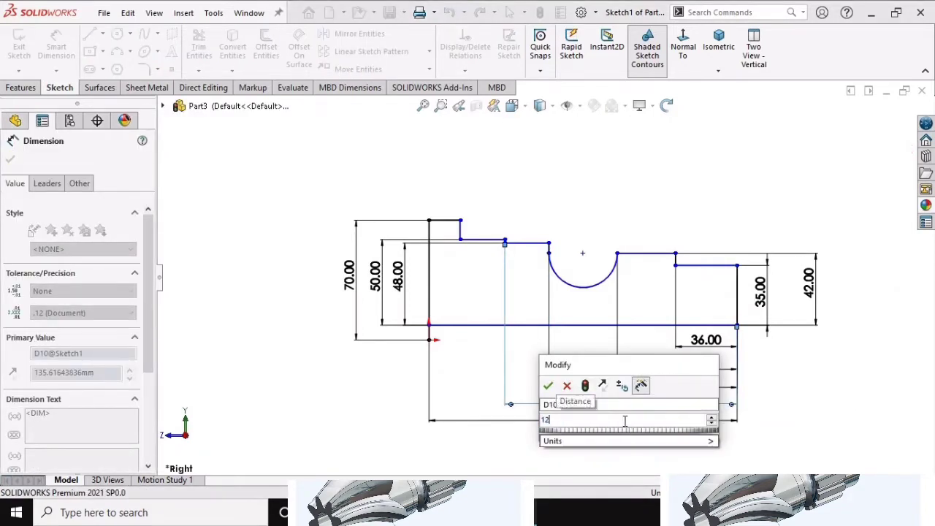
{"action": "type", "text": "5"}
{"action": "key", "text": "Return"}
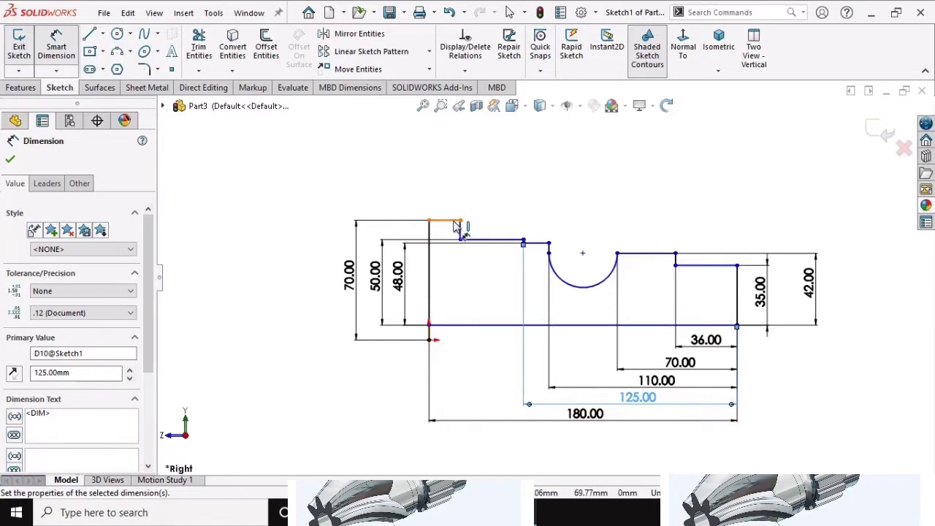
Dimension the short top shoulder line at 8 mm long.
{"action": "left_click", "coordinate": [448, 220]}
{"action": "left_click", "coordinate": [447, 183]}
{"action": "type", "text": "8"}
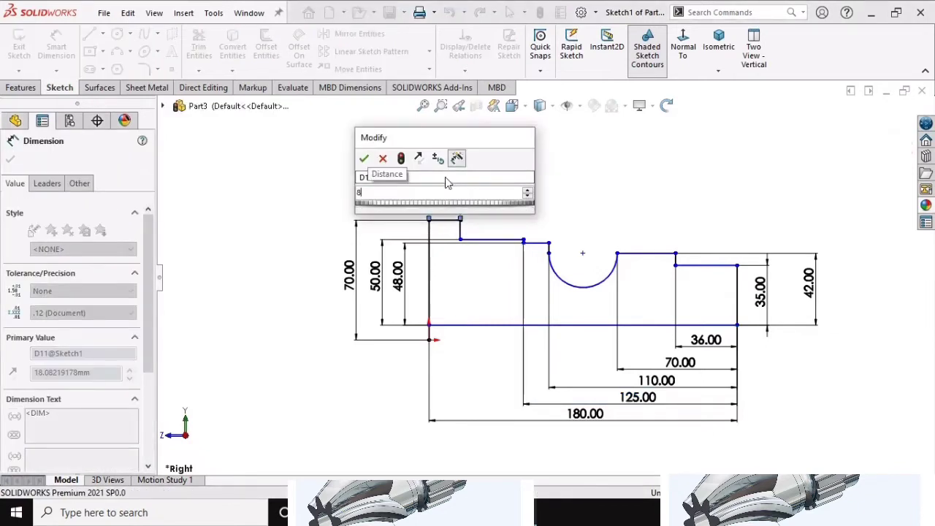
{"action": "key", "text": "Return"}
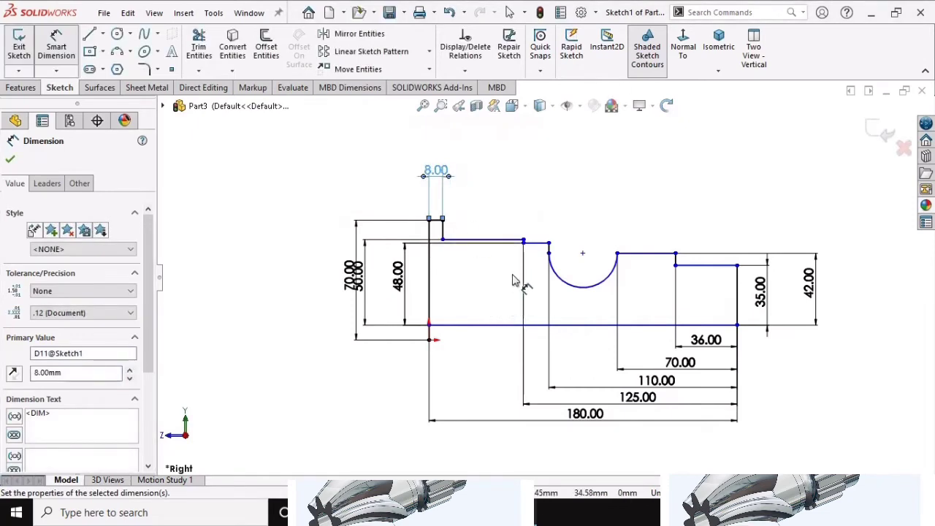
{"action": "scroll", "coordinate": [522, 270], "scroll_direction": "down", "scroll_amount": 1}
{"action": "scroll", "coordinate": [476, 177], "scroll_direction": "down", "scroll_amount": 2}
{"action": "scroll", "coordinate": [432, 192], "scroll_direction": "up", "scroll_amount": 3}
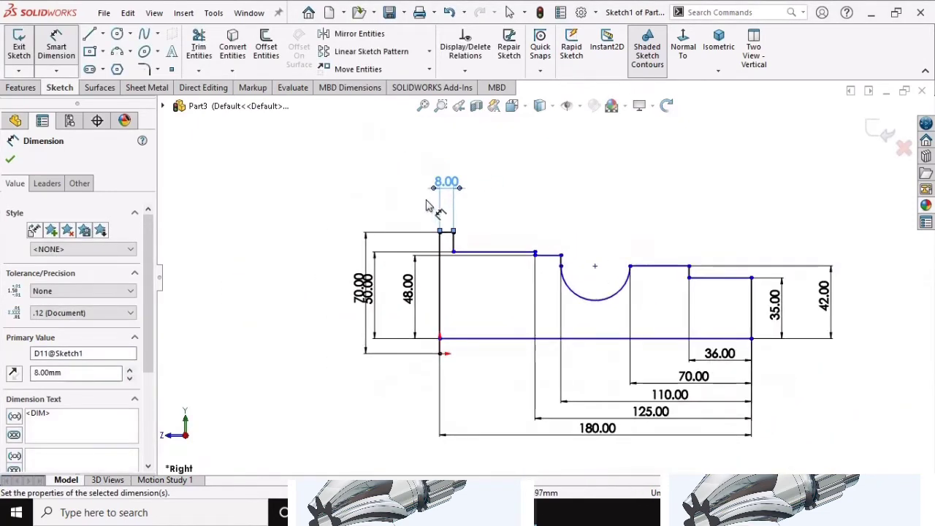
{"action": "scroll", "coordinate": [442, 244], "scroll_direction": "down", "scroll_amount": 1}
{"action": "scroll", "coordinate": [448, 258], "scroll_direction": "down", "scroll_amount": 1}
{"action": "scroll", "coordinate": [376, 215], "scroll_direction": "up", "scroll_amount": 1}
{"action": "scroll", "coordinate": [379, 223], "scroll_direction": "up", "scroll_amount": 2}
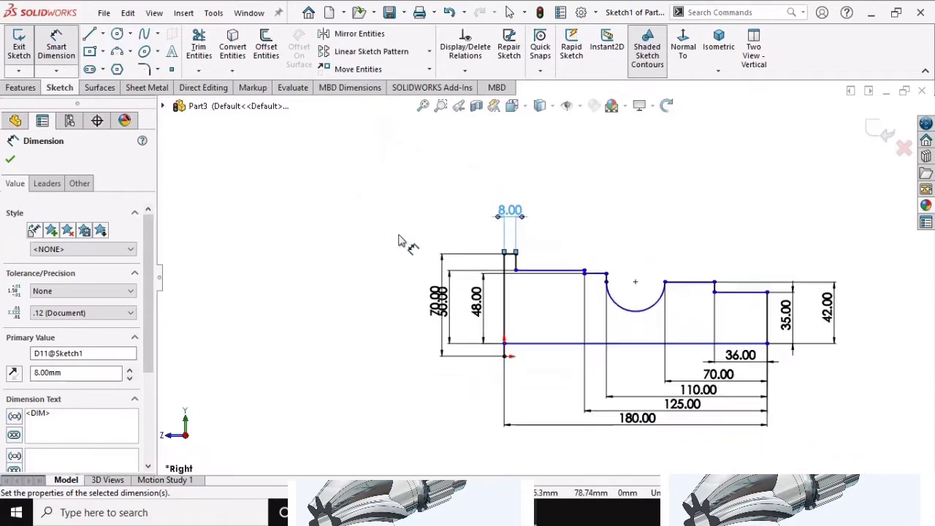
{"action": "scroll", "coordinate": [776, 428], "scroll_direction": "down", "scroll_amount": 2}
{"action": "scroll", "coordinate": [563, 317], "scroll_direction": "up", "scroll_amount": 1}
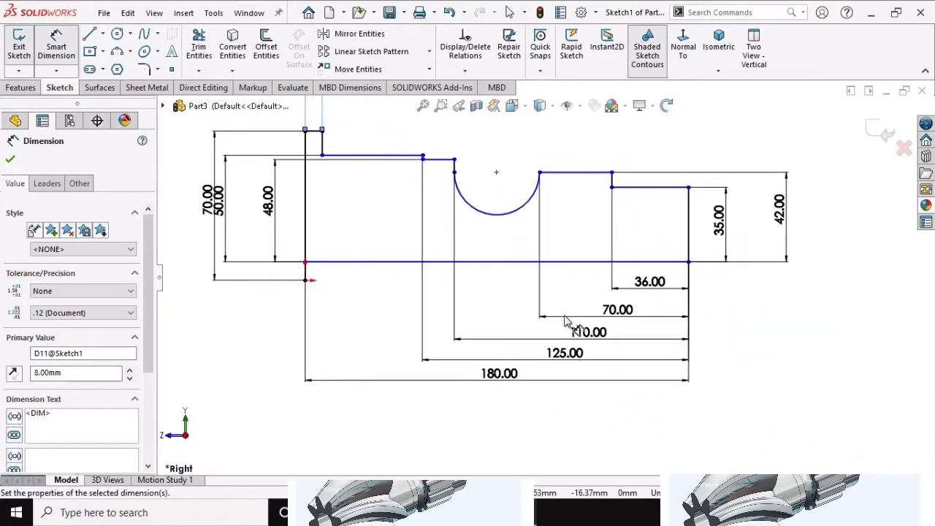
Dimension the profile's bottom line 25 mm above the origin.
{"action": "left_click", "coordinate": [325, 269]}
{"action": "left_click", "coordinate": [306, 280]}
{"action": "scroll", "coordinate": [266, 283], "scroll_direction": "down", "scroll_amount": 1}
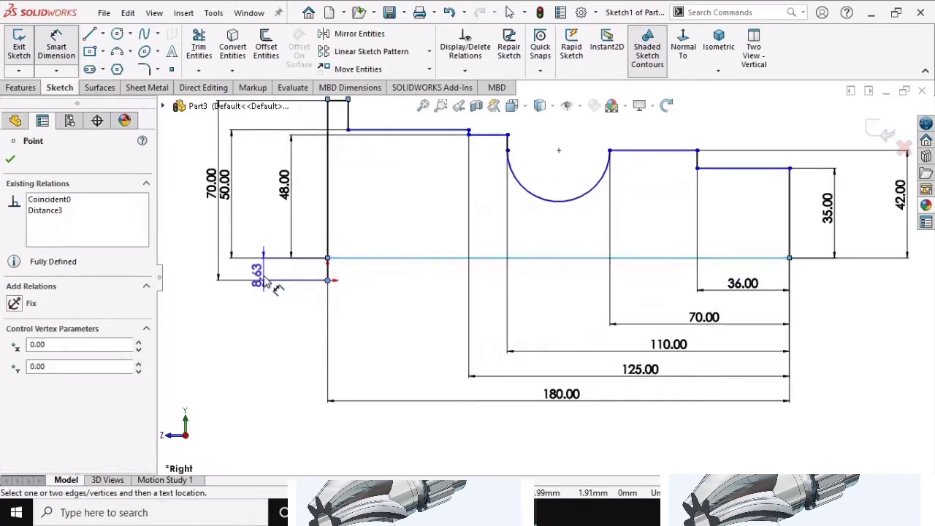
{"action": "scroll", "coordinate": [266, 283], "scroll_direction": "down", "scroll_amount": 1}
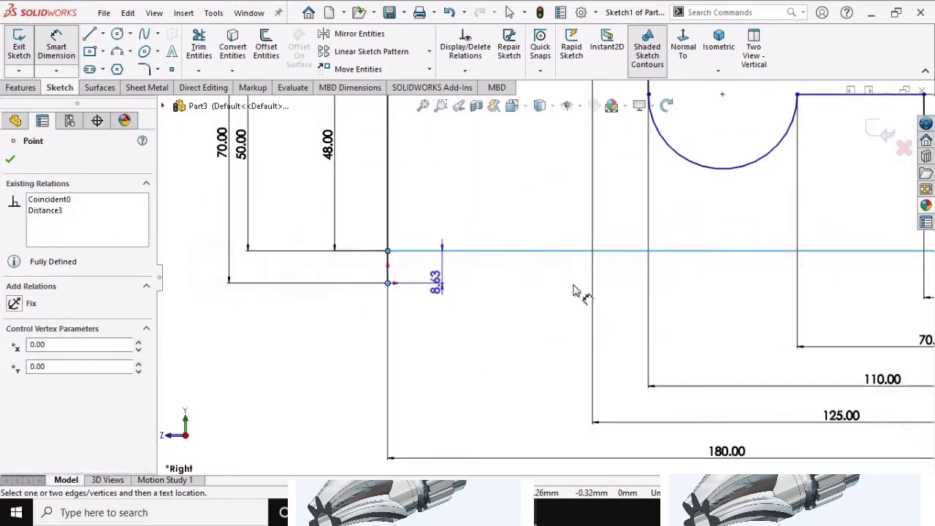
{"action": "left_click", "coordinate": [443, 272]}
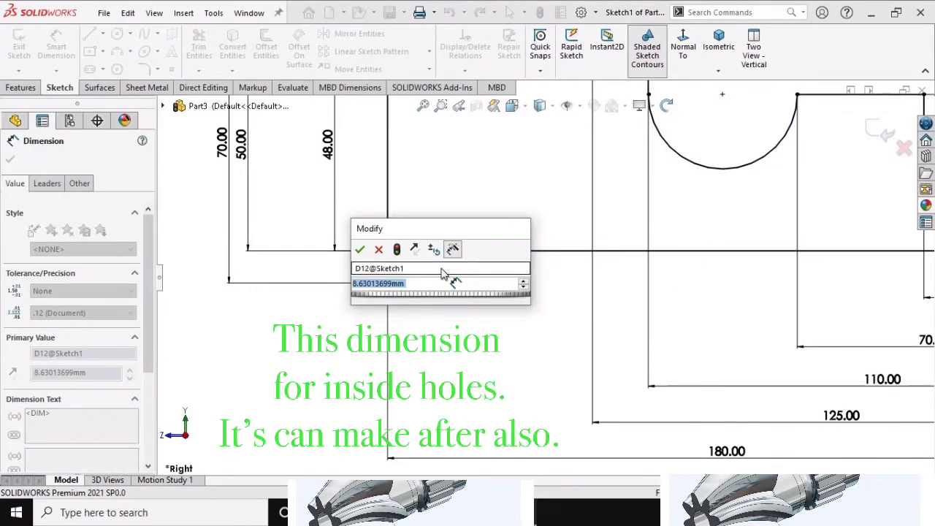
{"action": "type", "text": "12"}
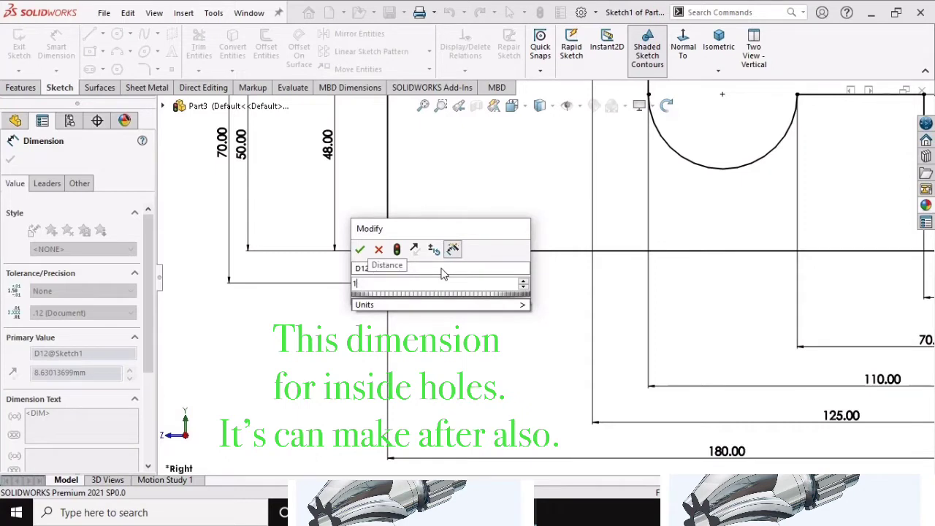
{"action": "key", "text": "BackSpace"}
{"action": "type", "text": "2"}
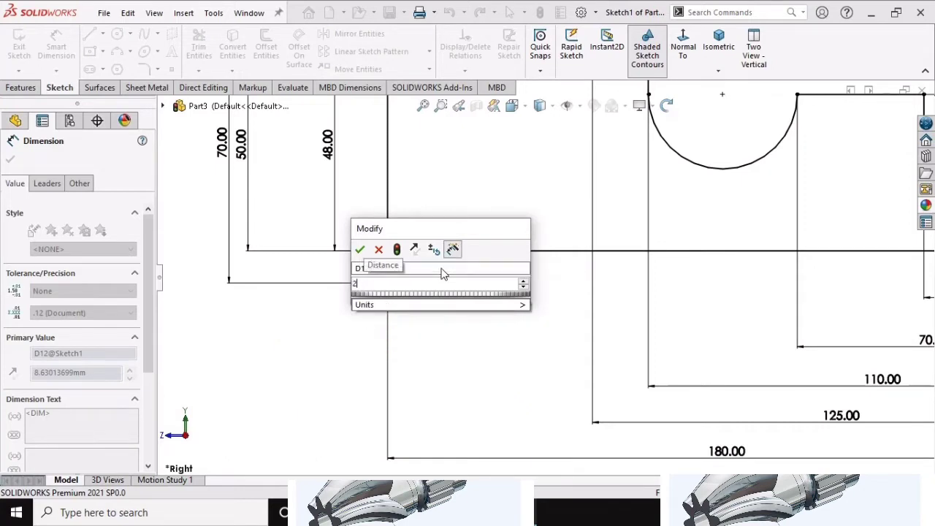
{"action": "type", "text": "5"}
{"action": "key", "text": "Return"}
Change that offset dimension to 12.50 mm and fit the sketch in view.
{"action": "key", "text": "f"}
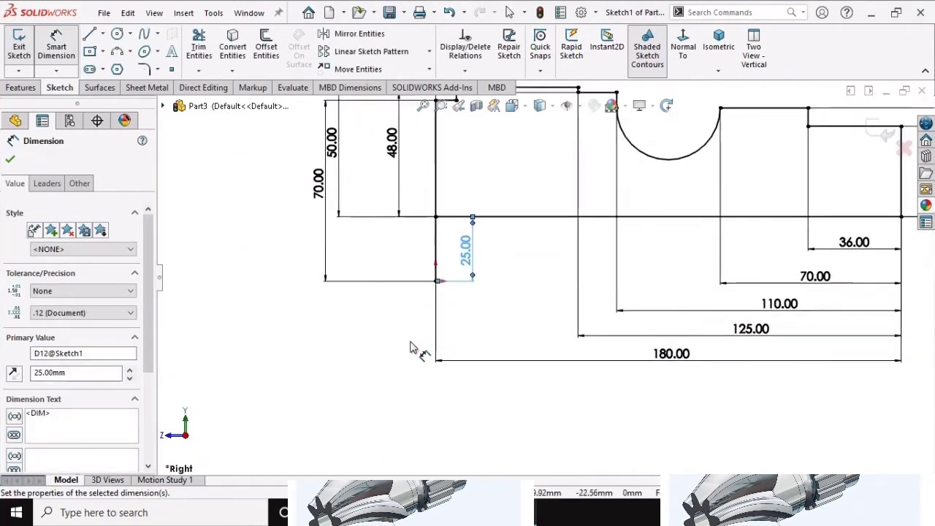
{"action": "scroll", "coordinate": [621, 208], "scroll_direction": "up", "scroll_amount": 1}
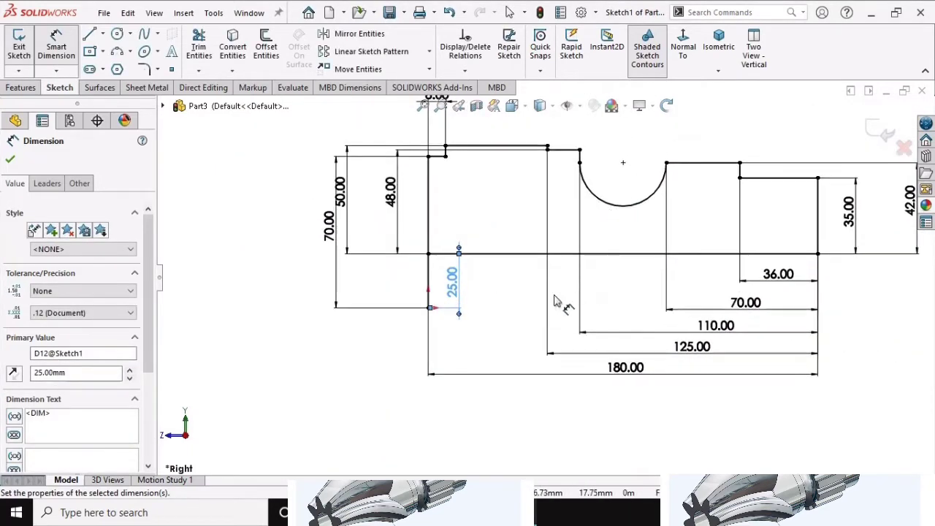
{"action": "scroll", "coordinate": [503, 319], "scroll_direction": "up", "scroll_amount": 1}
{"action": "type", "text": "12.5"}
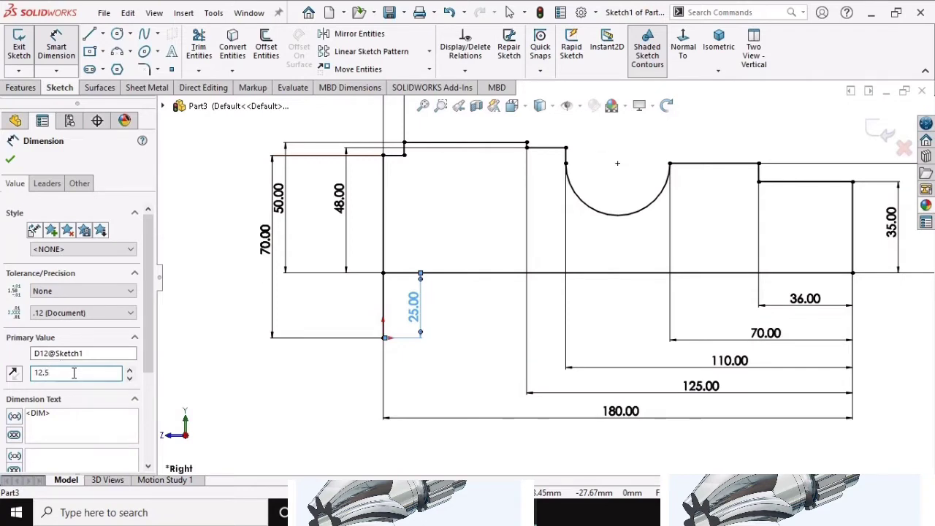
{"action": "key", "text": "Return"}
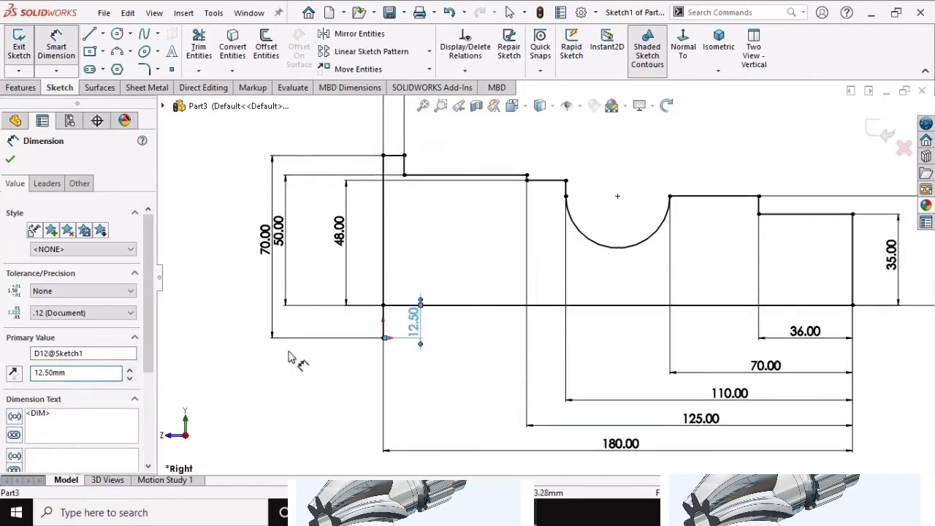
{"action": "key", "text": "f"}
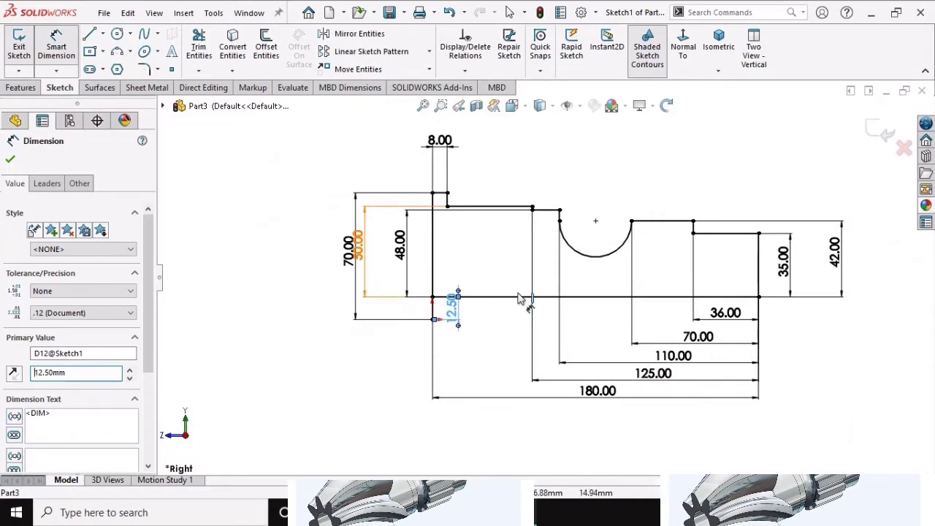
Drag the 70.00, 35.00, 180.00, 125.00 and 110.00 dimensions apart, keeping 48 mm unchanged.
{"action": "left_click_drag", "start_coordinate": [360, 260], "coordinate": [328, 255]}
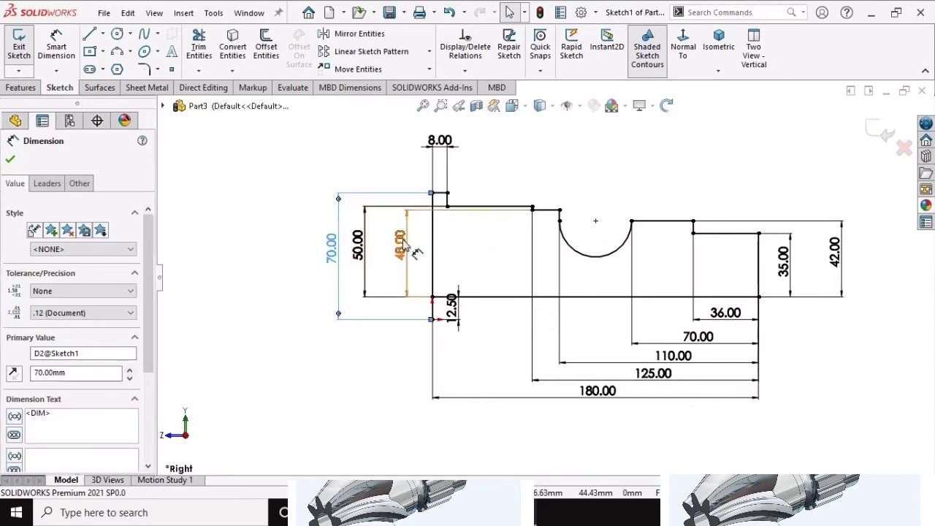
{"action": "double_click", "coordinate": [400, 245]}
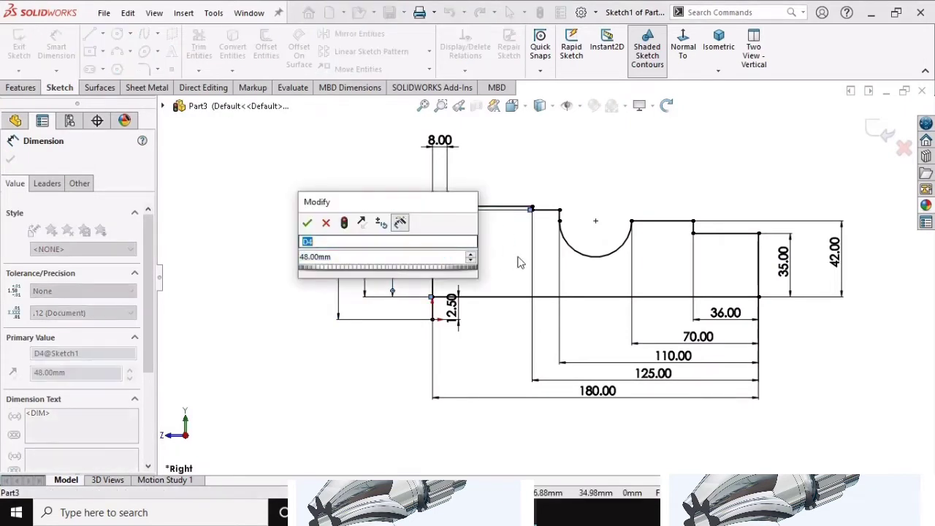
{"action": "key", "text": "Return"}
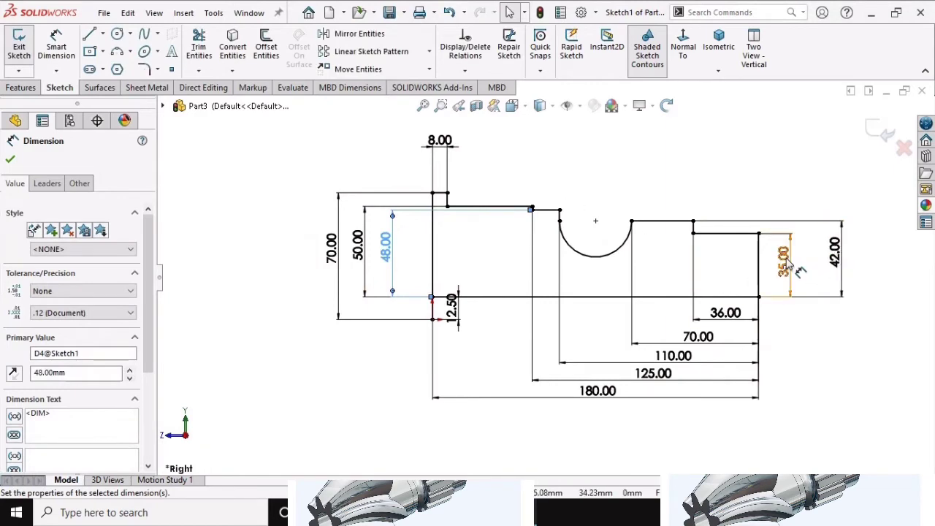
{"action": "left_click_drag", "start_coordinate": [802, 269], "coordinate": [813, 271]}
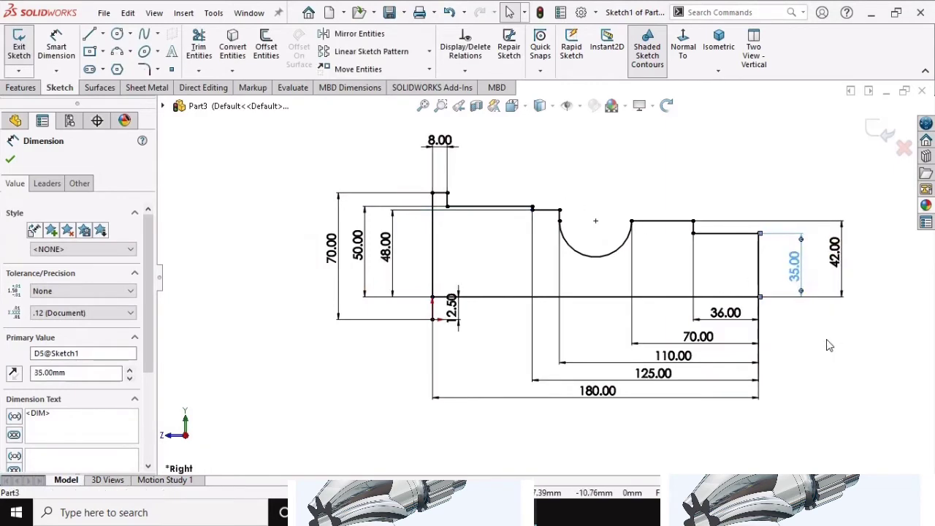
{"action": "left_click_drag", "start_coordinate": [597, 393], "coordinate": [603, 406]}
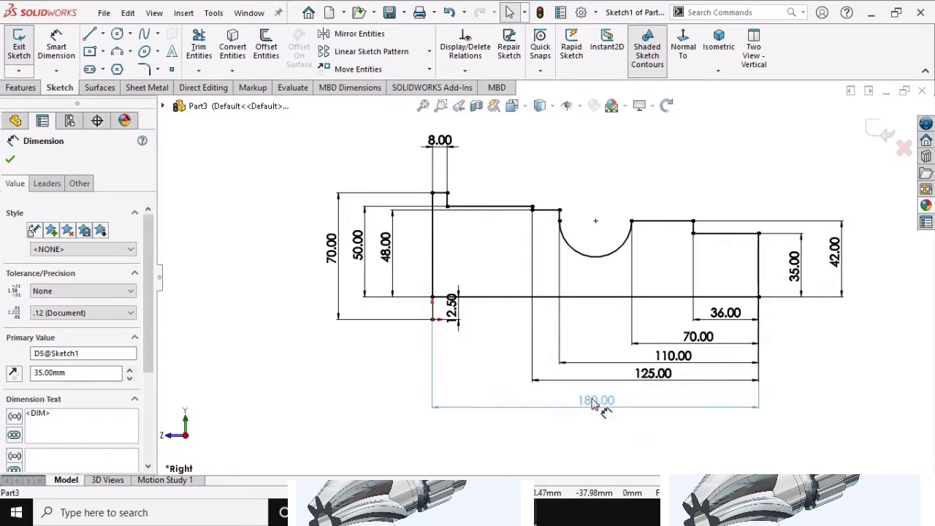
{"action": "left_click", "coordinate": [650, 380]}
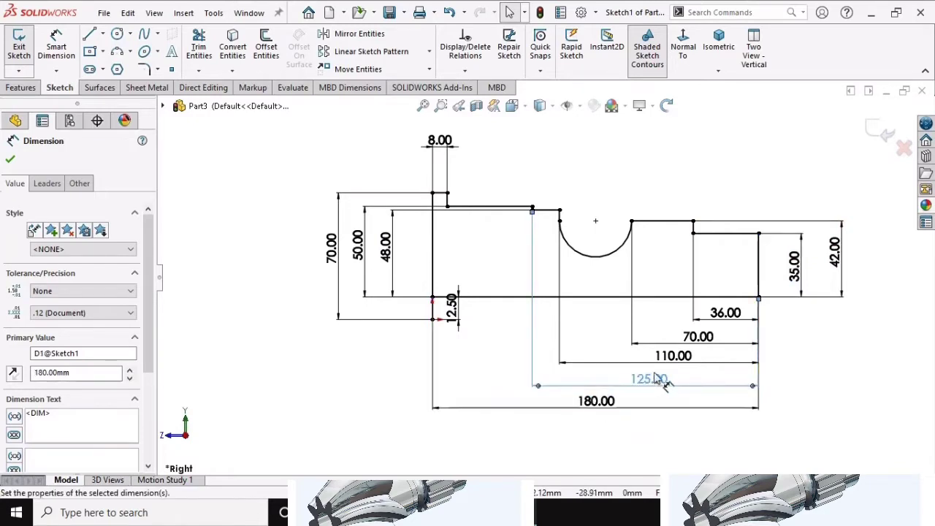
{"action": "left_click_drag", "start_coordinate": [681, 355], "coordinate": [678, 359]}
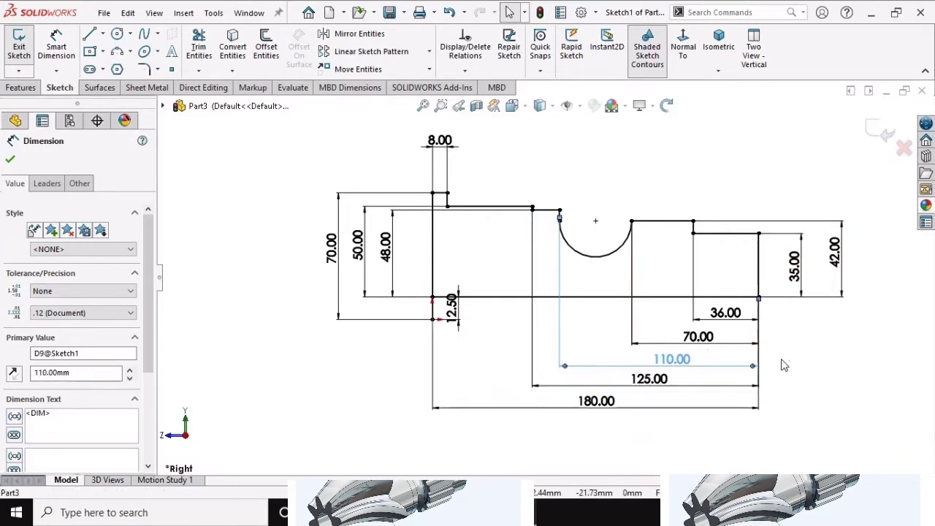
{"action": "left_click", "coordinate": [377, 134]}
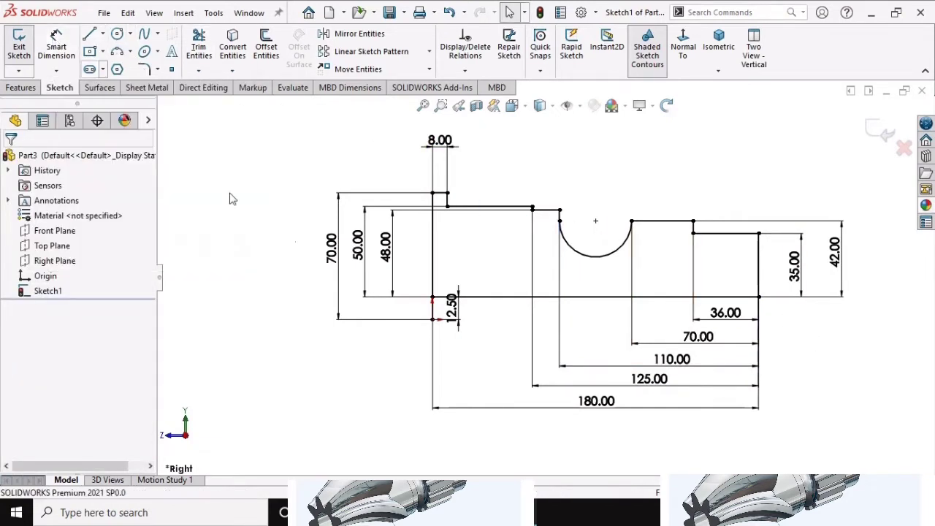
Add an R20.00 radius to the semicircular arc as a driven dimension.
{"action": "left_click", "coordinate": [55, 44]}
{"action": "left_click", "coordinate": [55, 44]}
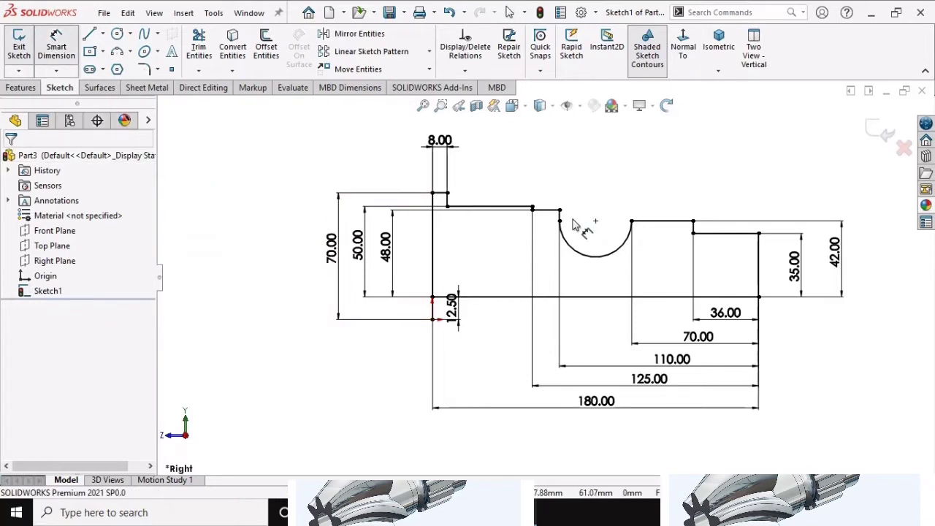
{"action": "left_click", "coordinate": [577, 253]}
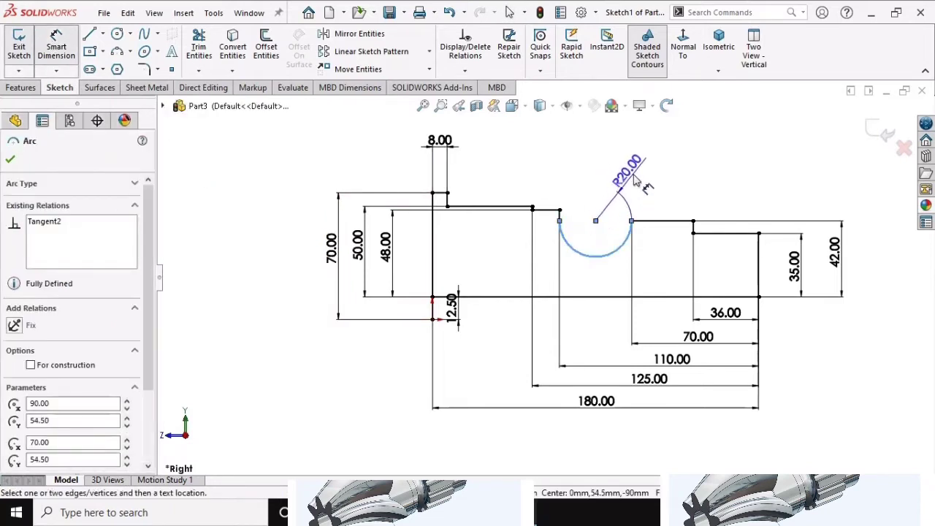
{"action": "left_click", "coordinate": [645, 182]}
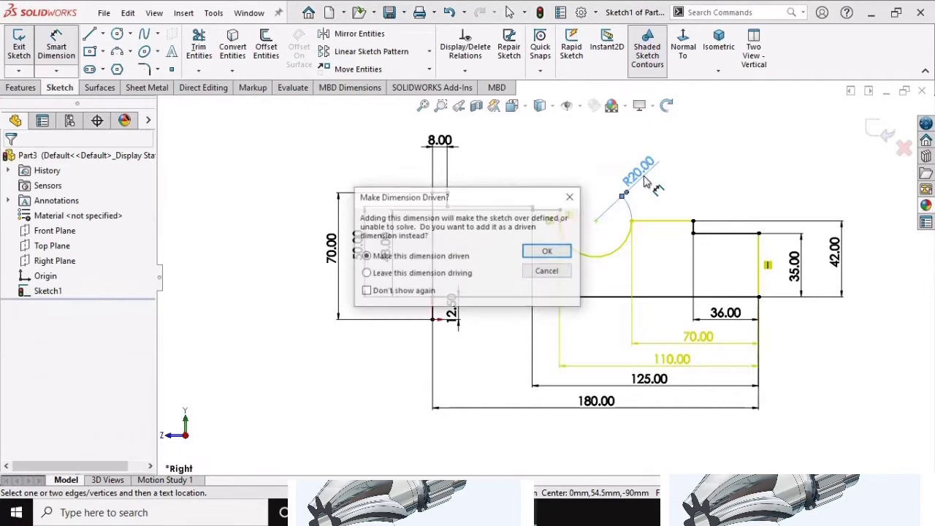
{"action": "left_click", "coordinate": [566, 252]}
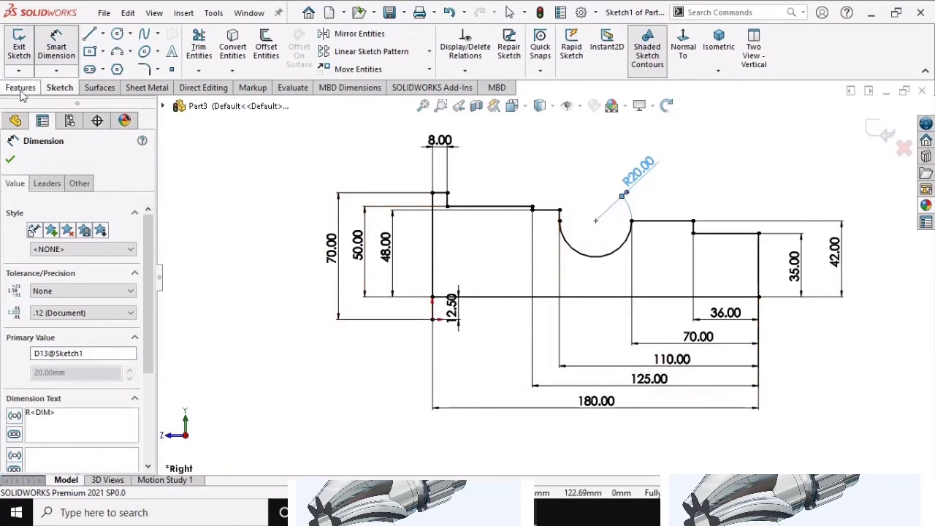
{"action": "left_click", "coordinate": [22, 88]}
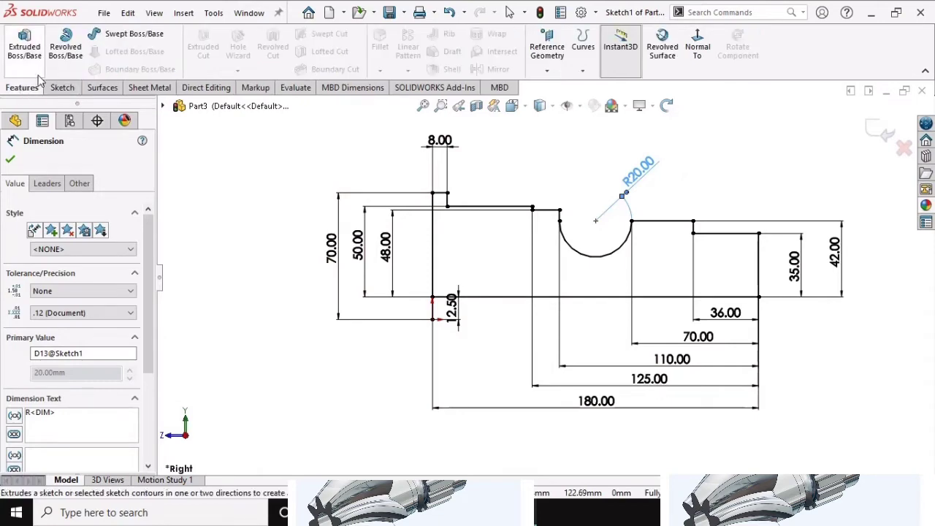
{"action": "left_click", "coordinate": [65, 44]}
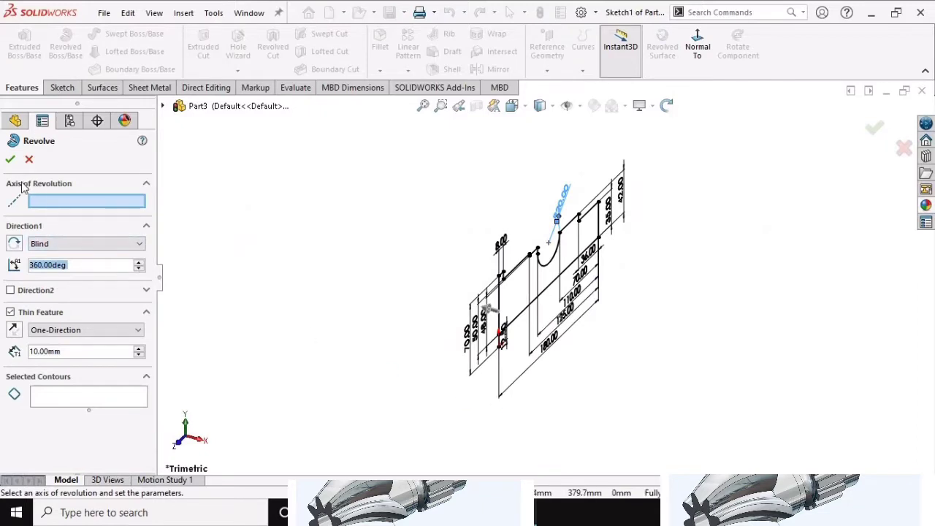
{"action": "scroll", "coordinate": [553, 345], "scroll_direction": "down", "scroll_amount": 2}
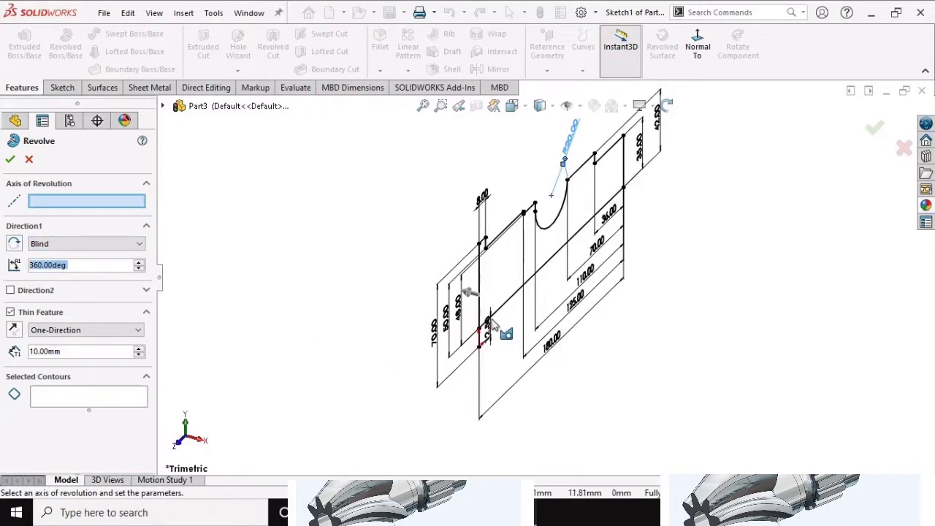
{"action": "scroll", "coordinate": [494, 337], "scroll_direction": "down", "scroll_amount": 1}
{"action": "scroll", "coordinate": [488, 343], "scroll_direction": "down", "scroll_amount": 1}
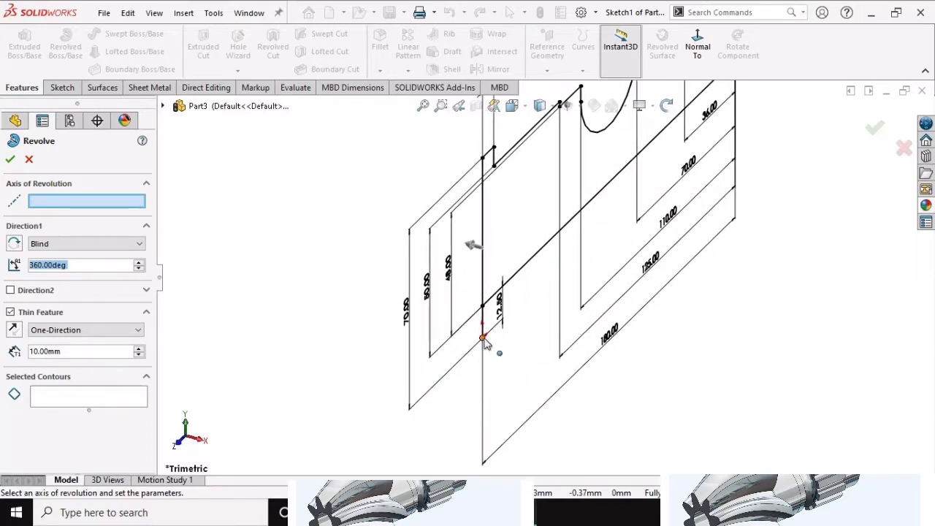
{"action": "left_click", "coordinate": [29, 160]}
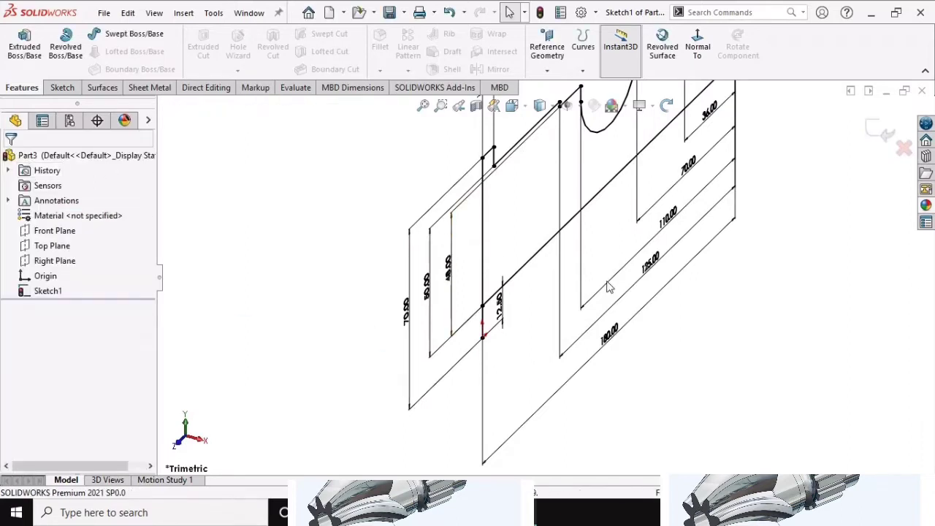
Select Sketch1 and view it normal to the screen.
{"action": "scroll", "coordinate": [548, 259], "scroll_direction": "up", "scroll_amount": 1}
{"action": "scroll", "coordinate": [544, 286], "scroll_direction": "up", "scroll_amount": 1}
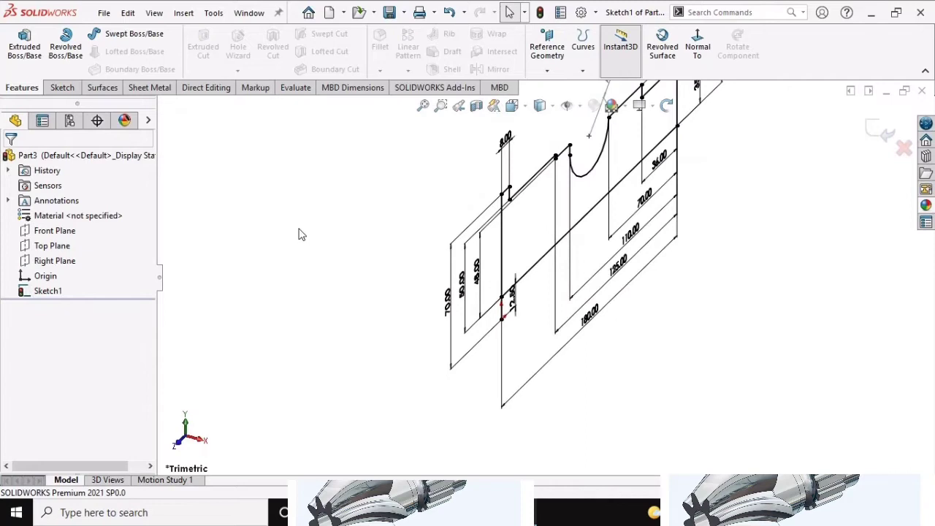
{"action": "left_click", "coordinate": [48, 292]}
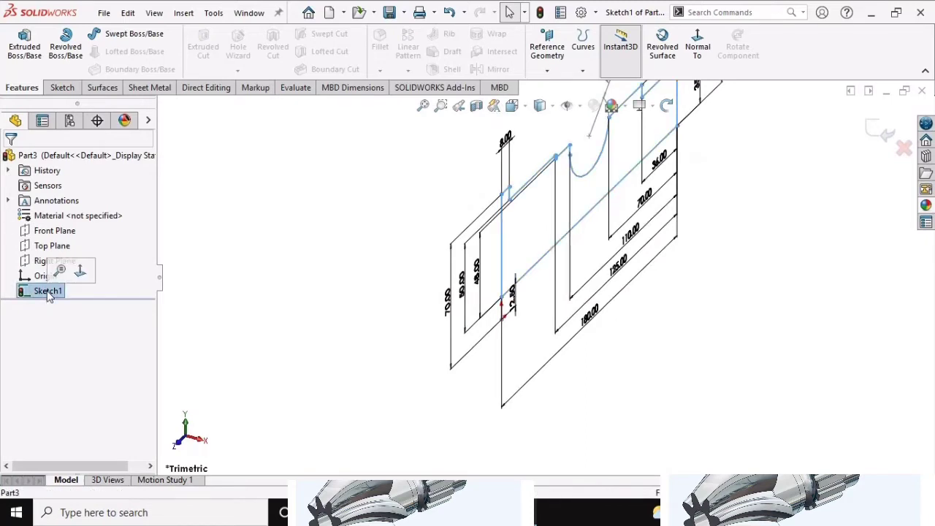
{"action": "right_click", "coordinate": [48, 292]}
{"action": "left_click", "coordinate": [29, 322]}
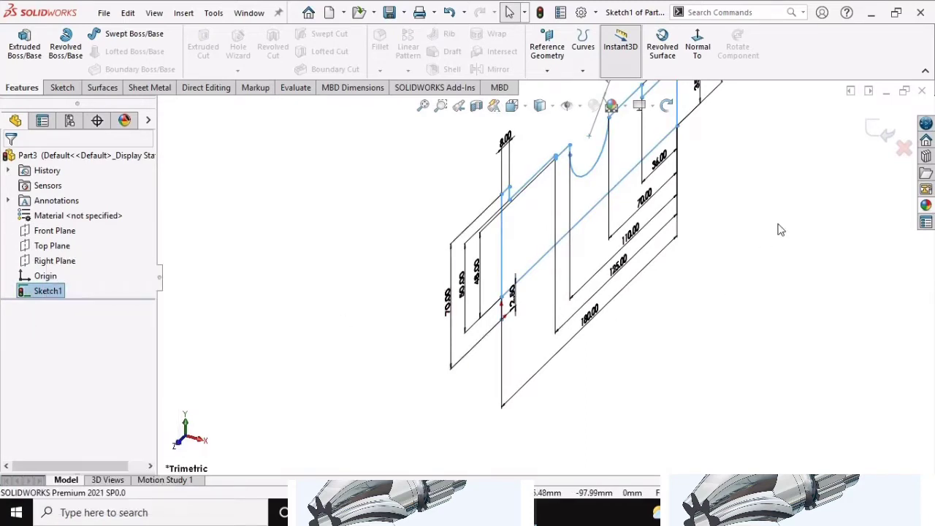
{"action": "left_click", "coordinate": [697, 45]}
{"action": "scroll", "coordinate": [438, 336], "scroll_direction": "down", "scroll_amount": 2}
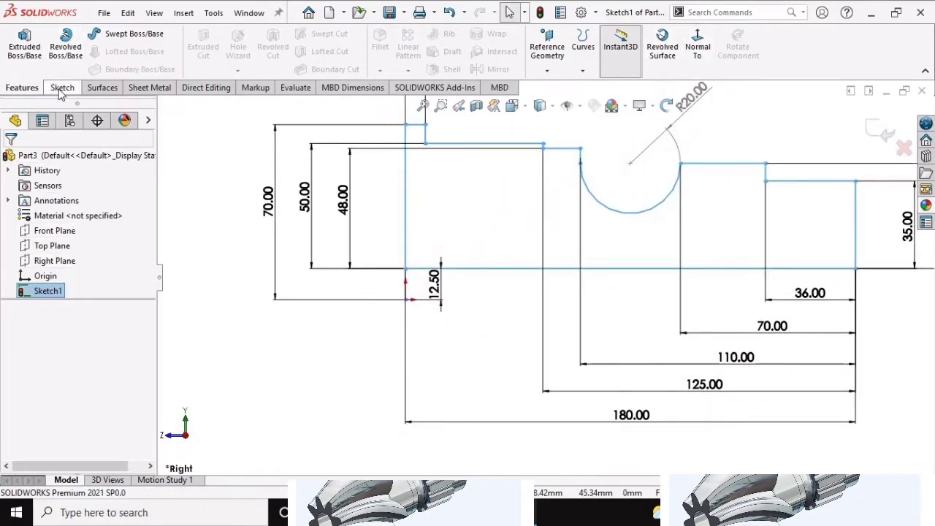
Draw a horizontal centerline from the origin rightward along the profile's bottom.
{"action": "left_click", "coordinate": [60, 89]}
{"action": "left_click", "coordinate": [102, 33]}
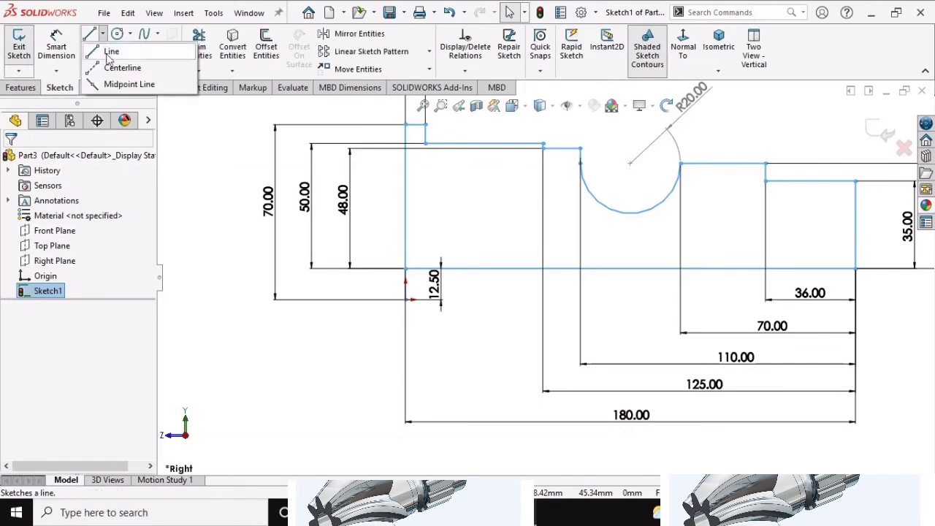
{"action": "left_click", "coordinate": [115, 69]}
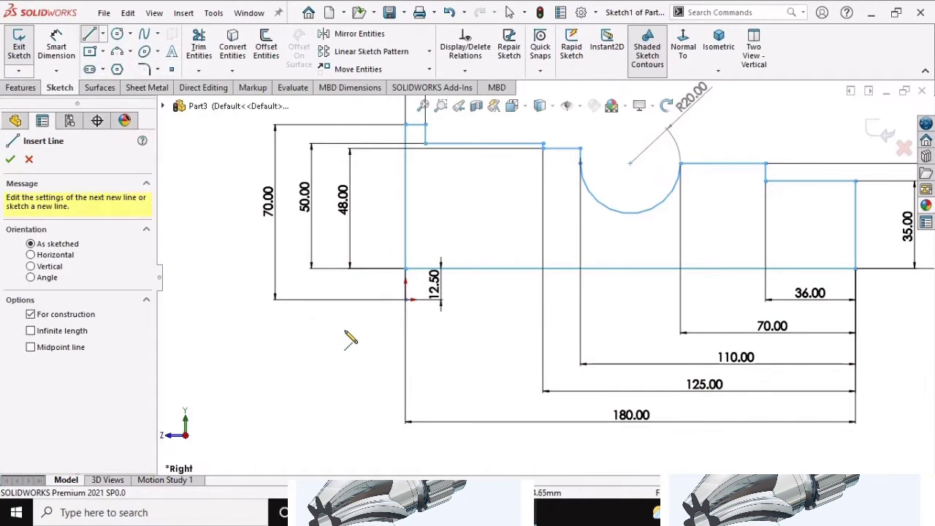
{"action": "left_click", "coordinate": [406, 299]}
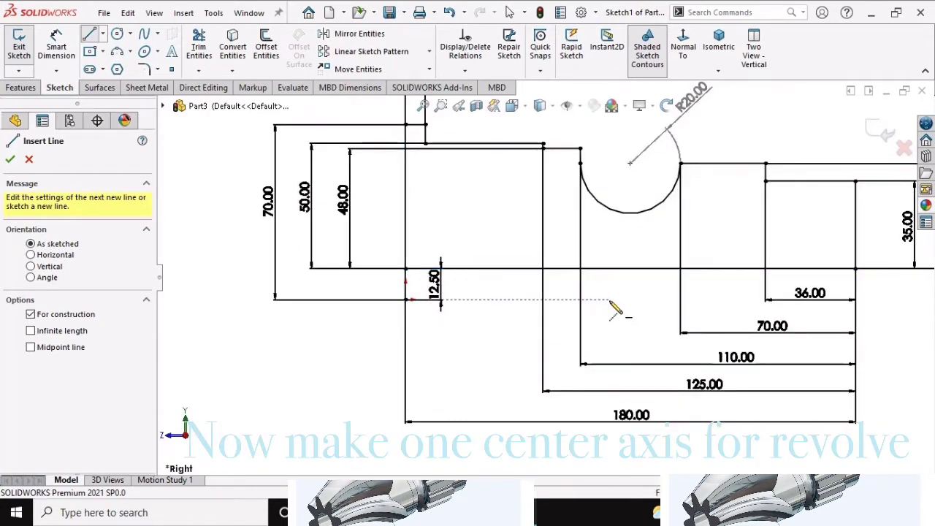
{"action": "left_click", "coordinate": [610, 302]}
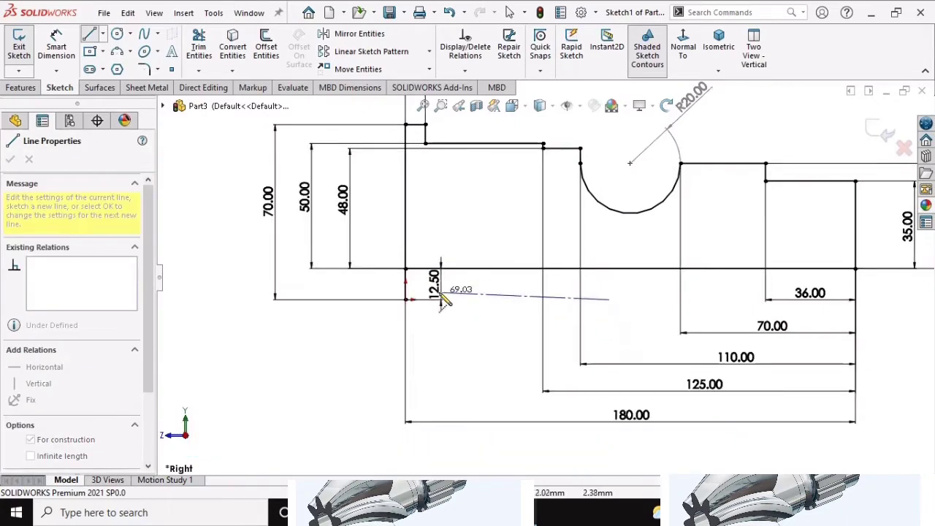
{"action": "left_click", "coordinate": [406, 299]}
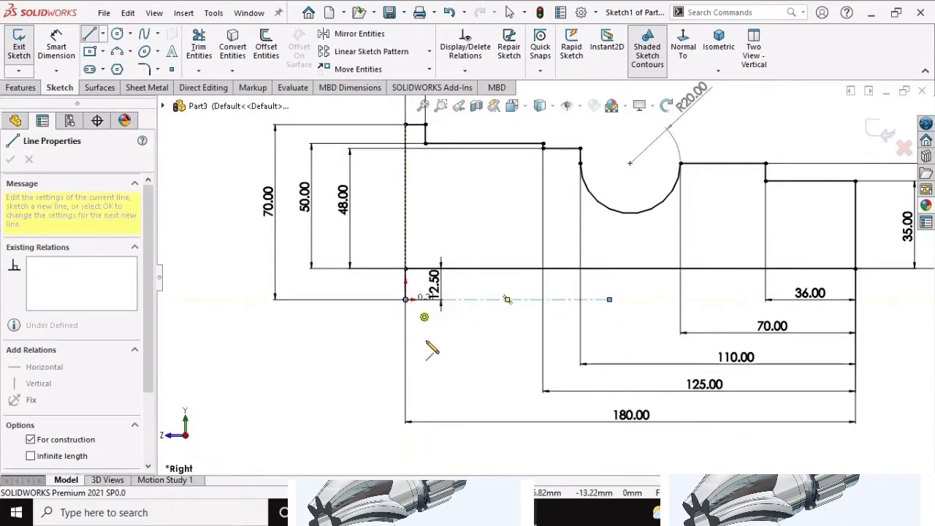
{"action": "key", "text": "Escape"}
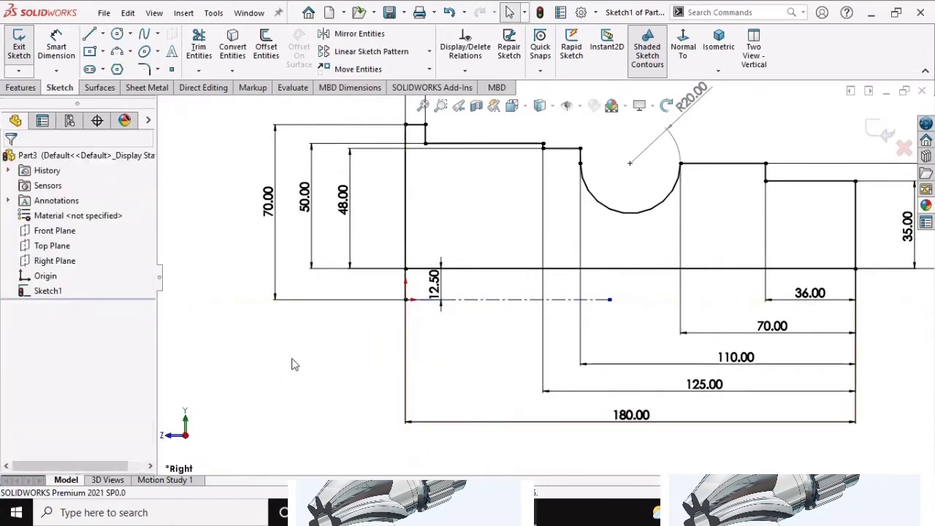
{"action": "scroll", "coordinate": [386, 309], "scroll_direction": "up", "scroll_amount": 1}
{"action": "scroll", "coordinate": [541, 241], "scroll_direction": "up", "scroll_amount": 1}
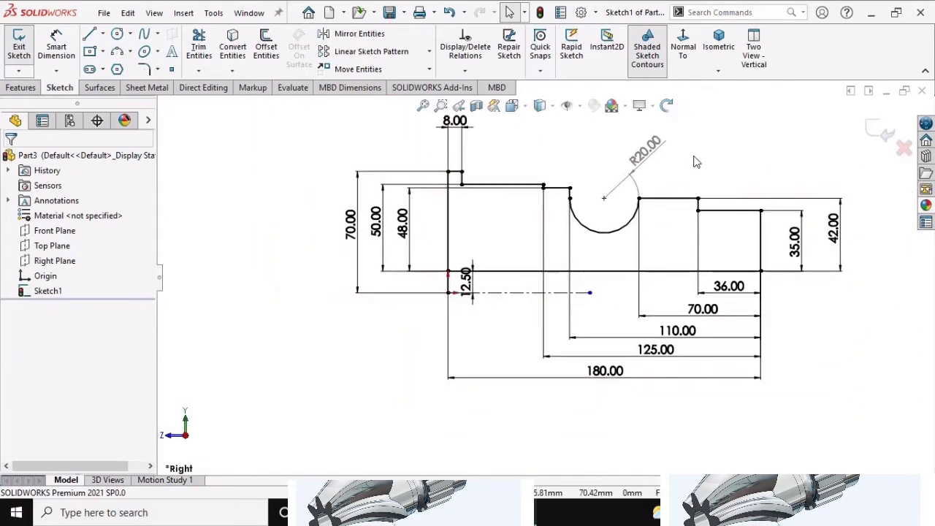
{"action": "scroll", "coordinate": [561, 297], "scroll_direction": "up", "scroll_amount": 1}
{"action": "scroll", "coordinate": [561, 296], "scroll_direction": "up", "scroll_amount": 2}
{"action": "scroll", "coordinate": [715, 304], "scroll_direction": "down", "scroll_amount": 1}
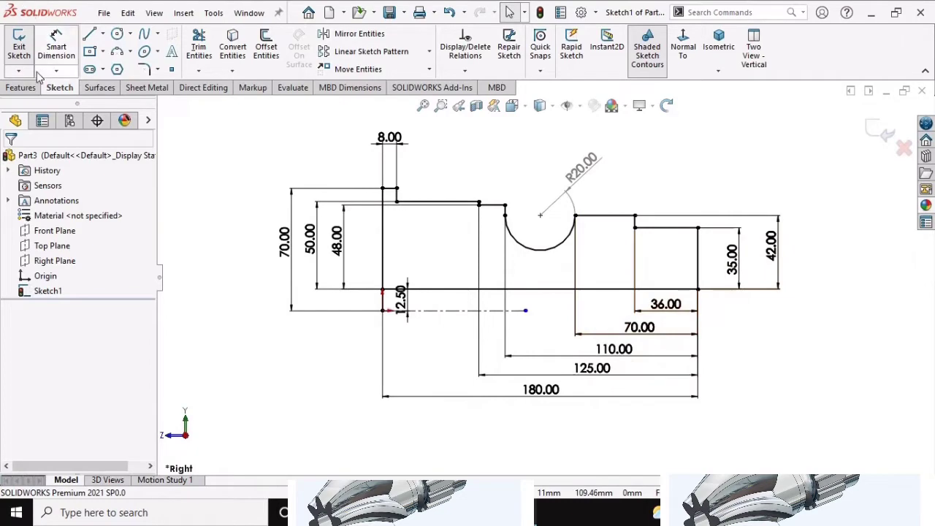
Revolve Sketch1-Region<1> Blind 360° about the centerline as a solid, with Thin Feature off.
{"action": "left_click", "coordinate": [20, 87]}
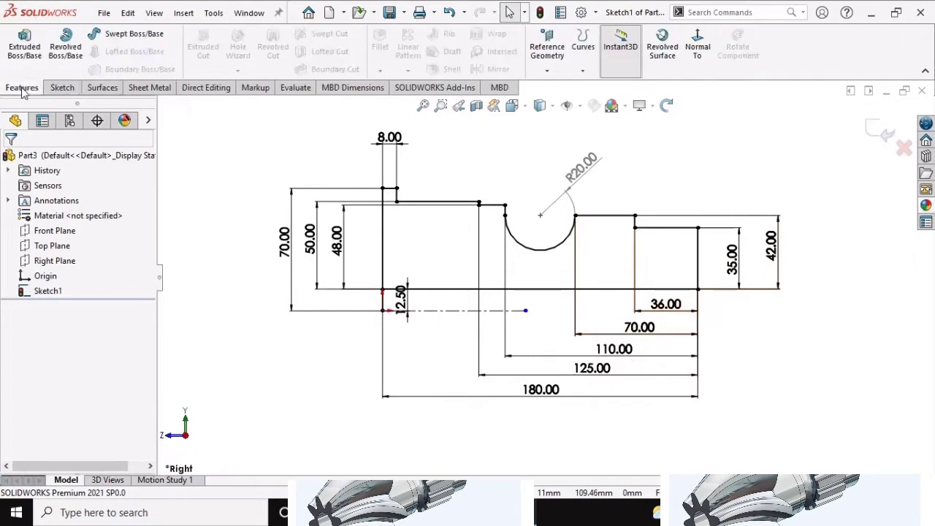
{"action": "left_click", "coordinate": [67, 50]}
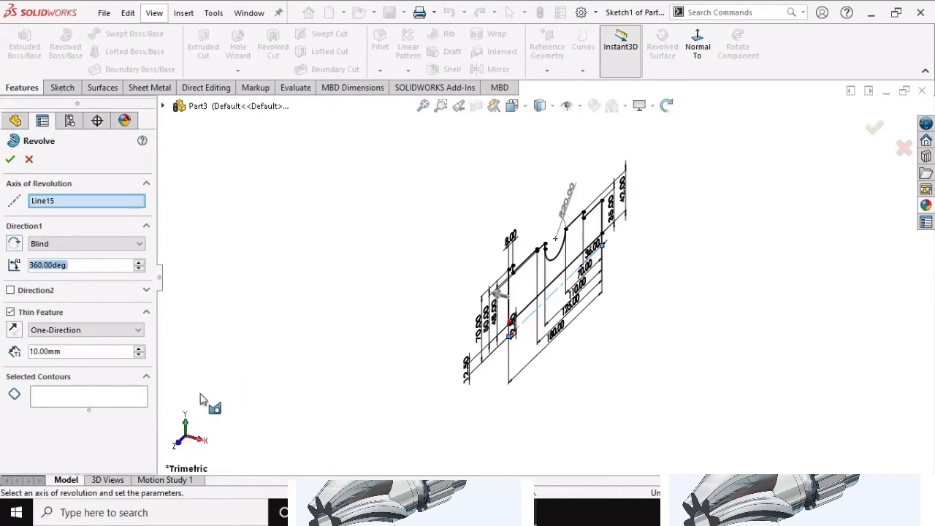
{"action": "left_click", "coordinate": [85, 249]}
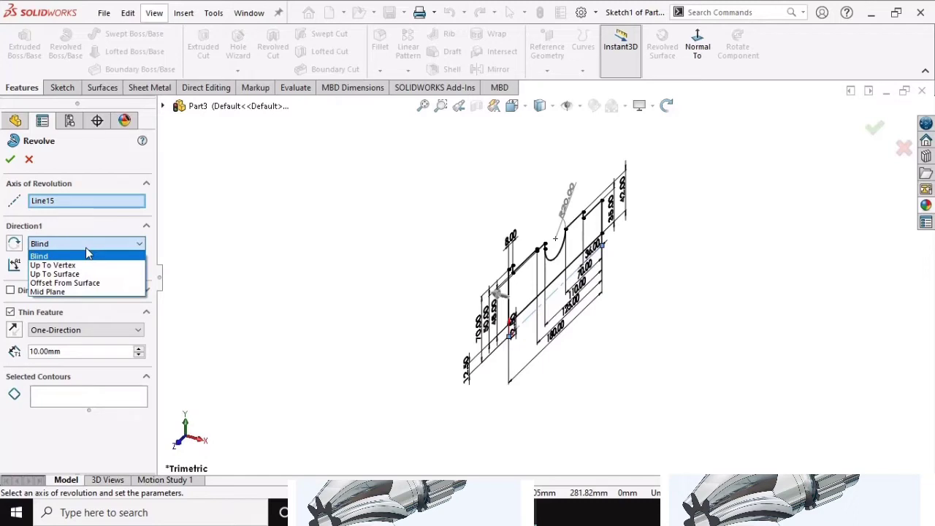
{"action": "left_click", "coordinate": [84, 255]}
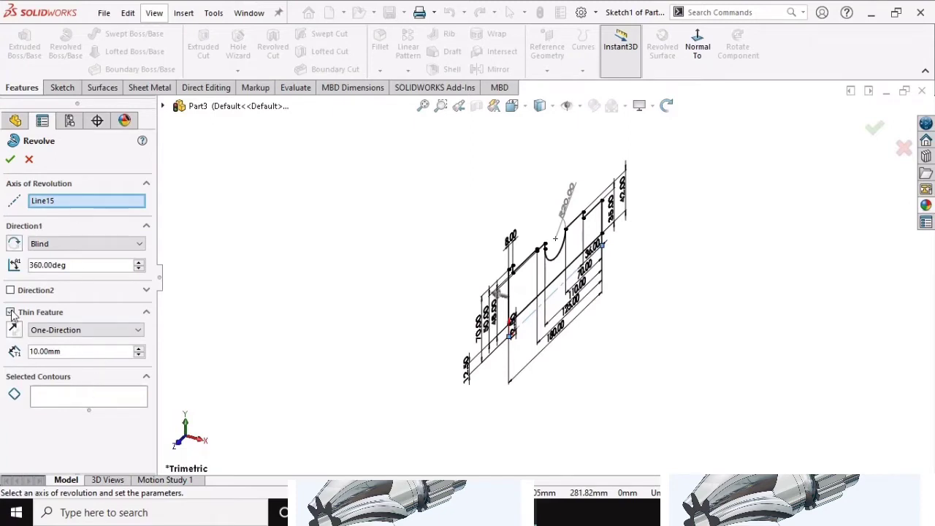
{"action": "left_click", "coordinate": [11, 313]}
{"action": "left_click", "coordinate": [49, 356]}
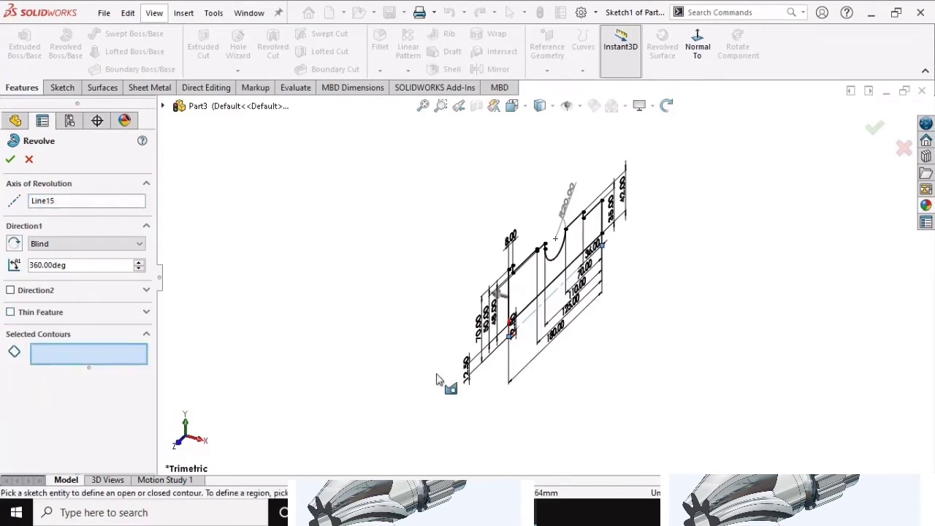
{"action": "left_click", "coordinate": [520, 305]}
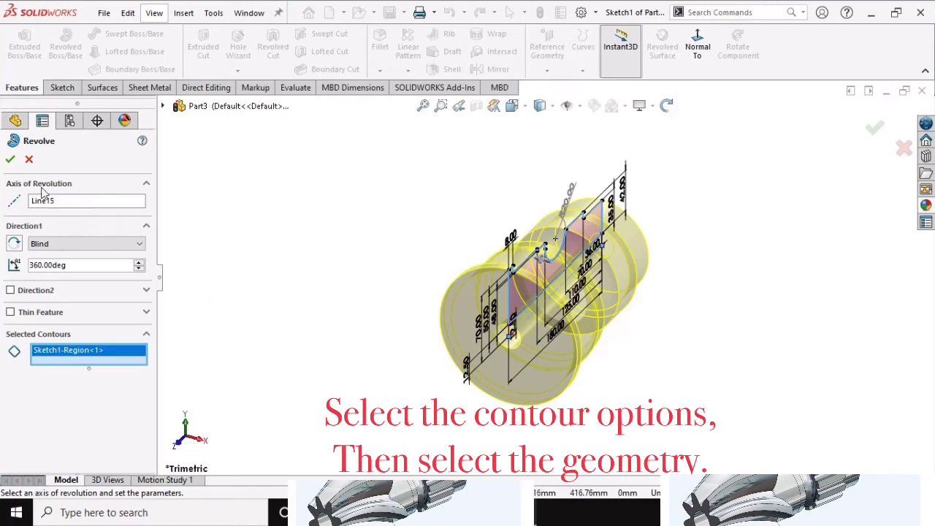
{"action": "left_click", "coordinate": [11, 160]}
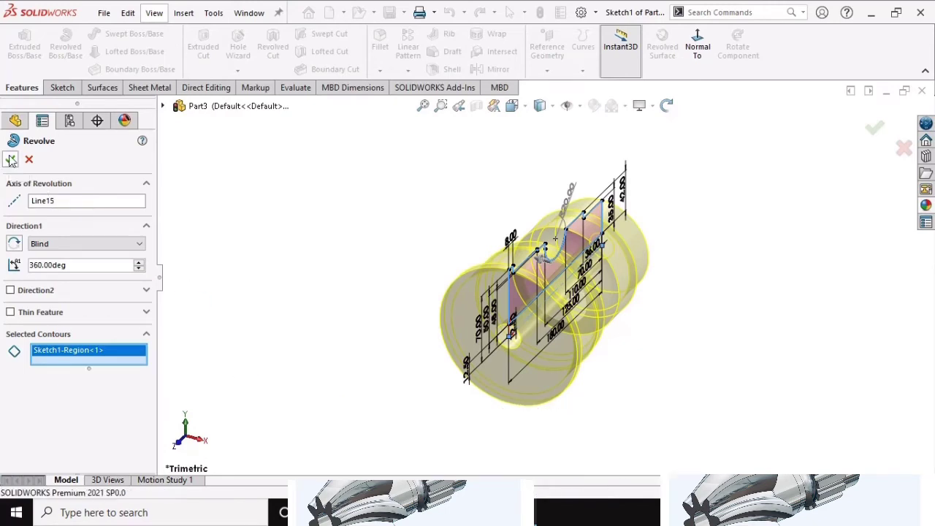
Orbit the revolved part to its stepped end and select a smaller step's ring face.
{"action": "scroll", "coordinate": [646, 294], "scroll_direction": "down", "scroll_amount": 2}
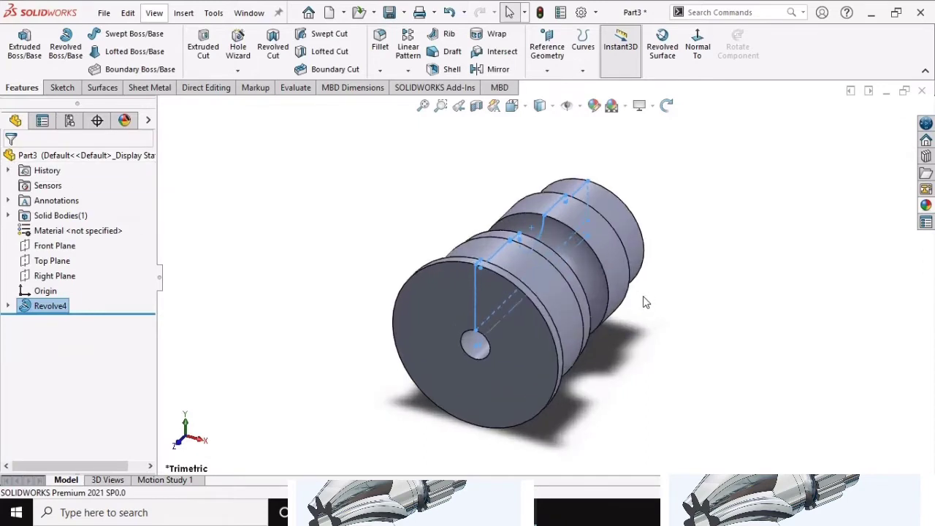
{"action": "left_click", "coordinate": [666, 106]}
{"action": "mouse_move", "coordinate": [675, 266]}
{"action": "left_mouse_down"}
{"action": "mouse_move", "coordinate": [626, 241]}
{"action": "mouse_move", "coordinate": [626, 210]}
{"action": "mouse_move", "coordinate": [599, 188]}
{"action": "mouse_move", "coordinate": [610, 199]}
{"action": "mouse_move", "coordinate": [553, 253]}
{"action": "mouse_move", "coordinate": [571, 255]}
{"action": "left_mouse_up"}
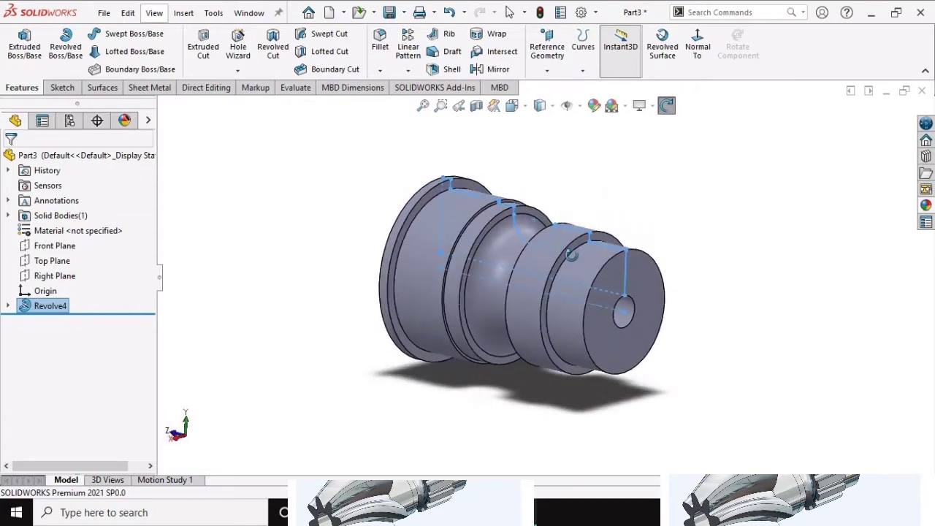
{"action": "key", "text": "Escape"}
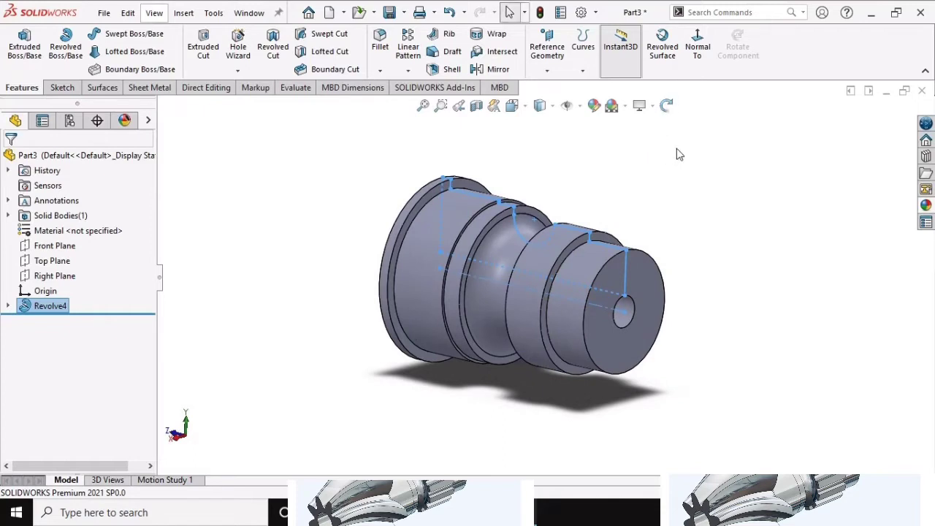
{"action": "scroll", "coordinate": [585, 238], "scroll_direction": "down", "scroll_amount": 2}
{"action": "scroll", "coordinate": [576, 255], "scroll_direction": "down", "scroll_amount": 2}
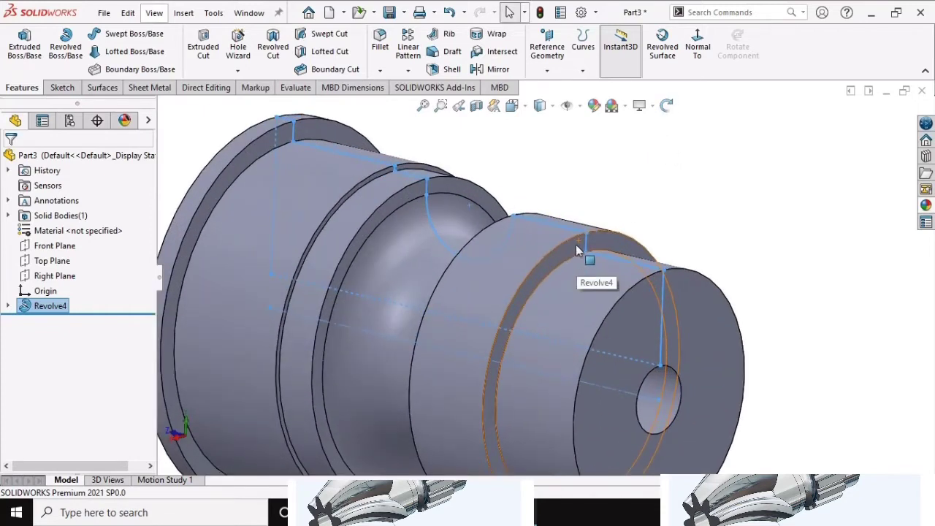
{"action": "left_click", "coordinate": [568, 249]}
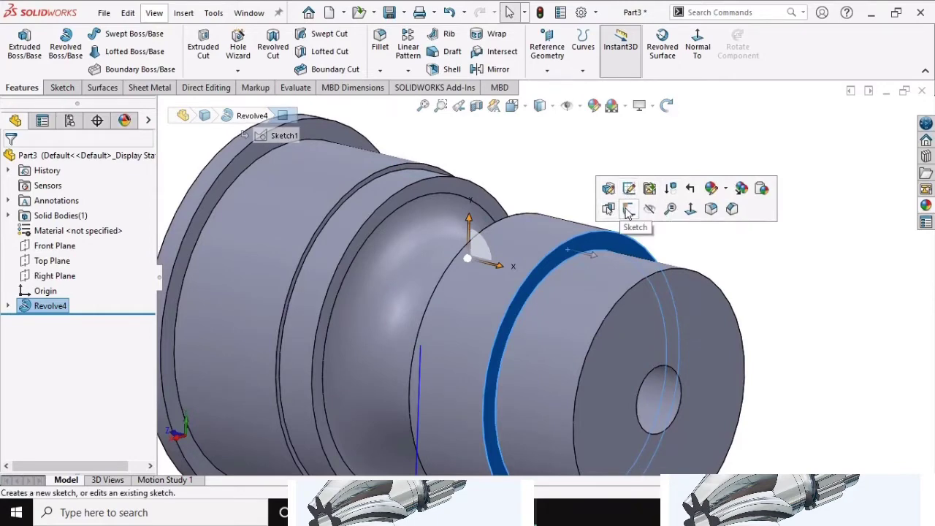
Start Sketch2 on the step face with a vertical centerline from the centre past the rim.
{"action": "left_click", "coordinate": [627, 210]}
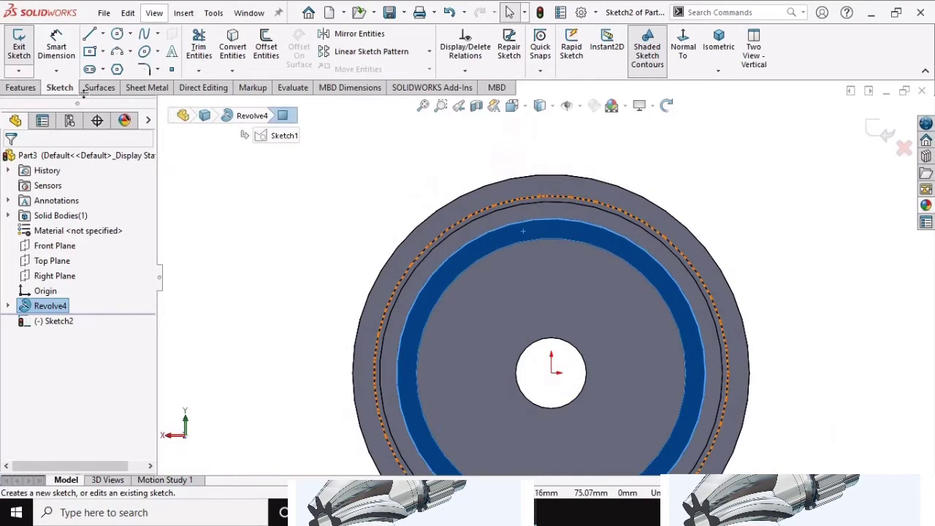
{"action": "left_click", "coordinate": [102, 34]}
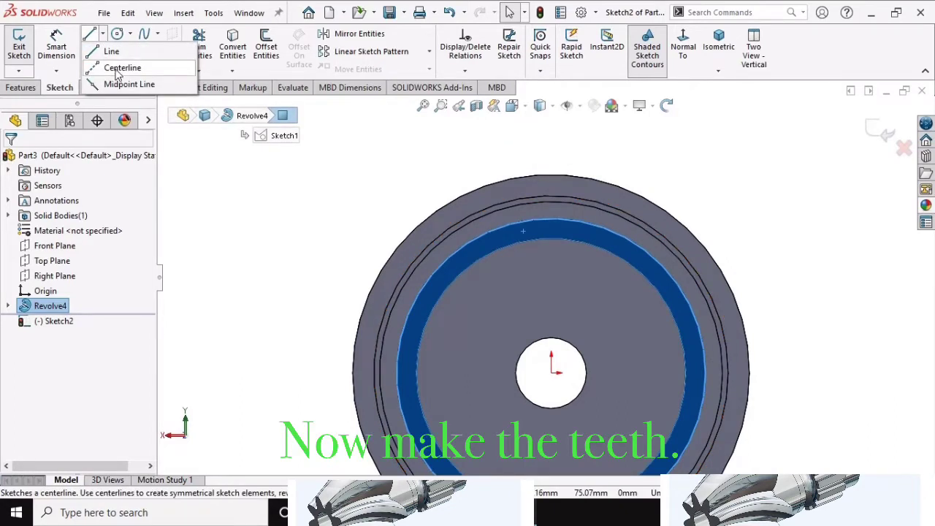
{"action": "left_click", "coordinate": [121, 68]}
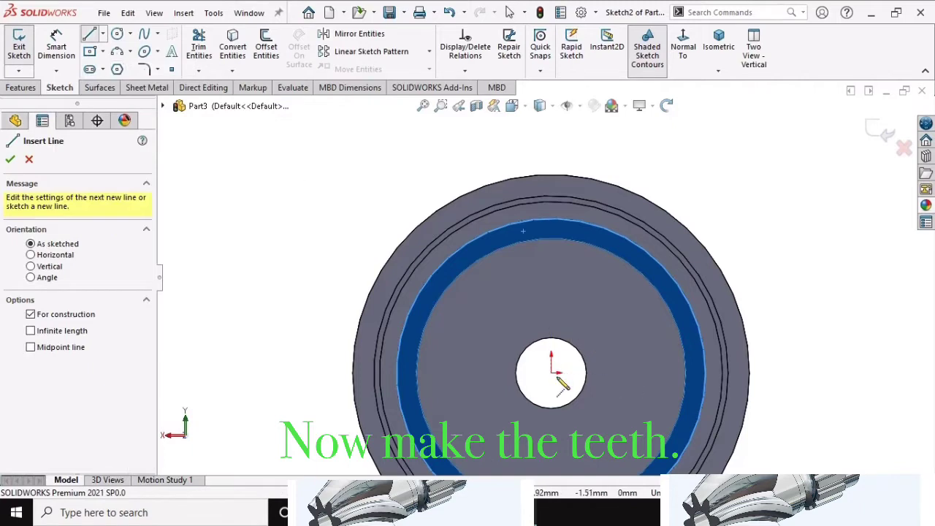
{"action": "left_click", "coordinate": [553, 336]}
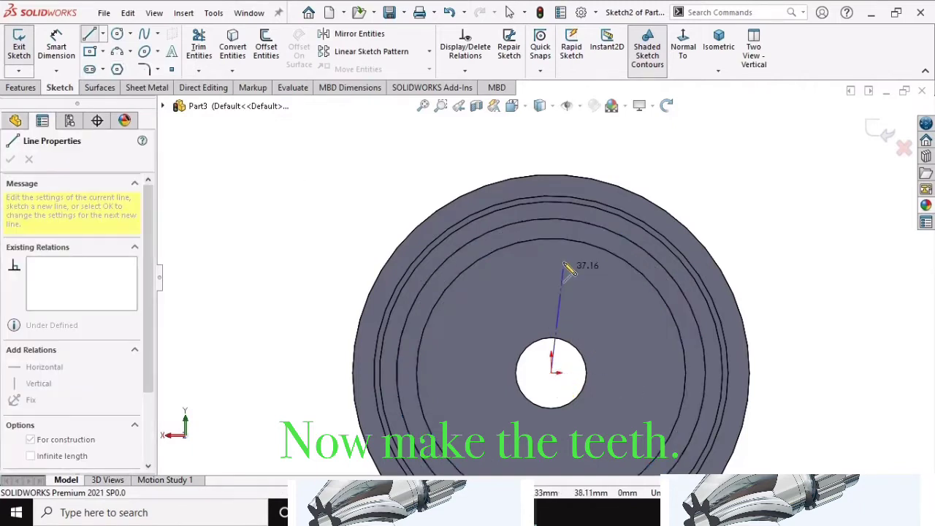
{"action": "left_click", "coordinate": [552, 155]}
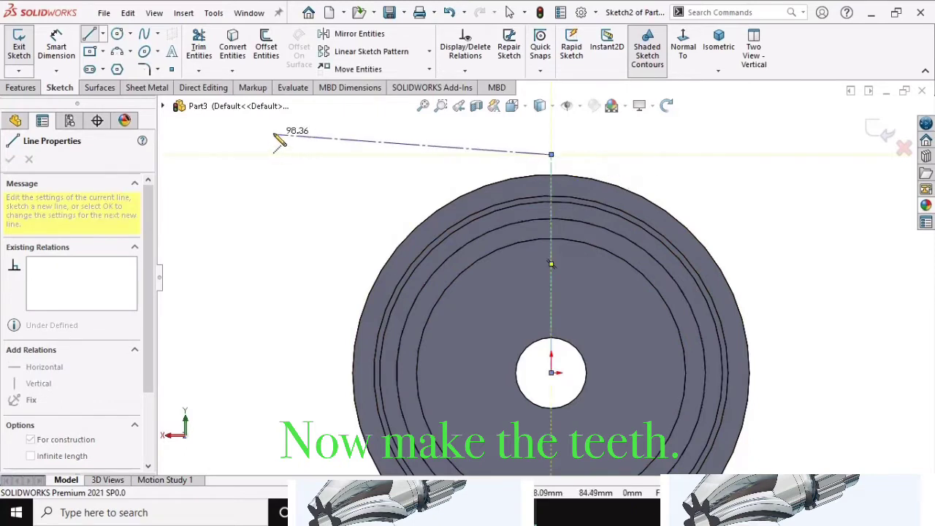
{"action": "key", "text": "Escape"}
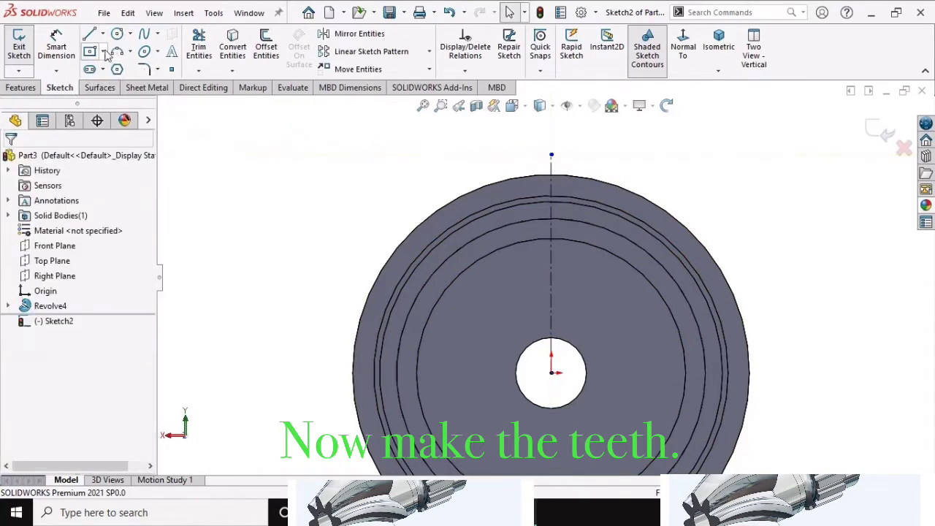
{"action": "left_click", "coordinate": [103, 53]}
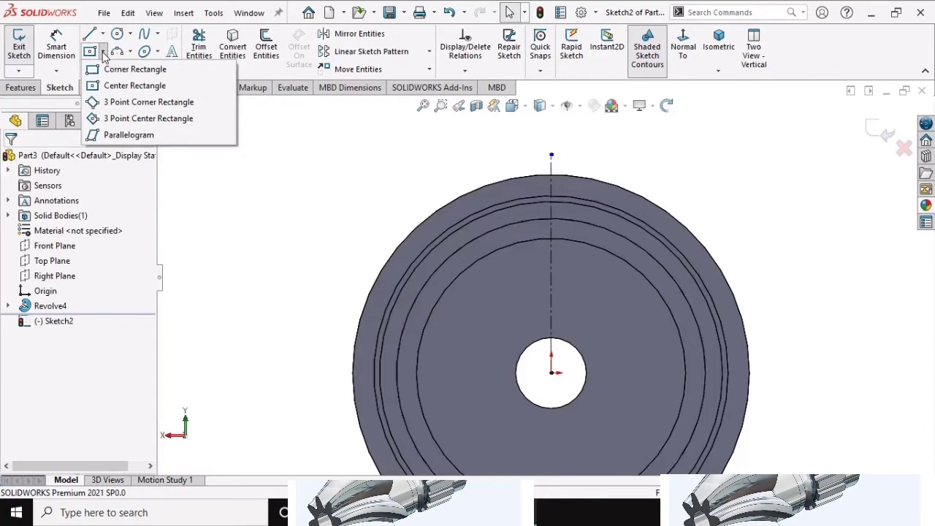
Draw a centre rectangle on the centerline's top end, its corner just inside the rim.
{"action": "left_click", "coordinate": [114, 89]}
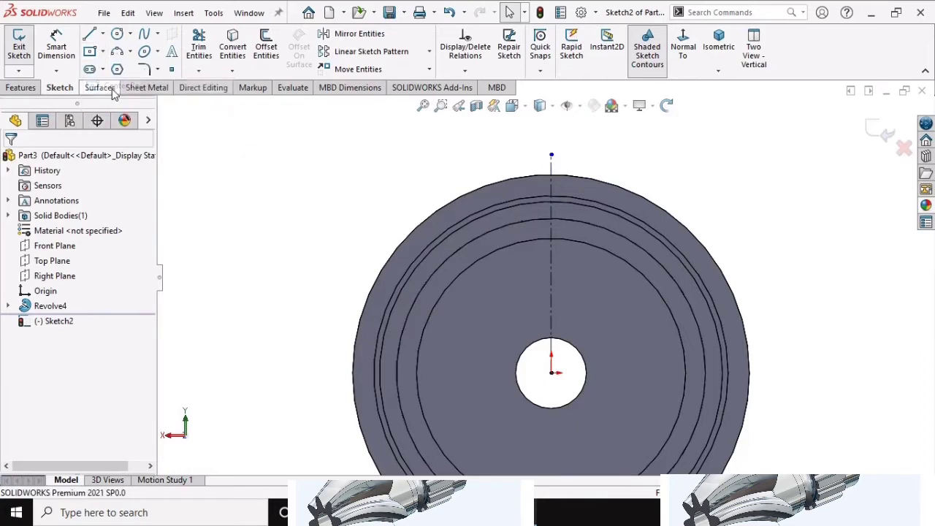
{"action": "left_click", "coordinate": [552, 155]}
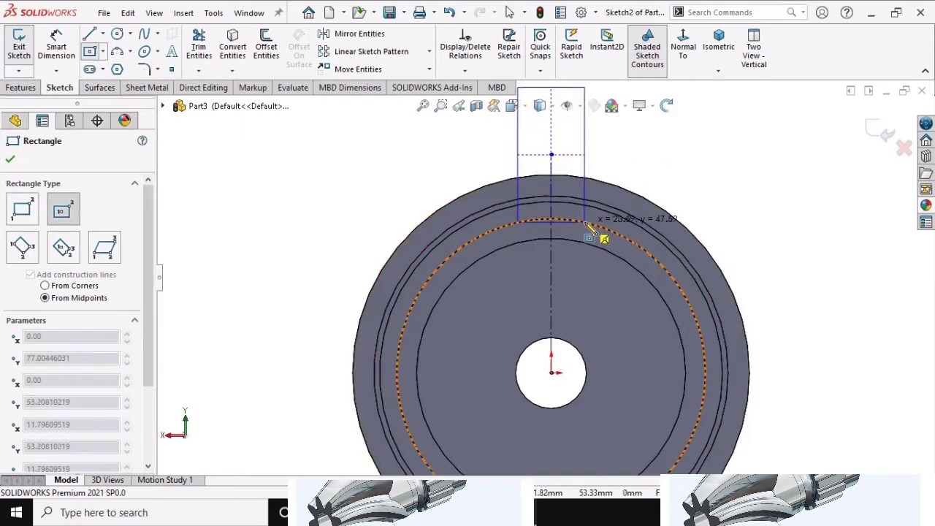
{"action": "left_click", "coordinate": [585, 222]}
{"action": "key", "text": "Escape"}
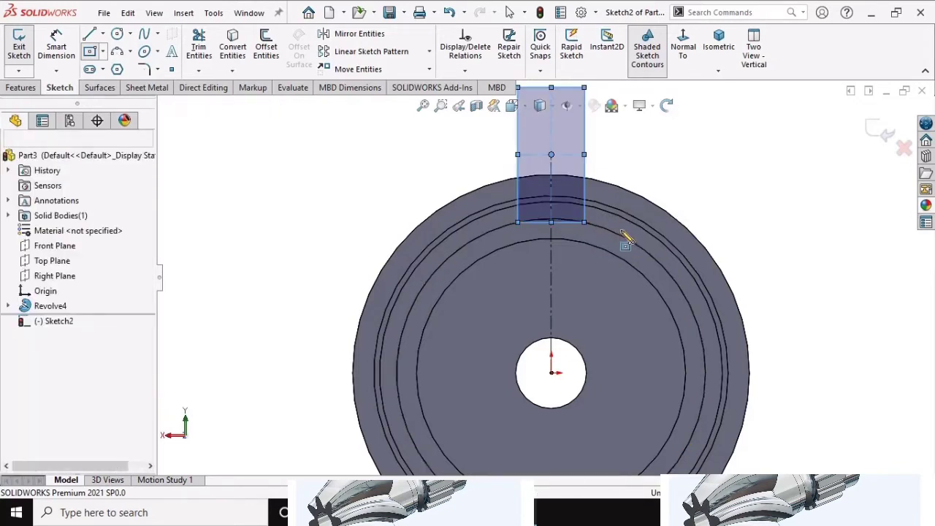
{"action": "scroll", "coordinate": [544, 248], "scroll_direction": "up", "scroll_amount": 1}
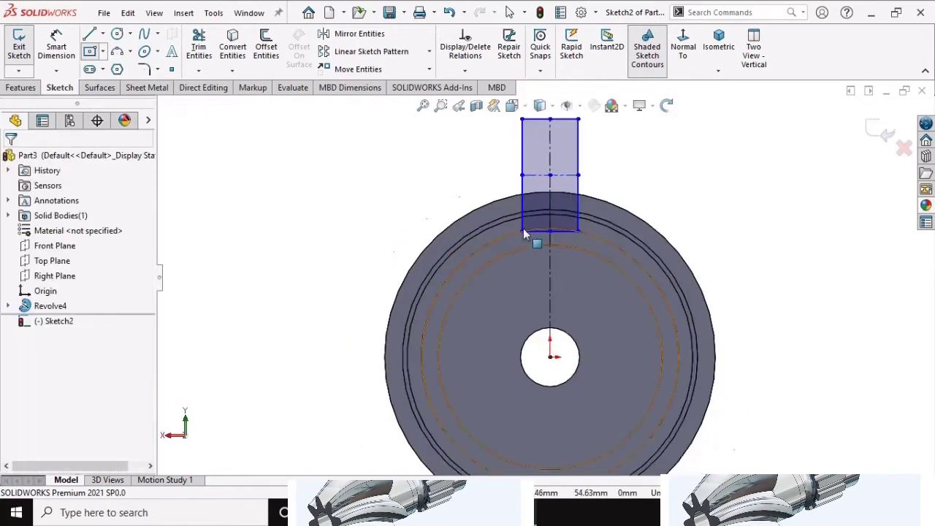
Dimension the rectangle's top edge 100.80 mm from the centre point.
{"action": "left_click", "coordinate": [58, 43]}
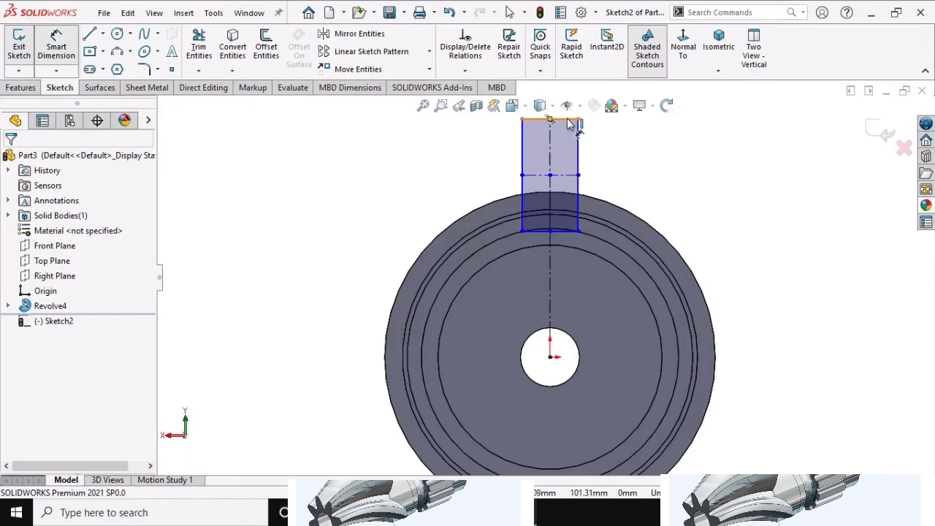
{"action": "left_click", "coordinate": [550, 356]}
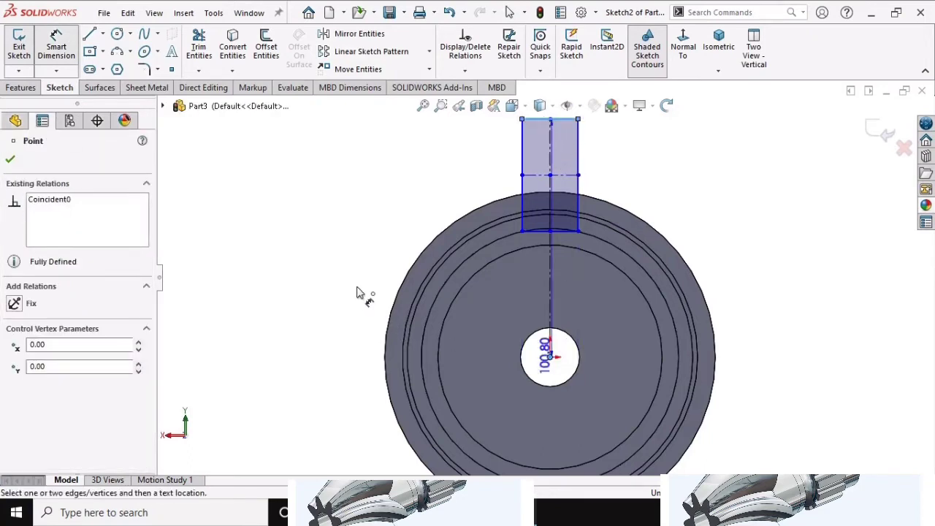
{"action": "left_click", "coordinate": [357, 271]}
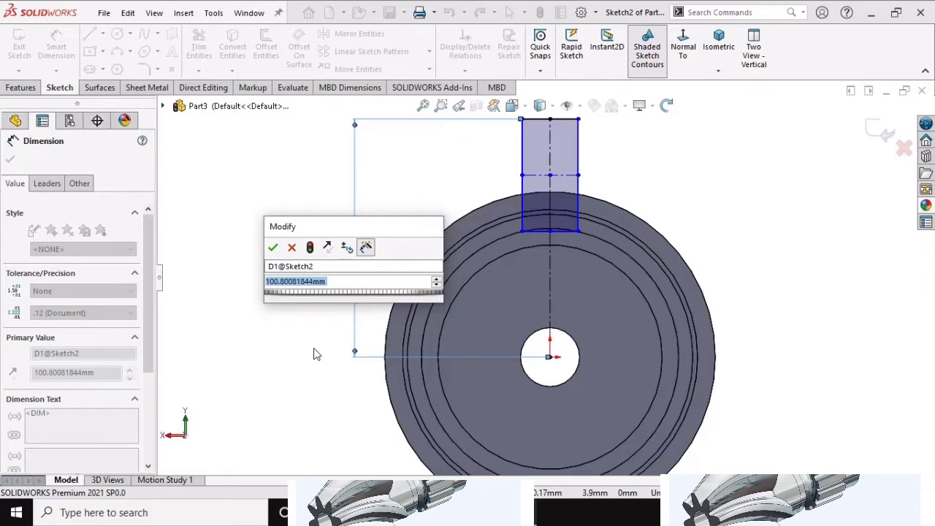
Set the rectangle's centre-to-top distance to 80 mm.
{"action": "type", "text": "80"}
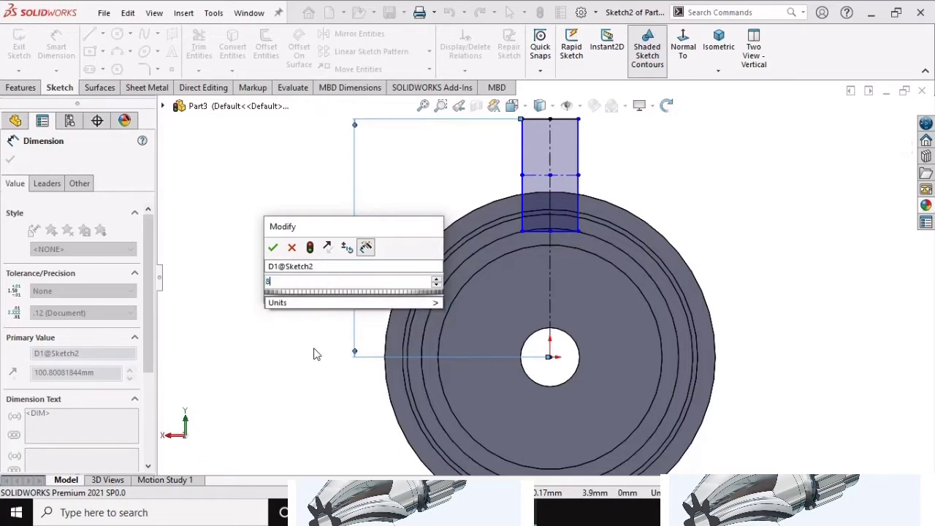
{"action": "key", "text": "Return"}
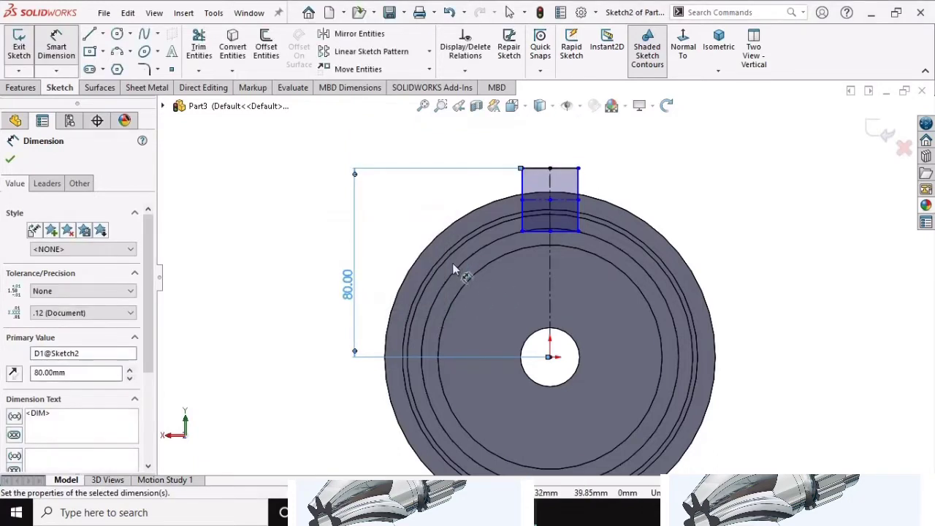
{"action": "scroll", "coordinate": [409, 271], "scroll_direction": "down", "scroll_amount": 2}
{"action": "scroll", "coordinate": [387, 264], "scroll_direction": "up", "scroll_amount": 2}
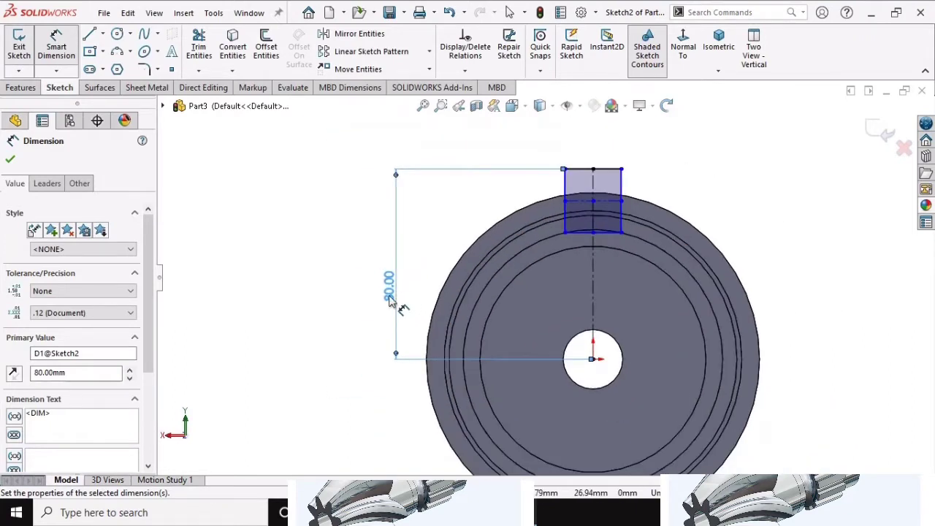
Change that centre-to-top distance to 65.00 mm and close the dimension.
{"action": "double_click", "coordinate": [389, 285]}
{"action": "scroll", "coordinate": [396, 311], "scroll_direction": "down", "scroll_amount": 2}
{"action": "type", "text": "65"}
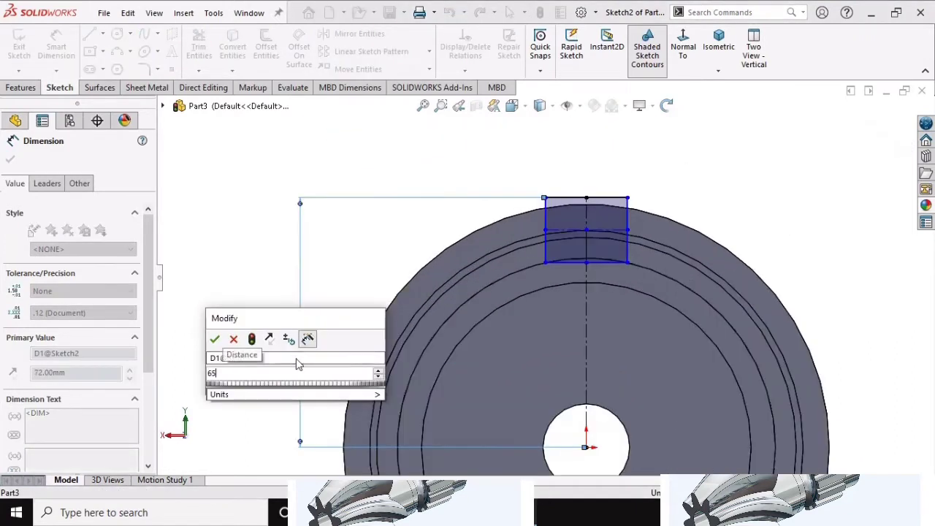
{"action": "key", "text": "Return"}
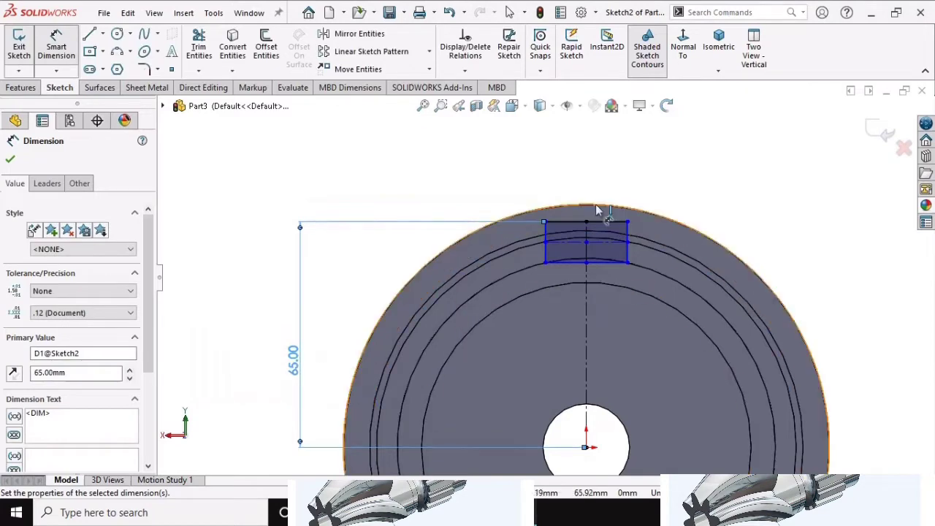
{"action": "scroll", "coordinate": [572, 188], "scroll_direction": "up", "scroll_amount": 1}
{"action": "scroll", "coordinate": [580, 209], "scroll_direction": "down", "scroll_amount": 1}
{"action": "scroll", "coordinate": [584, 292], "scroll_direction": "up", "scroll_amount": 2}
{"action": "scroll", "coordinate": [556, 229], "scroll_direction": "down", "scroll_amount": 2}
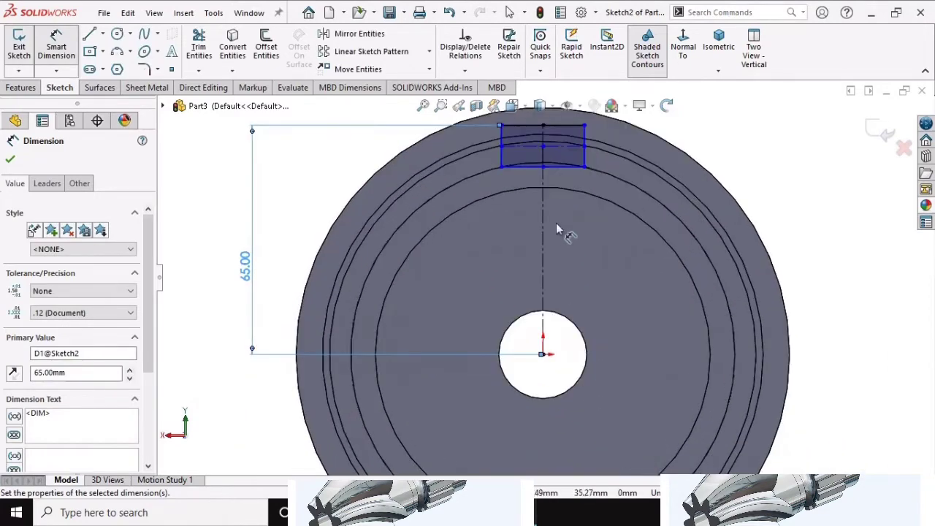
{"action": "scroll", "coordinate": [556, 223], "scroll_direction": "up", "scroll_amount": 2}
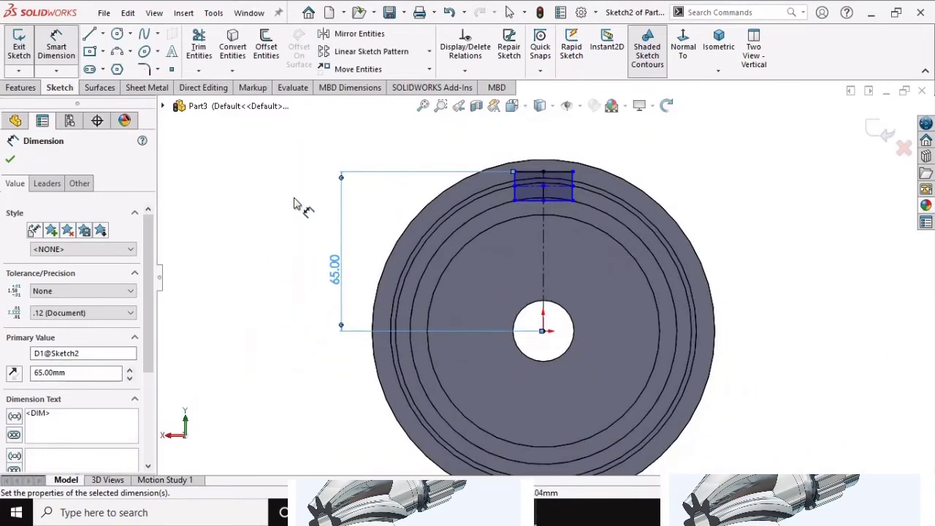
{"action": "left_click", "coordinate": [10, 161]}
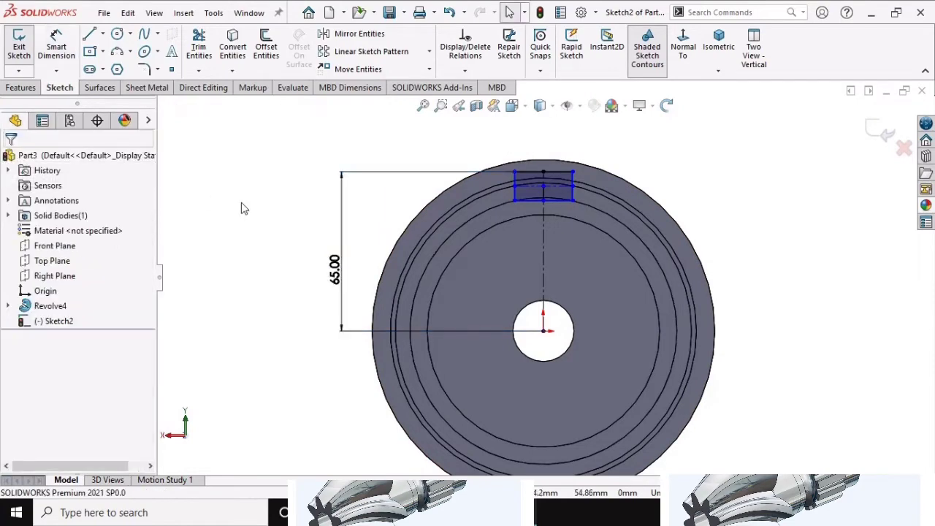
Change the rectangle's 65.00 centre-to-top distance to 58 mm.
{"action": "left_click", "coordinate": [666, 105]}
{"action": "mouse_move", "coordinate": [678, 190]}
{"action": "left_mouse_down"}
{"action": "mouse_move", "coordinate": [733, 217]}
{"action": "mouse_move", "coordinate": [712, 200]}
{"action": "mouse_move", "coordinate": [709, 214]}
{"action": "left_mouse_up"}
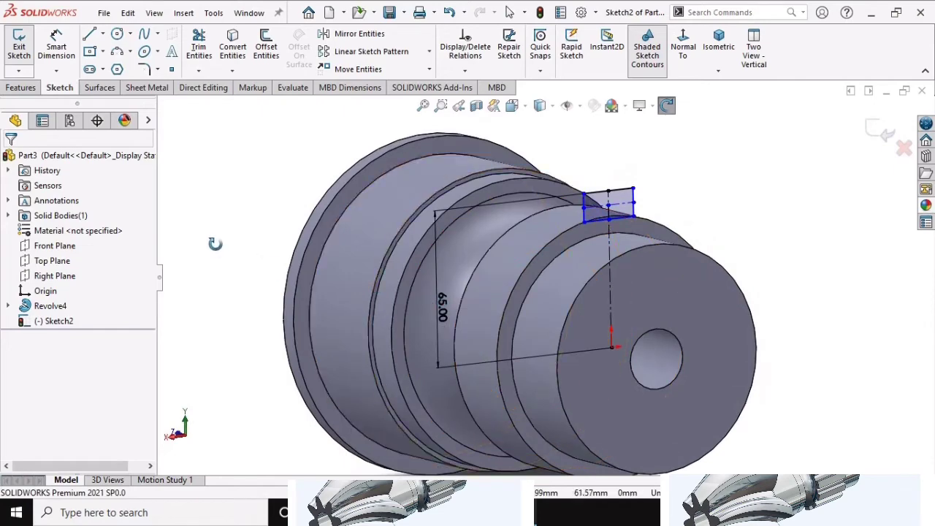
{"action": "left_click_drag", "start_coordinate": [747, 193], "coordinate": [675, 114]}
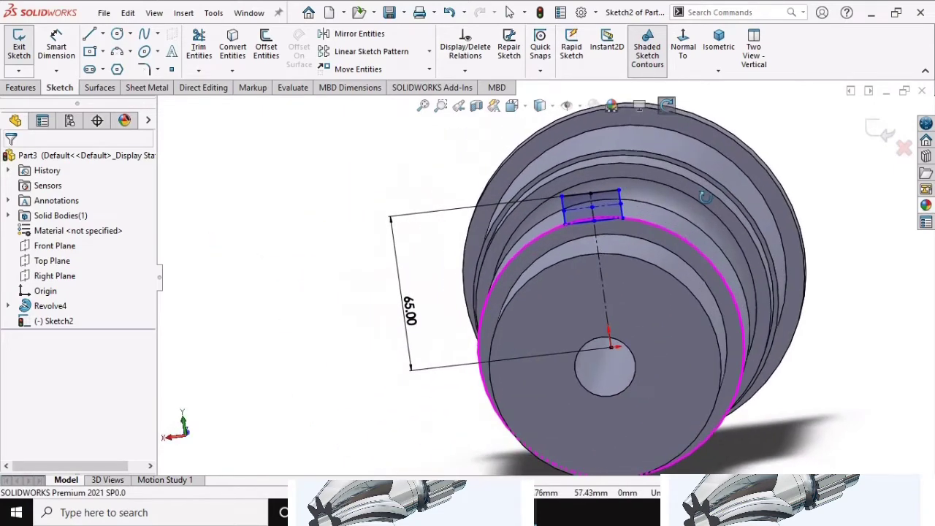
{"action": "double_click", "coordinate": [409, 313]}
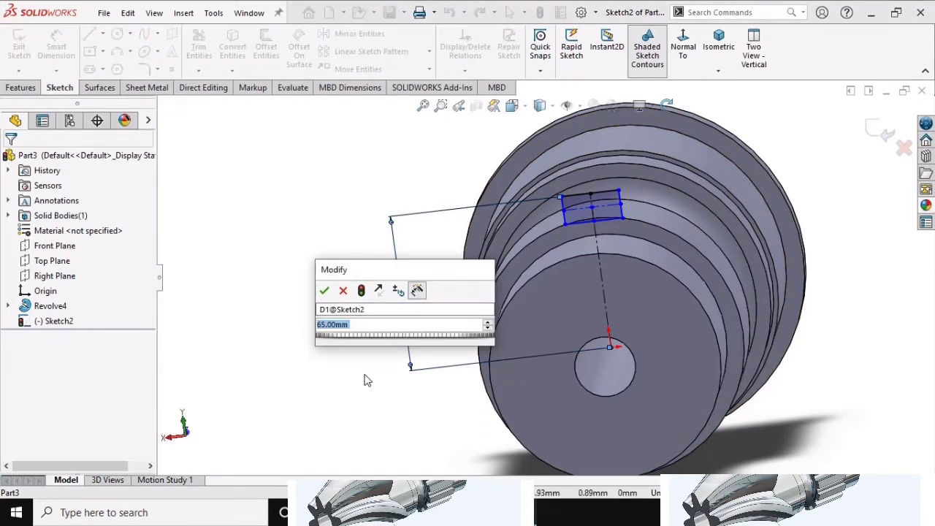
{"action": "type", "text": "58"}
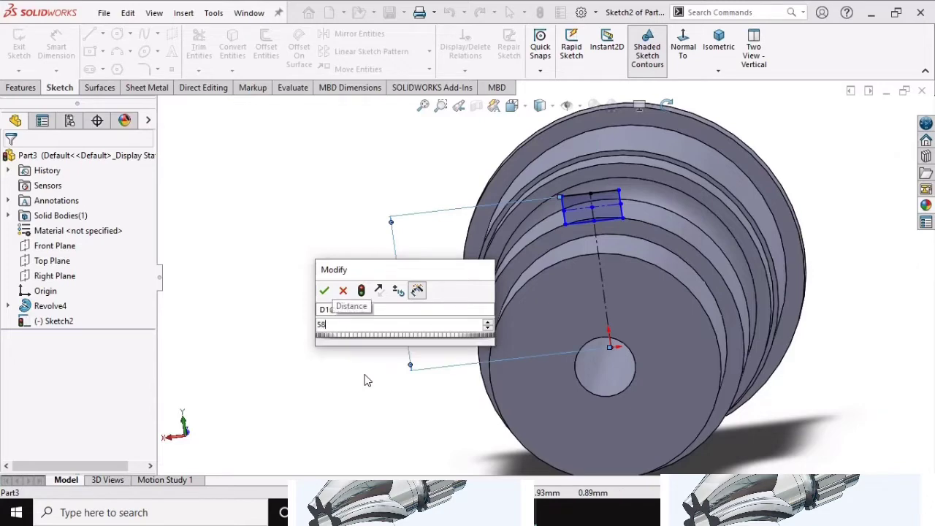
{"action": "key", "text": "Return"}
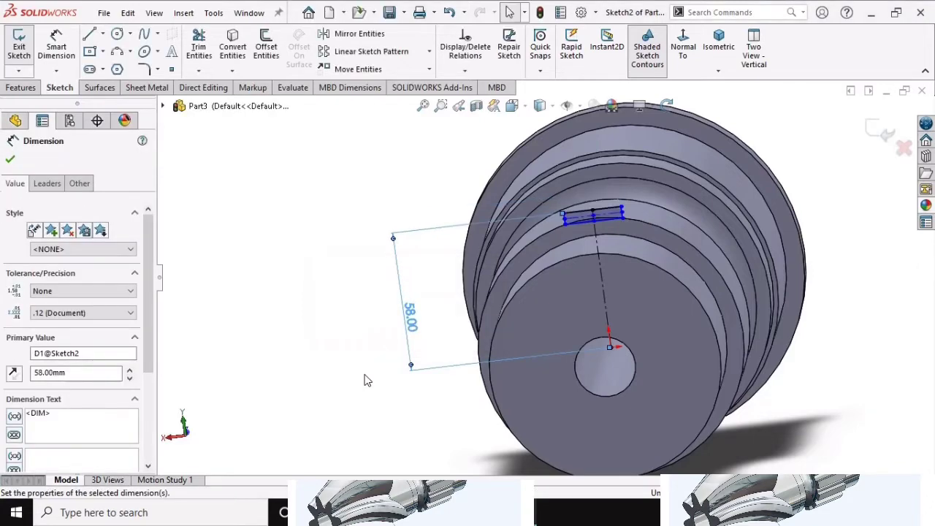
{"action": "scroll", "coordinate": [563, 257], "scroll_direction": "down", "scroll_amount": 2}
{"action": "scroll", "coordinate": [568, 230], "scroll_direction": "down", "scroll_amount": 1}
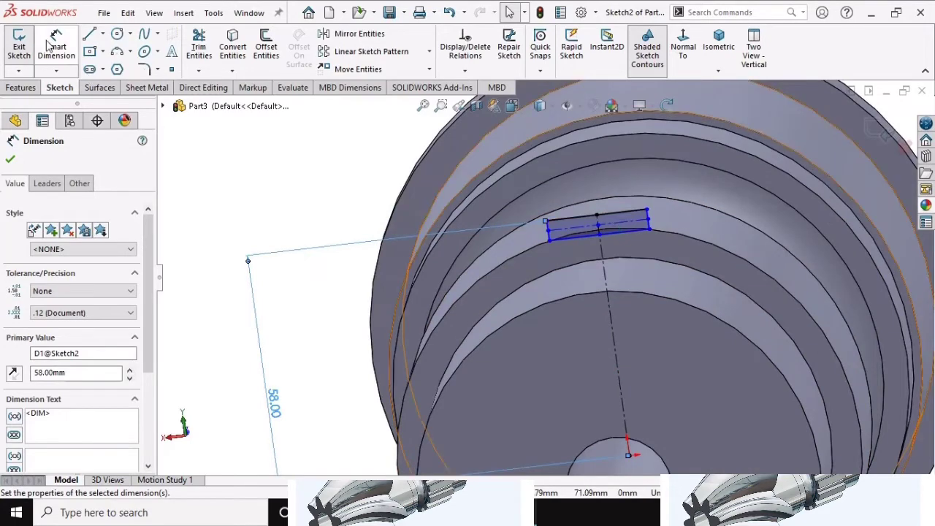
{"action": "key", "text": "Escape"}
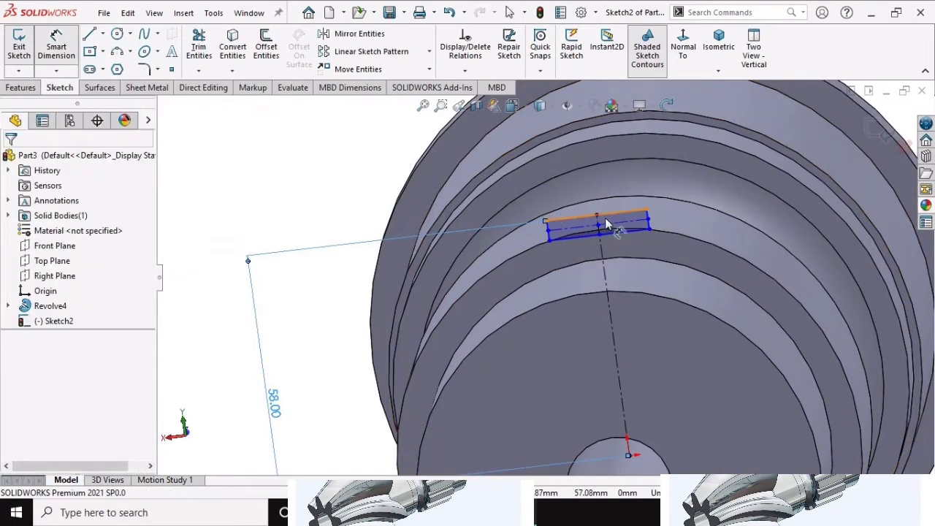
Dimension the rectangle's top edge to a 12 mm width.
{"action": "left_click", "coordinate": [613, 219]}
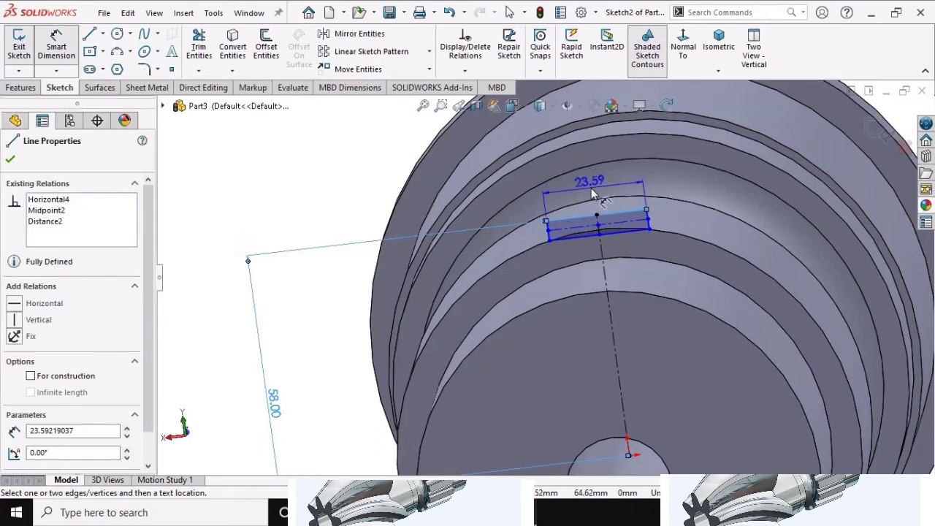
{"action": "left_click", "coordinate": [591, 188]}
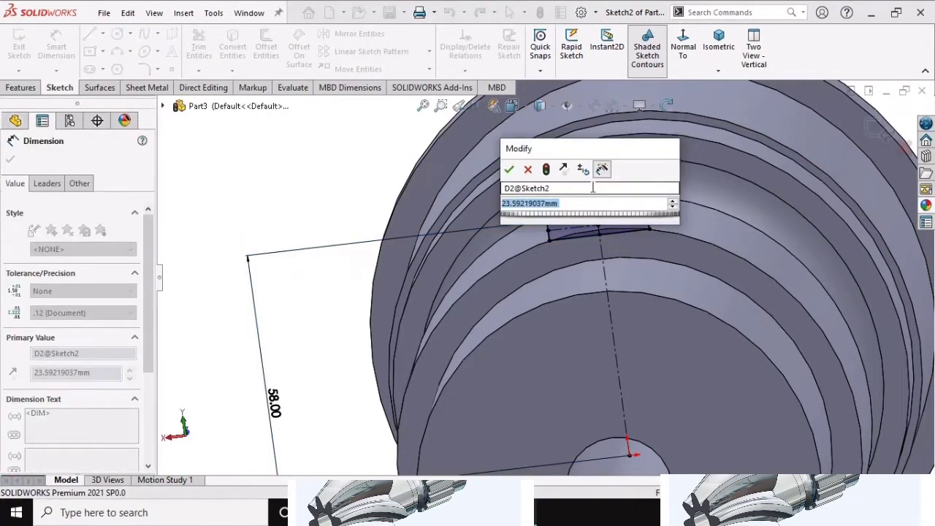
{"action": "type", "text": "12"}
{"action": "key", "text": "Return"}
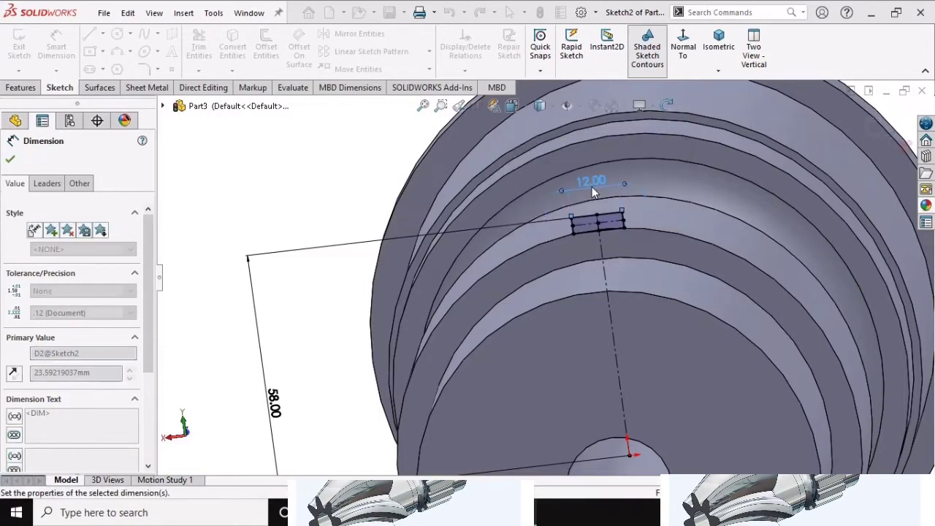
{"action": "scroll", "coordinate": [570, 219], "scroll_direction": "up", "scroll_amount": 2}
{"action": "scroll", "coordinate": [530, 240], "scroll_direction": "up", "scroll_amount": 2}
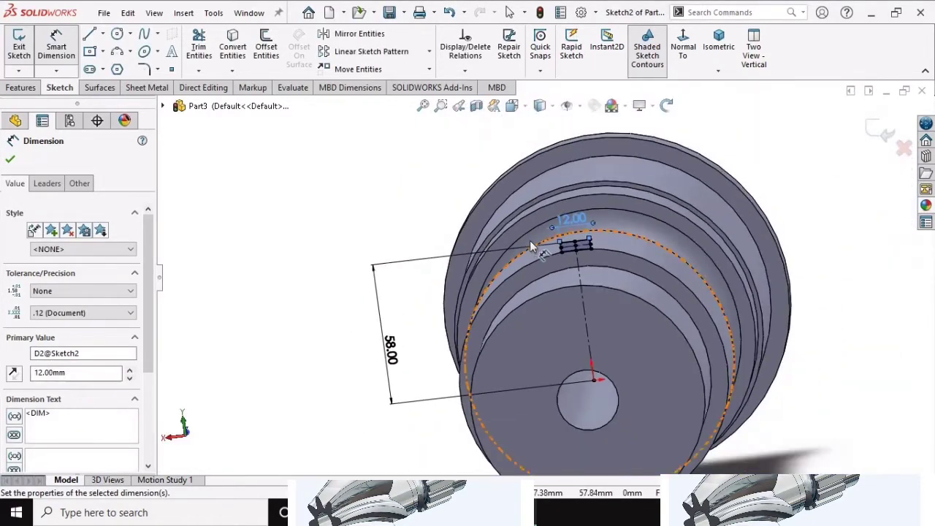
Re-edit the rectangle's centre-to-top distance to set its final value.
{"action": "left_click", "coordinate": [666, 105]}
{"action": "mouse_move", "coordinate": [417, 206]}
{"action": "left_mouse_down"}
{"action": "mouse_move", "coordinate": [539, 202]}
{"action": "mouse_move", "coordinate": [445, 202]}
{"action": "left_mouse_up"}
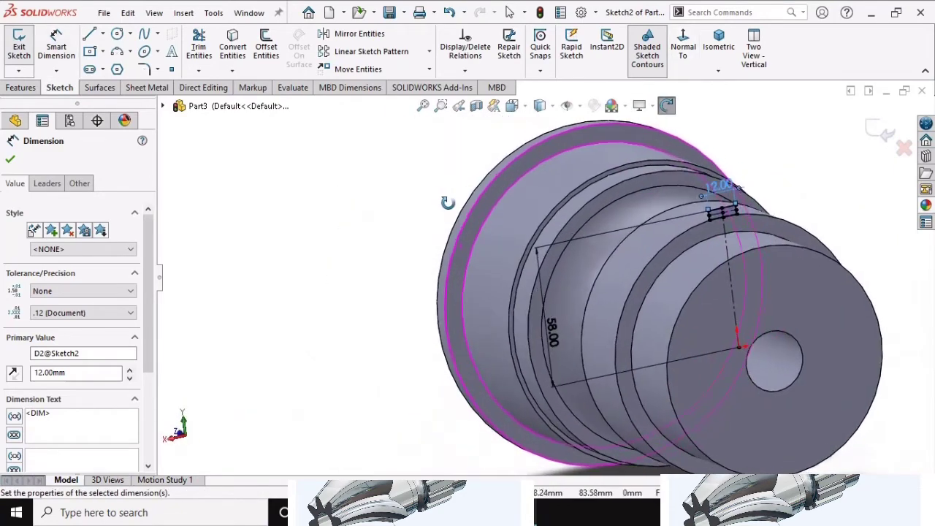
{"action": "left_click_drag", "start_coordinate": [709, 206], "coordinate": [565, 252]}
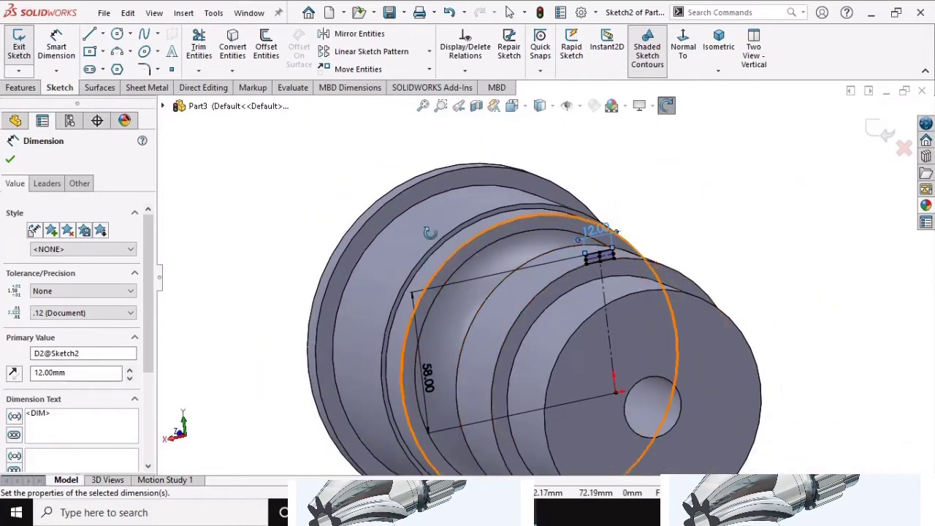
{"action": "left_click", "coordinate": [665, 106]}
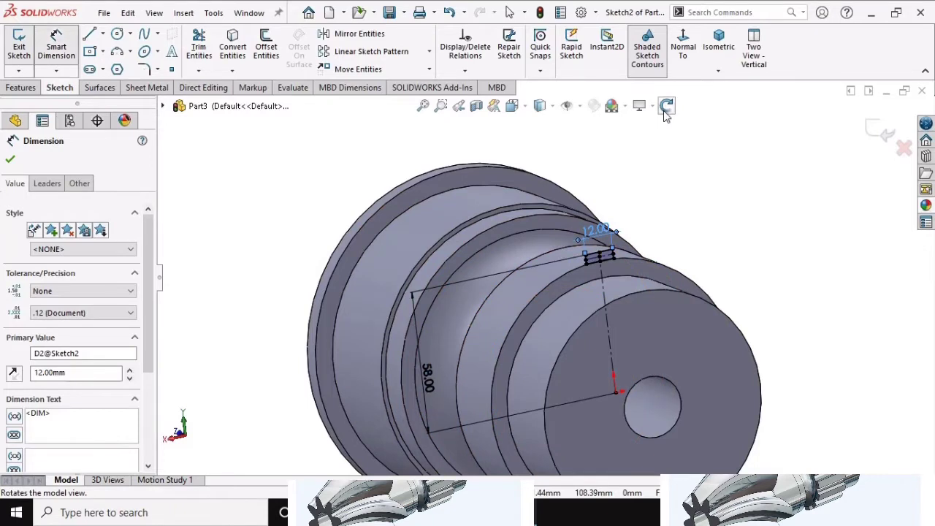
{"action": "double_click", "coordinate": [426, 378]}
{"action": "left_click", "coordinate": [426, 379]}
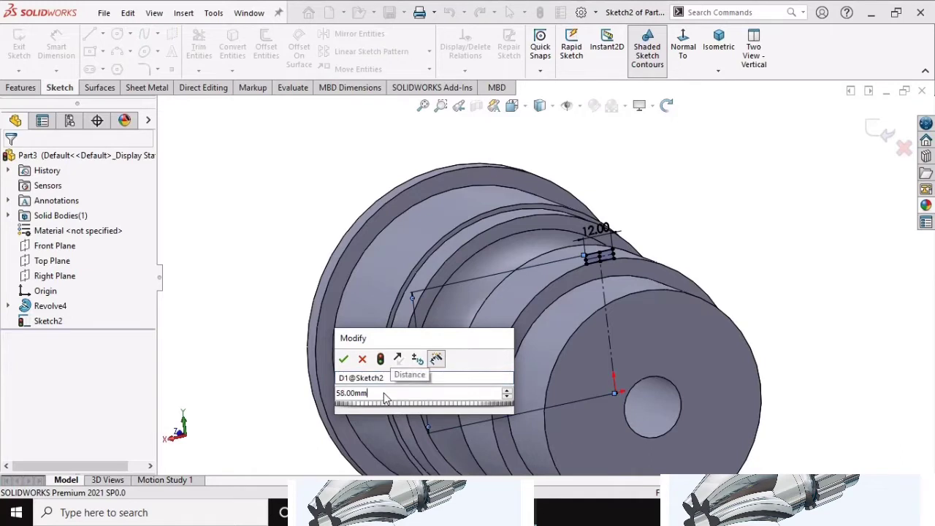
{"action": "key", "text": "BackSpace"}
{"action": "key", "text": "BackSpace"}
{"action": "key", "text": "BackSpace"}
{"action": "key", "text": "BackSpace"}
{"action": "key", "text": "BackSpace"}
{"action": "key", "text": "BackSpace"}
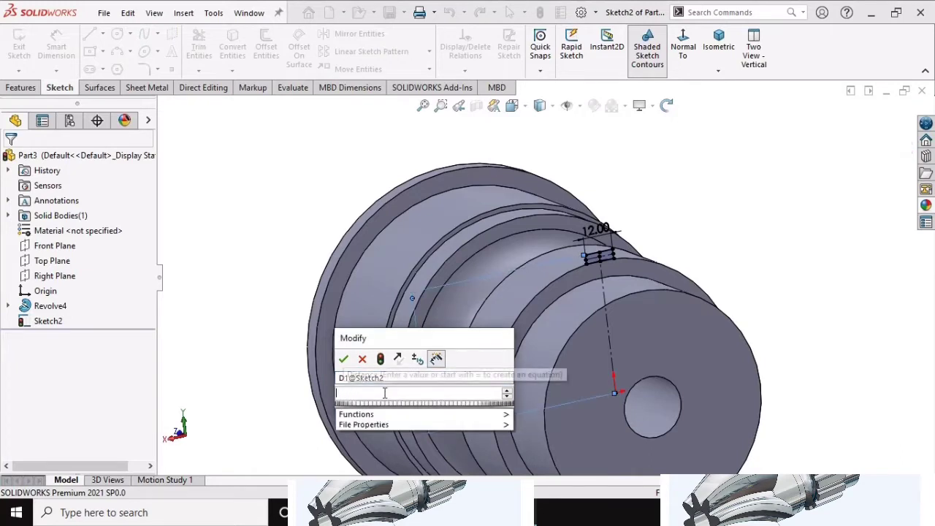
{"action": "type", "text": "58"}
{"action": "key", "text": "Return"}
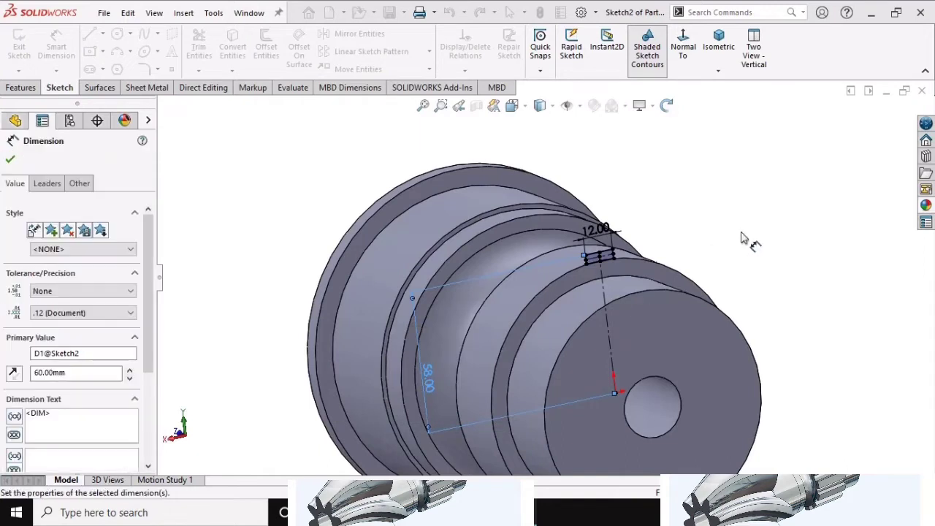
{"action": "scroll", "coordinate": [618, 270], "scroll_direction": "up", "scroll_amount": 1}
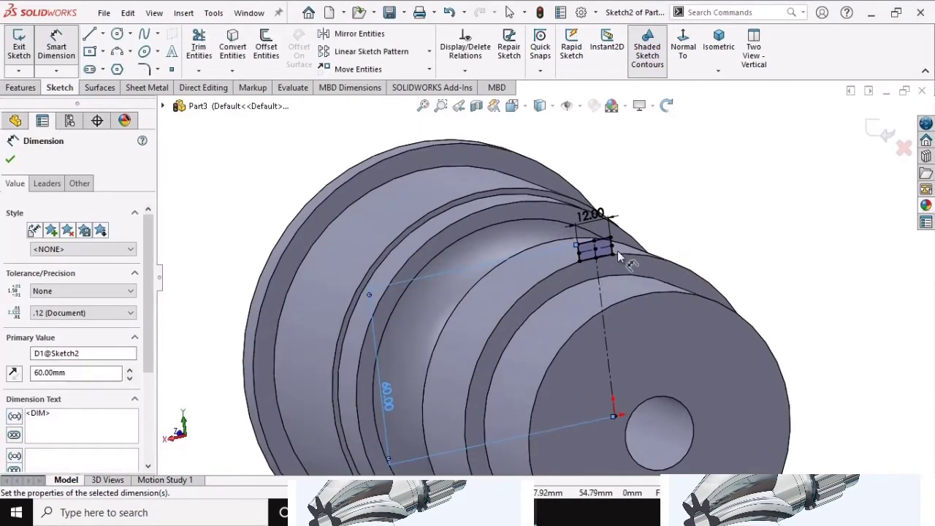
{"action": "scroll", "coordinate": [548, 194], "scroll_direction": "up", "scroll_amount": 1}
{"action": "scroll", "coordinate": [535, 188], "scroll_direction": "up", "scroll_amount": 2}
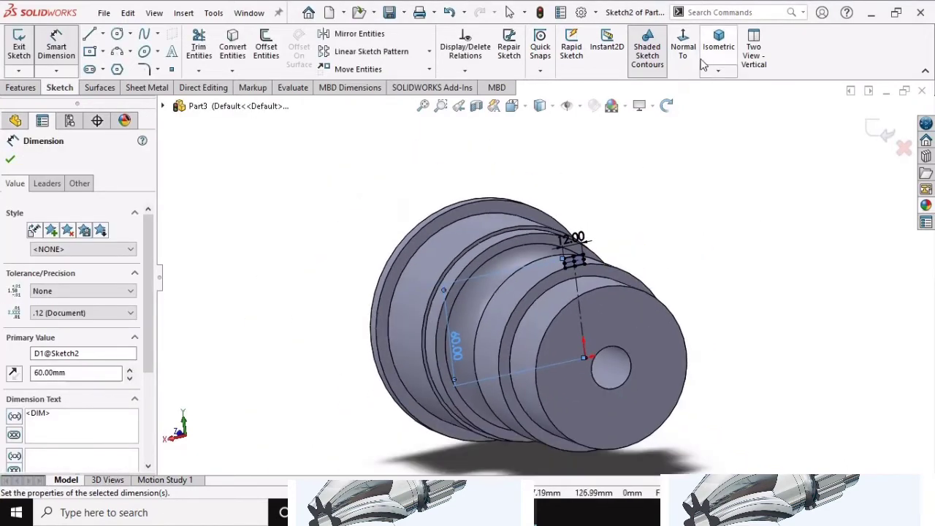
Check the sketch from the side and confirm the 60.00 mm centre-to-top distance.
{"action": "left_click", "coordinate": [666, 105]}
{"action": "mouse_move", "coordinate": [644, 246]}
{"action": "left_mouse_down"}
{"action": "mouse_move", "coordinate": [720, 240]}
{"action": "mouse_move", "coordinate": [657, 241]}
{"action": "left_mouse_up"}
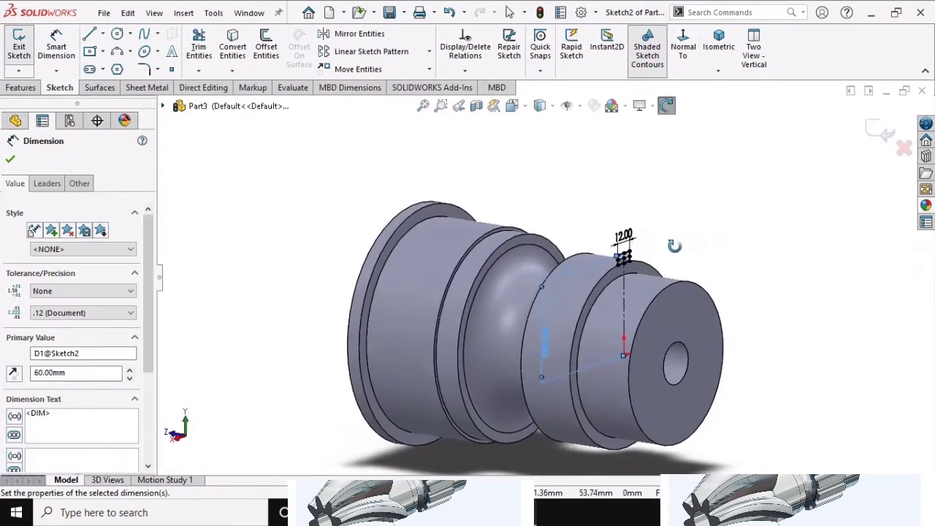
{"action": "scroll", "coordinate": [636, 241], "scroll_direction": "down", "scroll_amount": 2}
{"action": "scroll", "coordinate": [626, 239], "scroll_direction": "down", "scroll_amount": 2}
{"action": "scroll", "coordinate": [626, 238], "scroll_direction": "up", "scroll_amount": 2}
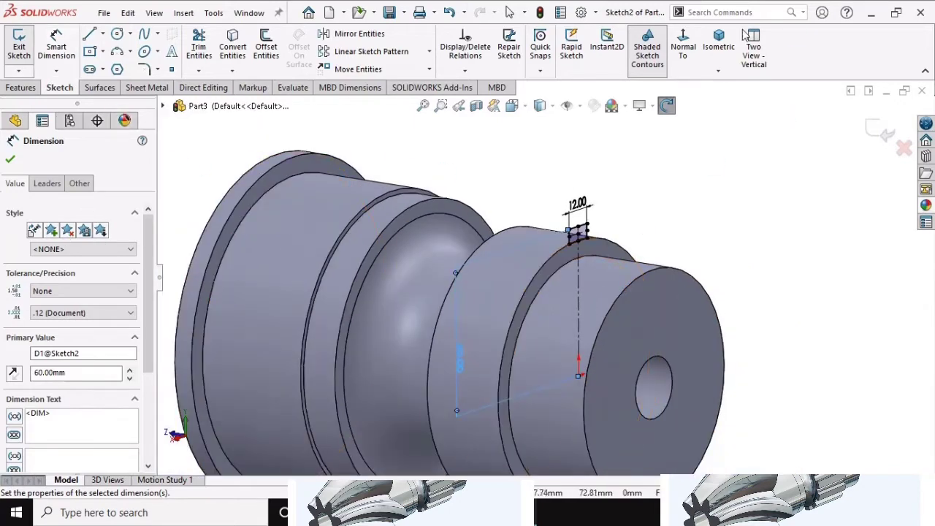
{"action": "left_click", "coordinate": [10, 160]}
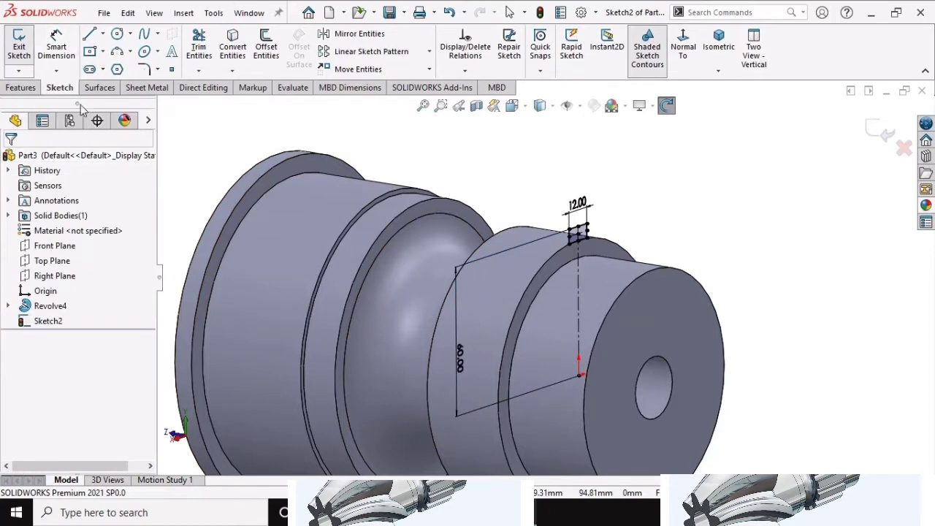
{"action": "left_click", "coordinate": [24, 87]}
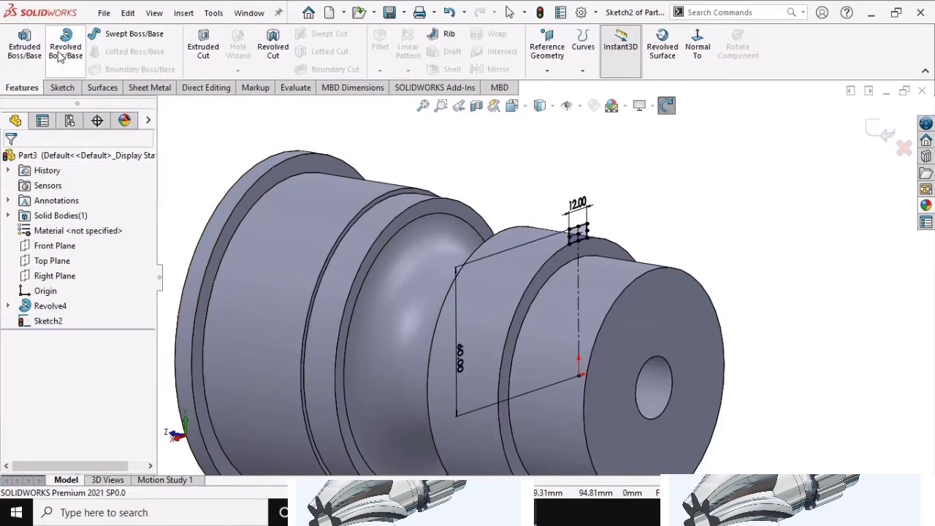
{"action": "left_click", "coordinate": [598, 228]}
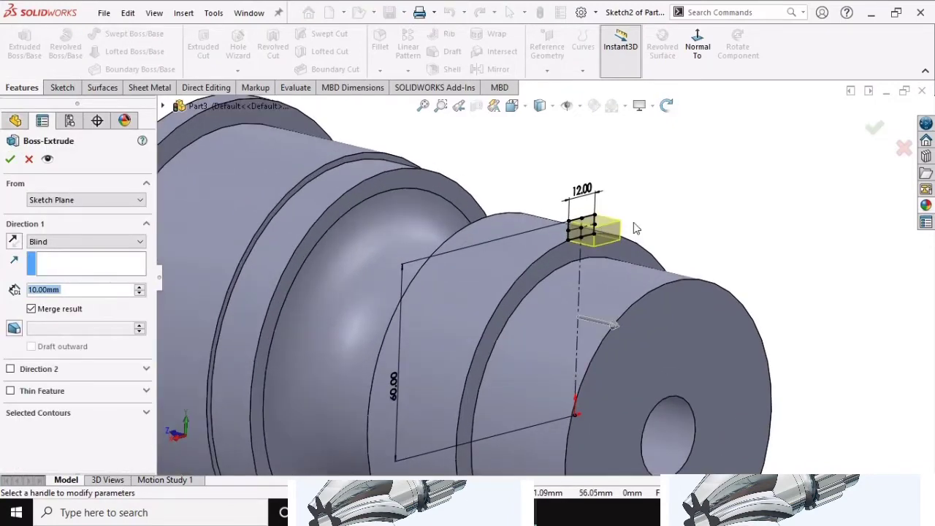
{"action": "scroll", "coordinate": [614, 237], "scroll_direction": "down", "scroll_amount": 4}
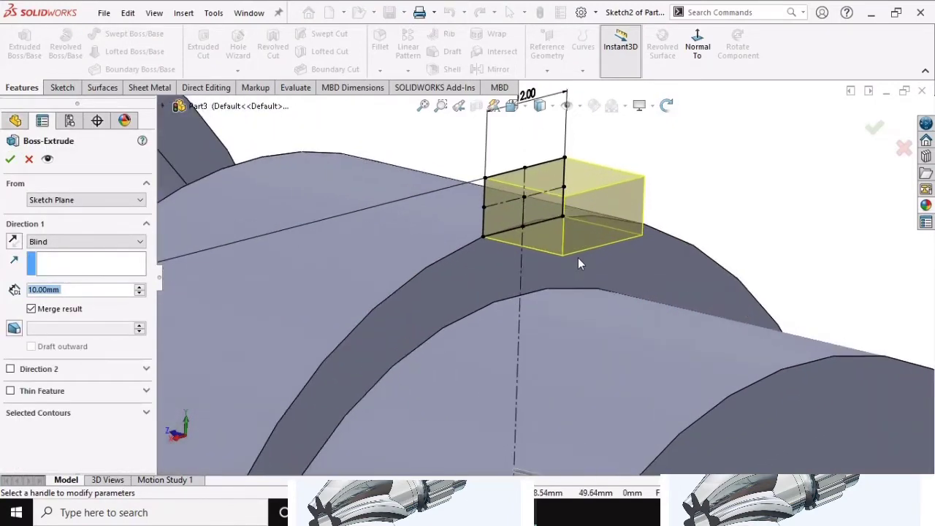
{"action": "scroll", "coordinate": [687, 219], "scroll_direction": "down", "scroll_amount": 2}
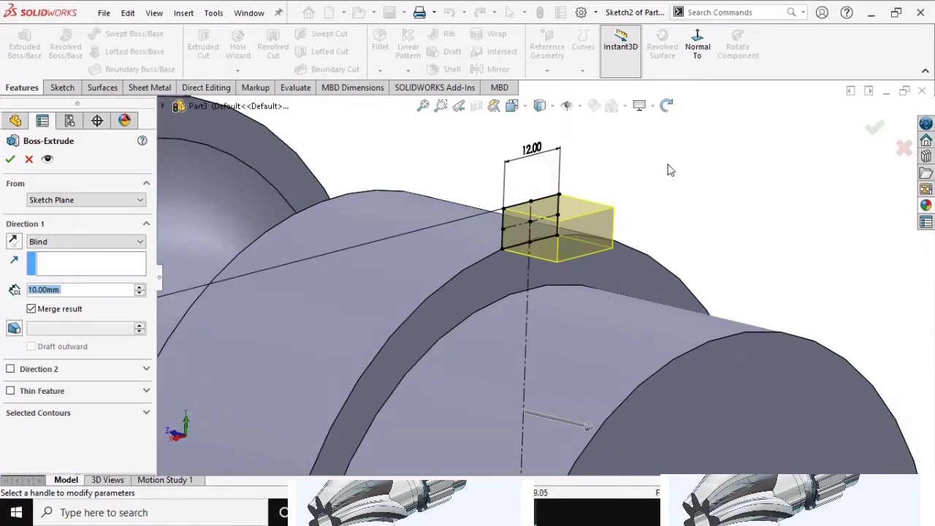
{"action": "left_click", "coordinate": [666, 105]}
{"action": "mouse_move", "coordinate": [653, 204]}
{"action": "left_mouse_down"}
{"action": "mouse_move", "coordinate": [601, 158]}
{"action": "mouse_move", "coordinate": [601, 168]}
{"action": "left_mouse_up"}
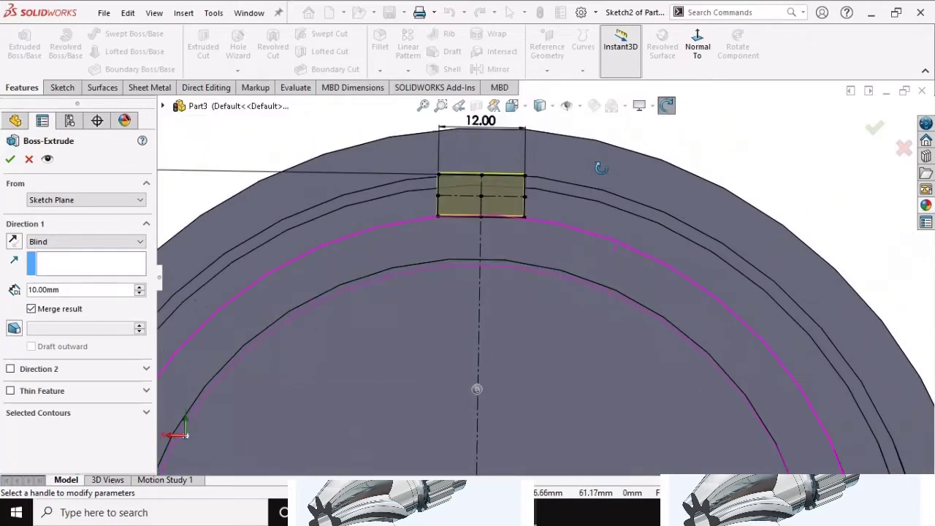
{"action": "scroll", "coordinate": [460, 237], "scroll_direction": "down", "scroll_amount": 3}
{"action": "scroll", "coordinate": [504, 219], "scroll_direction": "down", "scroll_amount": 2}
{"action": "scroll", "coordinate": [504, 226], "scroll_direction": "down", "scroll_amount": 2}
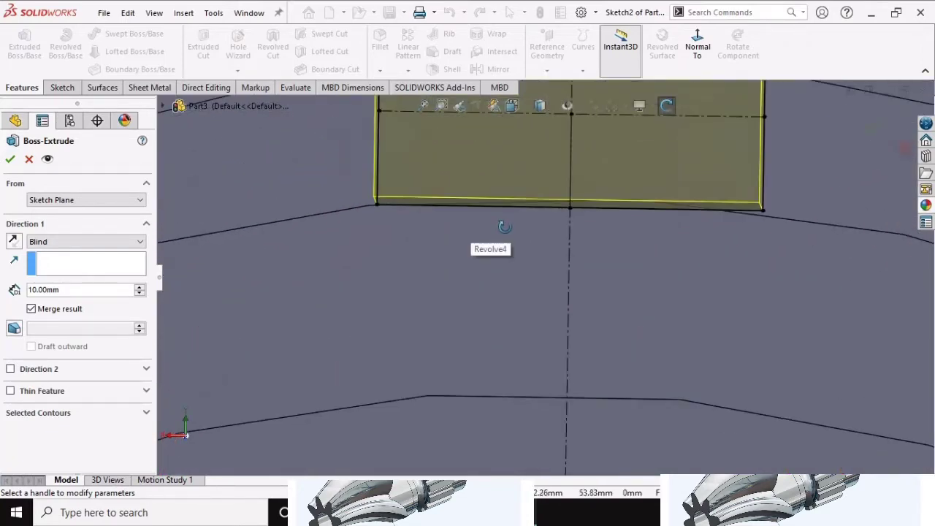
{"action": "scroll", "coordinate": [504, 226], "scroll_direction": "up", "scroll_amount": 2}
{"action": "mouse_move", "coordinate": [570, 198]}
{"action": "left_mouse_down"}
{"action": "mouse_move", "coordinate": [592, 182]}
{"action": "mouse_move", "coordinate": [465, 242]}
{"action": "left_mouse_up"}
{"action": "scroll", "coordinate": [465, 241], "scroll_direction": "down", "scroll_amount": 2}
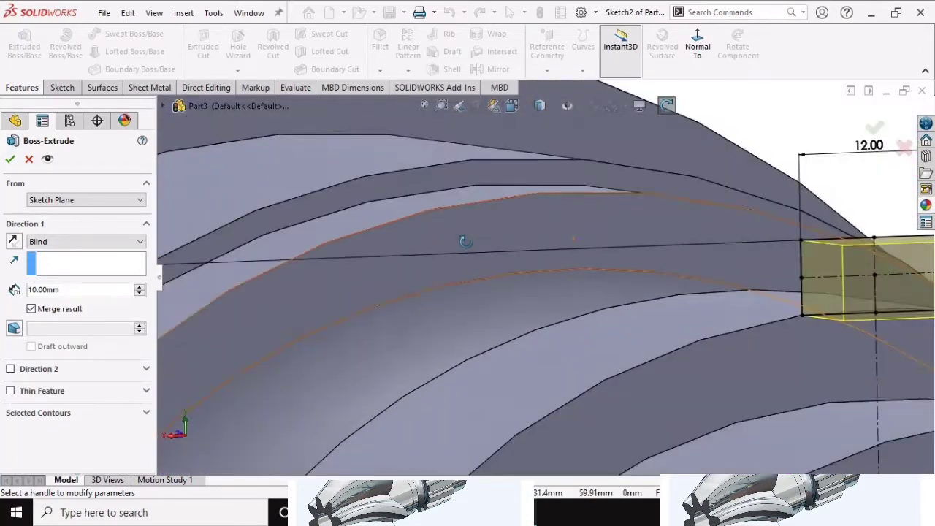
{"action": "scroll", "coordinate": [465, 242], "scroll_direction": "up", "scroll_amount": 3}
{"action": "mouse_move", "coordinate": [683, 242]}
{"action": "left_mouse_down"}
{"action": "mouse_move", "coordinate": [663, 234]}
{"action": "mouse_move", "coordinate": [658, 244]}
{"action": "mouse_move", "coordinate": [688, 292]}
{"action": "mouse_move", "coordinate": [577, 226]}
{"action": "mouse_move", "coordinate": [674, 280]}
{"action": "mouse_move", "coordinate": [801, 387]}
{"action": "left_mouse_up"}
{"action": "scroll", "coordinate": [583, 218], "scroll_direction": "up", "scroll_amount": 3}
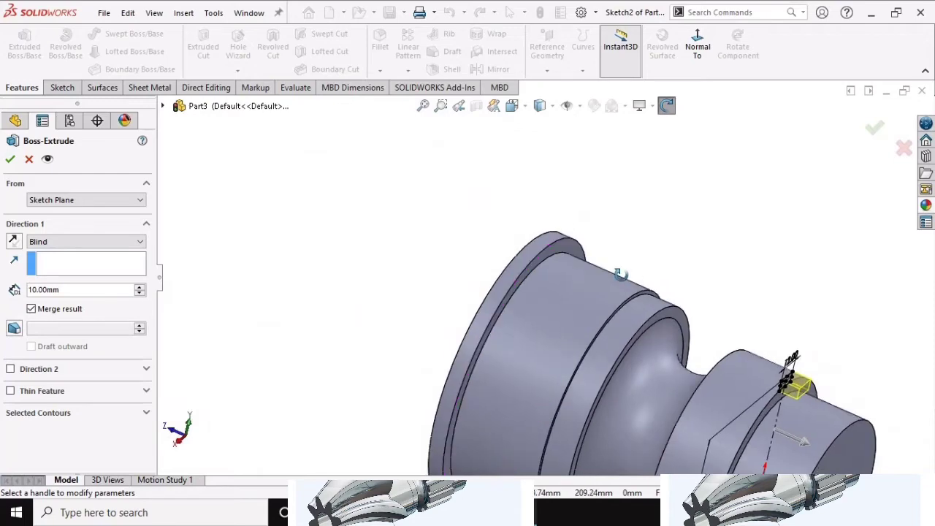
{"action": "scroll", "coordinate": [716, 391], "scroll_direction": "up", "scroll_amount": 3}
{"action": "scroll", "coordinate": [715, 391], "scroll_direction": "down", "scroll_amount": 3}
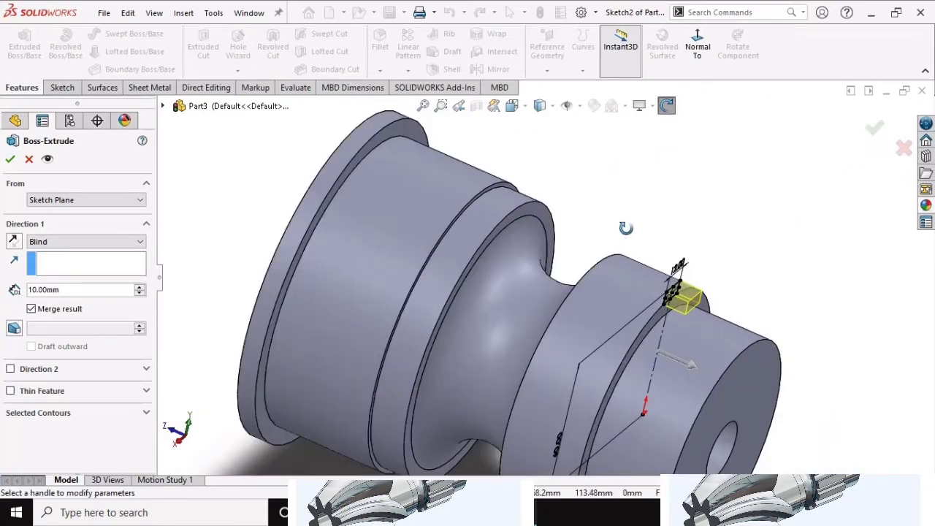
{"action": "mouse_move", "coordinate": [626, 228]}
{"action": "left_mouse_down"}
{"action": "mouse_move", "coordinate": [672, 205]}
{"action": "mouse_move", "coordinate": [647, 242]}
{"action": "mouse_move", "coordinate": [648, 208]}
{"action": "mouse_move", "coordinate": [628, 211]}
{"action": "left_mouse_up"}
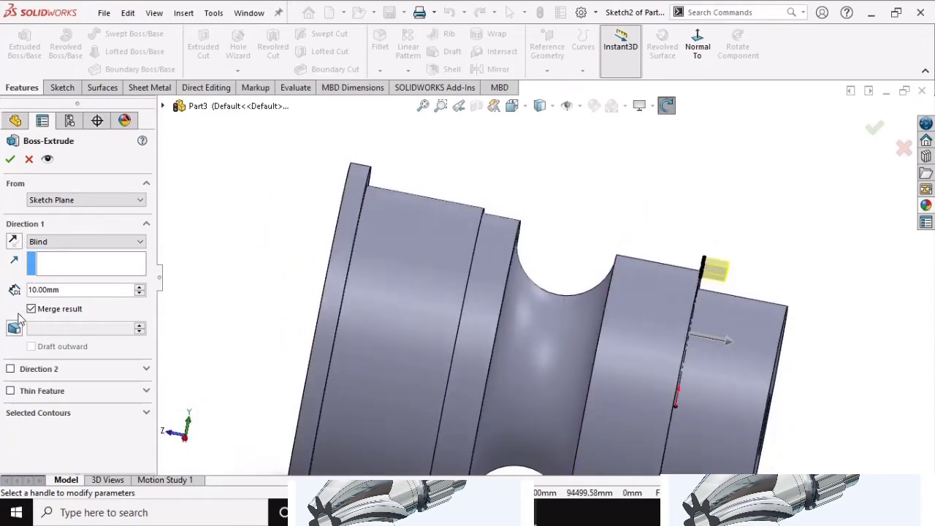
Reverse the tooth extrusion direction and set its depth to 34 mm.
{"action": "left_click", "coordinate": [13, 243]}
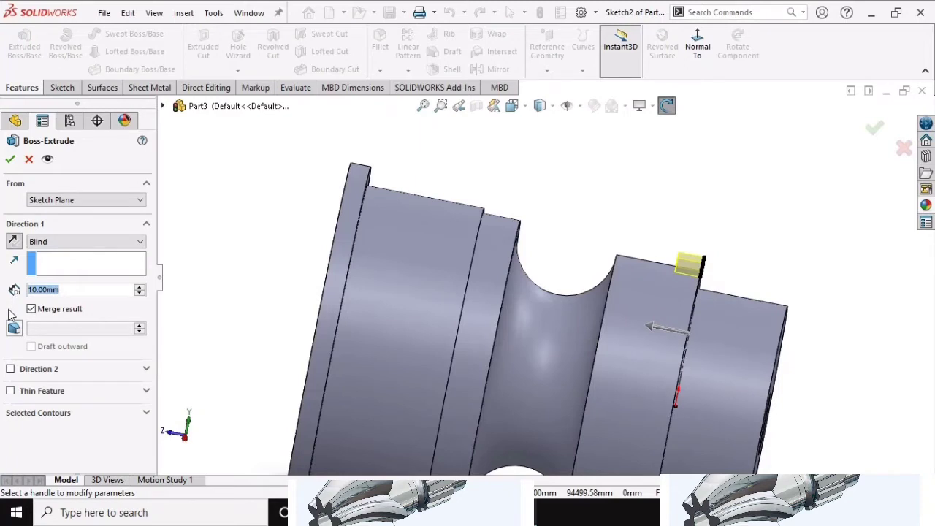
{"action": "type", "text": "25"}
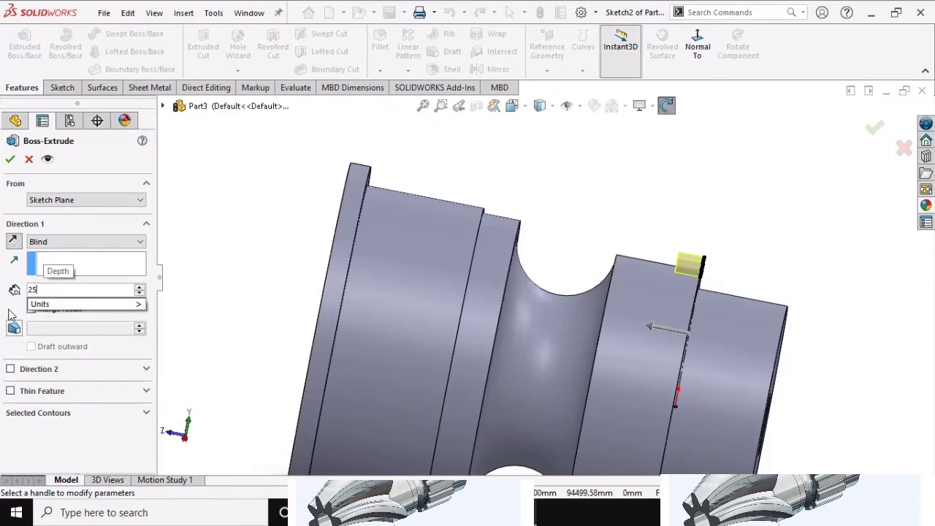
{"action": "key", "text": "Return"}
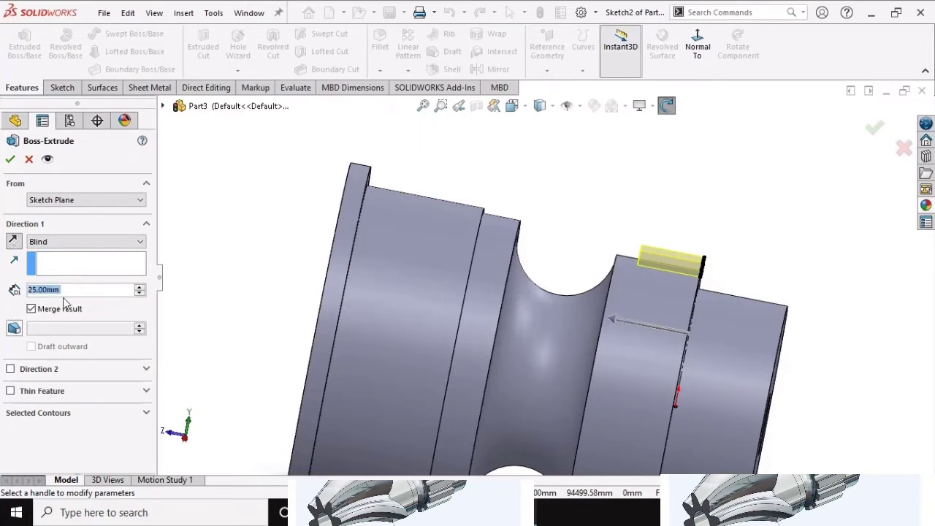
{"action": "type", "text": "30"}
{"action": "key", "text": "Return"}
{"action": "type", "text": "35"}
{"action": "key", "text": "Return"}
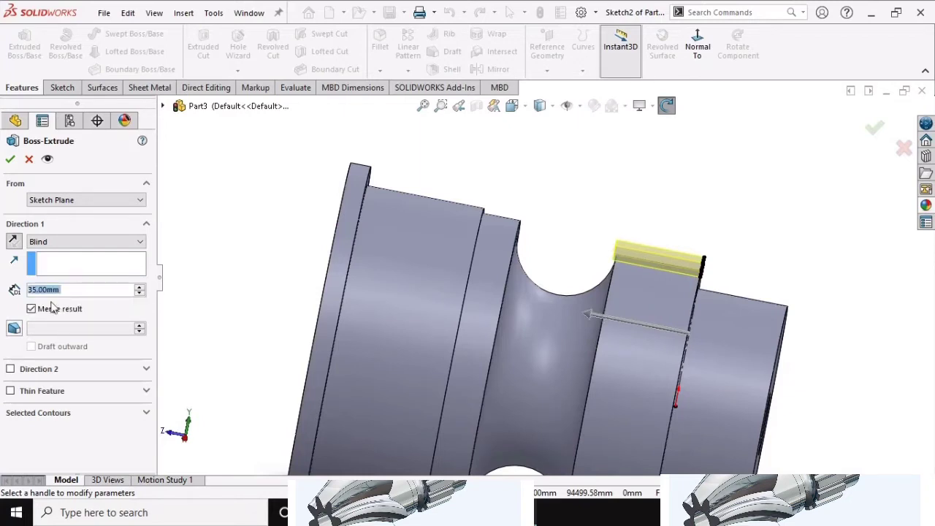
{"action": "type", "text": "34"}
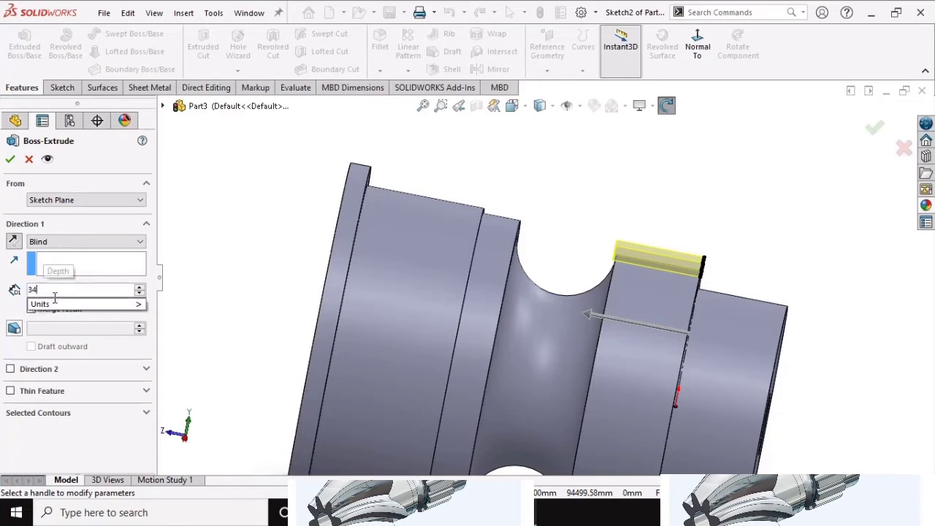
{"action": "key", "text": "Return"}
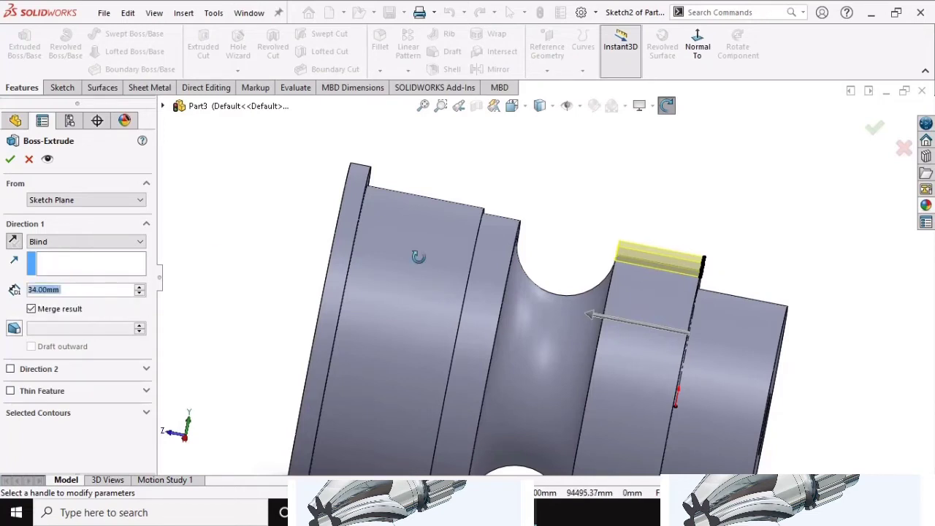
Orbit and zoom to inspect the 34 mm tooth preview from the end face with the hole.
{"action": "scroll", "coordinate": [494, 263], "scroll_direction": "down", "scroll_amount": 3}
{"action": "scroll", "coordinate": [545, 256], "scroll_direction": "down", "scroll_amount": 3}
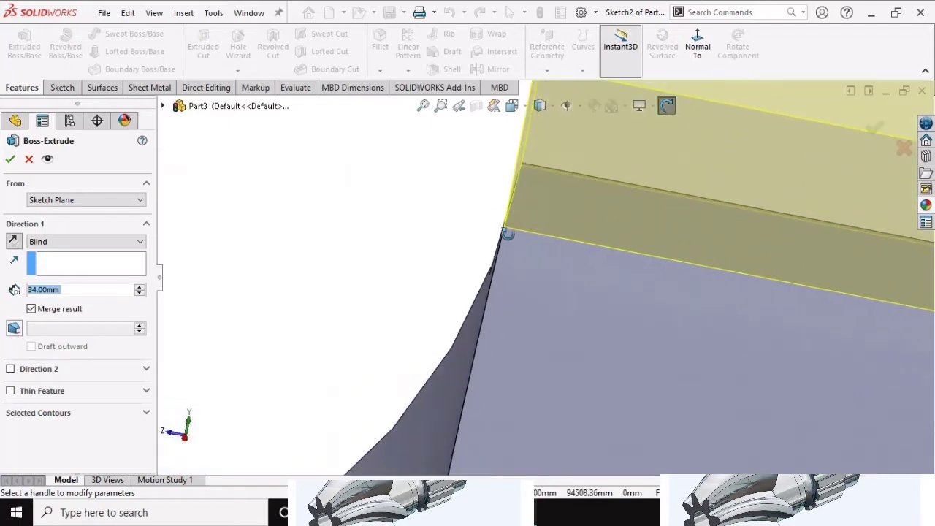
{"action": "scroll", "coordinate": [511, 204], "scroll_direction": "up", "scroll_amount": 3}
{"action": "scroll", "coordinate": [540, 194], "scroll_direction": "up", "scroll_amount": 3}
{"action": "scroll", "coordinate": [548, 196], "scroll_direction": "up", "scroll_amount": 2}
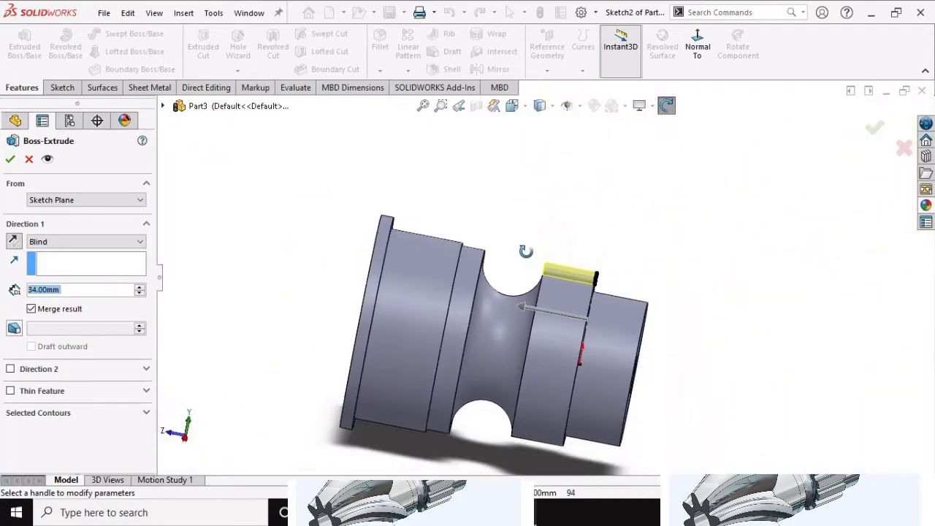
{"action": "mouse_move", "coordinate": [509, 273]}
{"action": "middle_mouse_down"}
{"action": "mouse_move", "coordinate": [511, 222]}
{"action": "mouse_move", "coordinate": [541, 212]}
{"action": "mouse_move", "coordinate": [539, 232]}
{"action": "mouse_move", "coordinate": [572, 231]}
{"action": "mouse_move", "coordinate": [543, 236]}
{"action": "mouse_move", "coordinate": [577, 291]}
{"action": "middle_mouse_up"}
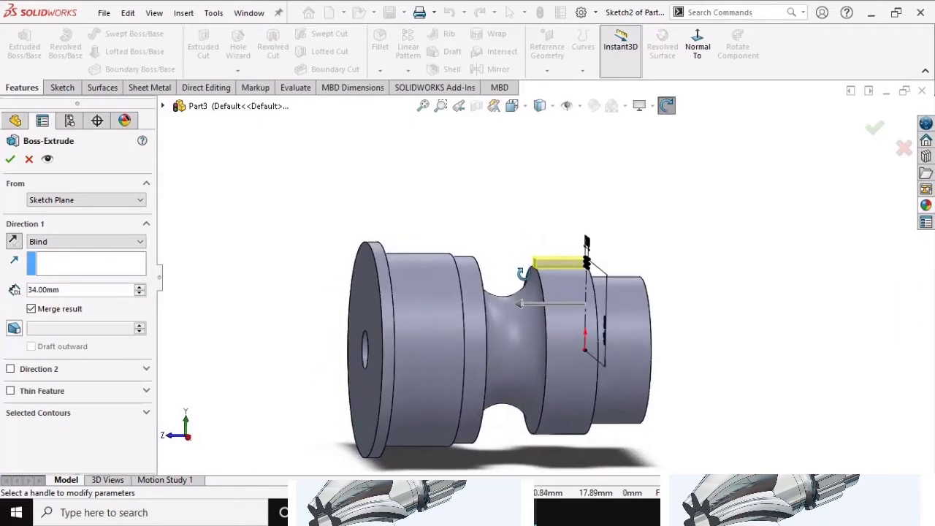
{"action": "scroll", "coordinate": [576, 291], "scroll_direction": "down", "scroll_amount": 5}
{"action": "scroll", "coordinate": [576, 290], "scroll_direction": "down", "scroll_amount": 2}
{"action": "scroll", "coordinate": [513, 186], "scroll_direction": "up", "scroll_amount": 3}
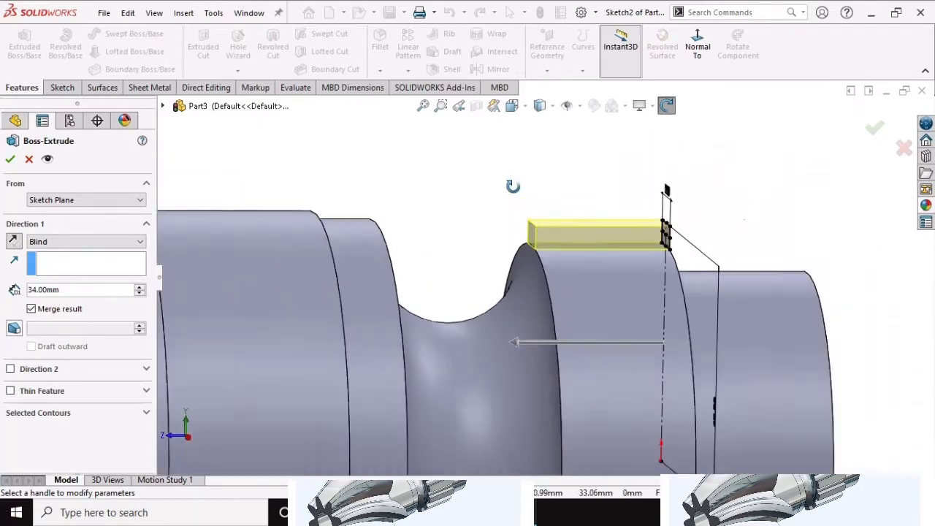
{"action": "scroll", "coordinate": [521, 179], "scroll_direction": "up", "scroll_amount": 2}
{"action": "mouse_move", "coordinate": [518, 289]}
{"action": "middle_mouse_down"}
{"action": "mouse_move", "coordinate": [506, 332]}
{"action": "mouse_move", "coordinate": [470, 303]}
{"action": "middle_mouse_up"}
{"action": "scroll", "coordinate": [528, 160], "scroll_direction": "up", "scroll_amount": 3}
{"action": "scroll", "coordinate": [517, 269], "scroll_direction": "down", "scroll_amount": 4}
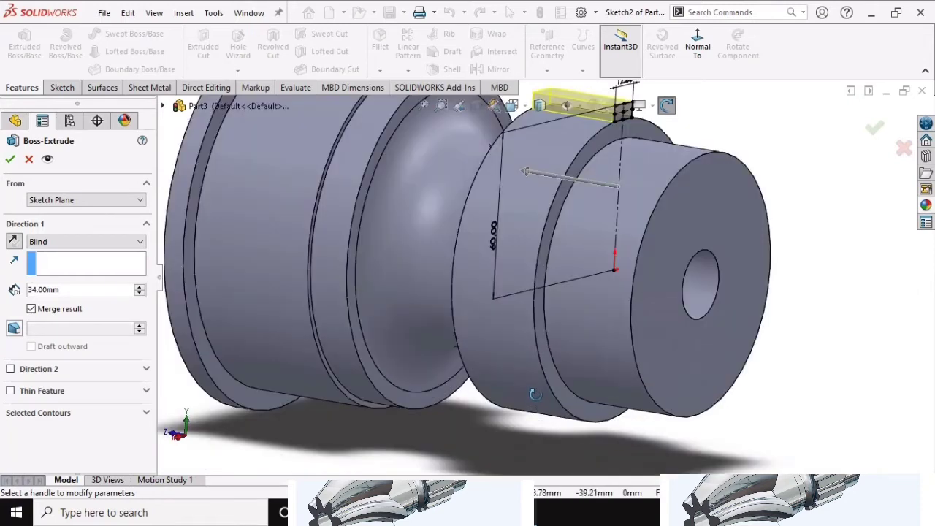
{"action": "scroll", "coordinate": [544, 332], "scroll_direction": "up", "scroll_amount": 1}
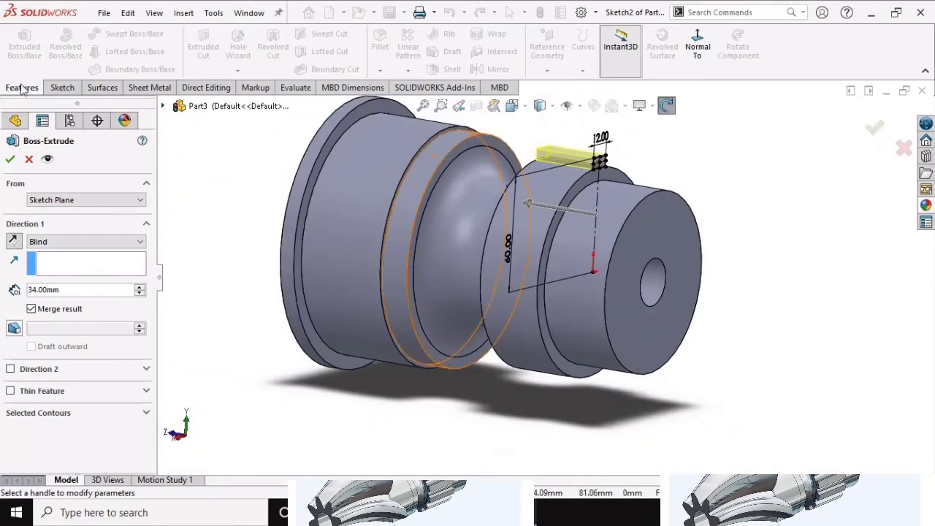
Accept the 34 mm tooth as Boss-Extrude1 and clear the selection.
{"action": "left_click", "coordinate": [10, 161]}
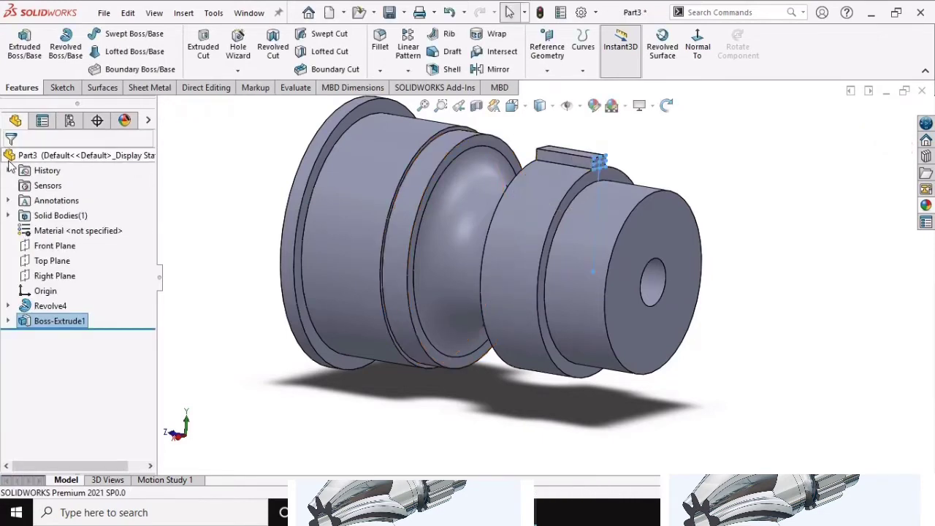
{"action": "left_click", "coordinate": [672, 151]}
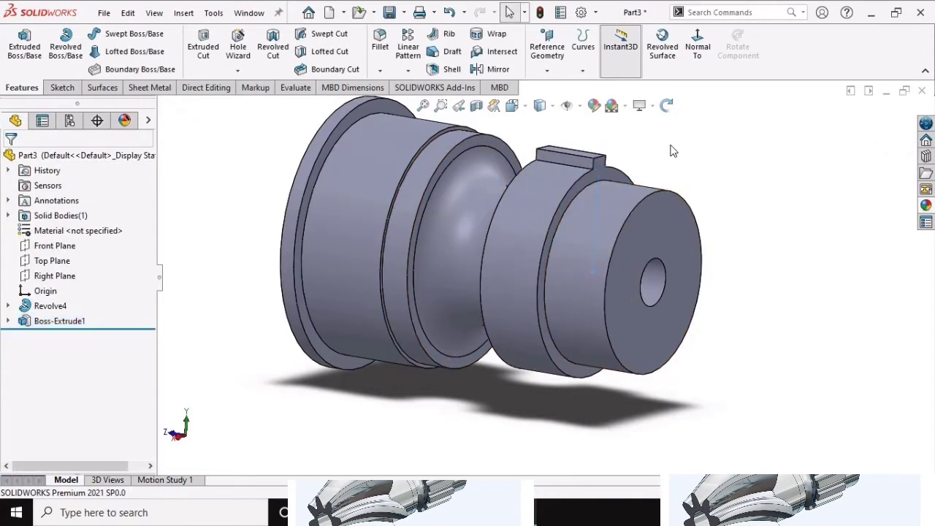
{"action": "scroll", "coordinate": [603, 162], "scroll_direction": "down", "scroll_amount": 4}
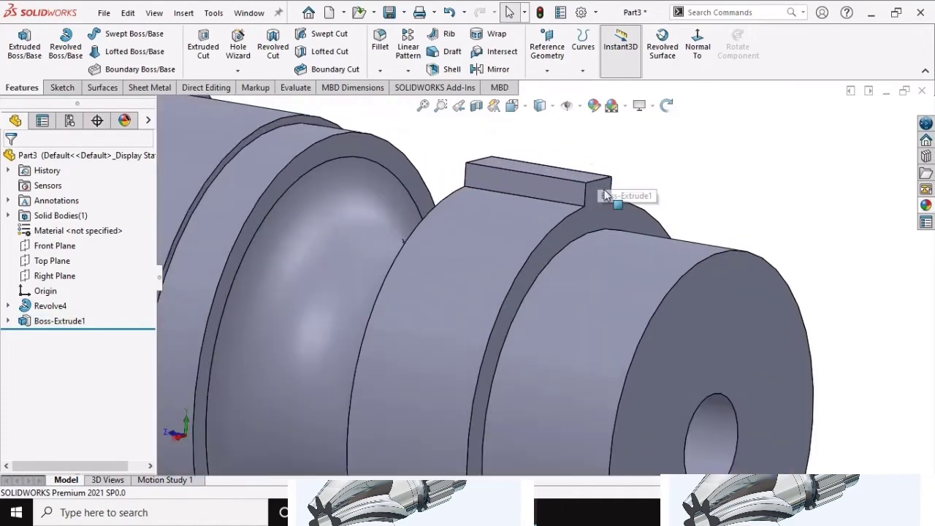
{"action": "scroll", "coordinate": [661, 164], "scroll_direction": "up", "scroll_amount": 4}
{"action": "scroll", "coordinate": [653, 164], "scroll_direction": "up", "scroll_amount": 2}
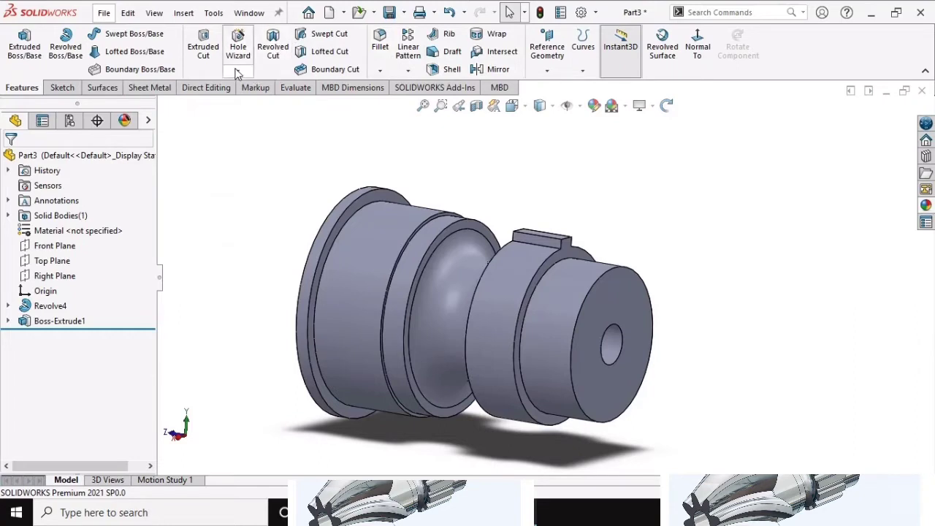
Start a Circular Pattern with the step's cylindrical face as the pattern axis.
{"action": "left_click", "coordinate": [410, 71]}
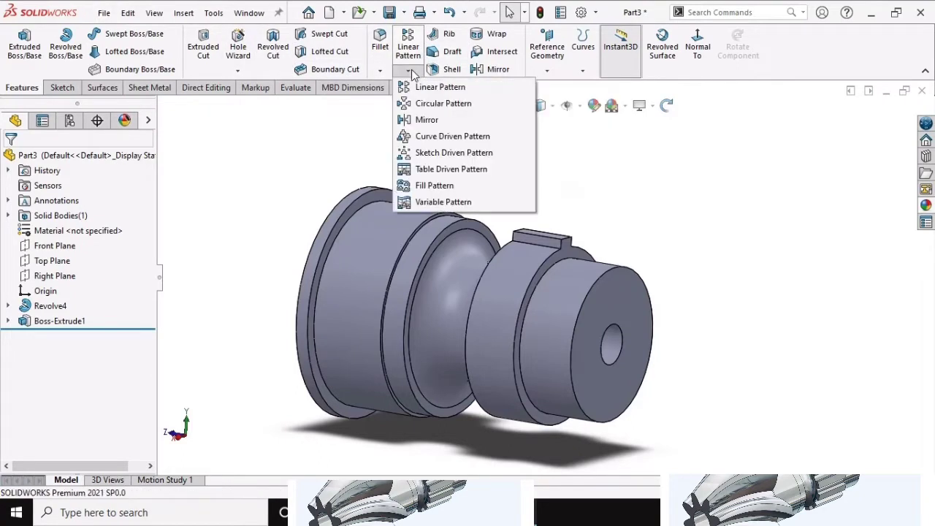
{"action": "left_click", "coordinate": [421, 107]}
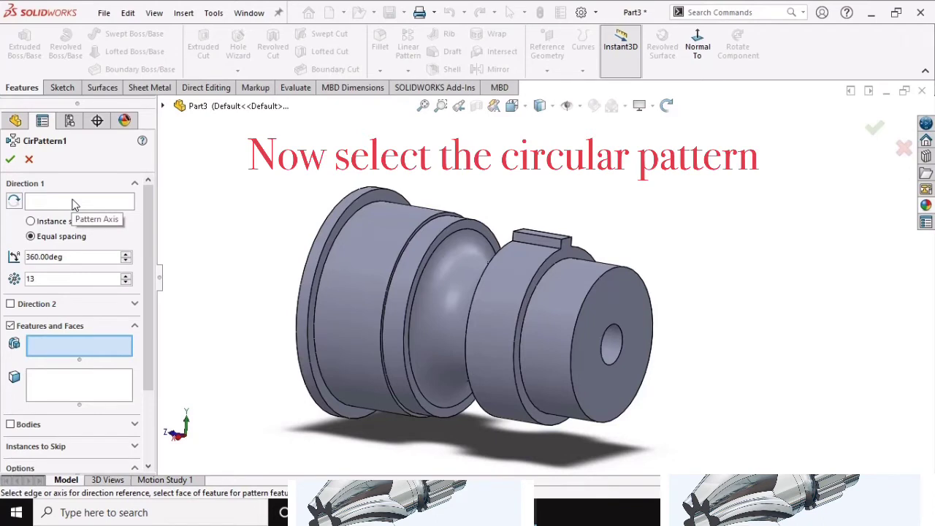
{"action": "left_click", "coordinate": [73, 203]}
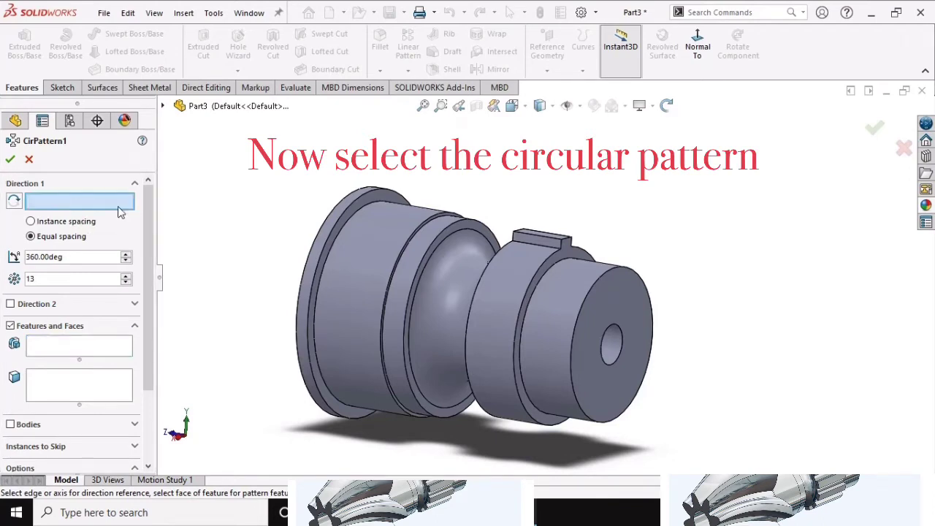
{"action": "left_click", "coordinate": [507, 268]}
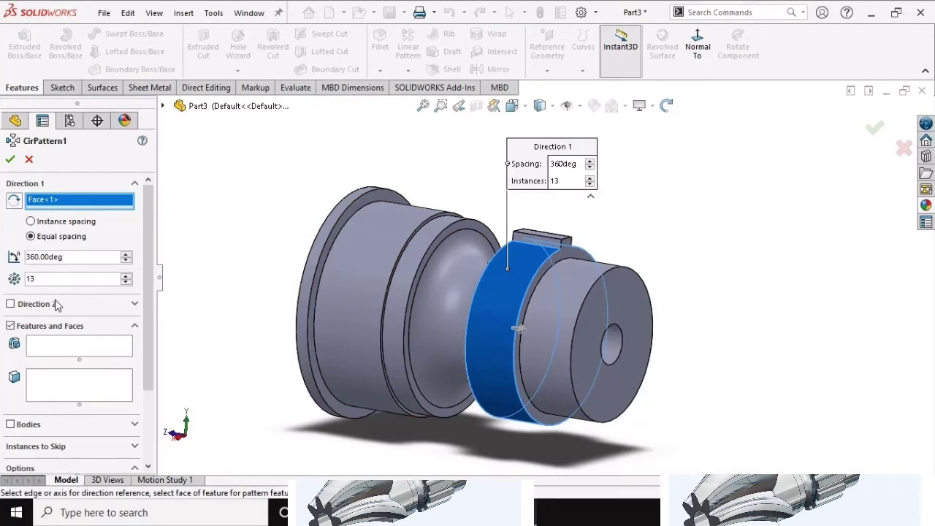
Circular-pattern Boss-Extrude1 with 16 evenly spaced instances over 360 degrees.
{"action": "left_click", "coordinate": [57, 349]}
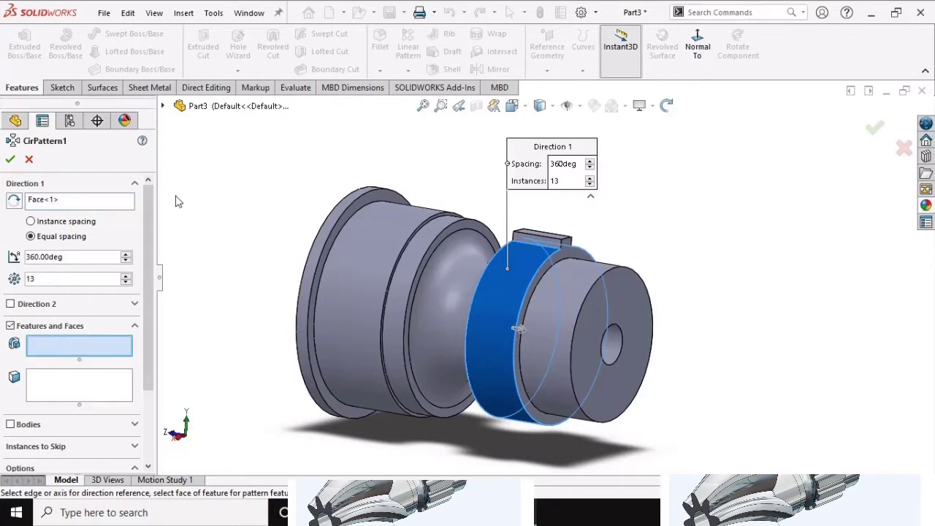
{"action": "left_click", "coordinate": [165, 107]}
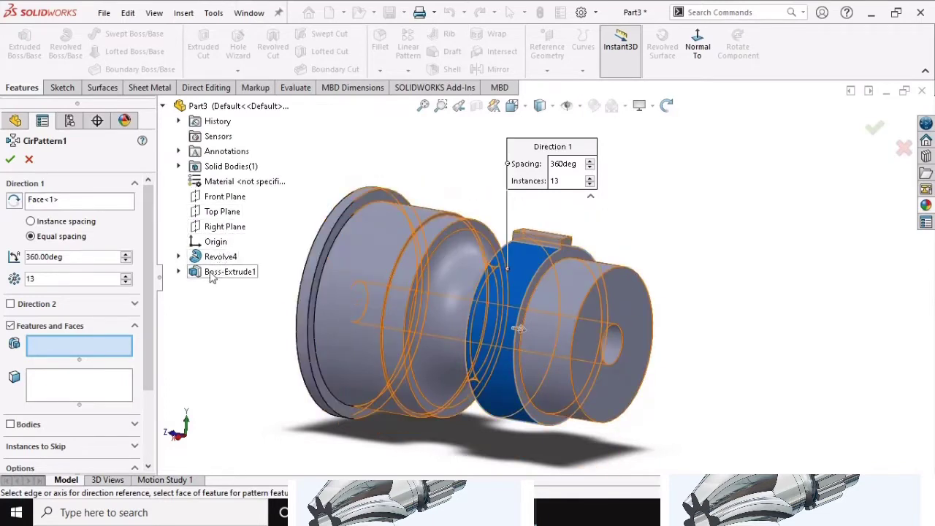
{"action": "left_click", "coordinate": [205, 272]}
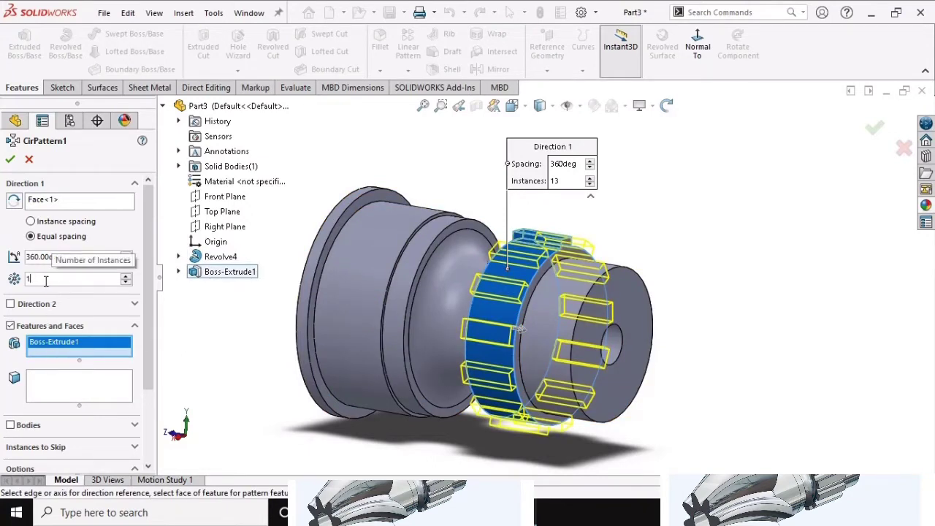
{"action": "type", "text": "5"}
{"action": "key", "text": "Return"}
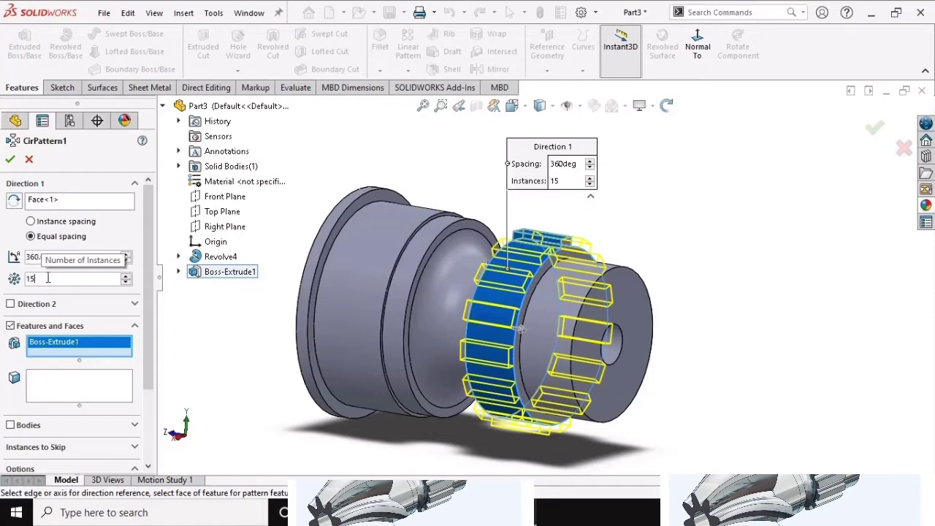
{"action": "key", "text": "BackSpace"}
{"action": "type", "text": "6"}
{"action": "key", "text": "Return"}
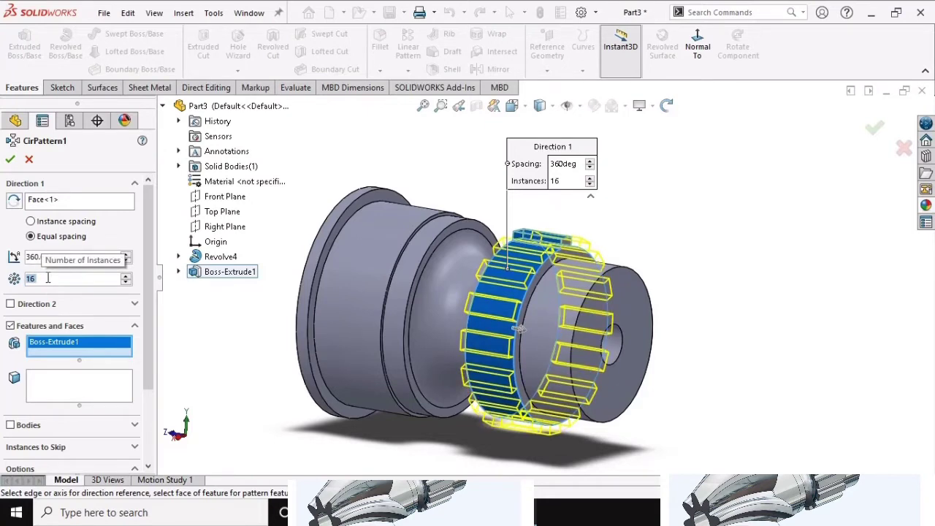
{"action": "left_click", "coordinate": [9, 161]}
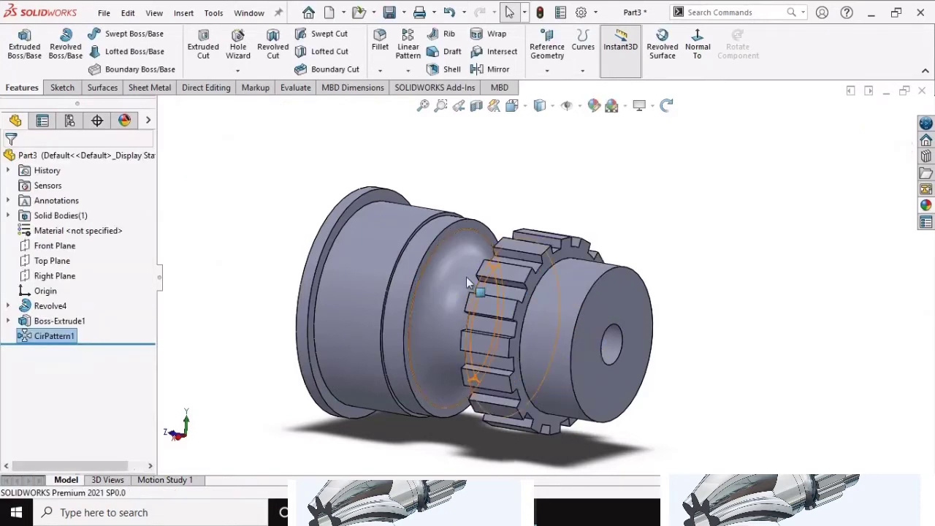
Switch the 16-tooth part to the Shaded display style without edges, viewed from the side.
{"action": "scroll", "coordinate": [803, 186], "scroll_direction": "up", "scroll_amount": 3}
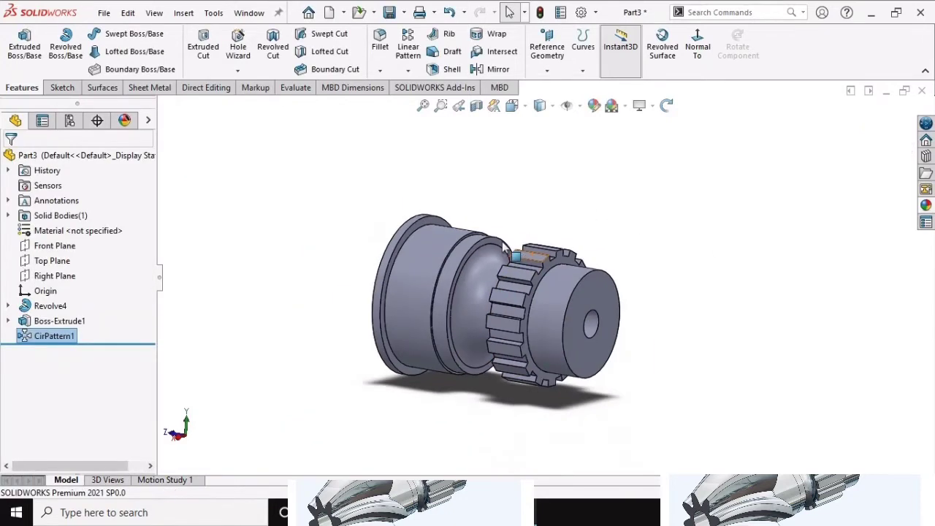
{"action": "scroll", "coordinate": [514, 250], "scroll_direction": "up", "scroll_amount": 2}
{"action": "scroll", "coordinate": [518, 243], "scroll_direction": "down", "scroll_amount": 1}
{"action": "scroll", "coordinate": [526, 245], "scroll_direction": "down", "scroll_amount": 1}
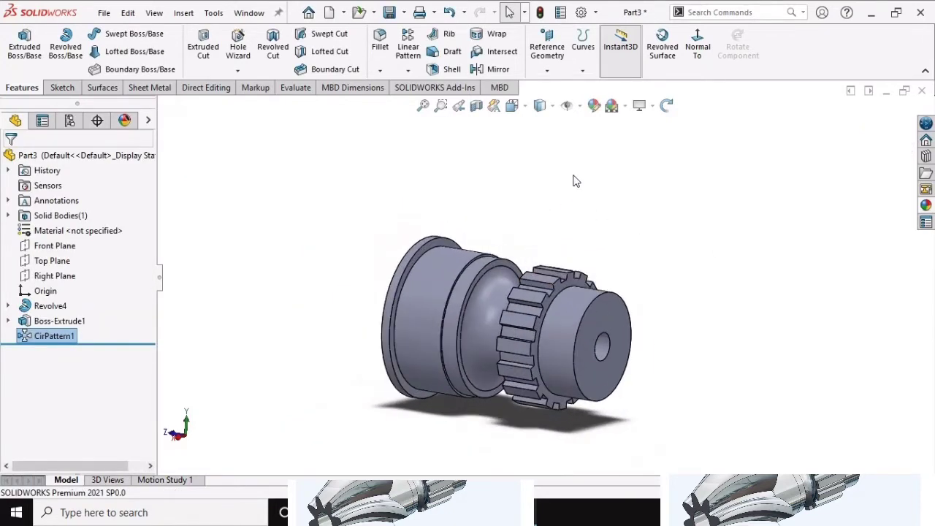
{"action": "left_click", "coordinate": [666, 106]}
{"action": "mouse_move", "coordinate": [554, 250]}
{"action": "left_mouse_down"}
{"action": "mouse_move", "coordinate": [559, 232]}
{"action": "mouse_move", "coordinate": [426, 219]}
{"action": "mouse_move", "coordinate": [539, 185]}
{"action": "mouse_move", "coordinate": [592, 215]}
{"action": "mouse_move", "coordinate": [659, 276]}
{"action": "mouse_move", "coordinate": [597, 302]}
{"action": "left_mouse_up"}
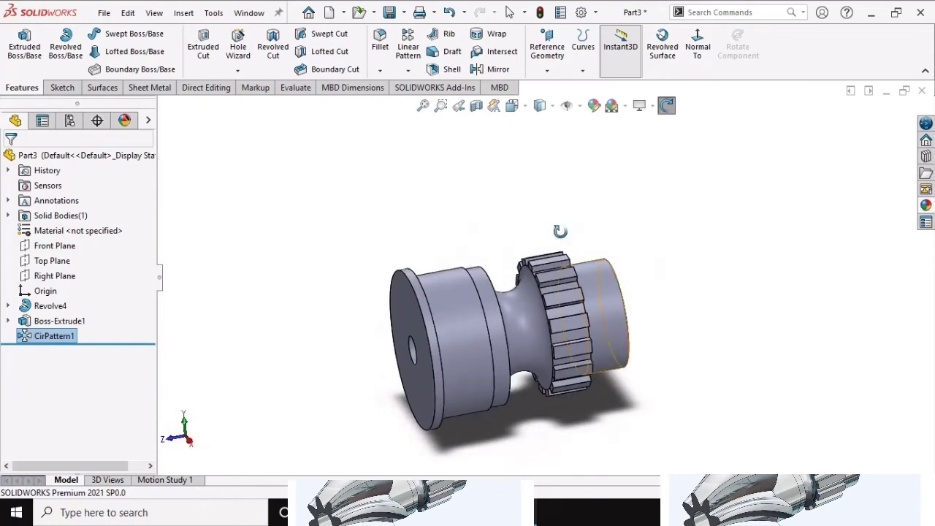
{"action": "left_click", "coordinate": [553, 108]}
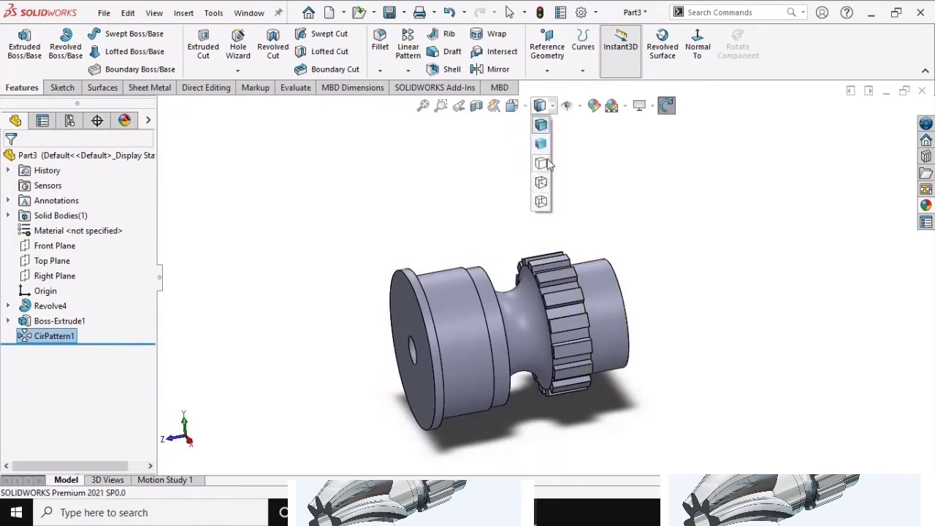
{"action": "left_click", "coordinate": [541, 144]}
{"action": "middle_click_drag", "start_coordinate": [540, 144], "coordinate": [538, 141]}
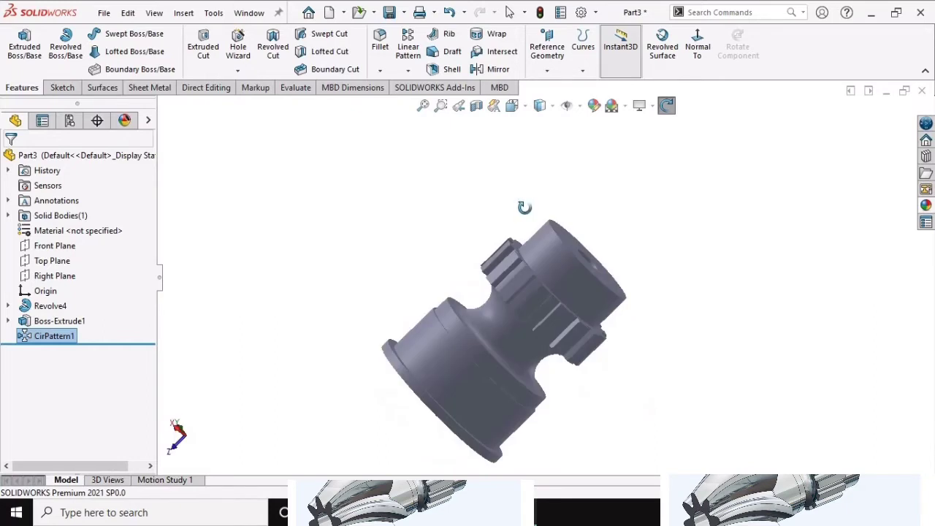
{"action": "mouse_move", "coordinate": [524, 208]}
{"action": "middle_mouse_down"}
{"action": "mouse_move", "coordinate": [540, 194]}
{"action": "mouse_move", "coordinate": [536, 213]}
{"action": "mouse_move", "coordinate": [519, 194]}
{"action": "mouse_move", "coordinate": [500, 210]}
{"action": "middle_mouse_up"}
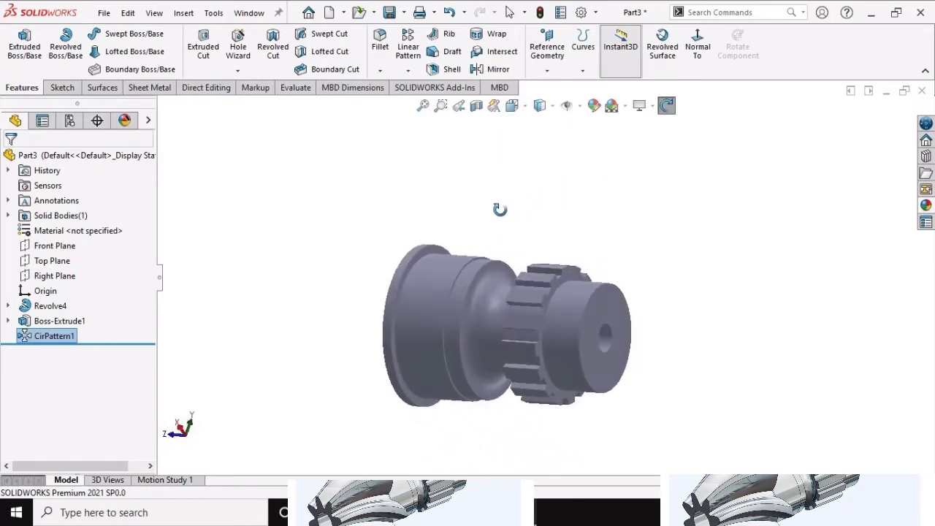
{"action": "left_click", "coordinate": [149, 121]}
Give the whole part the Metal > Steel > brushed steel appearance.
{"action": "left_click", "coordinate": [198, 155]}
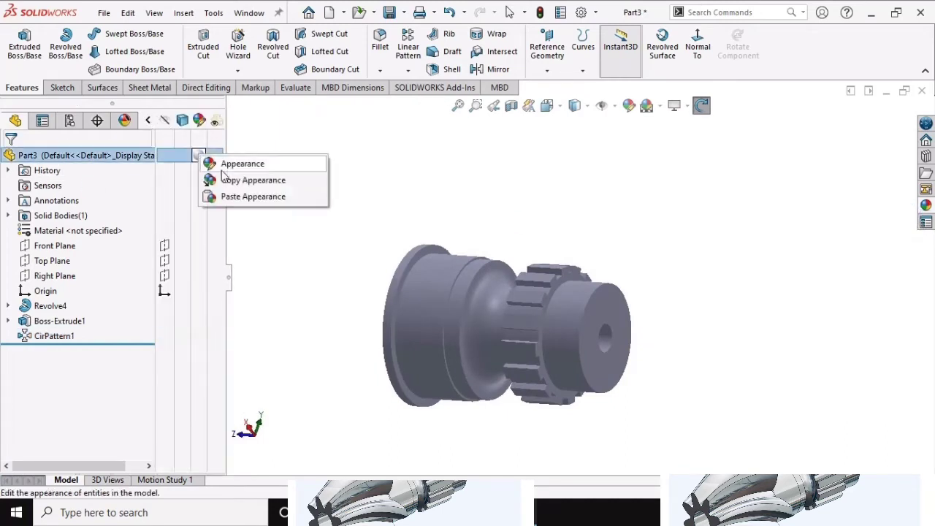
{"action": "left_click", "coordinate": [227, 167]}
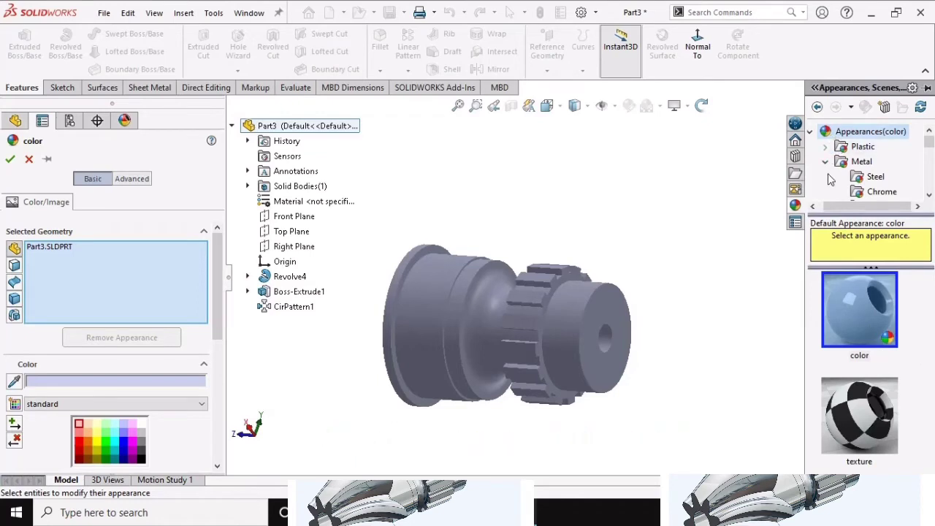
{"action": "left_click", "coordinate": [860, 179]}
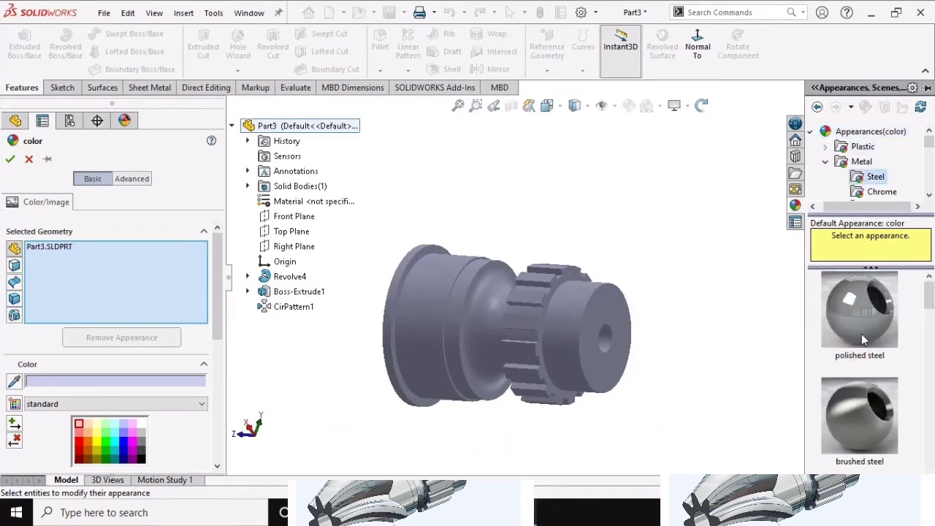
{"action": "left_click", "coordinate": [866, 331]}
{"action": "left_click", "coordinate": [862, 411]}
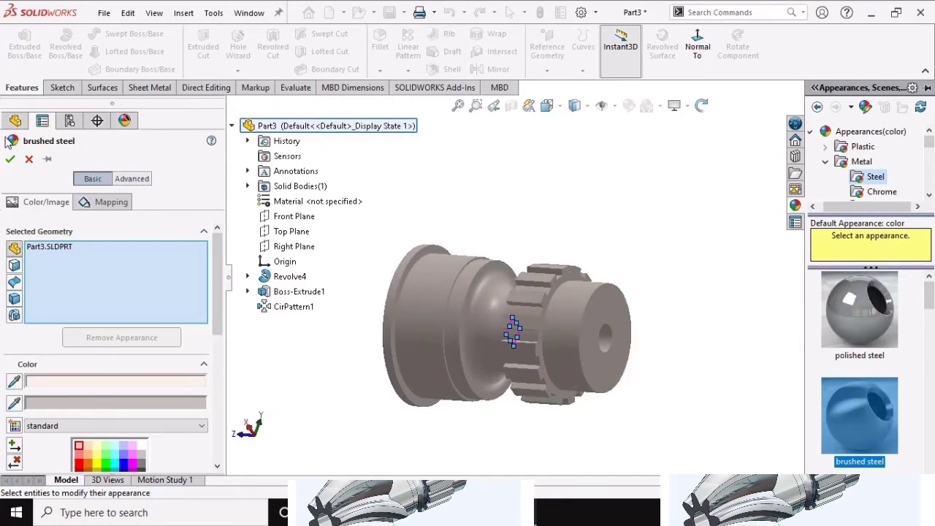
{"action": "left_click", "coordinate": [11, 159]}
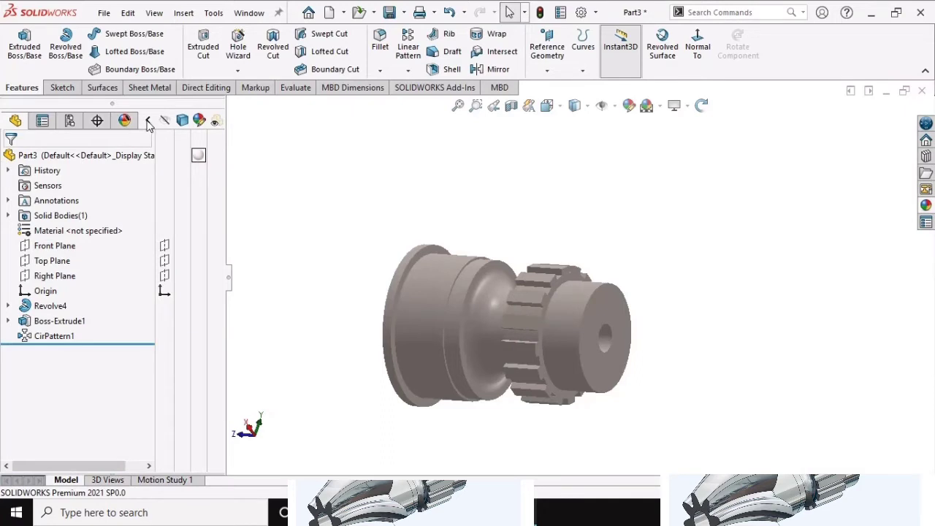
{"action": "left_click", "coordinate": [147, 122]}
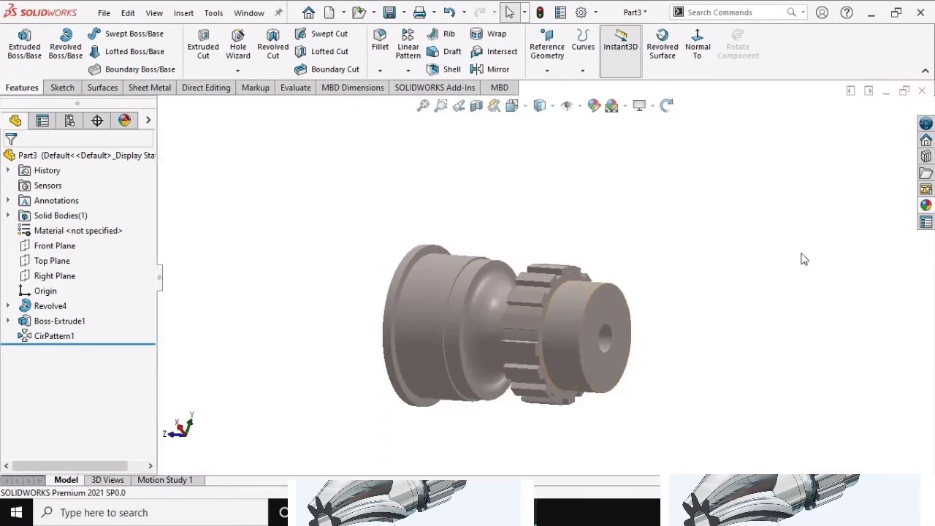
Start Sketch3 on the flat front end face of Revolve4.
{"action": "left_click", "coordinate": [666, 105]}
{"action": "mouse_move", "coordinate": [511, 205]}
{"action": "left_mouse_down"}
{"action": "mouse_move", "coordinate": [514, 231]}
{"action": "mouse_move", "coordinate": [553, 227]}
{"action": "mouse_move", "coordinate": [486, 260]}
{"action": "mouse_move", "coordinate": [431, 246]}
{"action": "mouse_move", "coordinate": [563, 244]}
{"action": "left_mouse_up"}
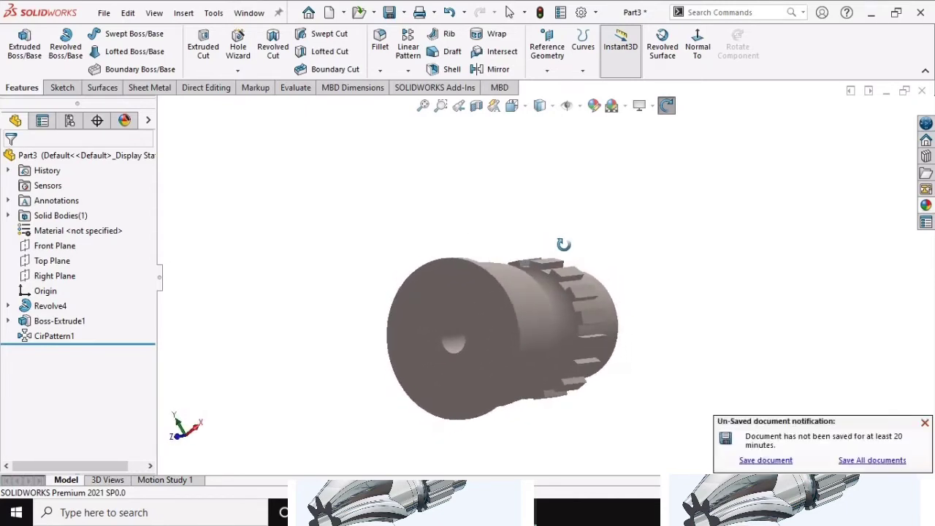
{"action": "left_click", "coordinate": [925, 424]}
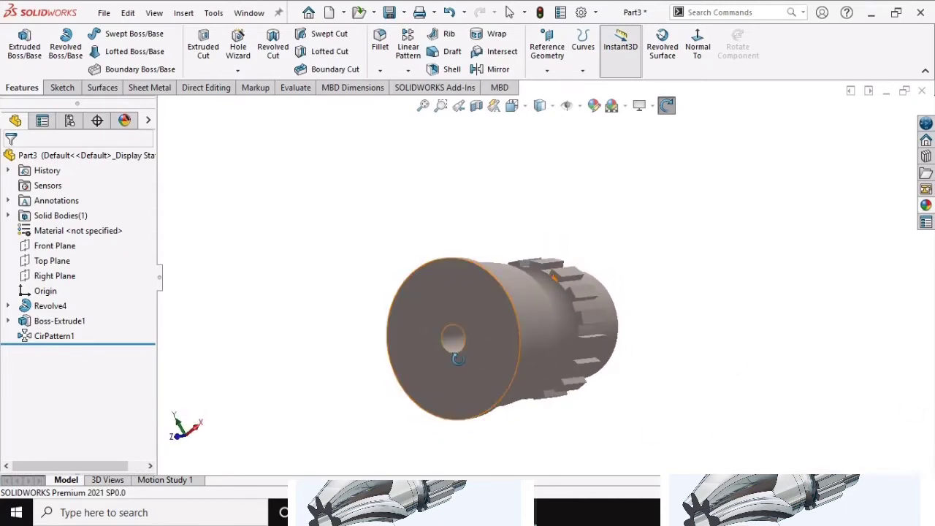
{"action": "left_click", "coordinate": [665, 113]}
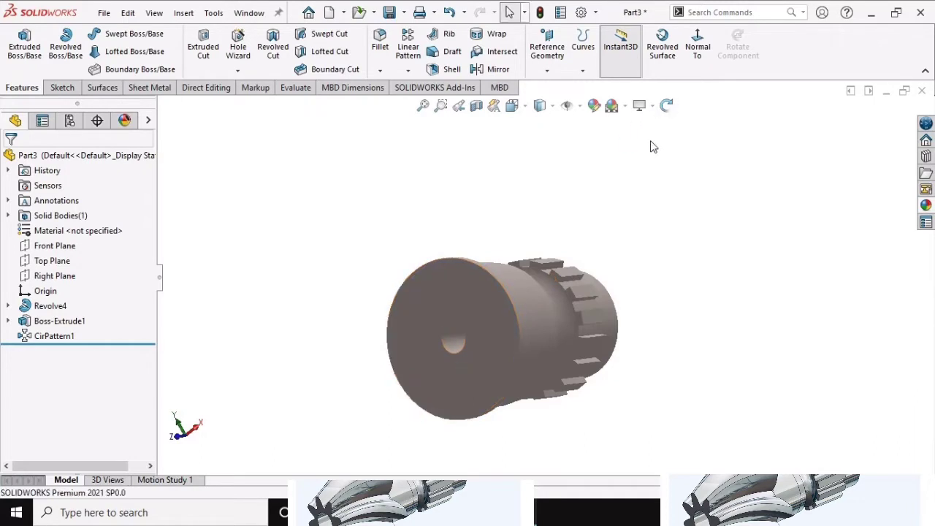
{"action": "left_click", "coordinate": [490, 311]}
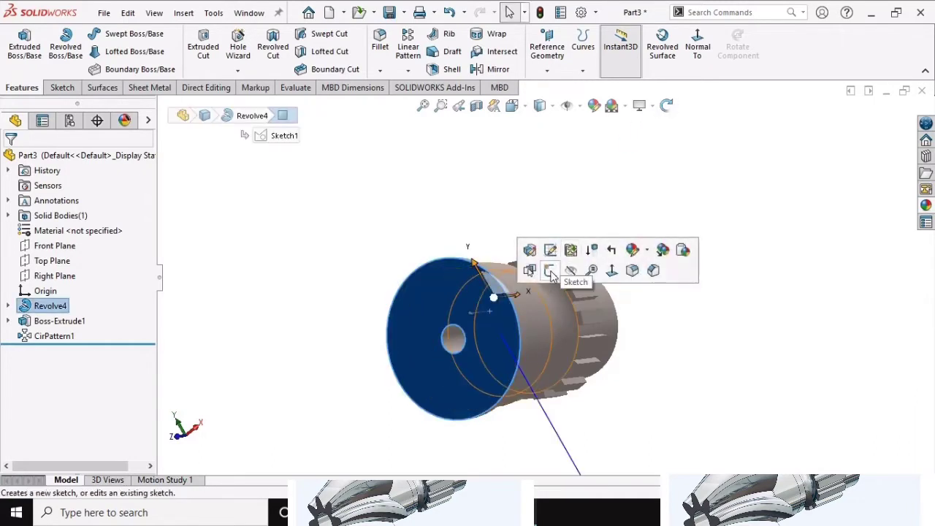
{"action": "left_click", "coordinate": [552, 273]}
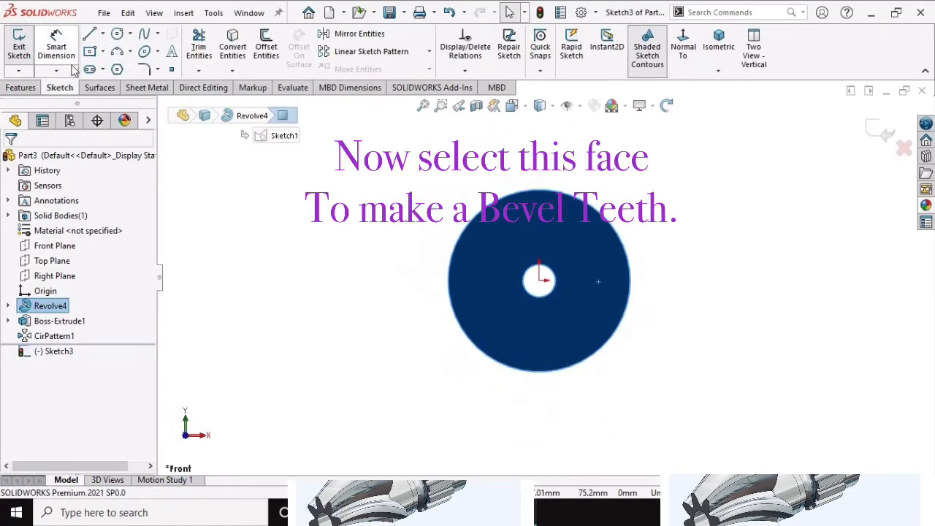
Draw a smaller and a larger circle, both centred on the origin.
{"action": "left_click", "coordinate": [117, 33]}
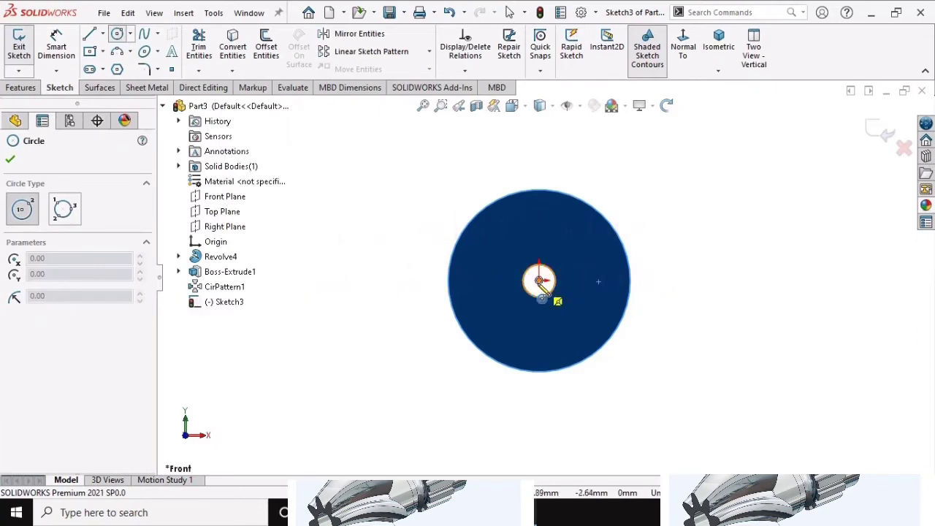
{"action": "left_click", "coordinate": [541, 280]}
{"action": "left_click", "coordinate": [611, 192]}
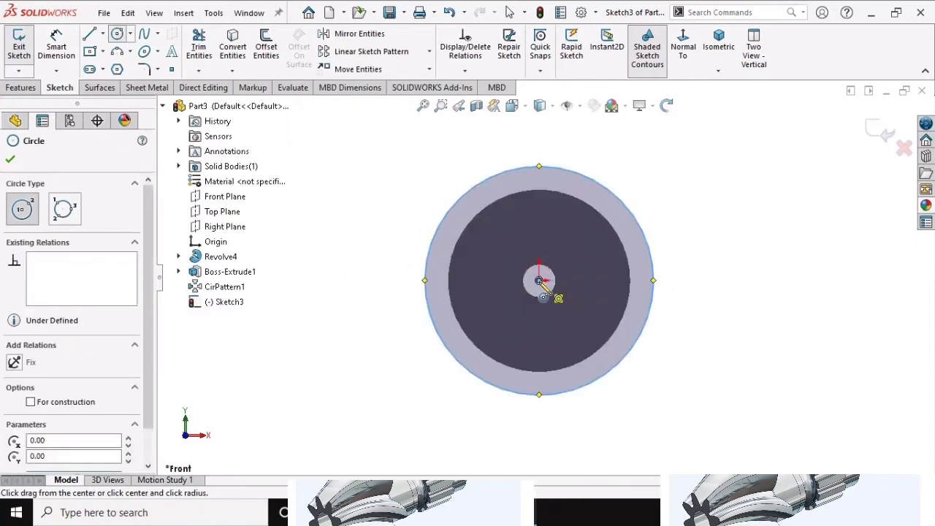
{"action": "left_click", "coordinate": [539, 280]}
{"action": "left_click", "coordinate": [651, 186]}
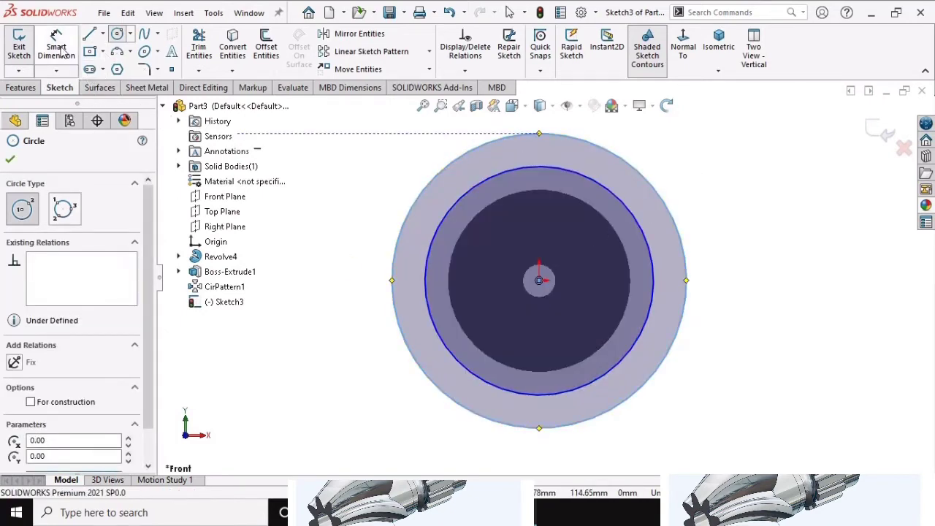
{"action": "key", "text": "Escape"}
{"action": "key", "text": "d"}
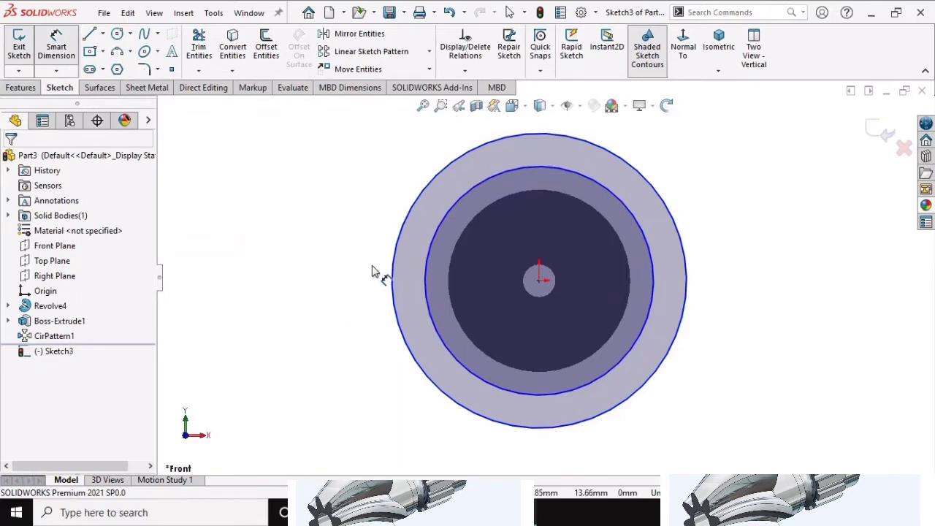
Dimension the outer circle at Ø200 mm and the inner circle at Ø120 mm.
{"action": "left_click", "coordinate": [392, 301]}
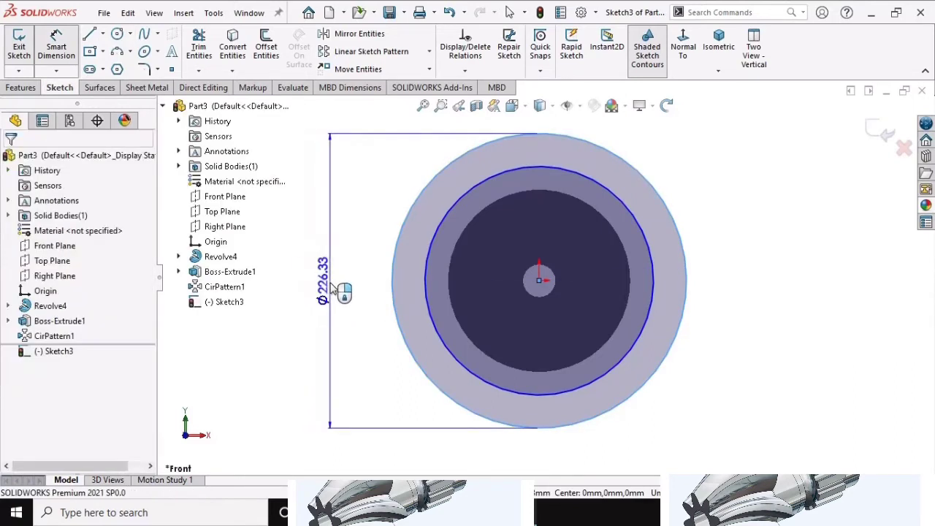
{"action": "left_click", "coordinate": [329, 287]}
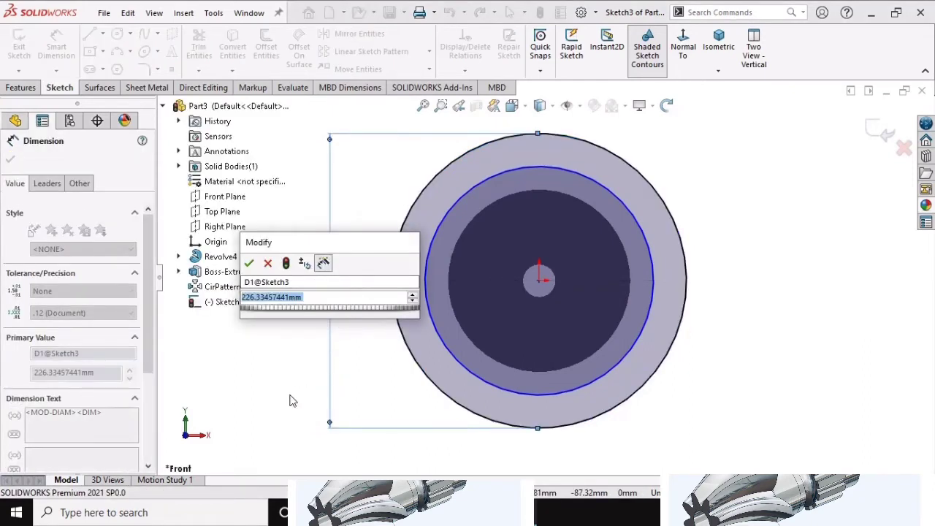
{"action": "type", "text": "2"}
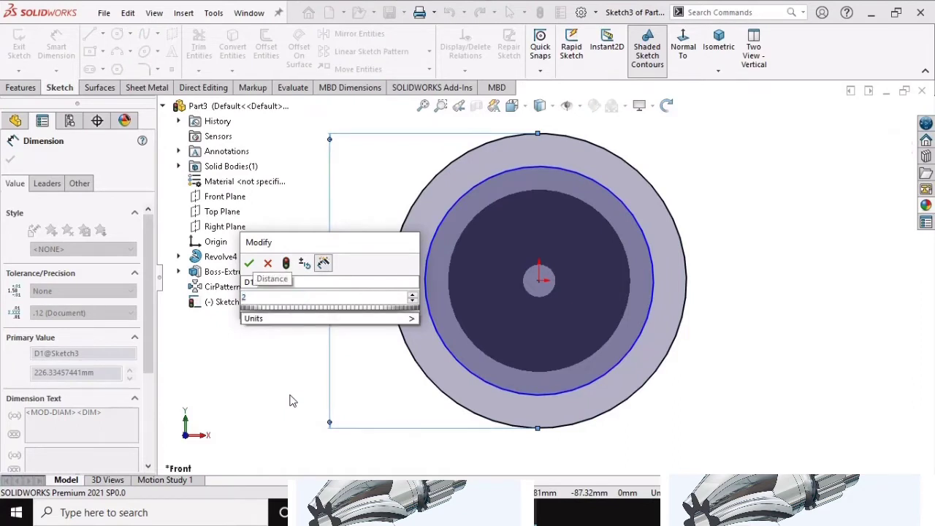
{"action": "type", "text": "00"}
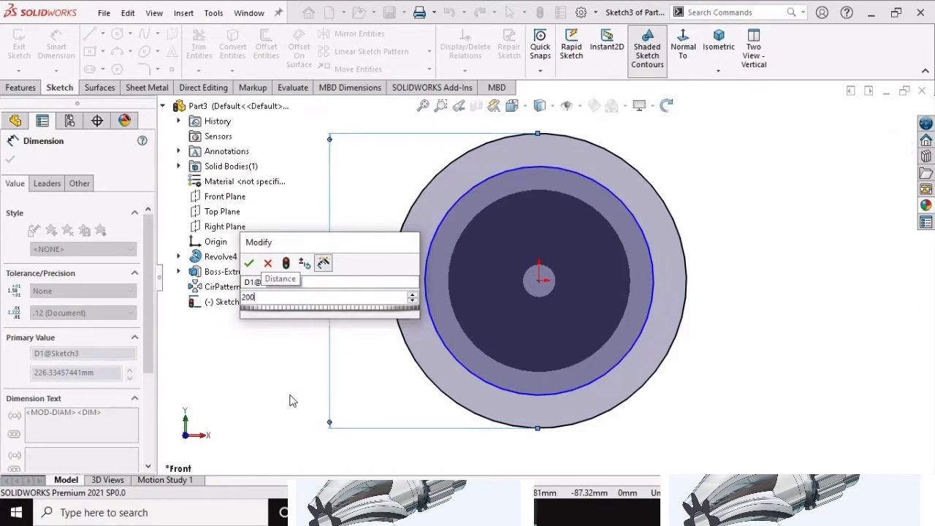
{"action": "key", "text": "Return"}
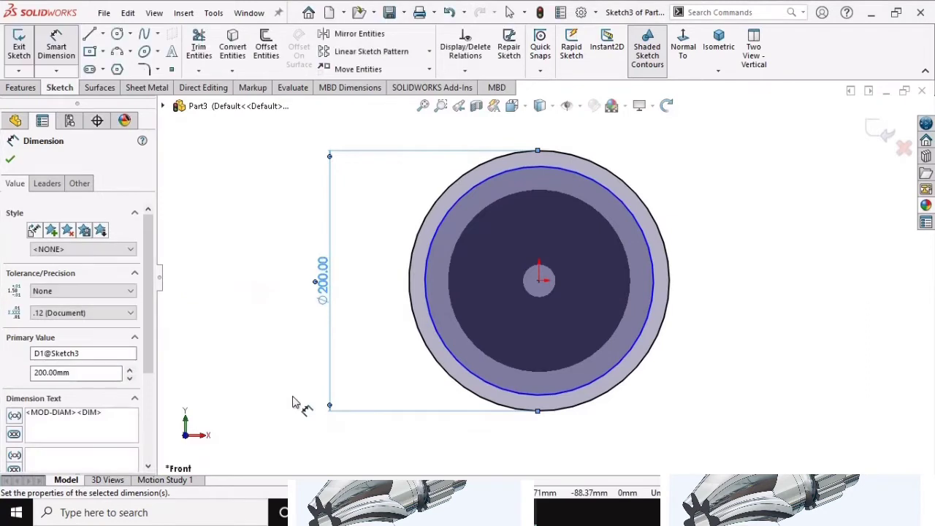
{"action": "left_click", "coordinate": [444, 224]}
{"action": "left_click", "coordinate": [380, 273]}
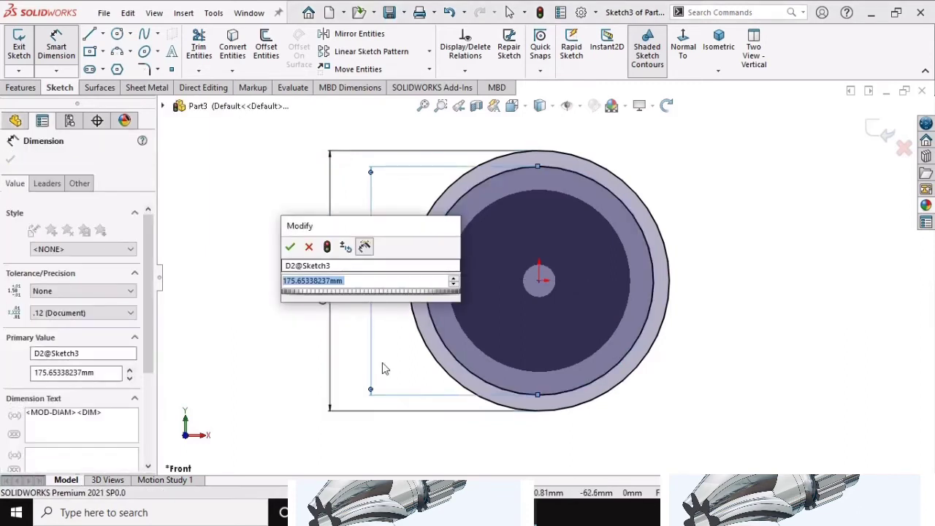
{"action": "type", "text": "1"}
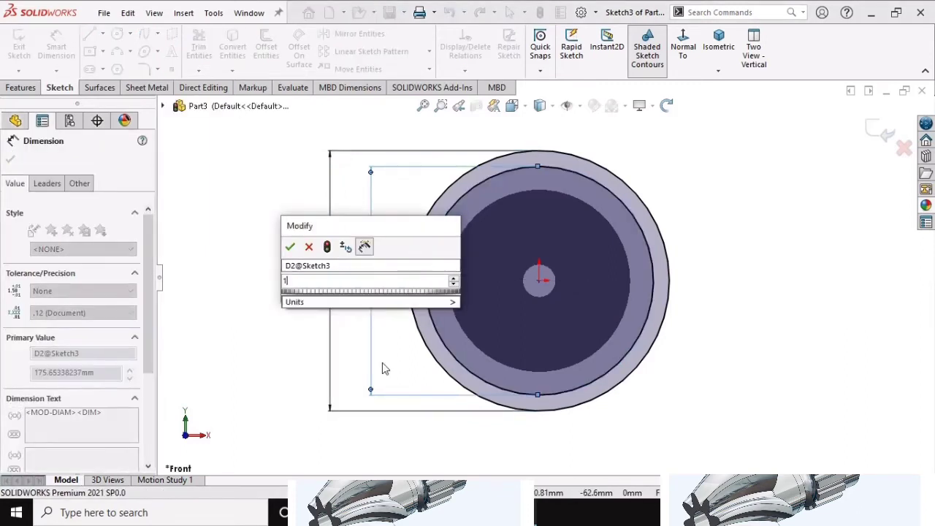
{"action": "type", "text": "20"}
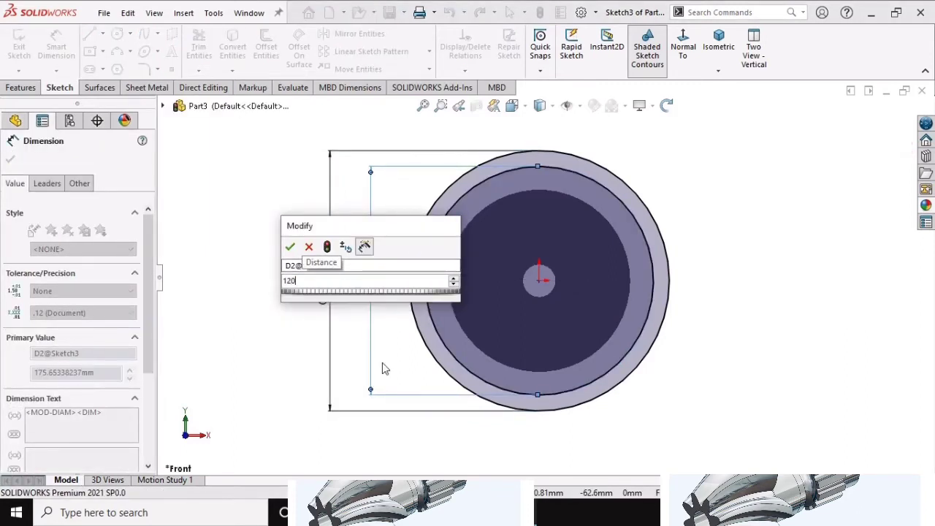
{"action": "key", "text": "Return"}
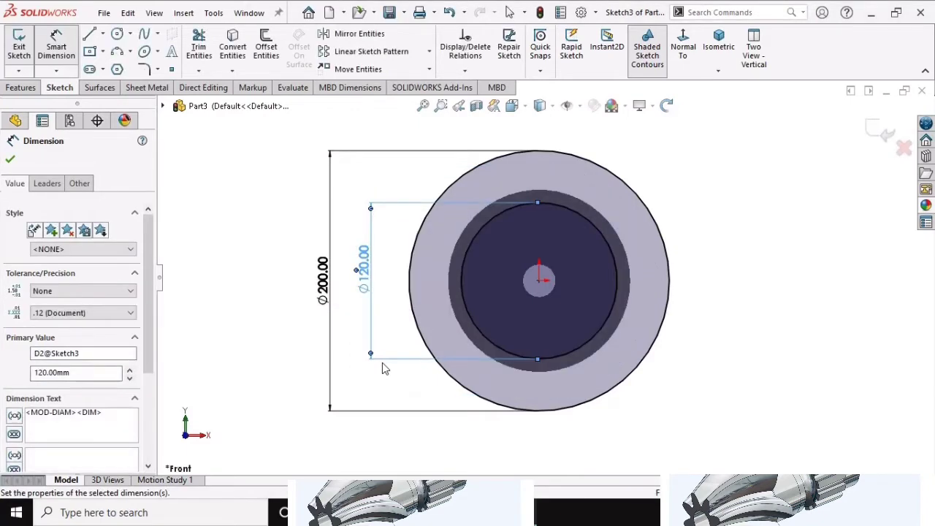
Revise the inner circle's diameter through 130, 140 and 145 to a final Ø150 mm.
{"action": "double_click", "coordinate": [365, 272]}
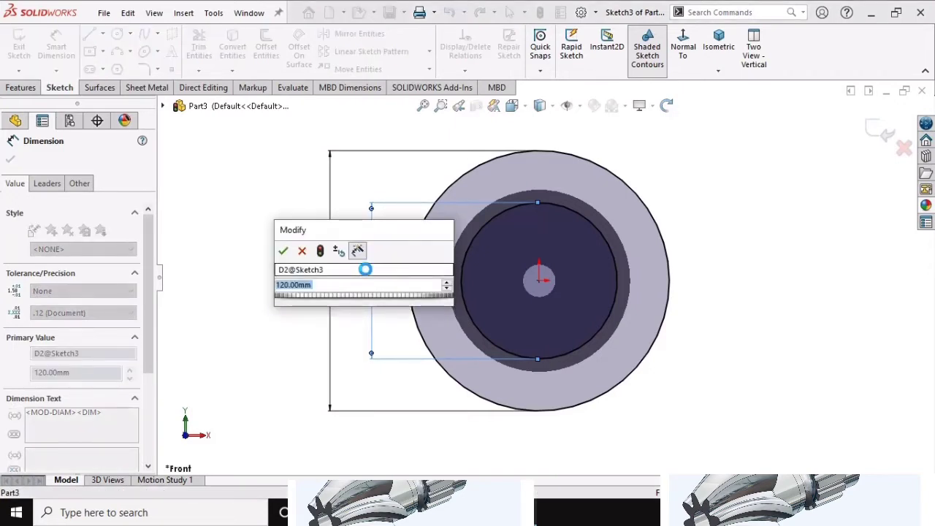
{"action": "type", "text": "1"}
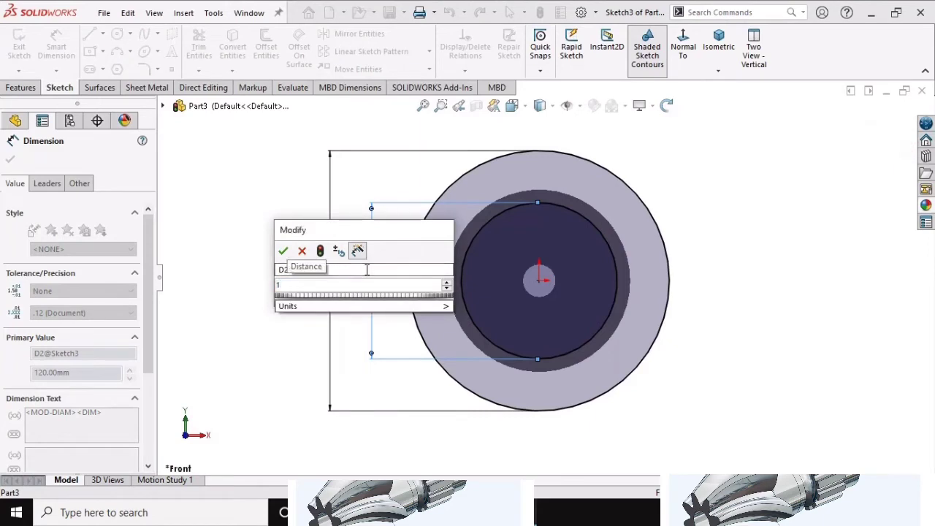
{"action": "type", "text": "30"}
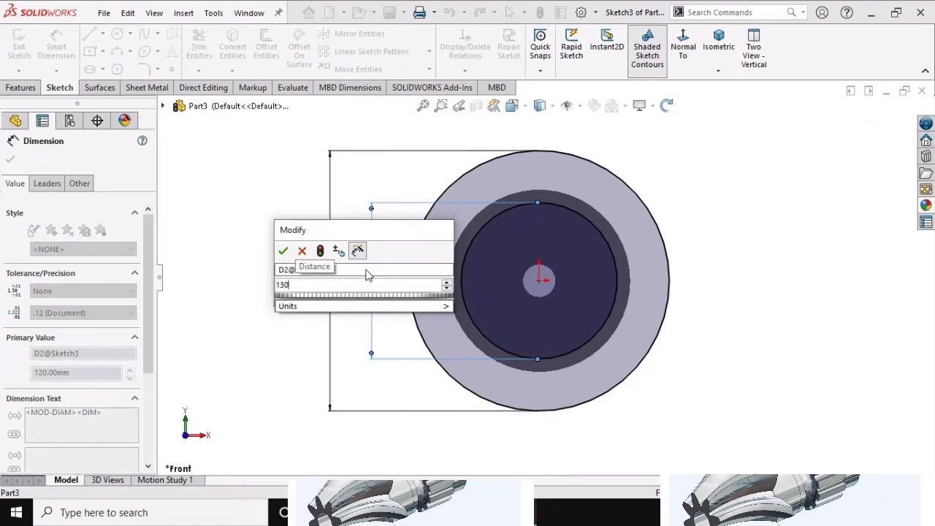
{"action": "key", "text": "Return"}
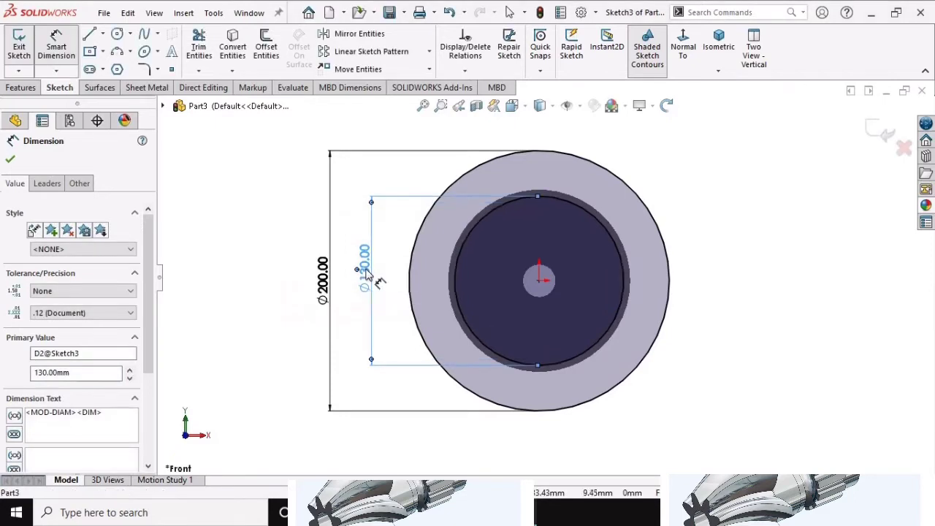
{"action": "double_click", "coordinate": [365, 271]}
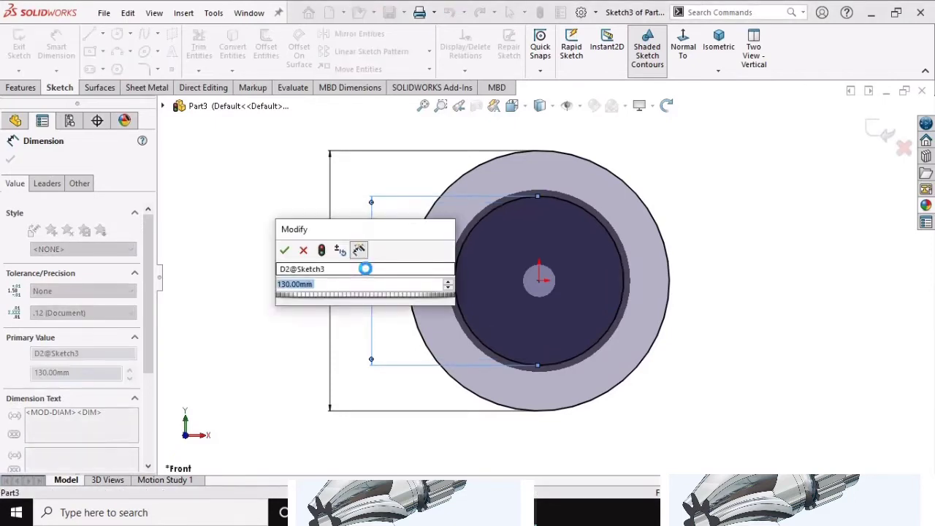
{"action": "type", "text": "140"}
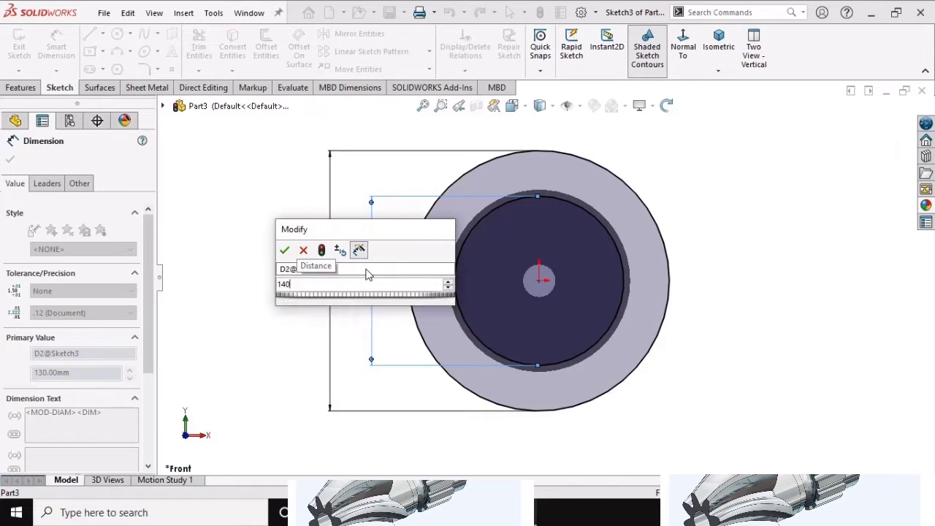
{"action": "key", "text": "Return"}
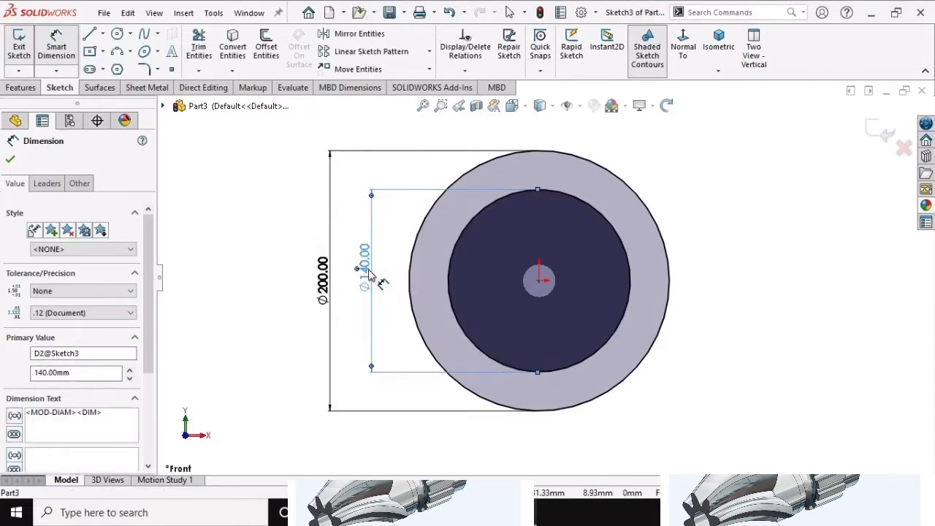
{"action": "double_click", "coordinate": [367, 269]}
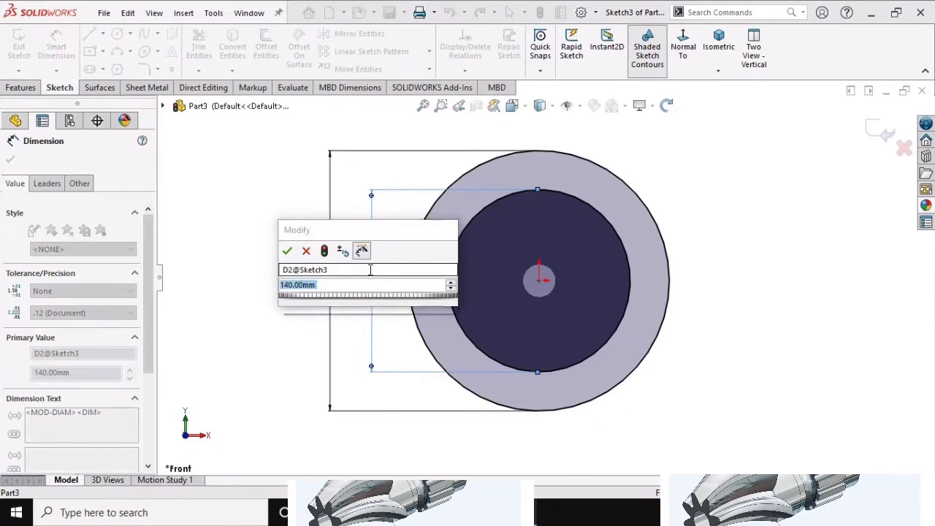
{"action": "type", "text": "145"}
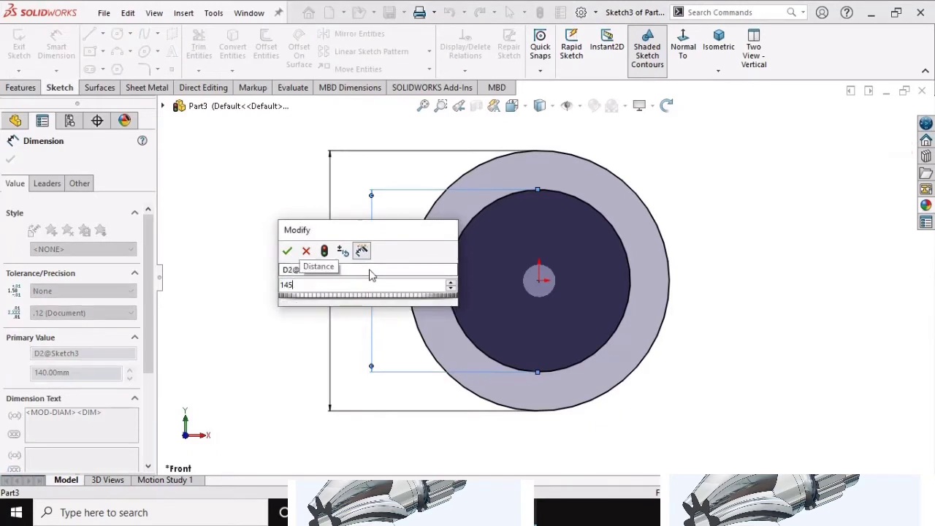
{"action": "key", "text": "Return"}
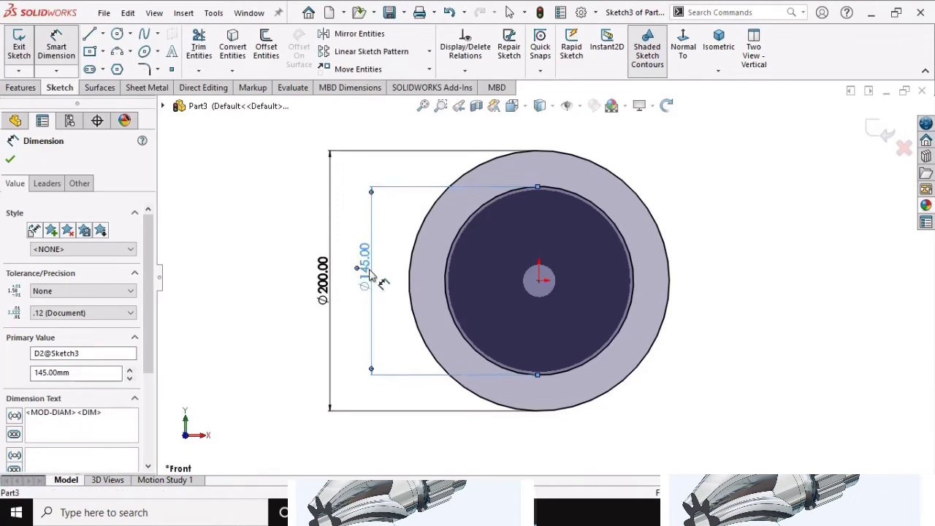
{"action": "double_click", "coordinate": [369, 271]}
{"action": "type", "text": "1"}
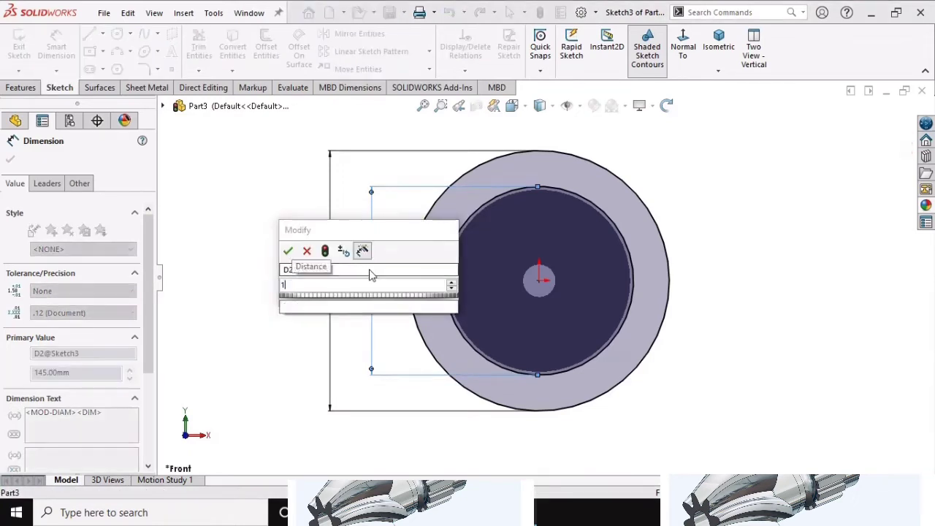
{"action": "type", "text": "50"}
{"action": "key", "text": "Return"}
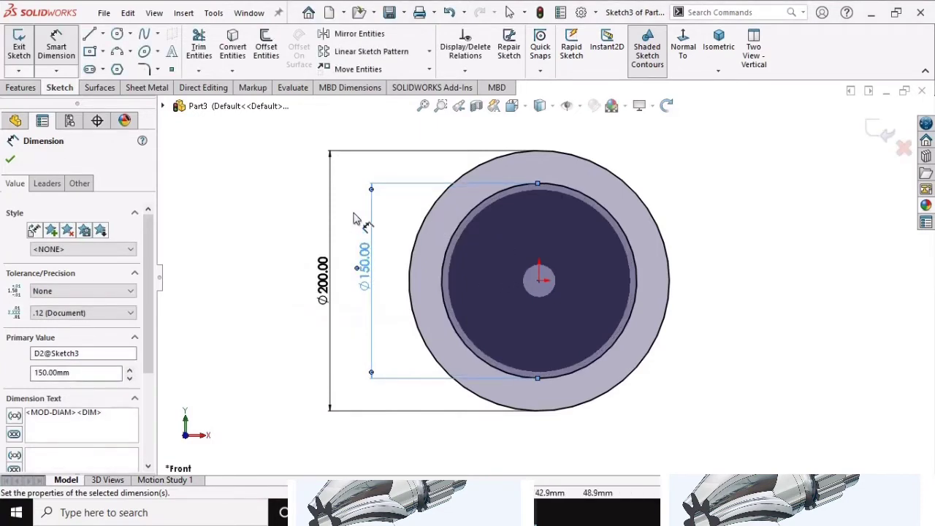
Bring up the Arc flyout's drawing types on the Sketch toolbar.
{"action": "scroll", "coordinate": [555, 187], "scroll_direction": "down", "scroll_amount": 2}
{"action": "scroll", "coordinate": [555, 187], "scroll_direction": "up", "scroll_amount": 1}
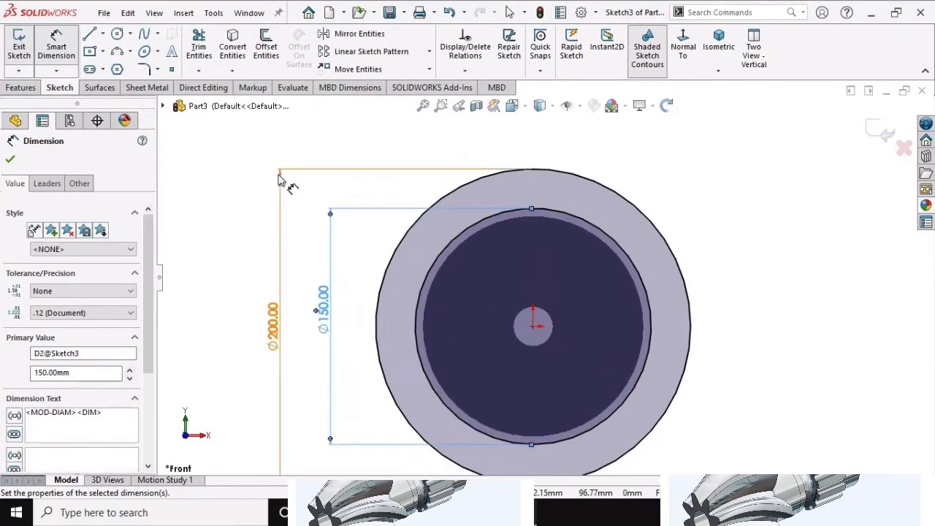
{"action": "left_click", "coordinate": [131, 56]}
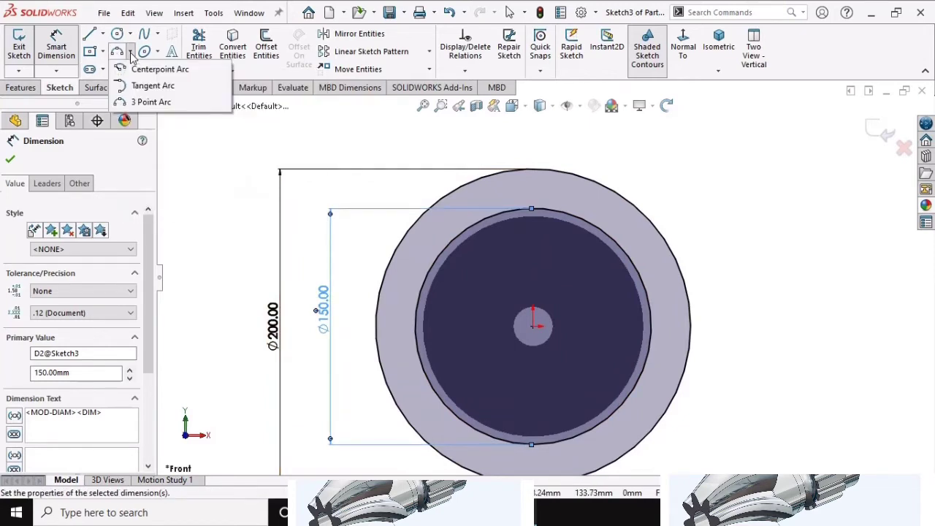
Draw a three-point arc from the top of the Ø200 circle down to the Ø150 circle.
{"action": "left_click", "coordinate": [151, 102]}
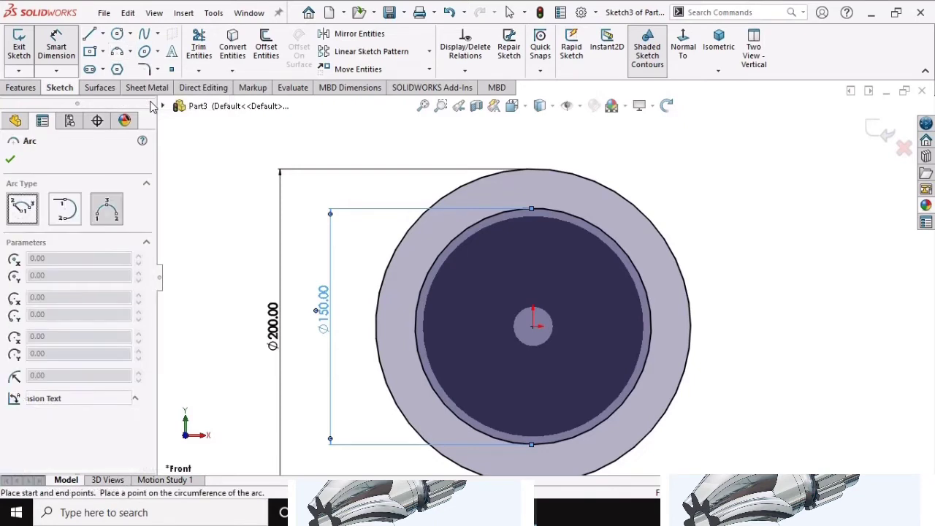
{"action": "left_click", "coordinate": [532, 169]}
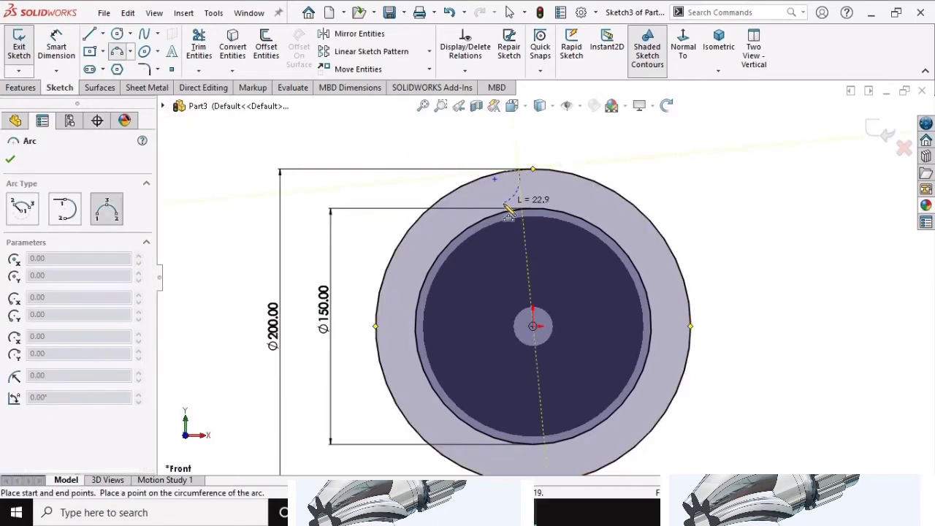
{"action": "scroll", "coordinate": [506, 216], "scroll_direction": "down", "scroll_amount": 1}
{"action": "left_click", "coordinate": [508, 218]}
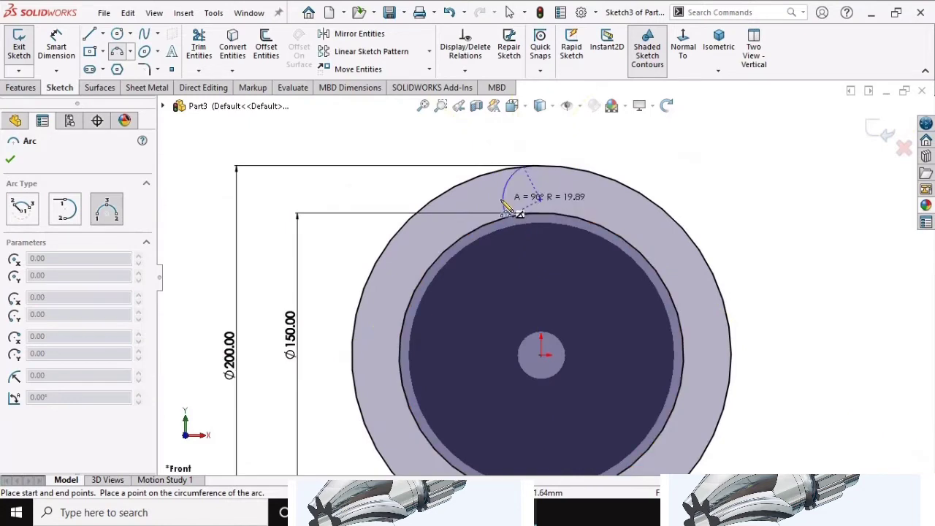
{"action": "scroll", "coordinate": [510, 197], "scroll_direction": "down", "scroll_amount": 1}
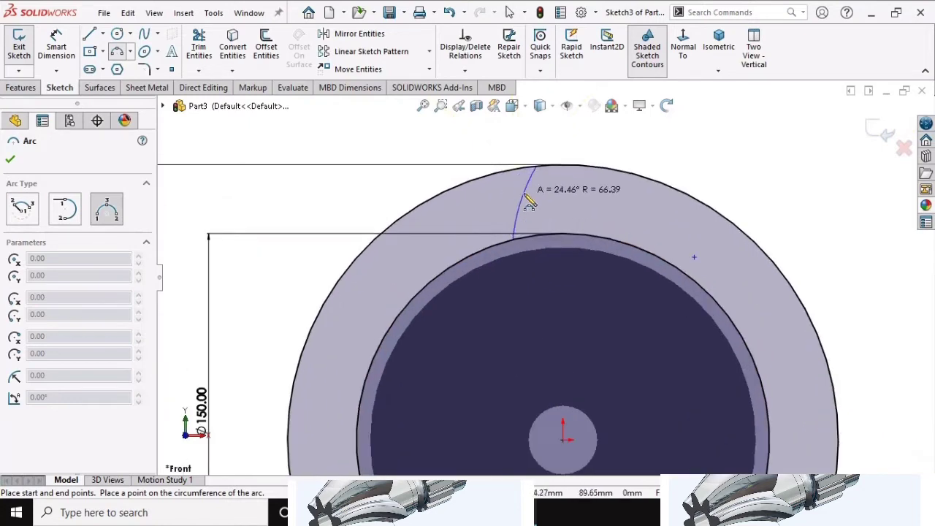
{"action": "left_click", "coordinate": [528, 201]}
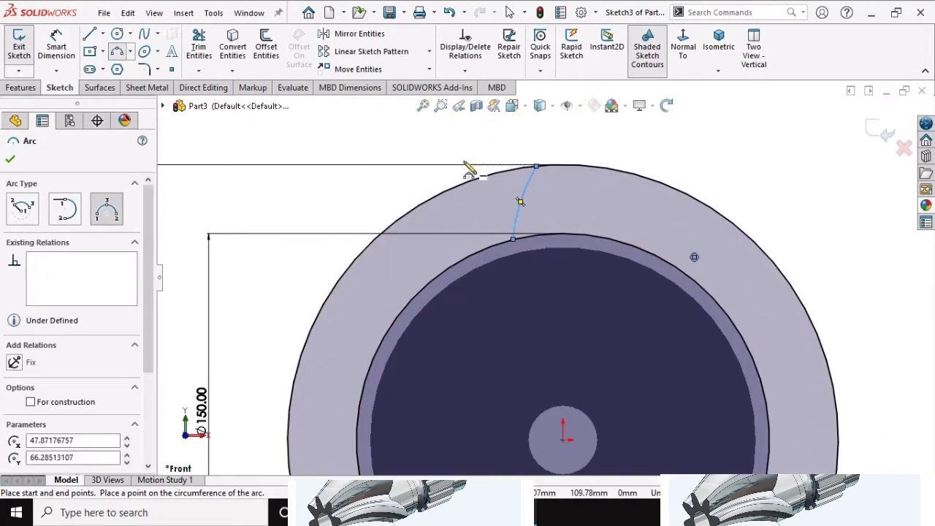
{"action": "scroll", "coordinate": [468, 167], "scroll_direction": "up", "scroll_amount": 2}
{"action": "scroll", "coordinate": [436, 171], "scroll_direction": "up", "scroll_amount": 1}
{"action": "scroll", "coordinate": [592, 321], "scroll_direction": "down", "scroll_amount": 1}
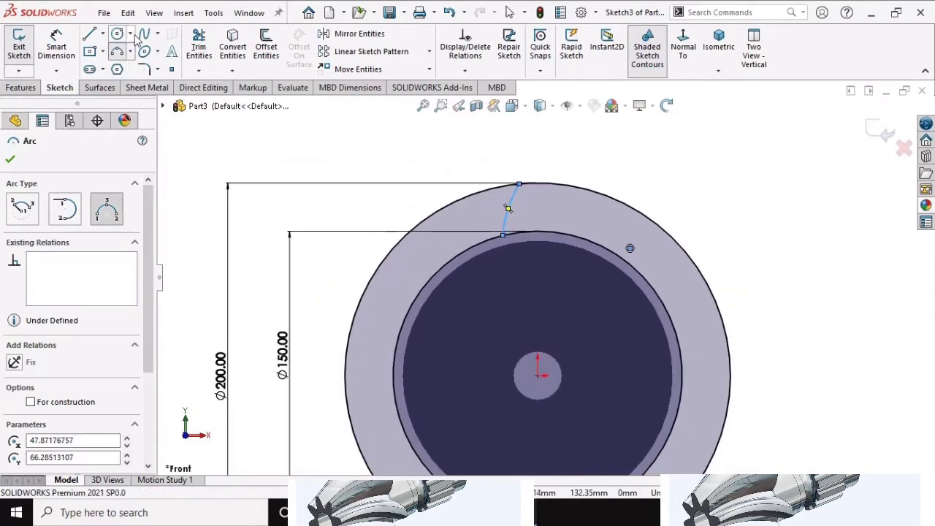
{"action": "left_click", "coordinate": [103, 34]}
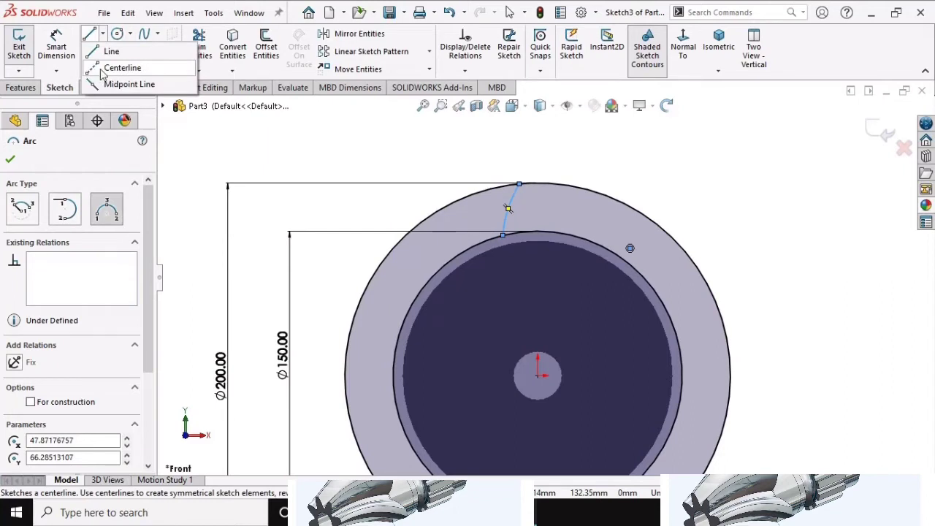
Draw a vertical centerline from the circle centre up past the outer circle.
{"action": "left_click", "coordinate": [102, 69]}
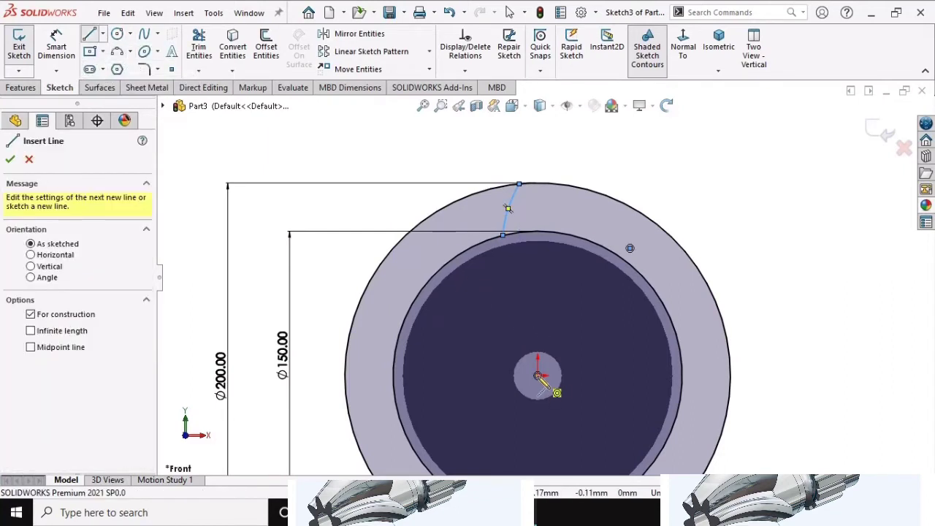
{"action": "left_click", "coordinate": [537, 375]}
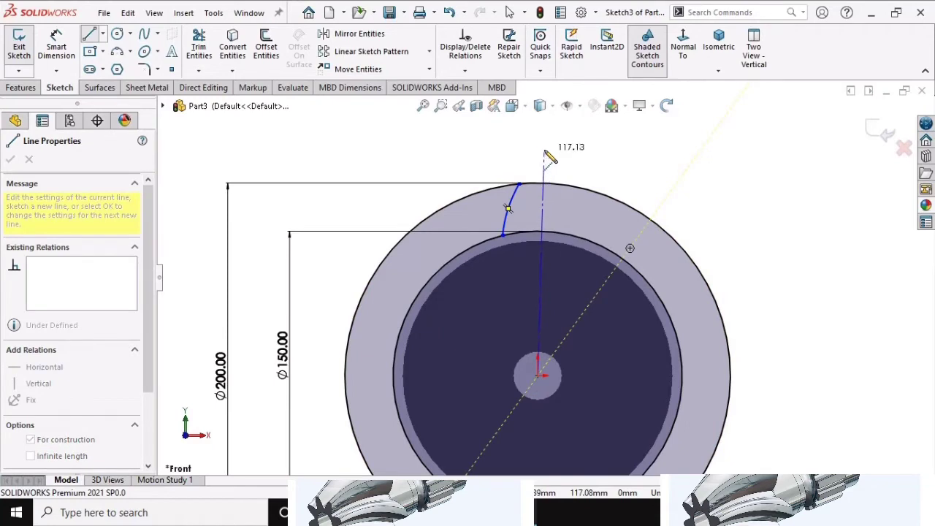
{"action": "left_click", "coordinate": [537, 153]}
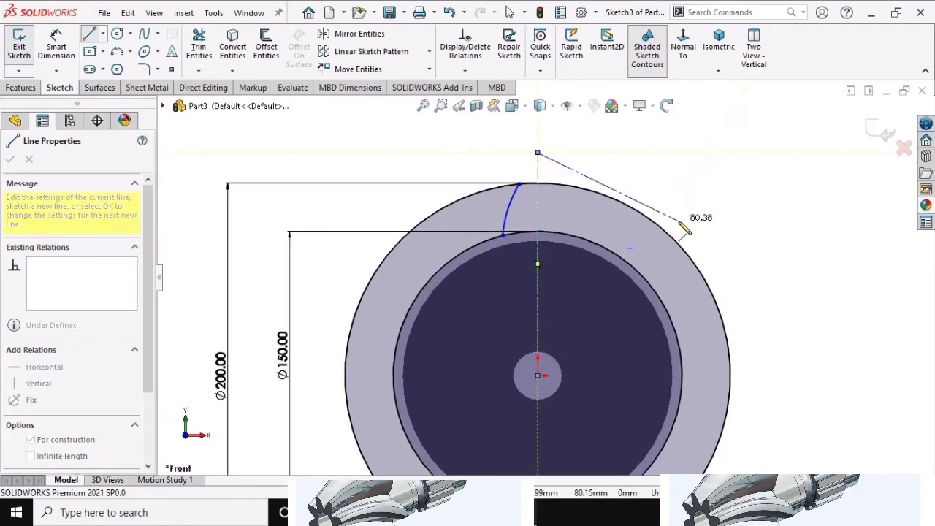
{"action": "key", "text": "Escape"}
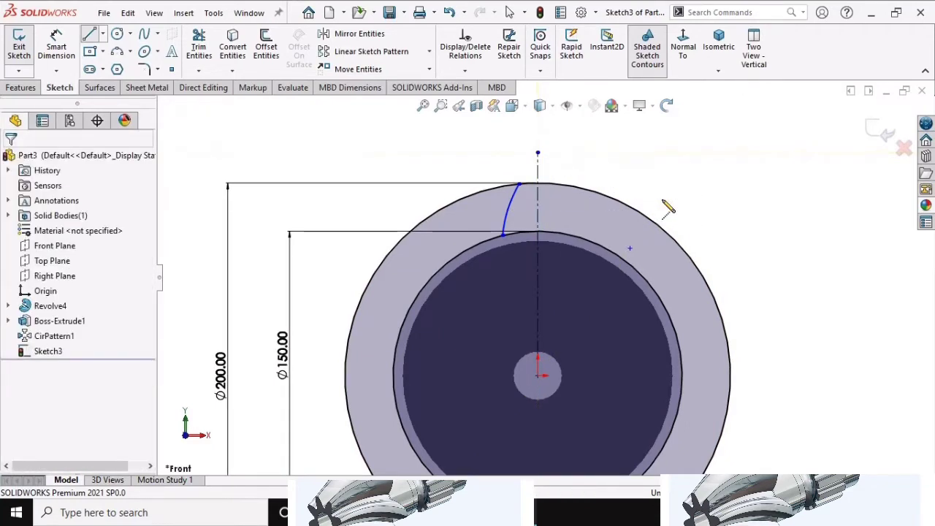
{"action": "scroll", "coordinate": [552, 230], "scroll_direction": "down", "scroll_amount": 1}
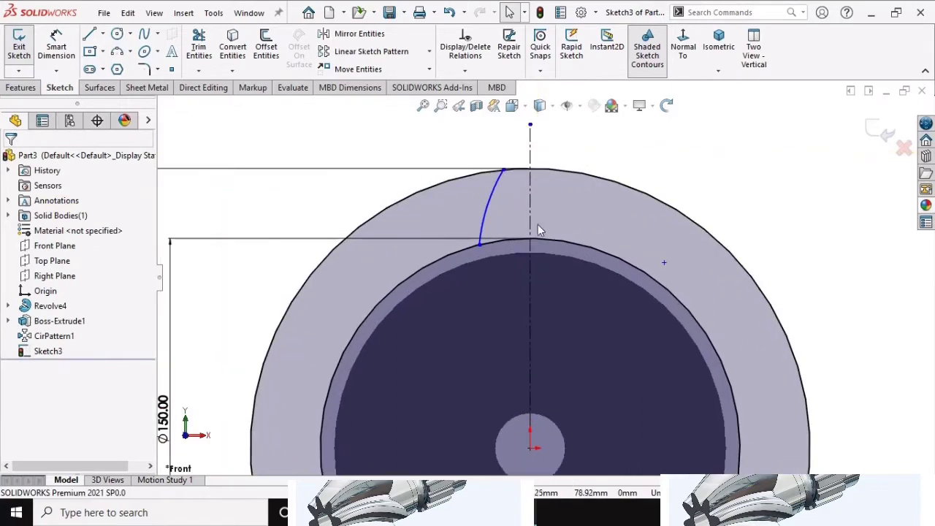
{"action": "scroll", "coordinate": [538, 229], "scroll_direction": "down", "scroll_amount": 1}
{"action": "scroll", "coordinate": [531, 208], "scroll_direction": "down", "scroll_amount": 1}
{"action": "scroll", "coordinate": [511, 201], "scroll_direction": "down", "scroll_amount": 1}
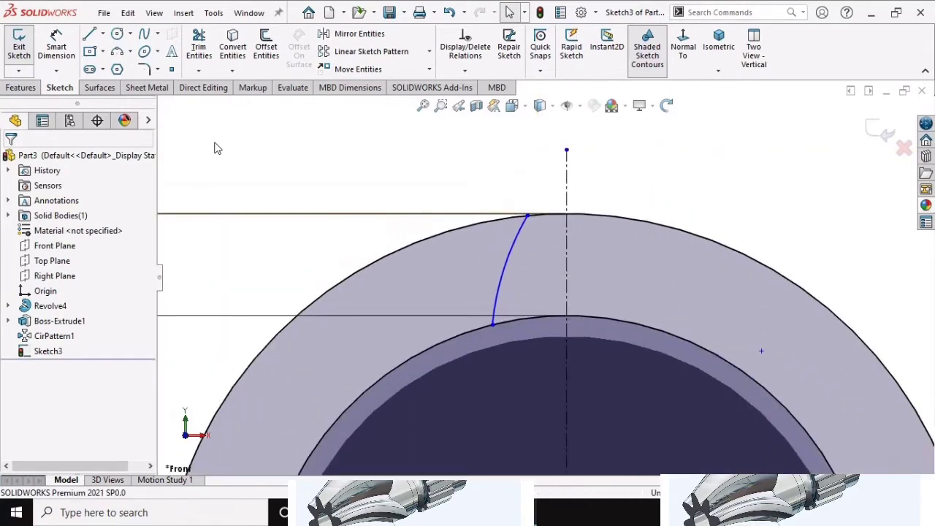
Dimension the arc's top endpoint to the centerline, currently 9.59 mm.
{"action": "left_click", "coordinate": [56, 45]}
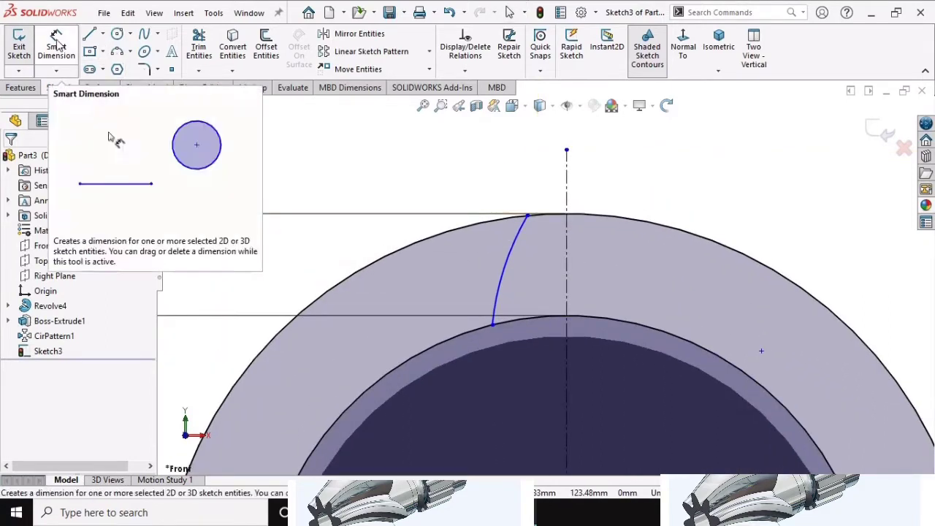
{"action": "left_click", "coordinate": [528, 217]}
{"action": "left_click", "coordinate": [566, 204]}
{"action": "left_click", "coordinate": [545, 189]}
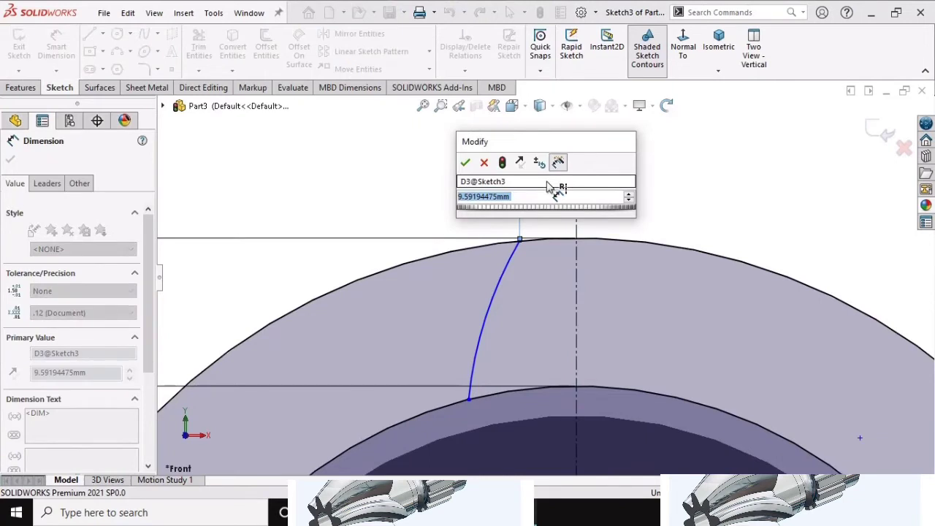
Dimension the arc's top endpoint 8 mm and lower endpoint 18.2 mm from the vertical centerline.
{"action": "type", "text": "8"}
{"action": "key", "text": "Return"}
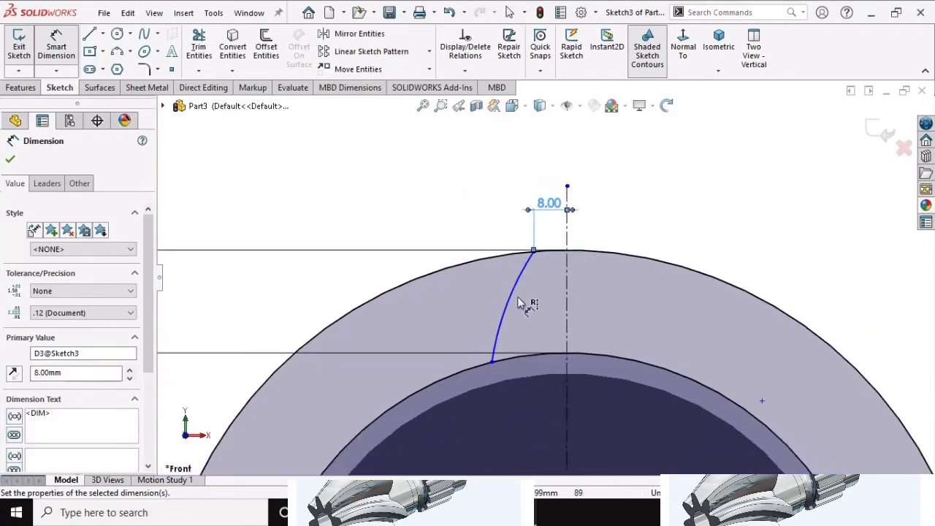
{"action": "left_click", "coordinate": [492, 360]}
{"action": "left_click", "coordinate": [567, 363]}
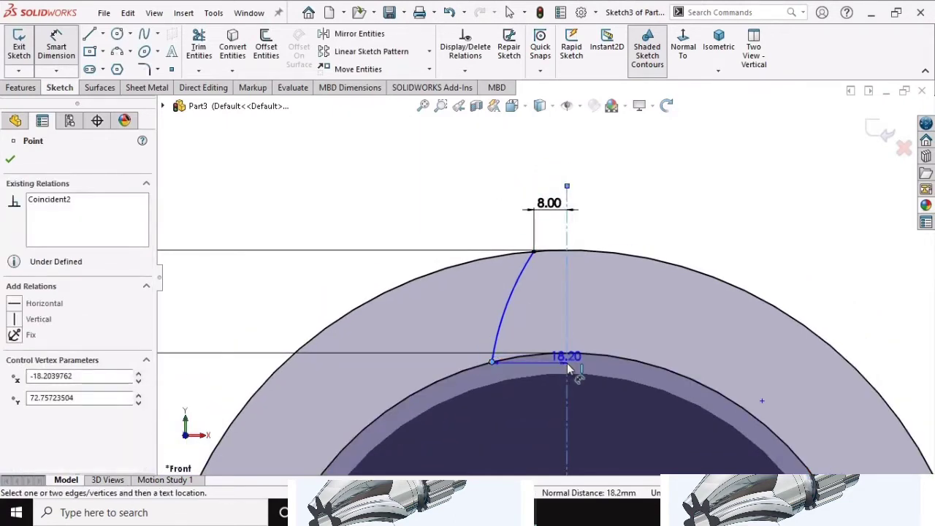
{"action": "left_click", "coordinate": [531, 406]}
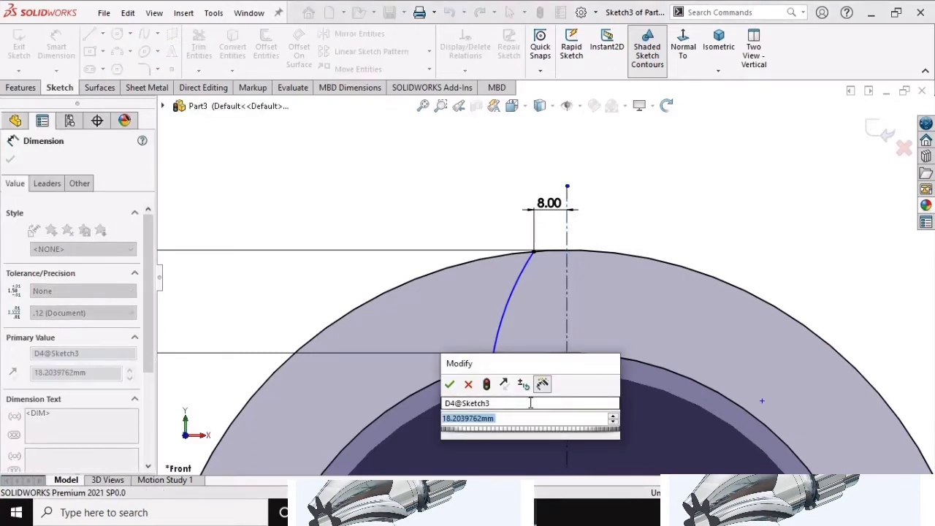
{"action": "type", "text": "18.2"}
{"action": "key", "text": "Return"}
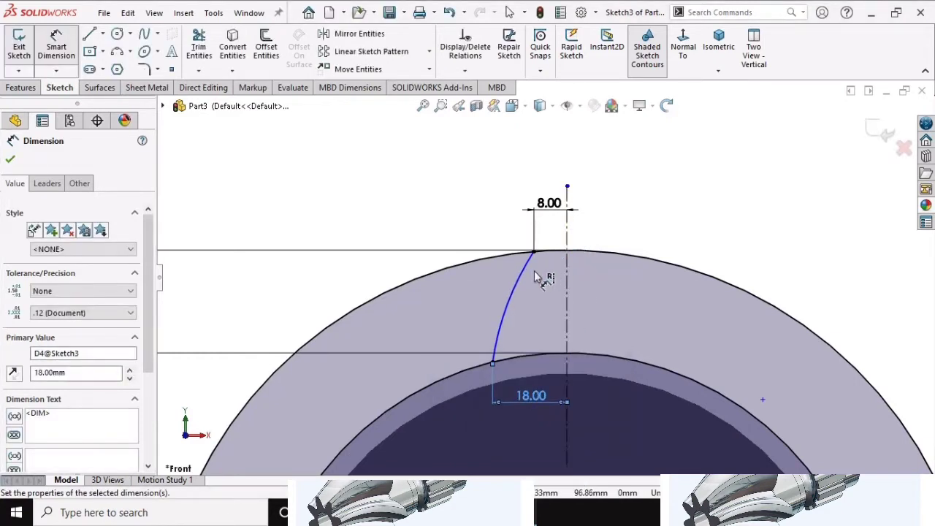
Add a radius dimension to the tooth-flank arc, fixing it at R70 mm.
{"action": "left_click", "coordinate": [520, 292]}
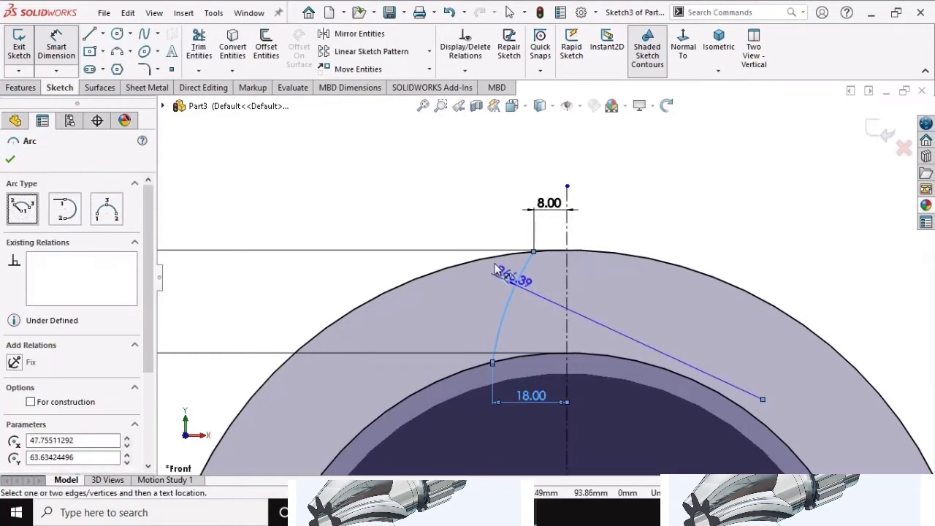
{"action": "left_click", "coordinate": [411, 229]}
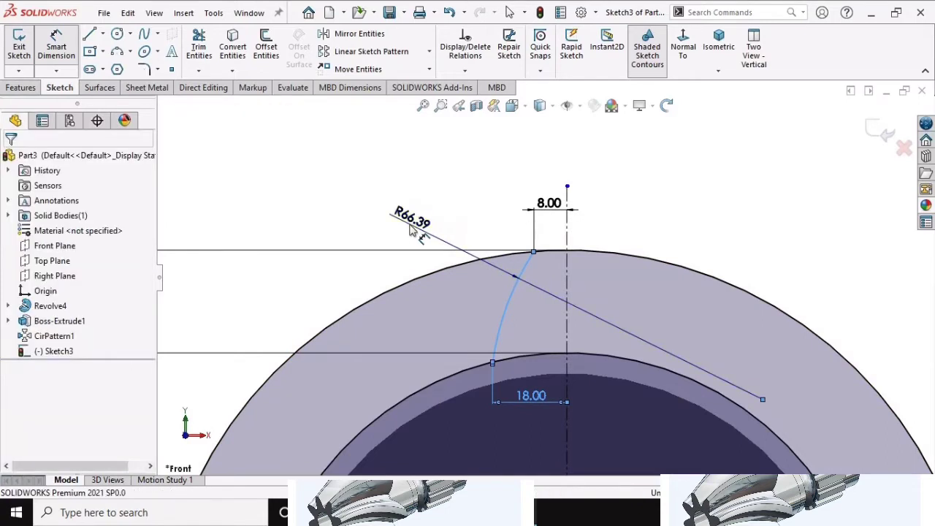
{"action": "type", "text": "70"}
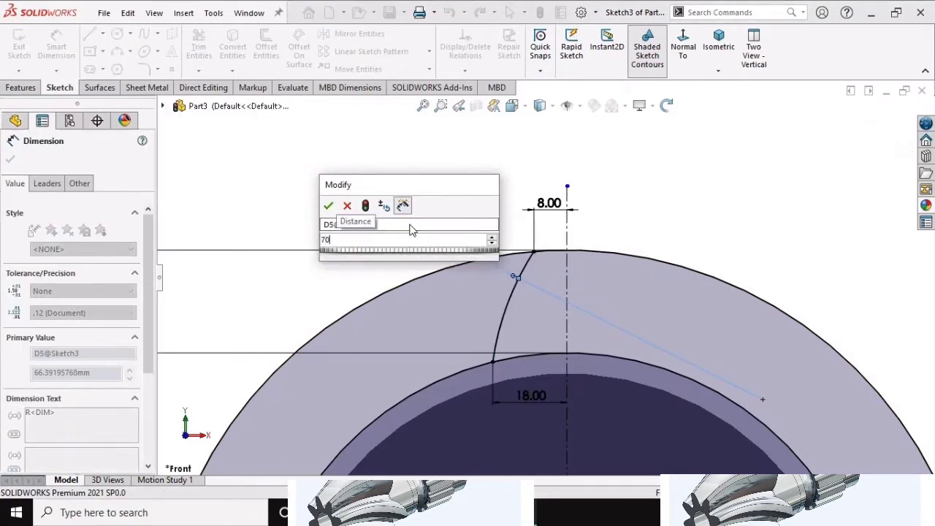
{"action": "key", "text": "Escape"}
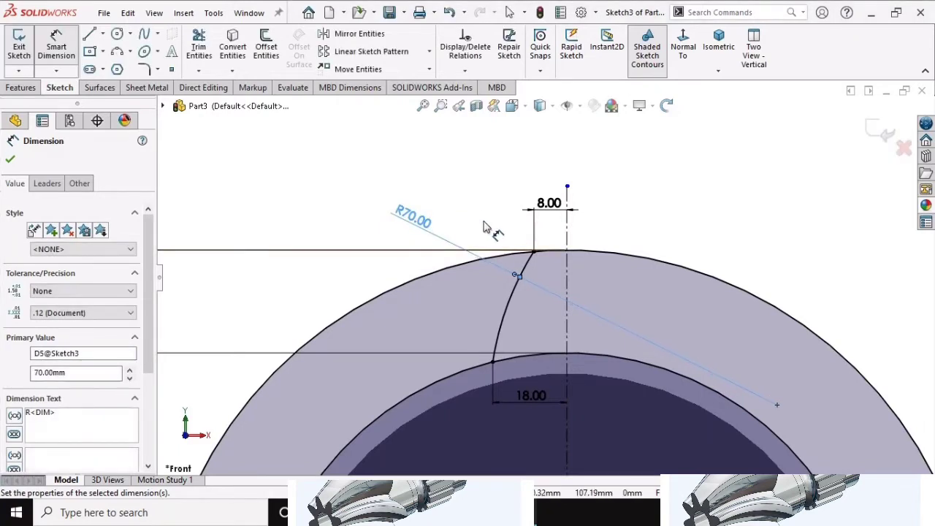
{"action": "scroll", "coordinate": [496, 240], "scroll_direction": "up", "scroll_amount": 1}
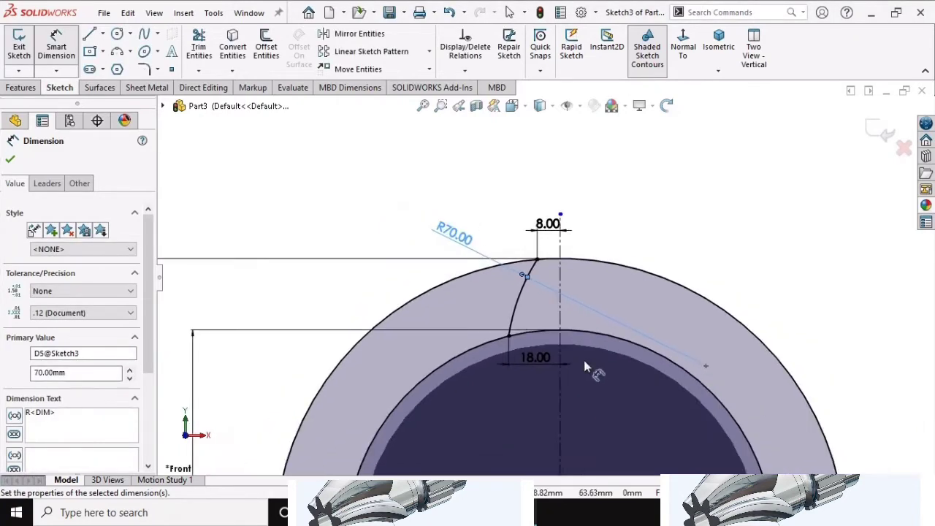
{"action": "scroll", "coordinate": [584, 360], "scroll_direction": "down", "scroll_amount": 2}
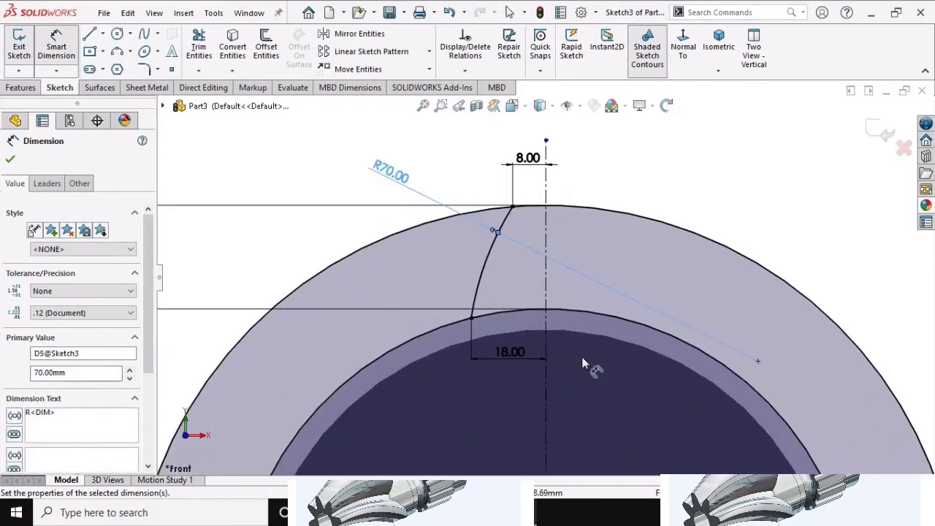
Change the arc's lower endpoint offset from 18 mm to 16 mm.
{"action": "double_click", "coordinate": [509, 354]}
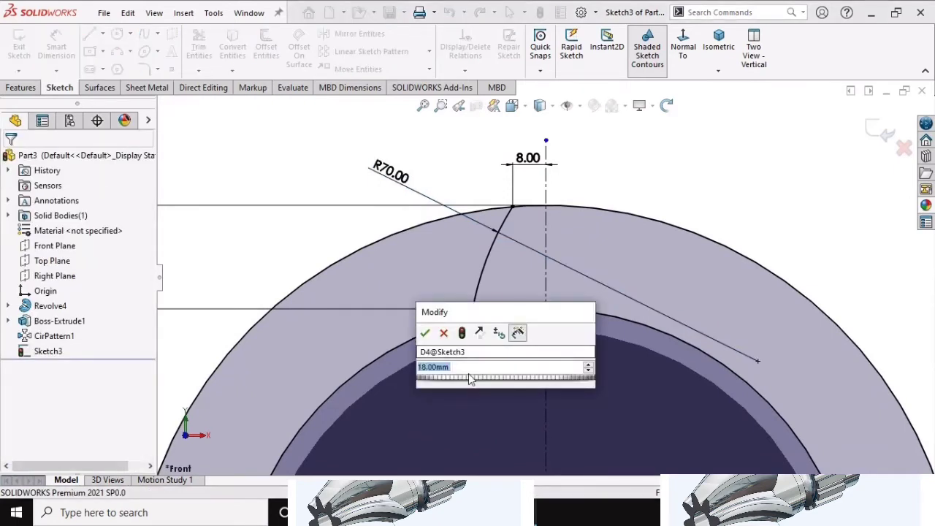
{"action": "type", "text": "1"}
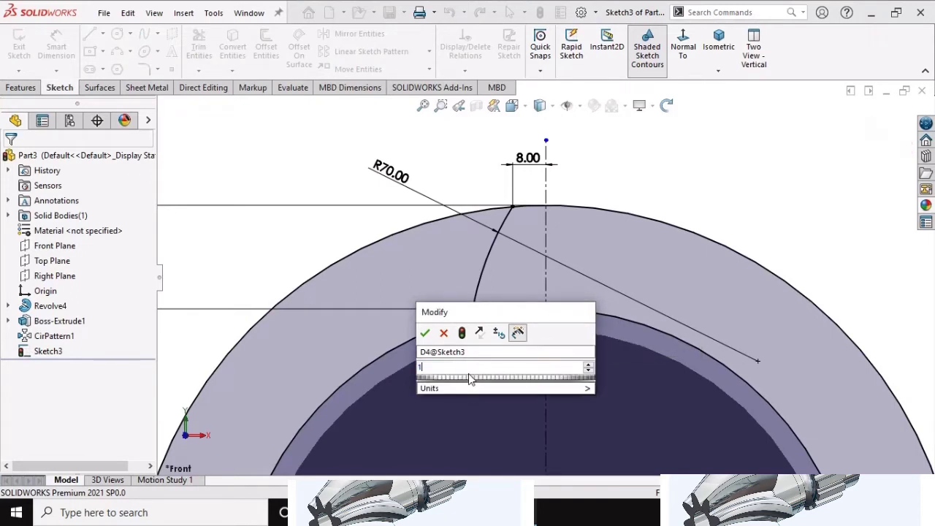
{"action": "type", "text": "6"}
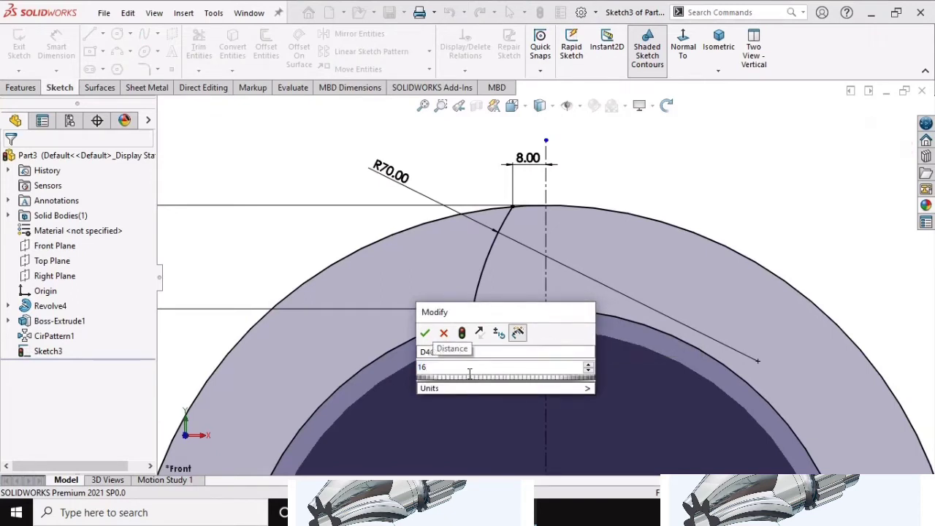
{"action": "key", "text": "Escape"}
{"action": "left_click", "coordinate": [504, 352]}
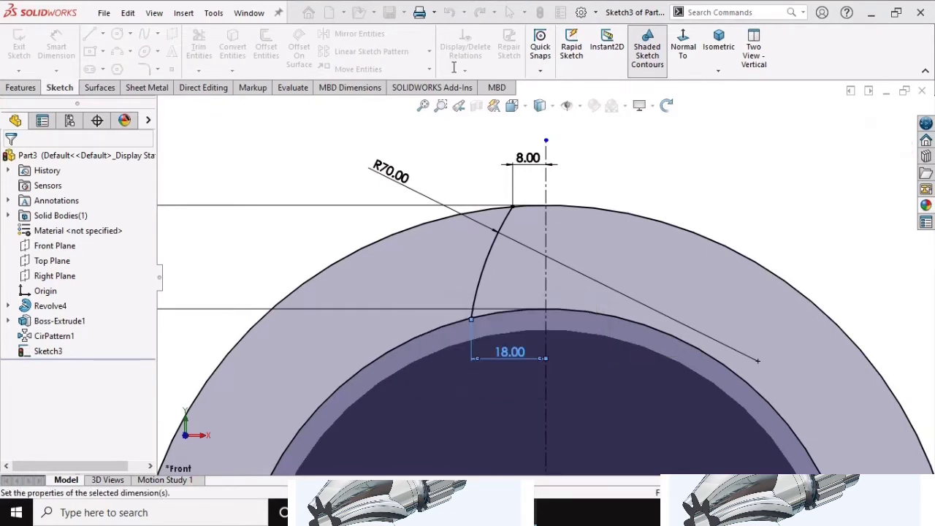
{"action": "key", "text": "Return"}
{"action": "key", "text": "Escape"}
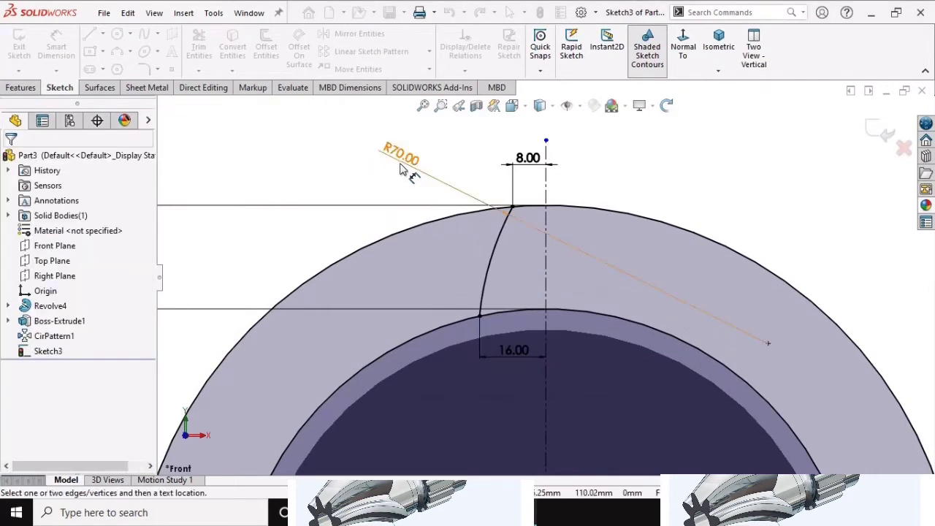
Change the flank arc radius from 70 mm to 80 mm and move the R80 label down-left.
{"action": "left_click", "coordinate": [401, 159]}
{"action": "type", "text": "80"}
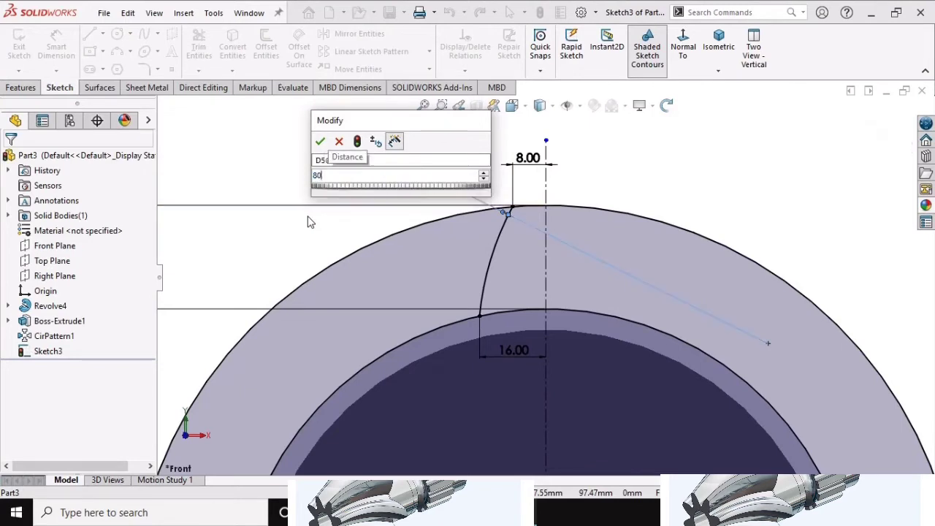
{"action": "key", "text": "Return"}
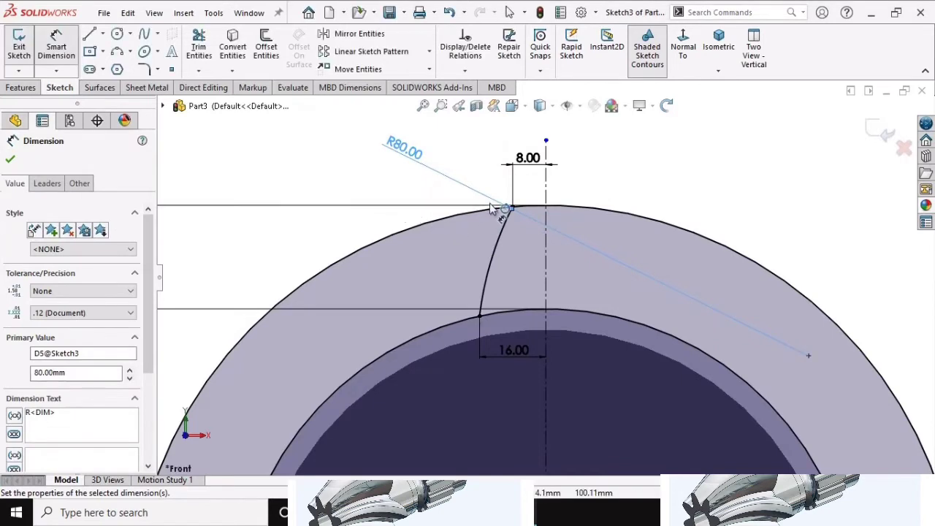
{"action": "left_click_drag", "start_coordinate": [412, 162], "coordinate": [371, 204]}
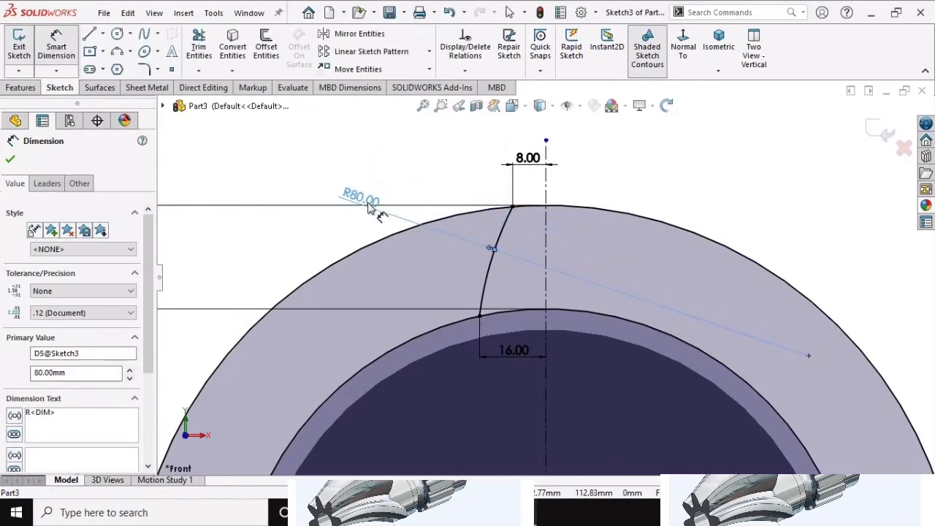
{"action": "double_click", "coordinate": [368, 199]}
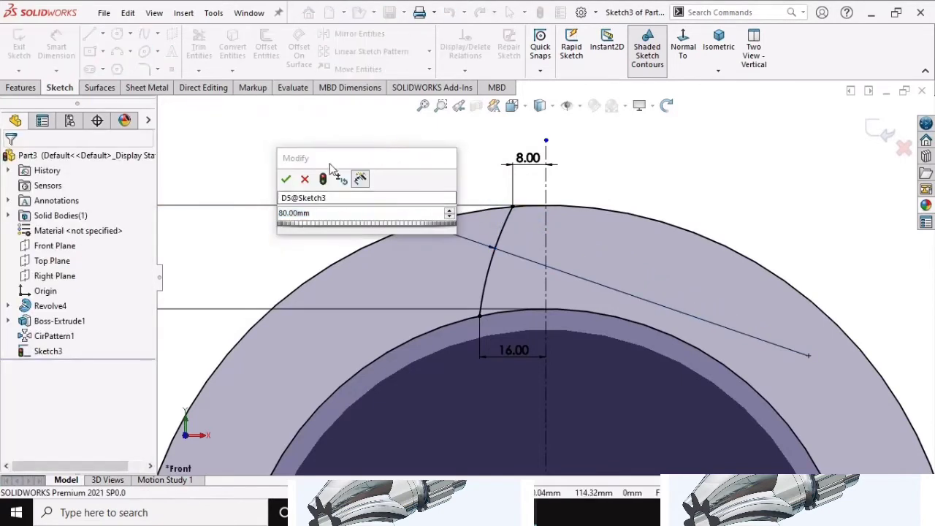
{"action": "left_click", "coordinate": [286, 180]}
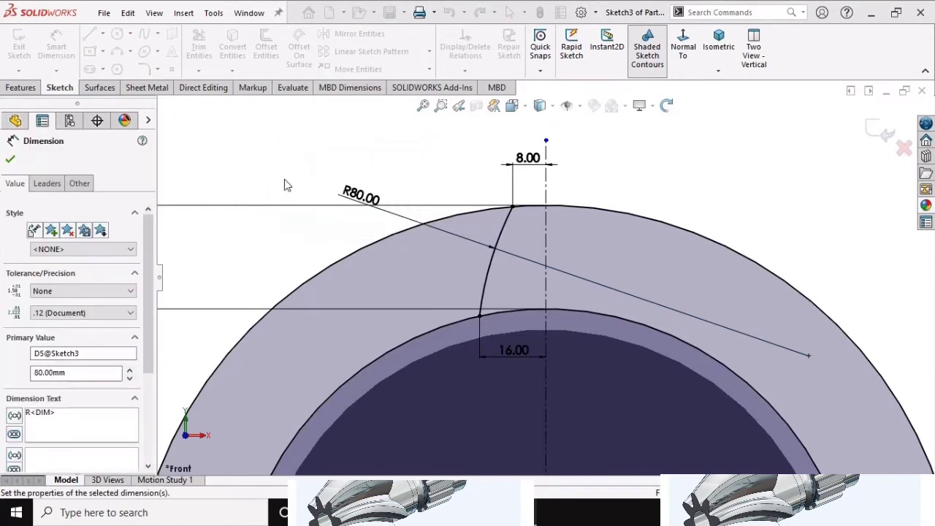
{"action": "scroll", "coordinate": [351, 167], "scroll_direction": "up", "scroll_amount": 2}
{"action": "scroll", "coordinate": [423, 175], "scroll_direction": "up", "scroll_amount": 1}
{"action": "scroll", "coordinate": [544, 293], "scroll_direction": "down", "scroll_amount": 1}
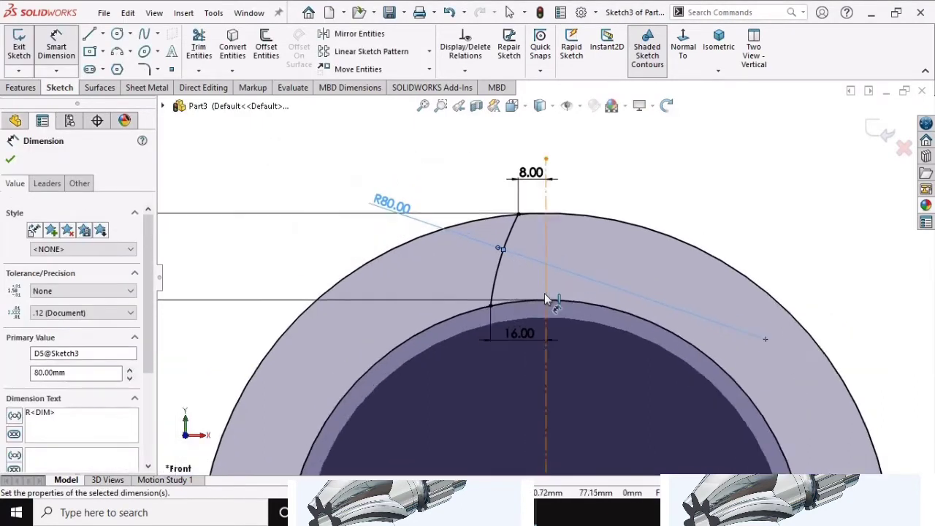
{"action": "scroll", "coordinate": [540, 252], "scroll_direction": "down", "scroll_amount": 2}
{"action": "scroll", "coordinate": [540, 252], "scroll_direction": "up", "scroll_amount": 1}
{"action": "scroll", "coordinate": [520, 282], "scroll_direction": "down", "scroll_amount": 2}
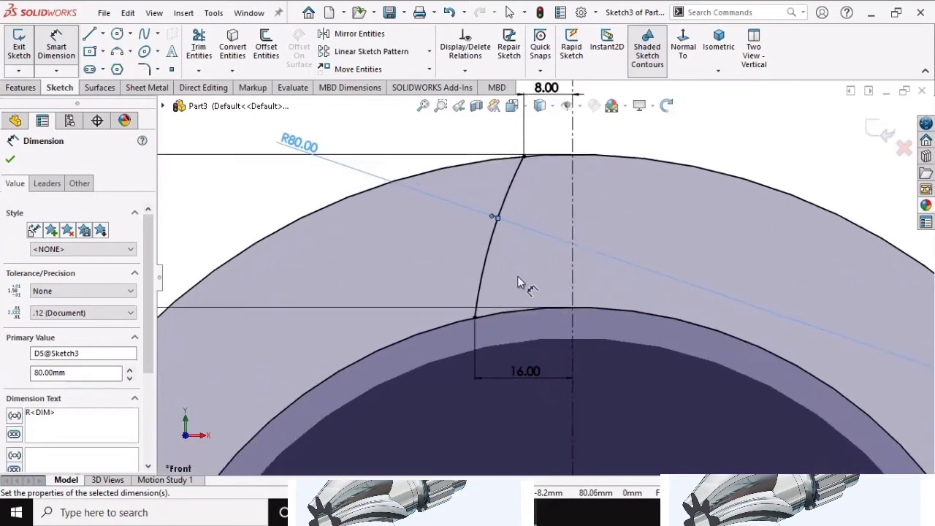
{"action": "scroll", "coordinate": [518, 282], "scroll_direction": "down", "scroll_amount": 1}
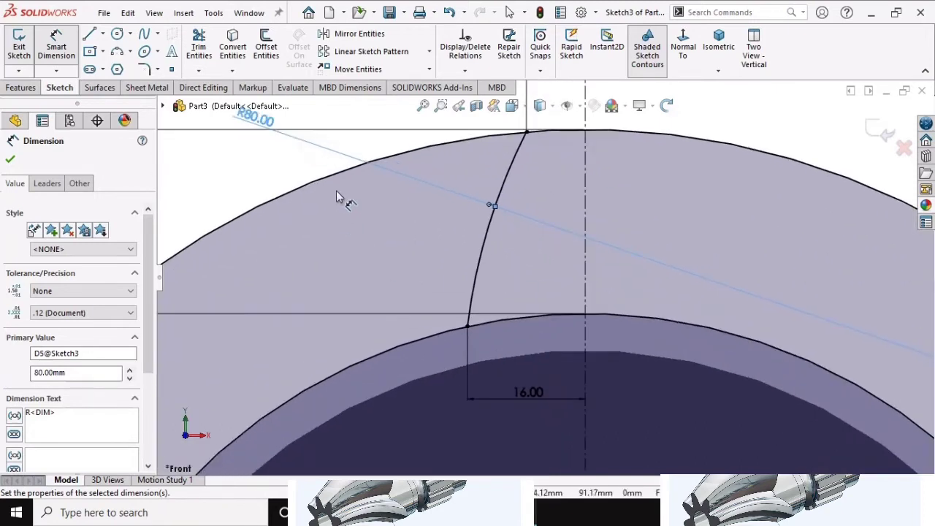
{"action": "scroll", "coordinate": [379, 181], "scroll_direction": "up", "scroll_amount": 1}
{"action": "scroll", "coordinate": [376, 178], "scroll_direction": "up", "scroll_amount": 1}
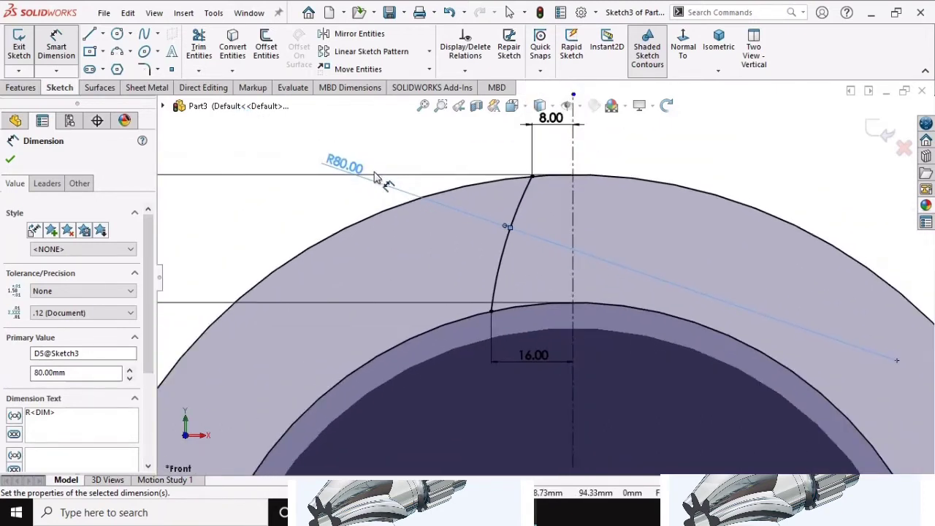
{"action": "scroll", "coordinate": [374, 177], "scroll_direction": "up", "scroll_amount": 1}
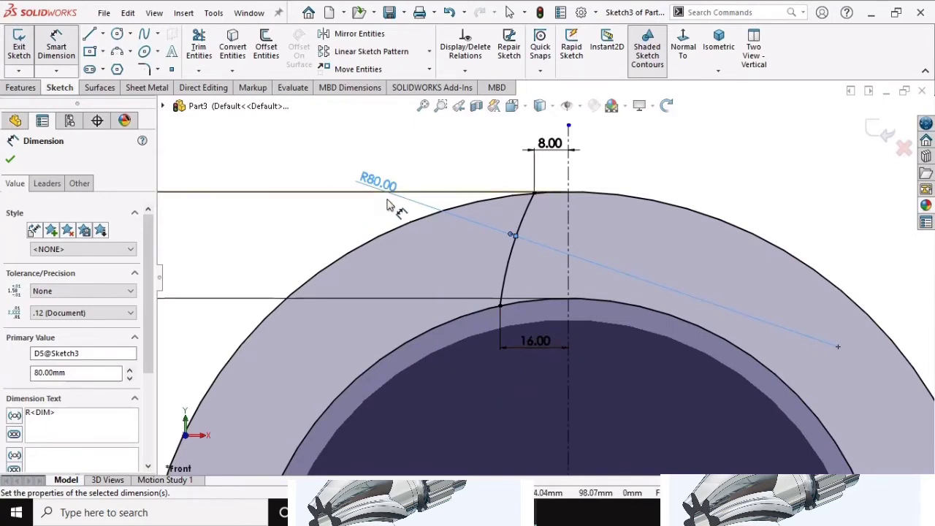
{"action": "scroll", "coordinate": [394, 199], "scroll_direction": "up", "scroll_amount": 1}
{"action": "scroll", "coordinate": [413, 211], "scroll_direction": "down", "scroll_amount": 1}
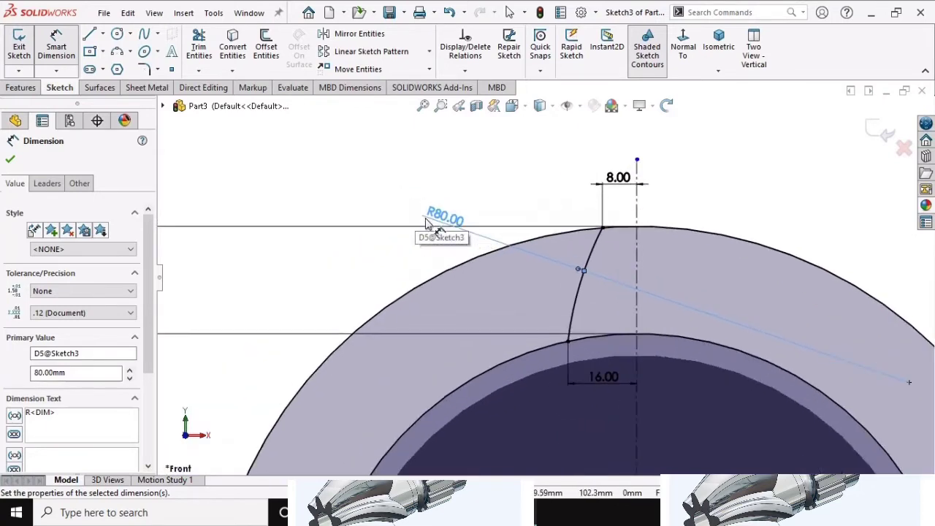
{"action": "scroll", "coordinate": [424, 219], "scroll_direction": "down", "scroll_amount": 1}
{"action": "scroll", "coordinate": [490, 248], "scroll_direction": "down", "scroll_amount": 1}
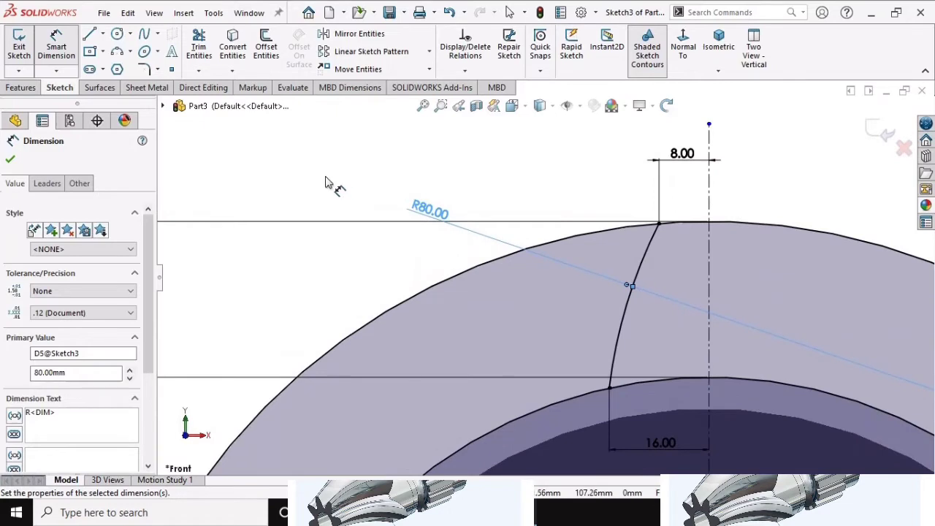
{"action": "scroll", "coordinate": [343, 194], "scroll_direction": "up", "scroll_amount": 1}
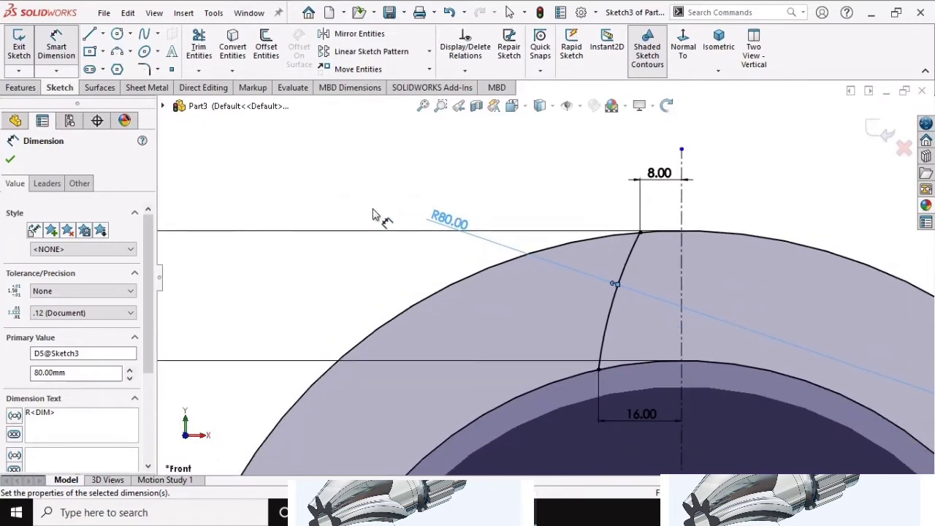
Try larger flank arc radii, first 90 mm and then 100 mm.
{"action": "double_click", "coordinate": [437, 218]}
{"action": "type", "text": "90"}
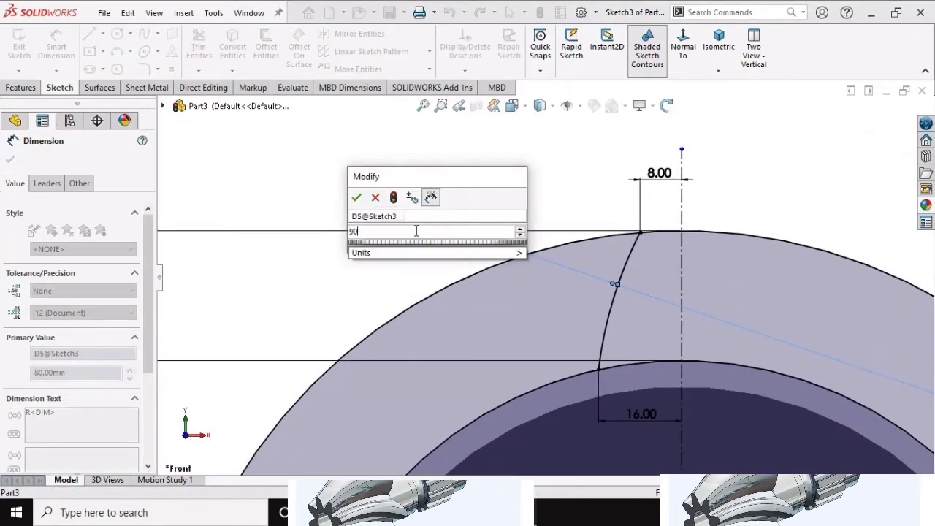
{"action": "key", "text": "Return"}
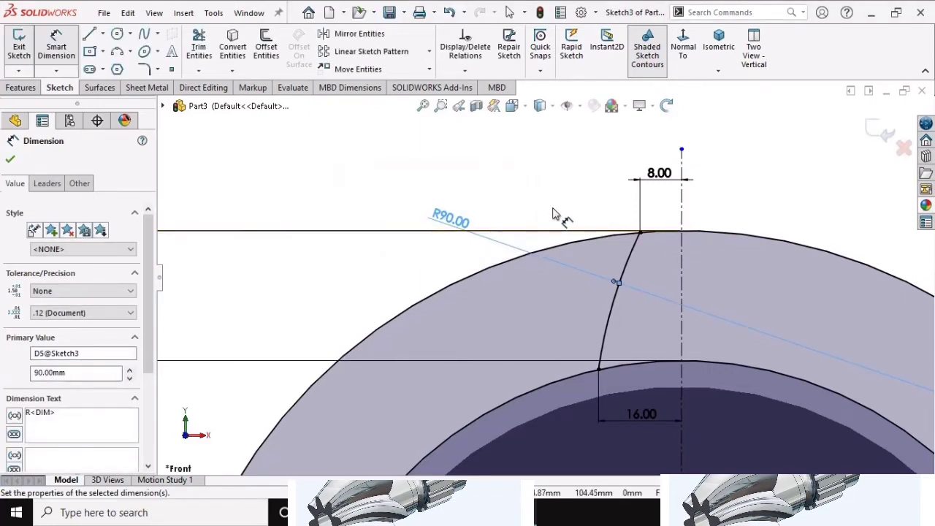
{"action": "double_click", "coordinate": [450, 218]}
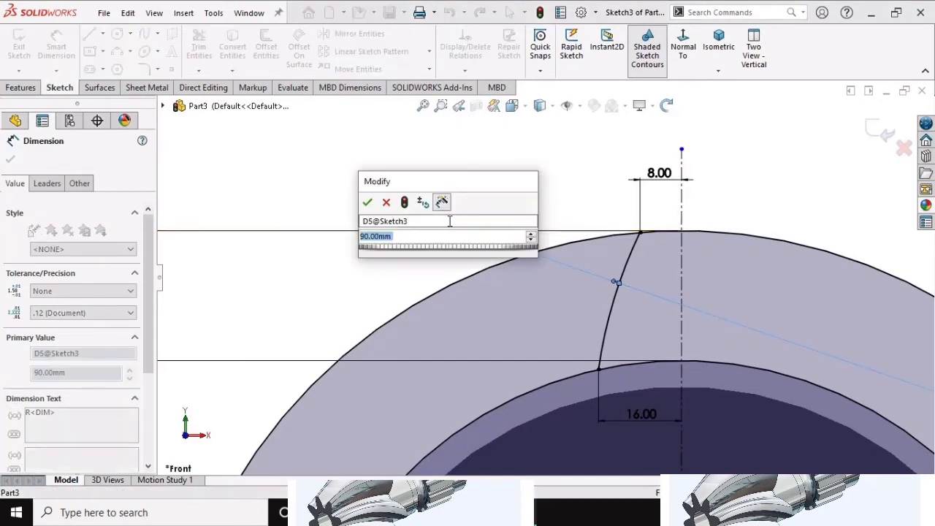
{"action": "type", "text": "100"}
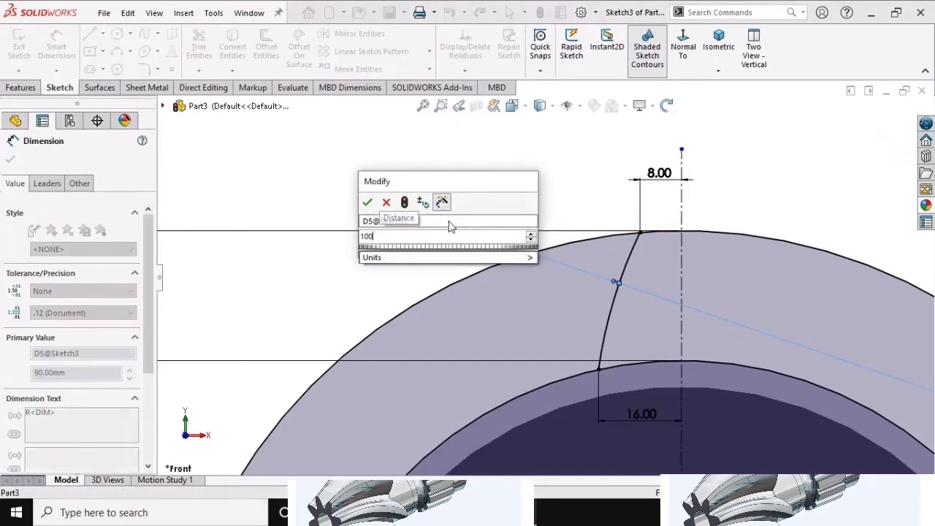
{"action": "key", "text": "Return"}
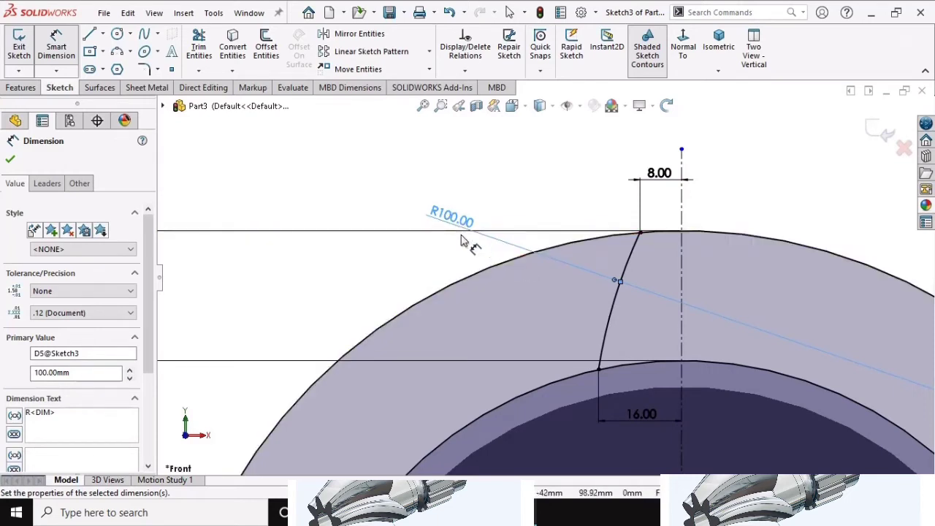
Settle the flank arc radius at 50 mm and close the Dimension PropertyManager.
{"action": "scroll", "coordinate": [447, 218], "scroll_direction": "up", "scroll_amount": 1}
{"action": "scroll", "coordinate": [443, 201], "scroll_direction": "up", "scroll_amount": 1}
{"action": "scroll", "coordinate": [526, 237], "scroll_direction": "up", "scroll_amount": 1}
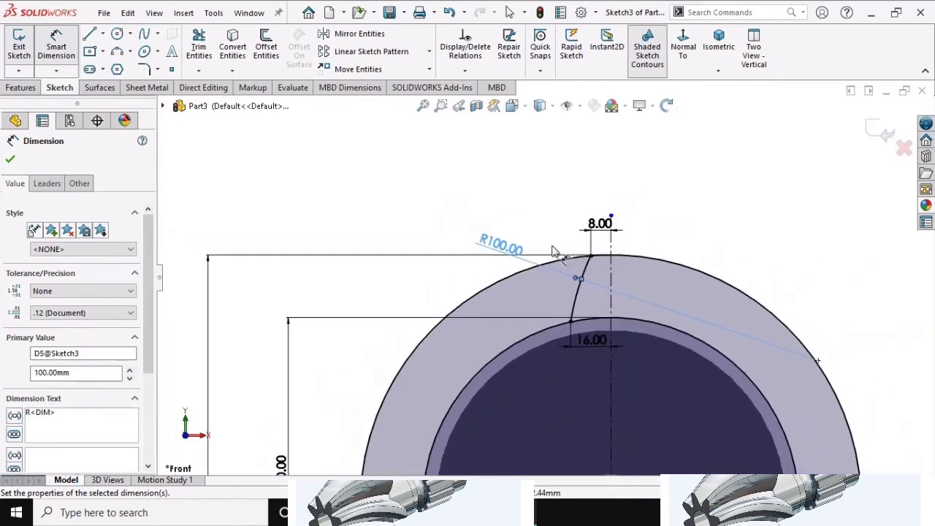
{"action": "scroll", "coordinate": [555, 303], "scroll_direction": "down", "scroll_amount": 1}
{"action": "scroll", "coordinate": [453, 246], "scroll_direction": "down", "scroll_amount": 1}
{"action": "scroll", "coordinate": [565, 306], "scroll_direction": "up", "scroll_amount": 1}
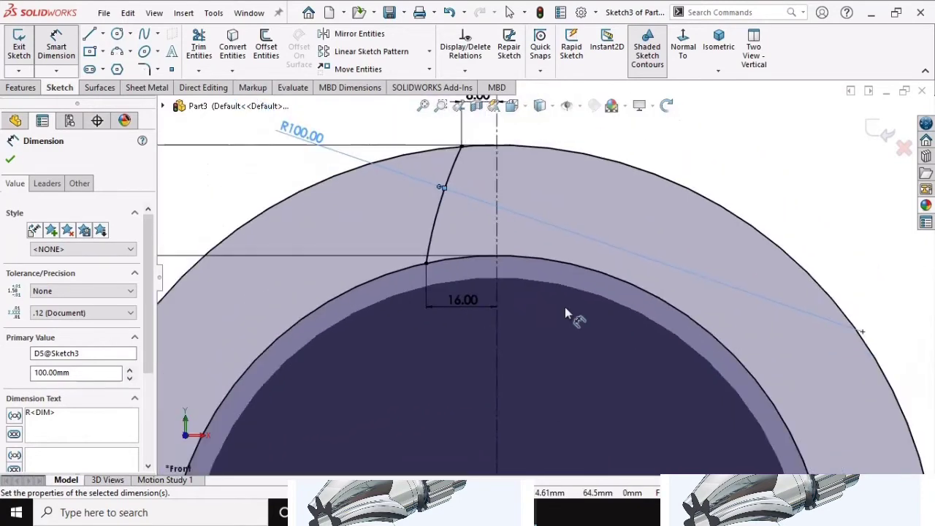
{"action": "scroll", "coordinate": [567, 306], "scroll_direction": "up", "scroll_amount": 1}
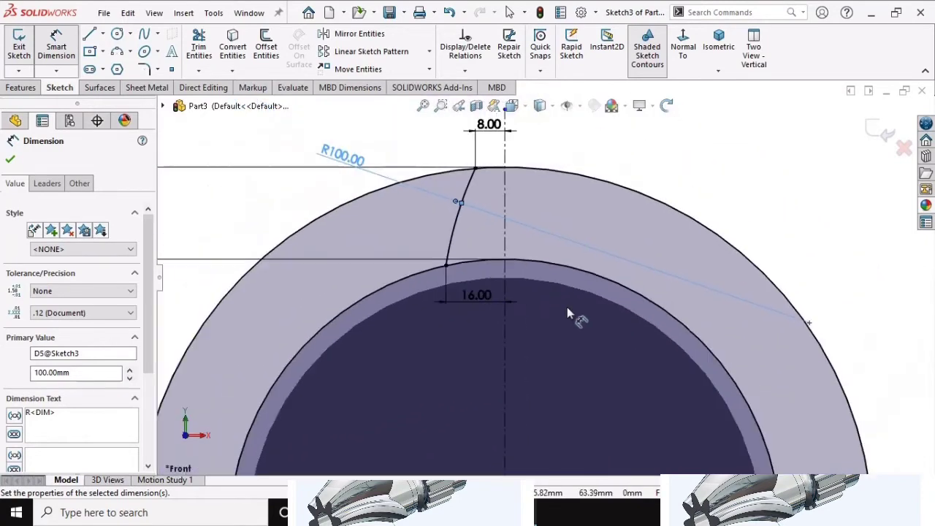
{"action": "double_click", "coordinate": [347, 157]}
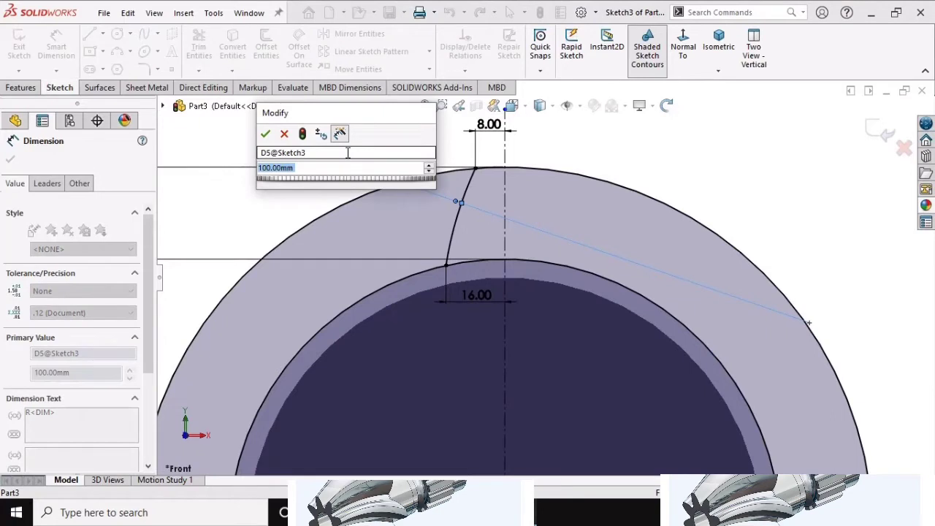
{"action": "type", "text": "100"}
{"action": "key", "text": "Return"}
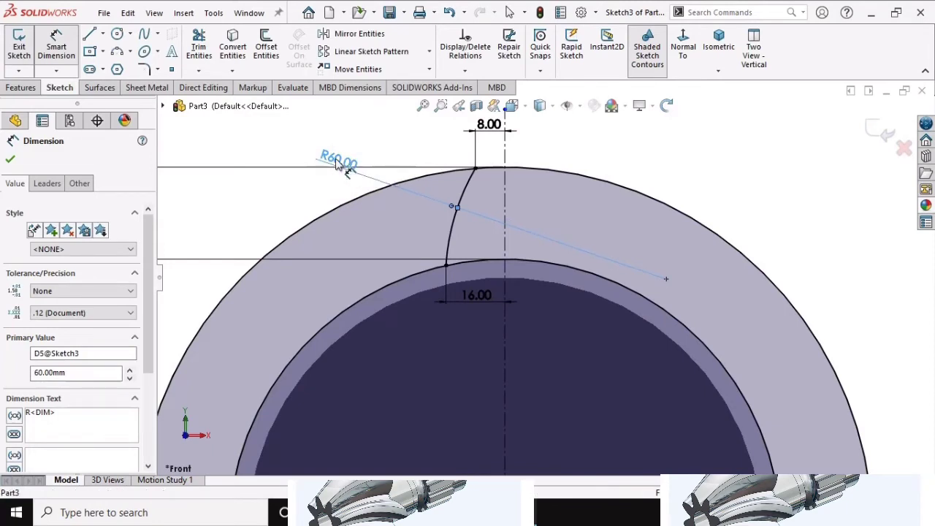
{"action": "double_click", "coordinate": [336, 163]}
{"action": "type", "text": "6"}
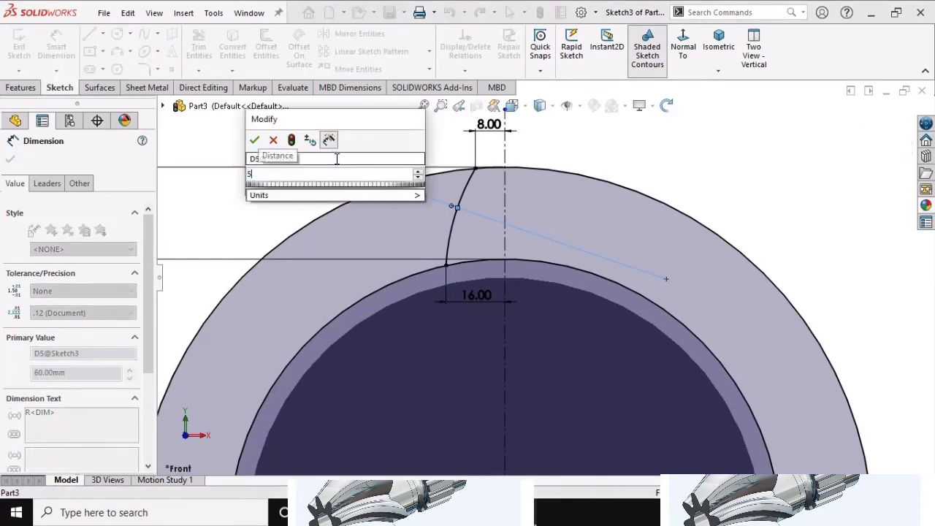
{"action": "type", "text": "0"}
{"action": "key", "text": "Return"}
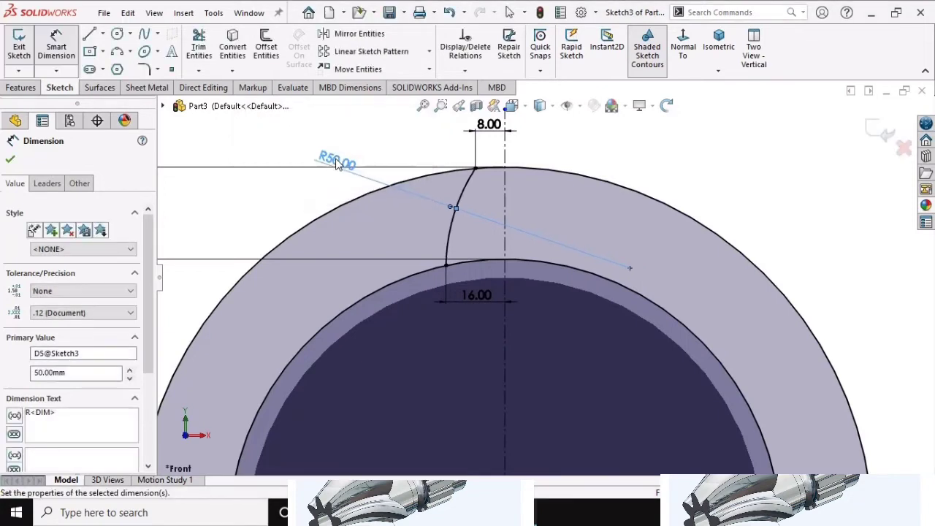
{"action": "scroll", "coordinate": [491, 244], "scroll_direction": "up", "scroll_amount": 1}
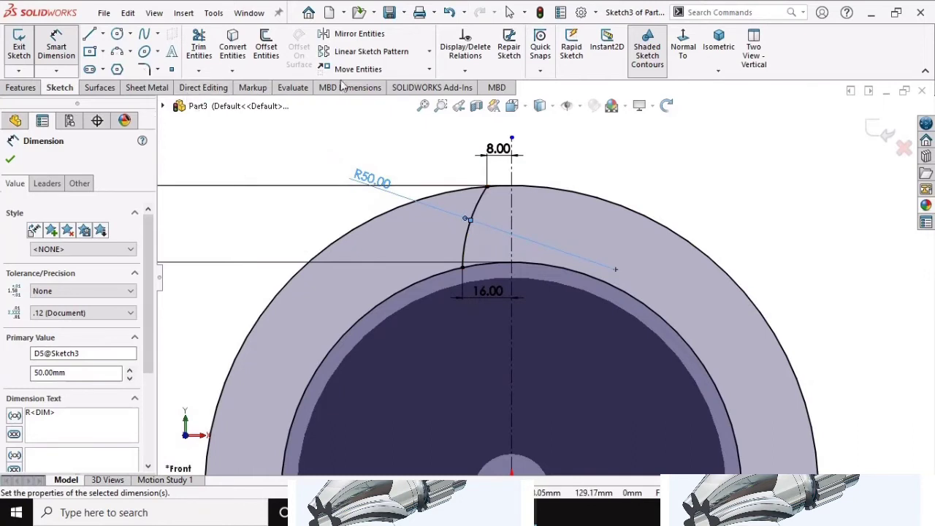
{"action": "left_click", "coordinate": [10, 159]}
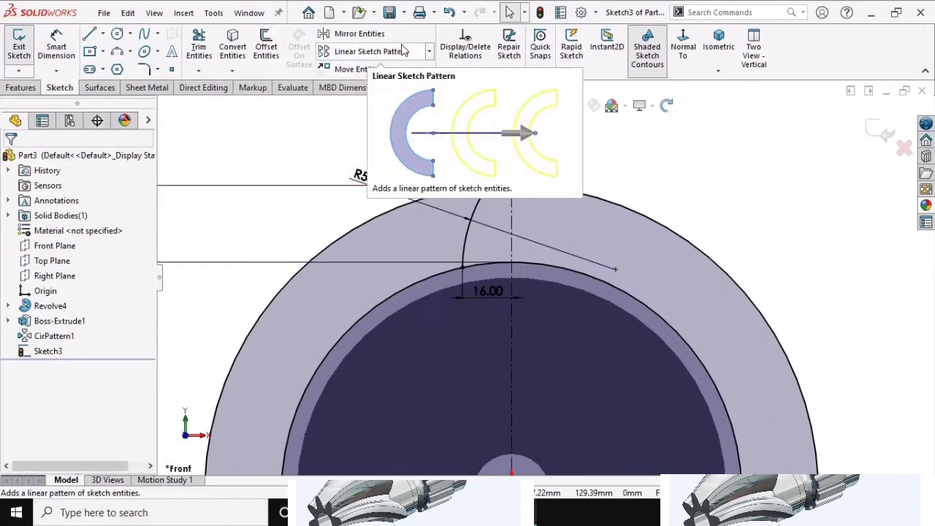
Mirror the flank arc (Arc3) about the vertical centerline to form the opposite flank.
{"action": "left_click", "coordinate": [346, 37]}
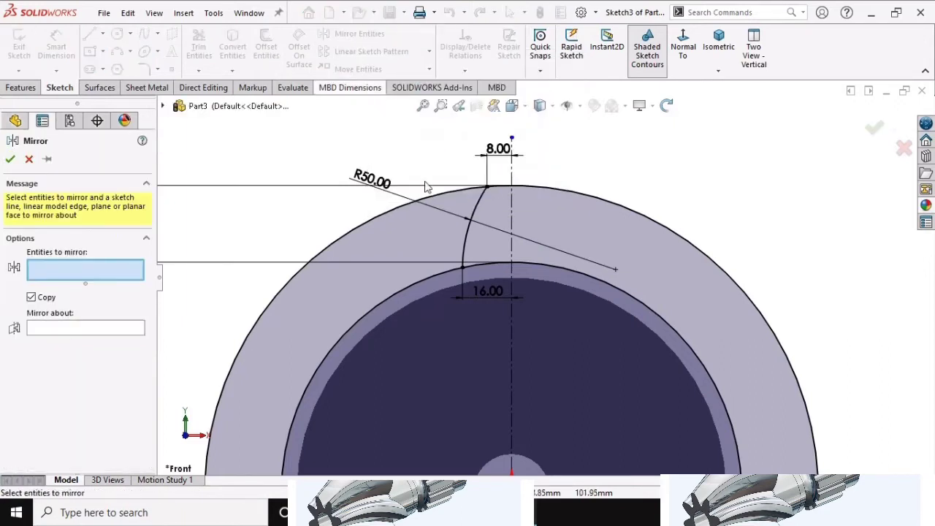
{"action": "left_click", "coordinate": [475, 210]}
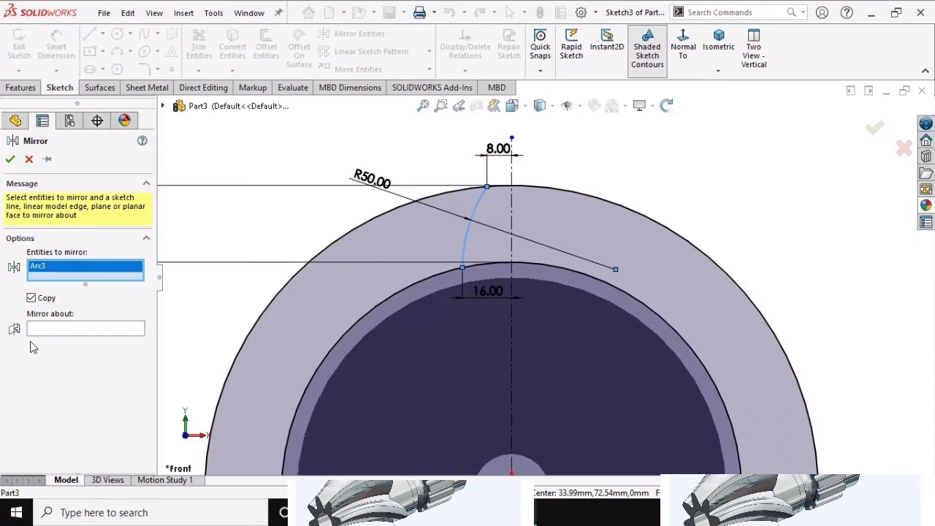
{"action": "left_click", "coordinate": [62, 330]}
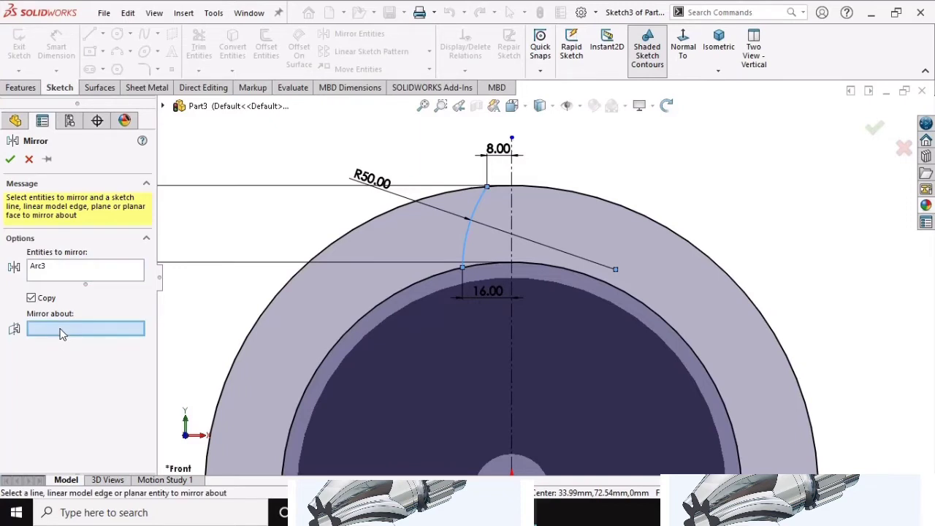
{"action": "left_click", "coordinate": [512, 210]}
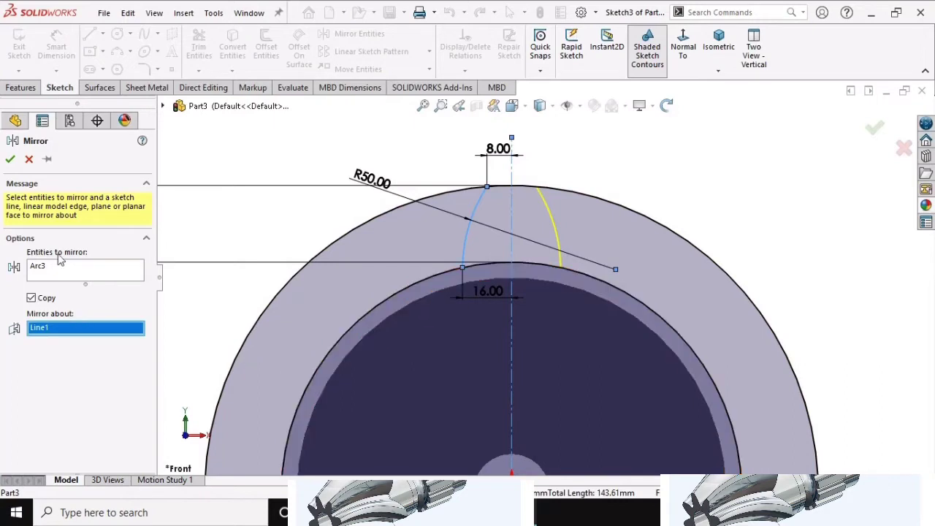
{"action": "left_click", "coordinate": [9, 162]}
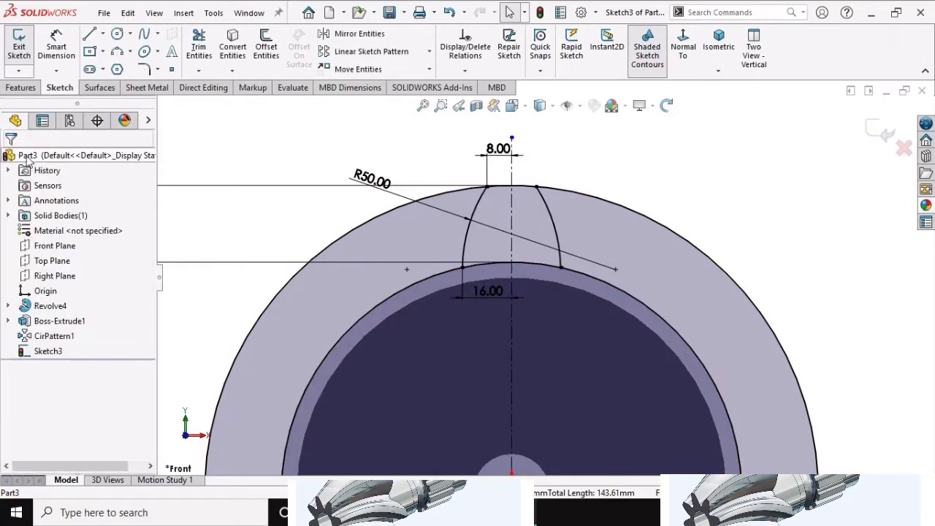
Power-trim the Ø200 outer circle down to a short cap between the two flanks.
{"action": "key", "text": "z"}
{"action": "scroll", "coordinate": [566, 402], "scroll_direction": "up", "scroll_amount": 1}
{"action": "scroll", "coordinate": [560, 398], "scroll_direction": "down", "scroll_amount": 1}
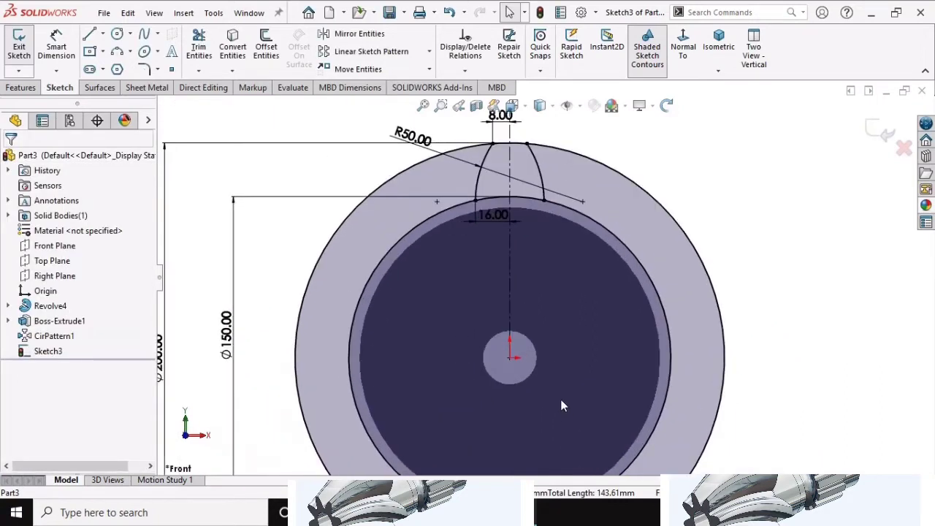
{"action": "scroll", "coordinate": [471, 279], "scroll_direction": "up", "scroll_amount": 1}
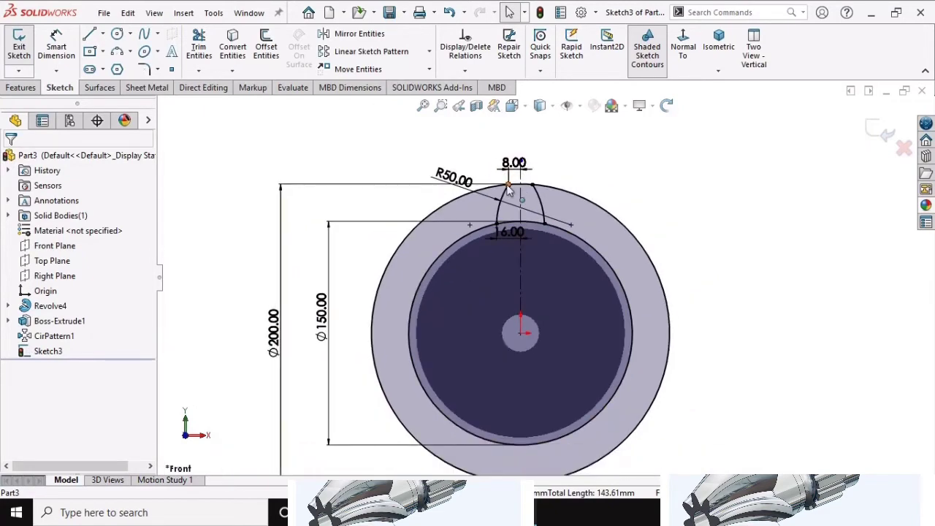
{"action": "left_click", "coordinate": [199, 46]}
{"action": "scroll", "coordinate": [439, 213], "scroll_direction": "down", "scroll_amount": 1}
{"action": "scroll", "coordinate": [441, 215], "scroll_direction": "down", "scroll_amount": 1}
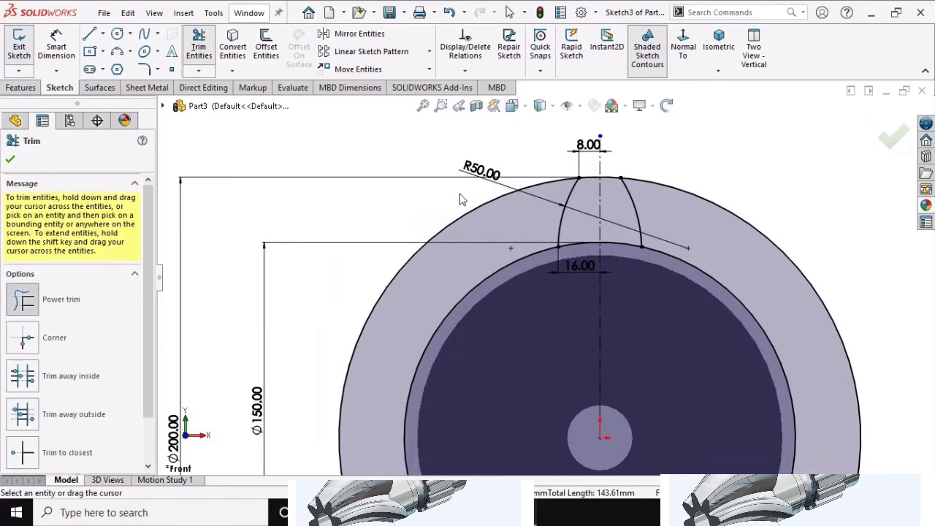
{"action": "left_click_drag", "start_coordinate": [460, 198], "coordinate": [474, 231]}
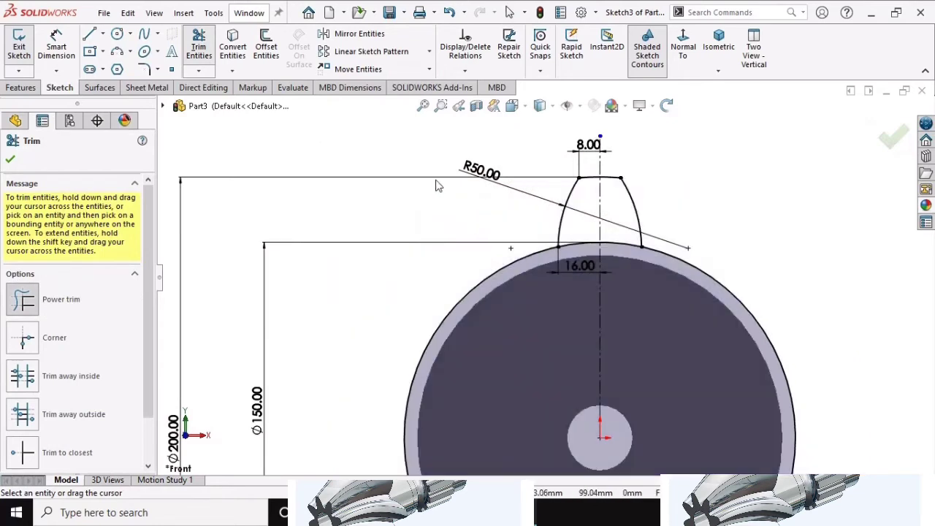
{"action": "scroll", "coordinate": [438, 184], "scroll_direction": "up", "scroll_amount": 1}
{"action": "scroll", "coordinate": [436, 186], "scroll_direction": "up", "scroll_amount": 1}
{"action": "scroll", "coordinate": [449, 186], "scroll_direction": "down", "scroll_amount": 1}
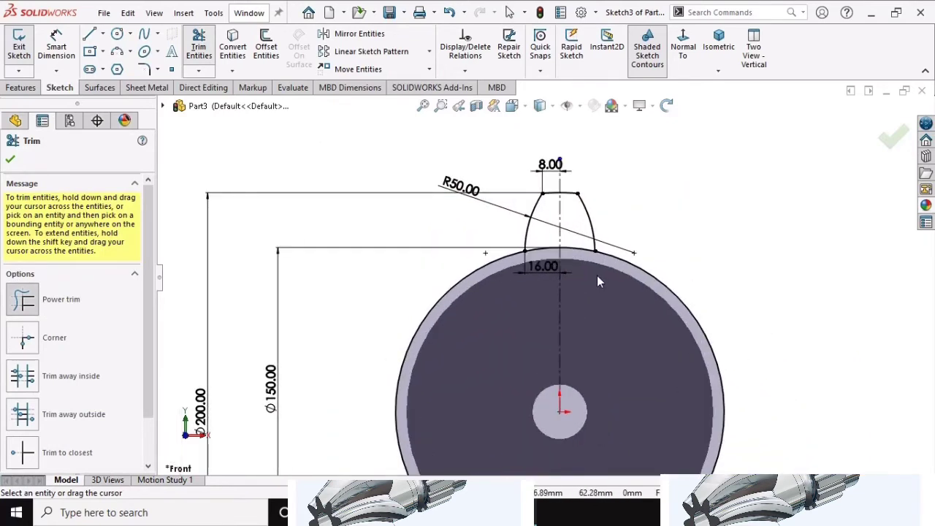
{"action": "scroll", "coordinate": [460, 179], "scroll_direction": "down", "scroll_amount": 1}
{"action": "scroll", "coordinate": [470, 171], "scroll_direction": "up", "scroll_amount": 1}
{"action": "scroll", "coordinate": [540, 276], "scroll_direction": "up", "scroll_amount": 1}
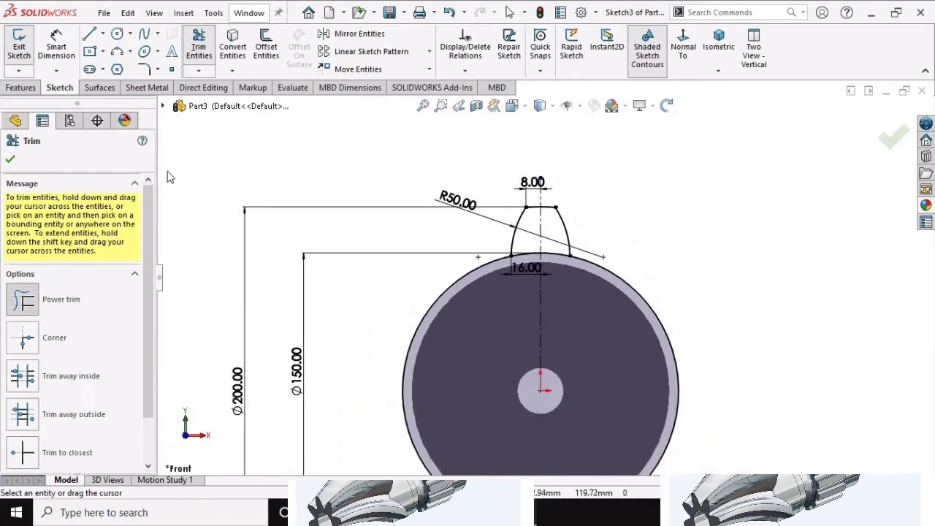
{"action": "left_click", "coordinate": [10, 159]}
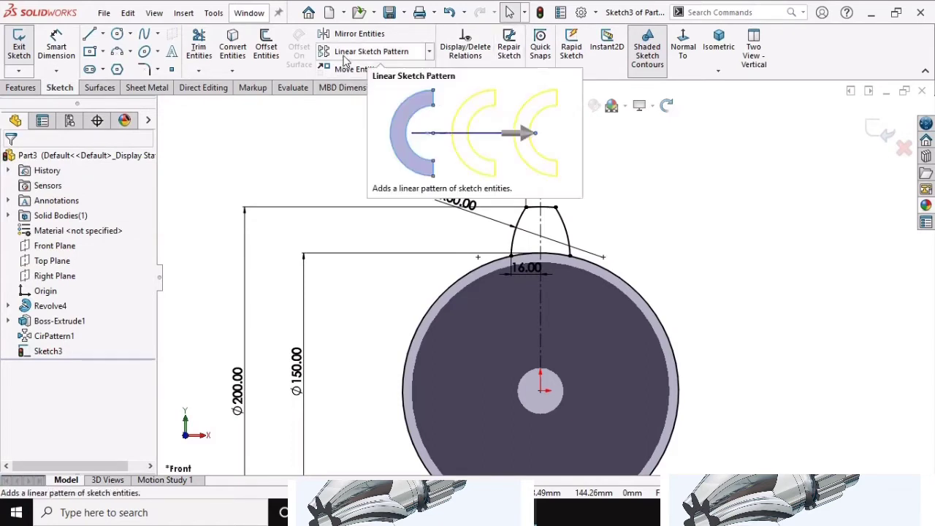
Circular-pattern the three tooth arcs into 10 instances over 360 degrees.
{"action": "left_click", "coordinate": [428, 56]}
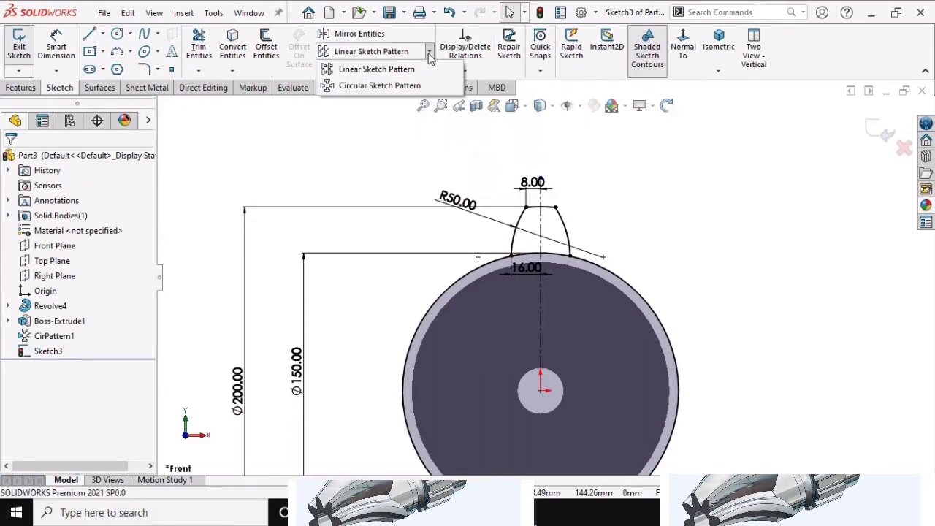
{"action": "left_click", "coordinate": [347, 88]}
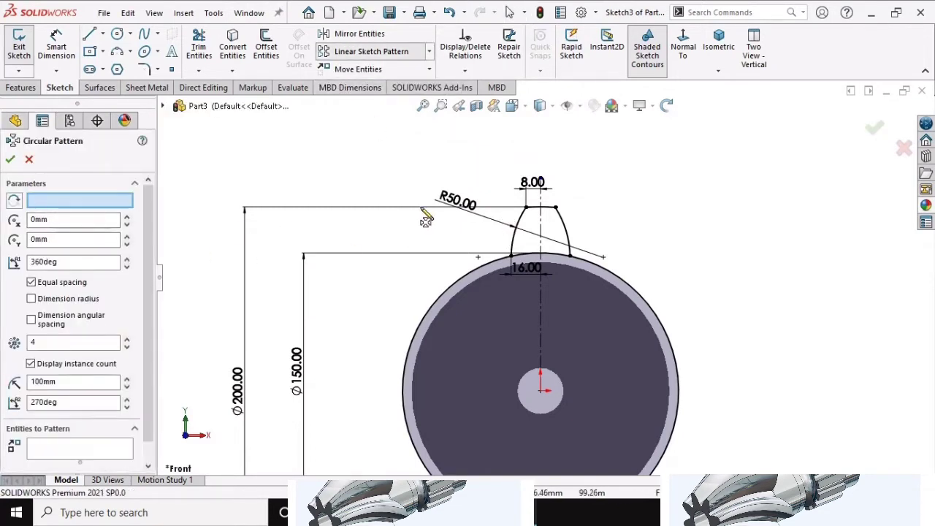
{"action": "left_click", "coordinate": [520, 234]}
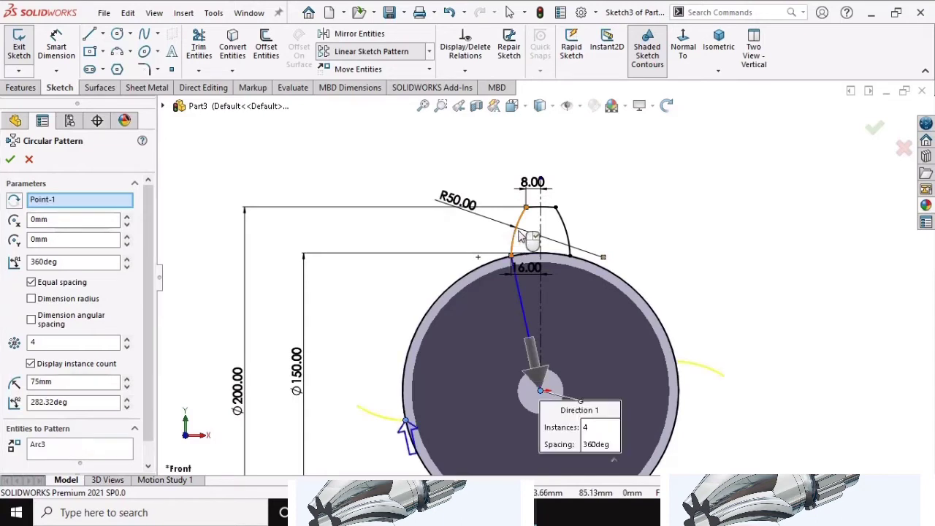
{"action": "left_click", "coordinate": [559, 221]}
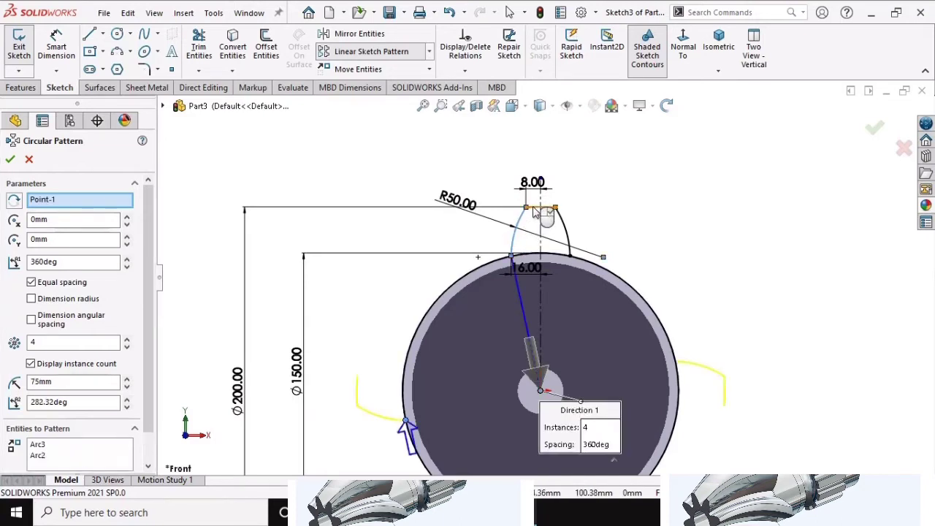
{"action": "left_click", "coordinate": [568, 231]}
{"action": "scroll", "coordinate": [412, 202], "scroll_direction": "up", "scroll_amount": 2}
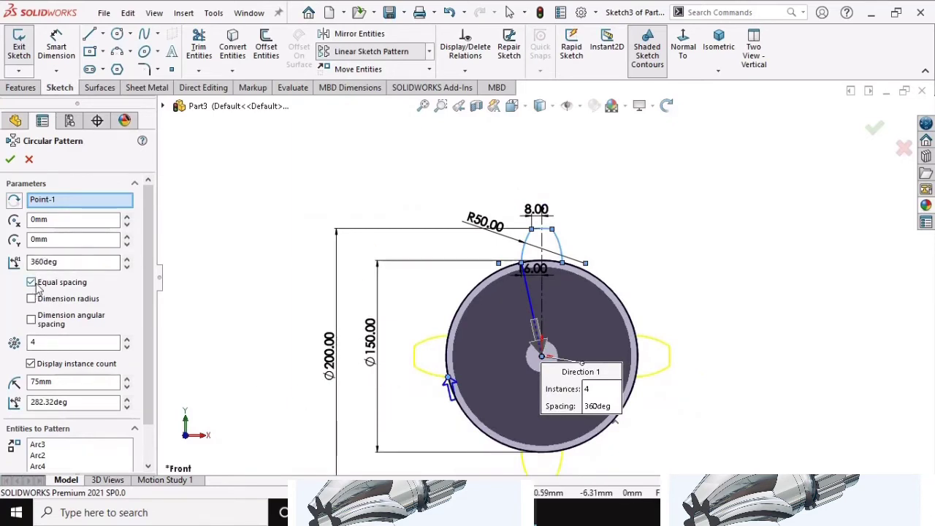
{"action": "left_click", "coordinate": [40, 344]}
{"action": "type", "text": "10"}
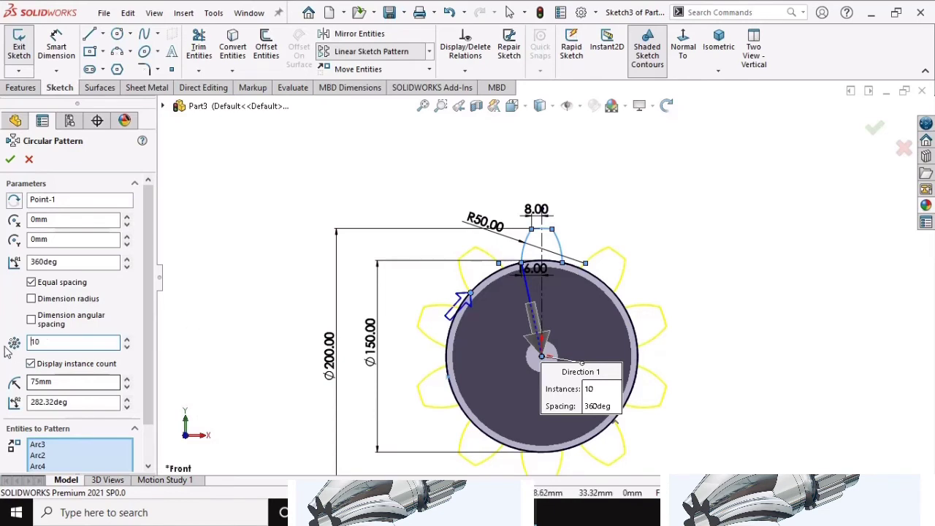
{"action": "scroll", "coordinate": [102, 381], "scroll_direction": "down", "scroll_amount": 2}
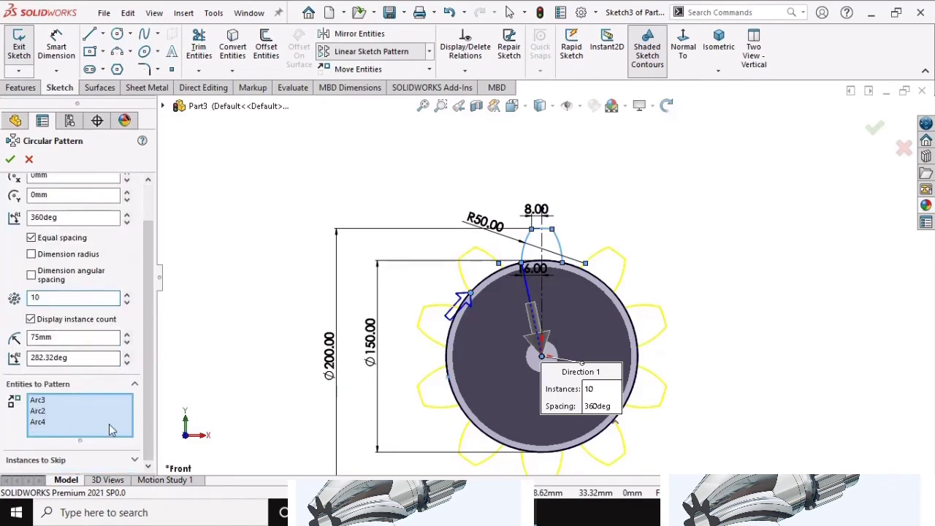
{"action": "left_click", "coordinate": [10, 160]}
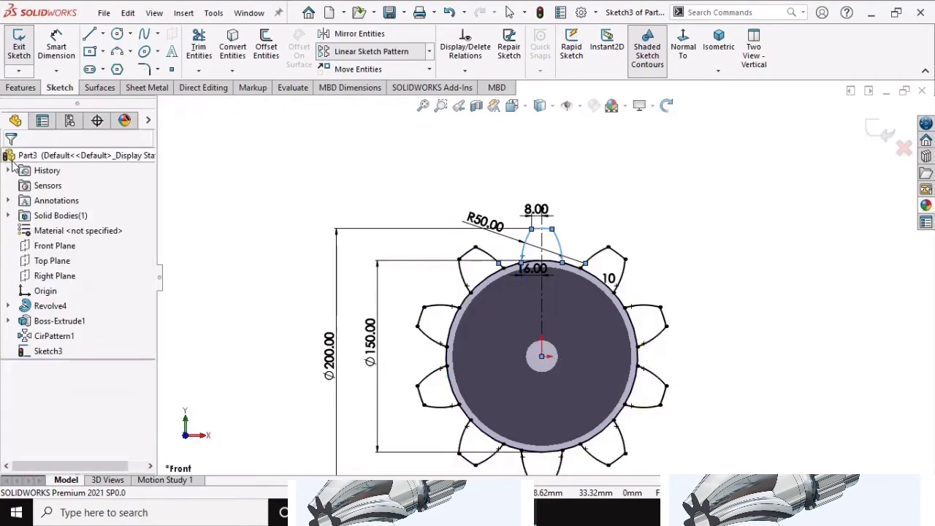
Trim the Ø150 circle arcs inside the upper-left and lower-left teeth.
{"action": "scroll", "coordinate": [504, 310], "scroll_direction": "down", "scroll_amount": 3}
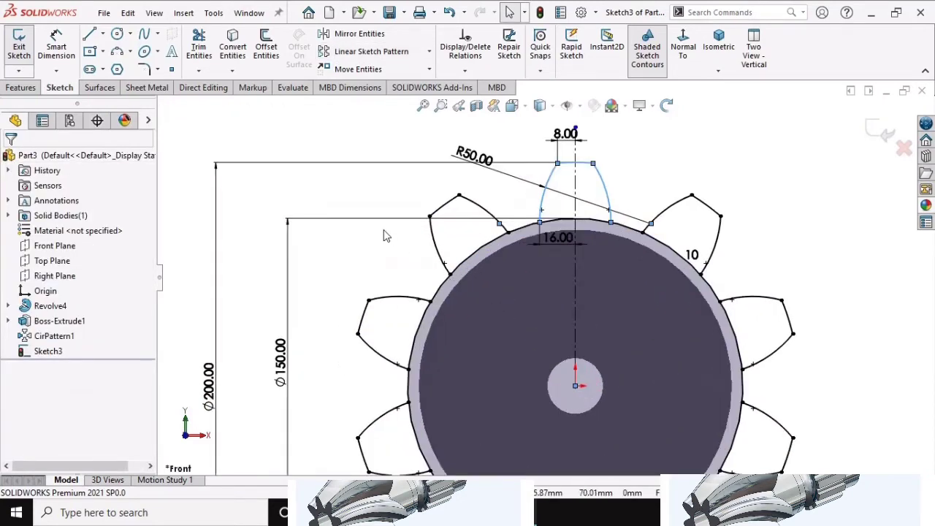
{"action": "scroll", "coordinate": [469, 311], "scroll_direction": "down", "scroll_amount": 1}
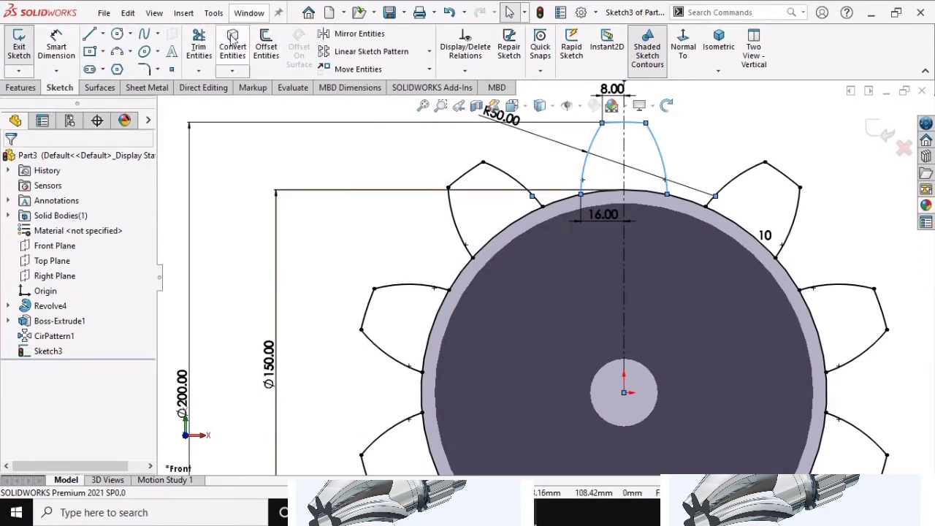
{"action": "left_click", "coordinate": [197, 52]}
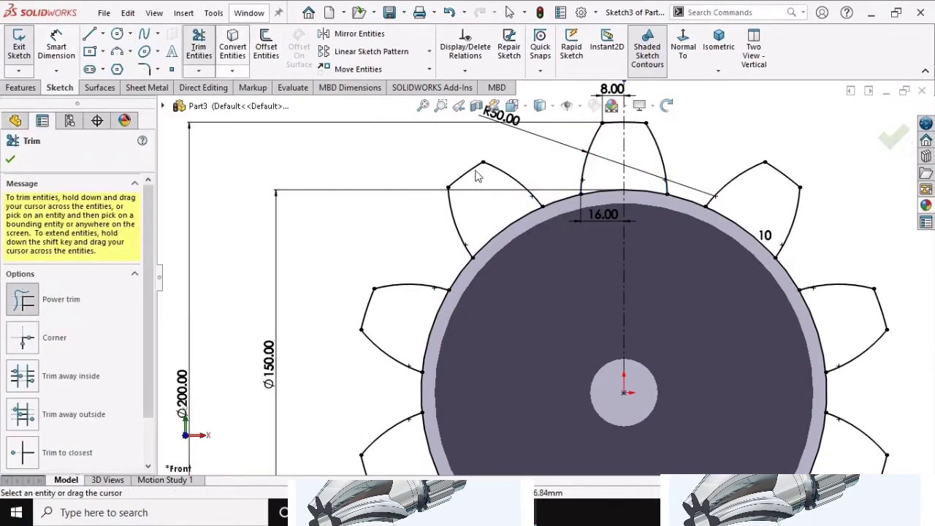
{"action": "left_click_drag", "start_coordinate": [506, 236], "coordinate": [504, 233]}
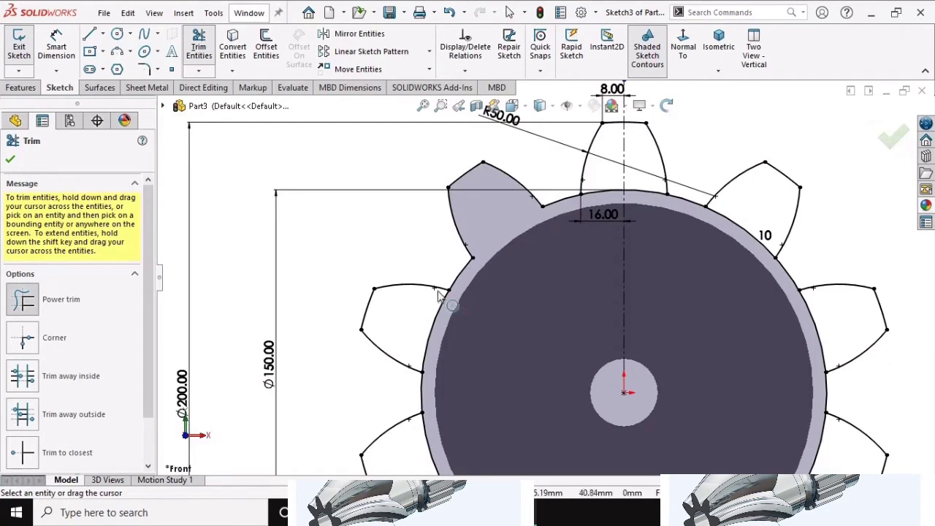
{"action": "left_click_drag", "start_coordinate": [417, 313], "coordinate": [436, 324]}
{"action": "scroll", "coordinate": [420, 296], "scroll_direction": "up", "scroll_amount": 2}
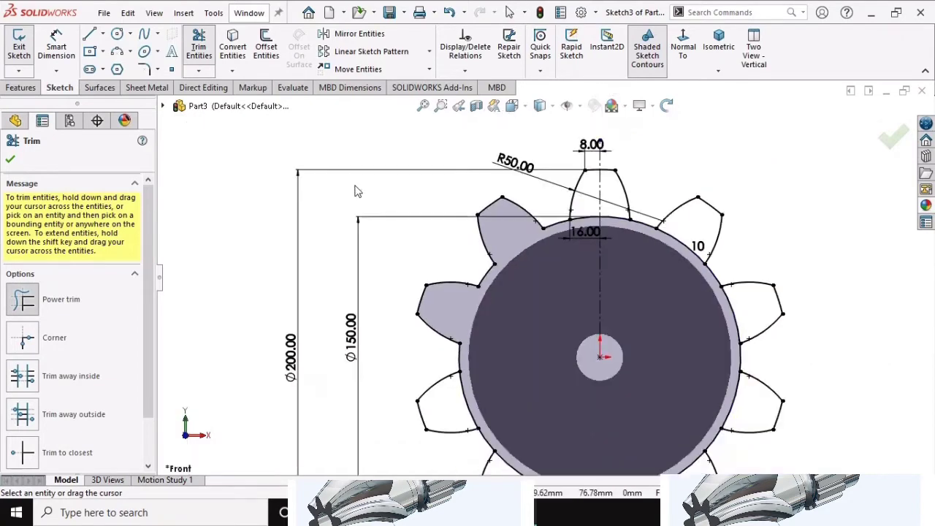
{"action": "scroll", "coordinate": [497, 436], "scroll_direction": "down", "scroll_amount": 3}
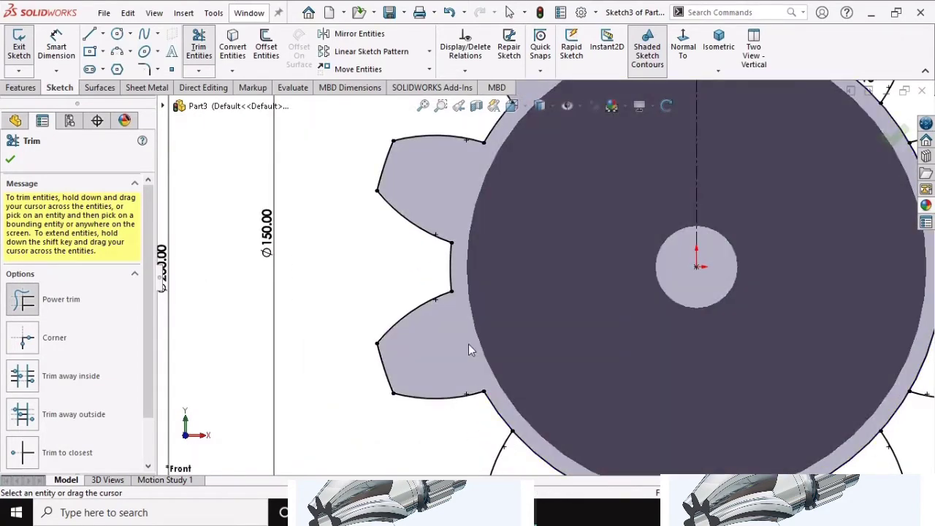
{"action": "left_click_drag", "start_coordinate": [449, 365], "coordinate": [468, 344]}
{"action": "scroll", "coordinate": [336, 269], "scroll_direction": "up", "scroll_amount": 2}
{"action": "scroll", "coordinate": [326, 228], "scroll_direction": "up", "scroll_amount": 1}
{"action": "scroll", "coordinate": [398, 278], "scroll_direction": "down", "scroll_amount": 1}
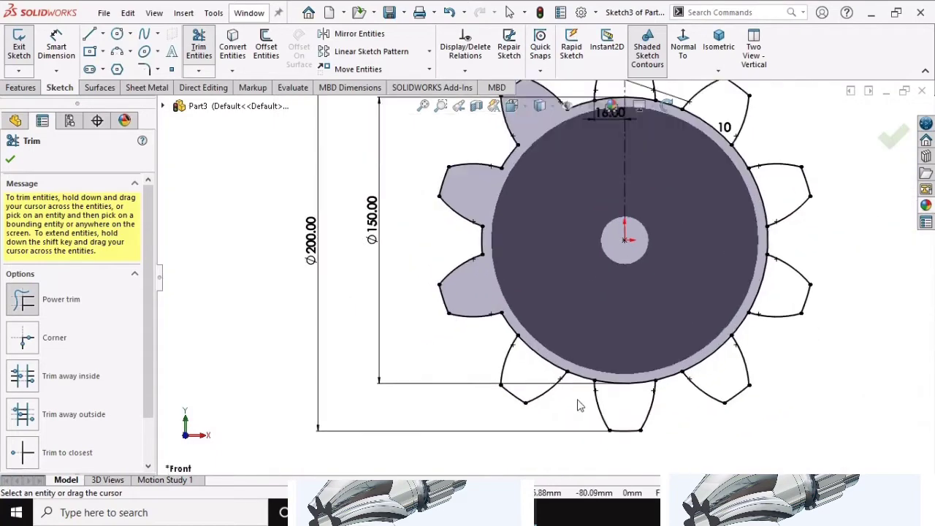
{"action": "scroll", "coordinate": [520, 358], "scroll_direction": "down", "scroll_amount": 2}
{"action": "left_click", "coordinate": [524, 324]}
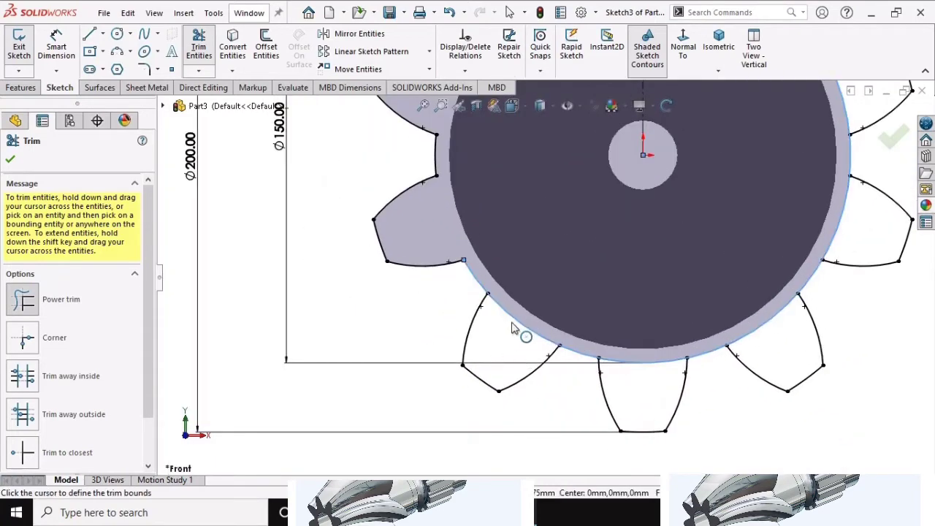
{"action": "left_click", "coordinate": [501, 339]}
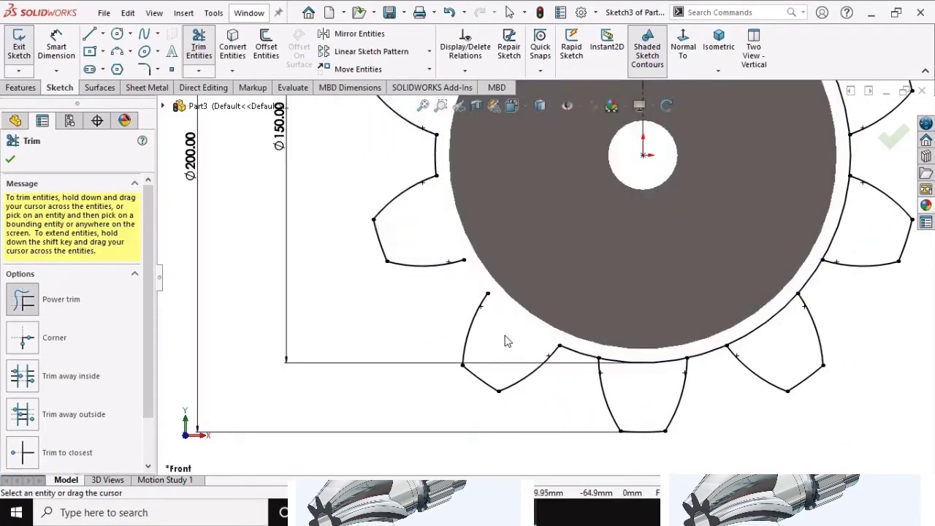
{"action": "key", "text": "Escape"}
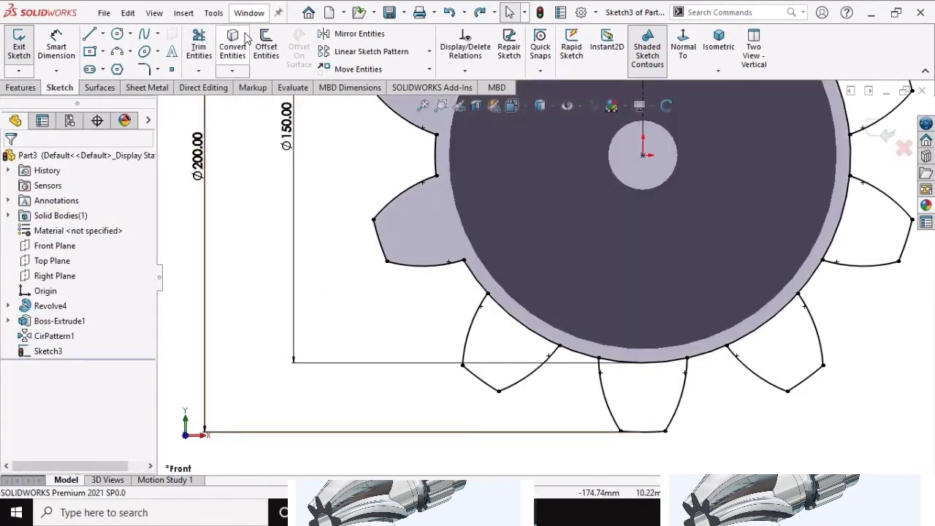
Trim the root arcs inside the bottom and lower-right teeth.
{"action": "left_click", "coordinate": [203, 47]}
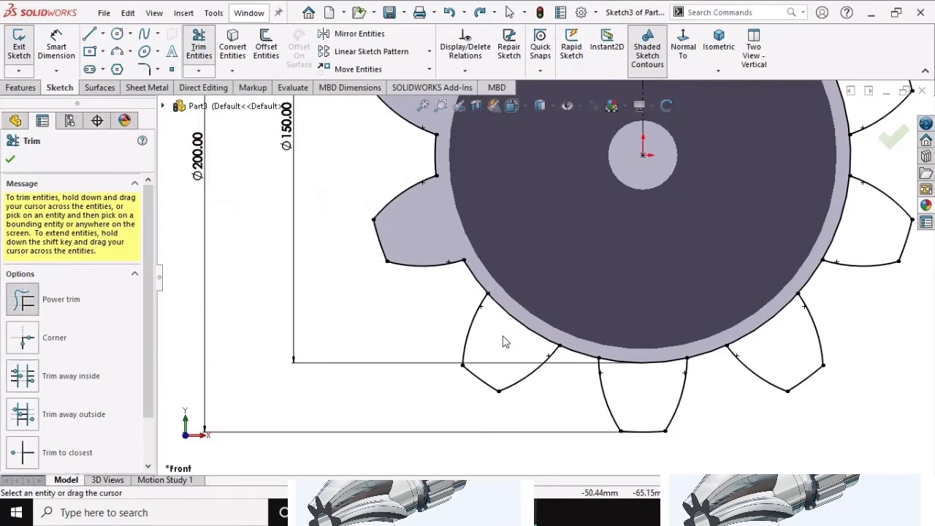
{"action": "left_click_drag", "start_coordinate": [504, 365], "coordinate": [528, 312]}
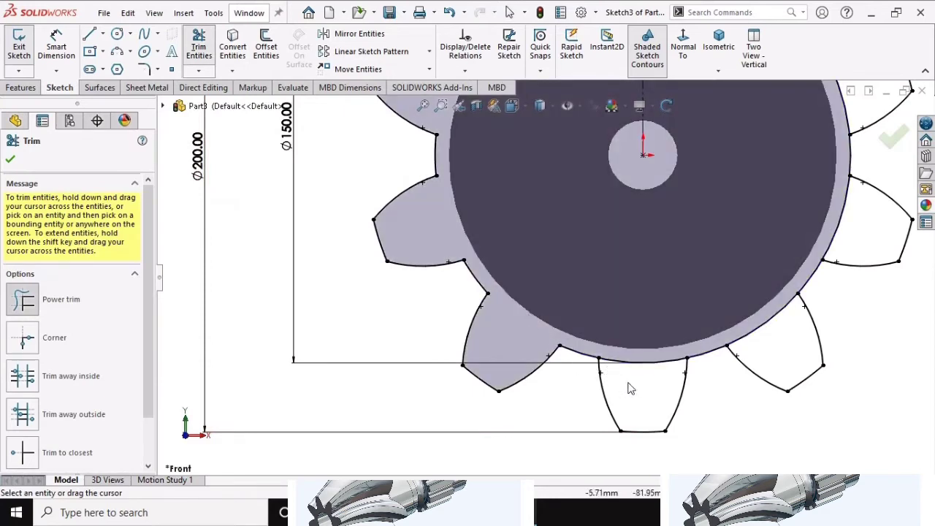
{"action": "mouse_move", "coordinate": [650, 391]}
{"action": "left_mouse_down"}
{"action": "mouse_move", "coordinate": [660, 372]}
{"action": "mouse_move", "coordinate": [628, 356]}
{"action": "left_mouse_up"}
{"action": "key", "text": "Escape"}
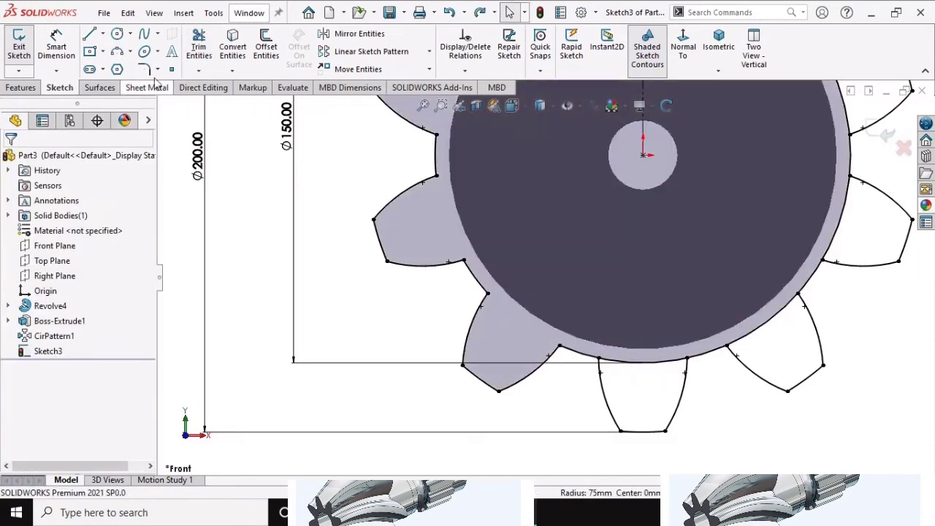
{"action": "left_click", "coordinate": [204, 45]}
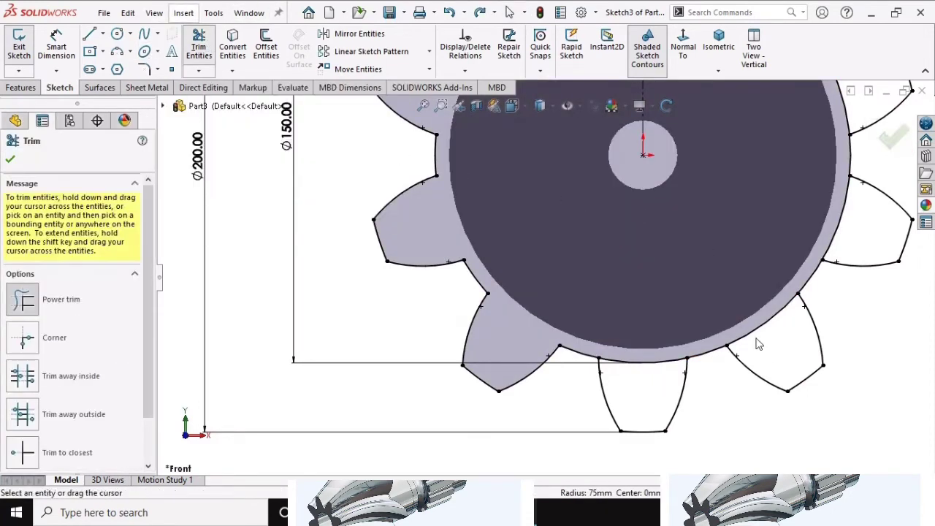
{"action": "left_click_drag", "start_coordinate": [636, 395], "coordinate": [650, 370]}
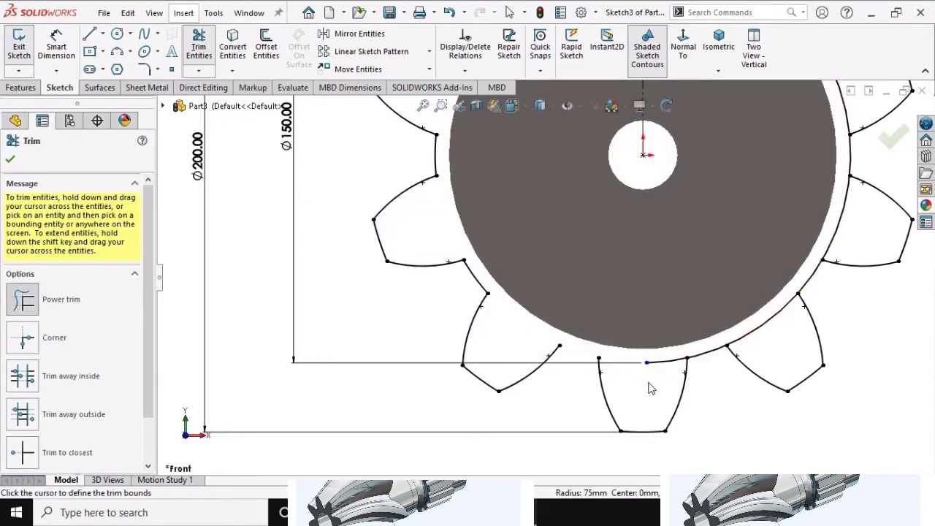
{"action": "key", "text": "Escape"}
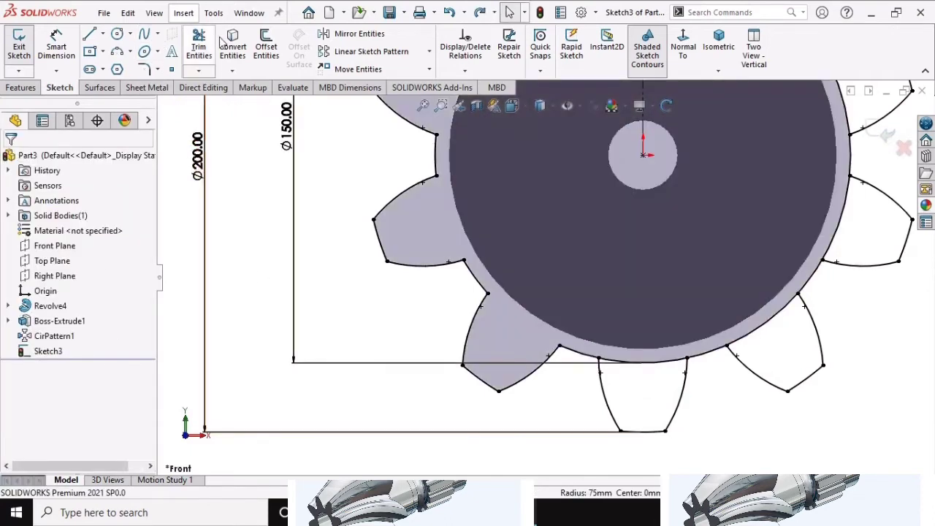
{"action": "left_click", "coordinate": [200, 45]}
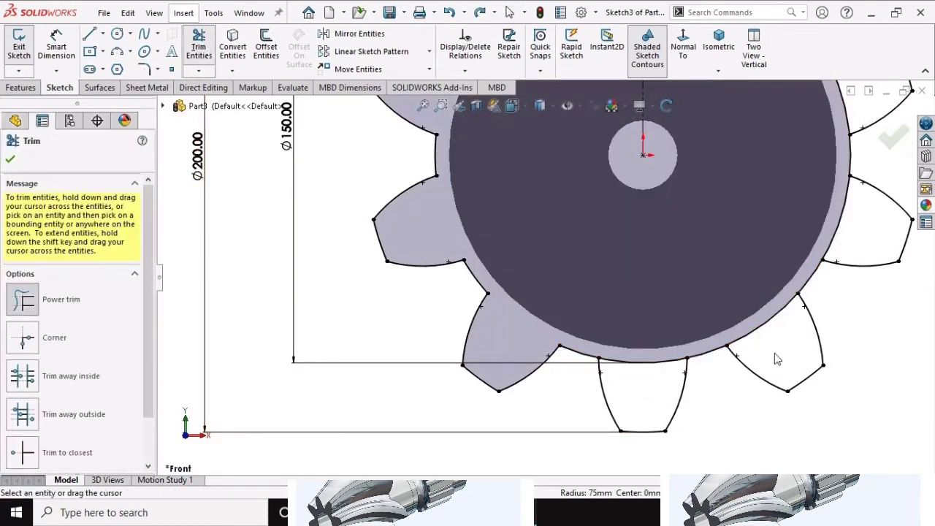
{"action": "left_click_drag", "start_coordinate": [777, 358], "coordinate": [752, 323]}
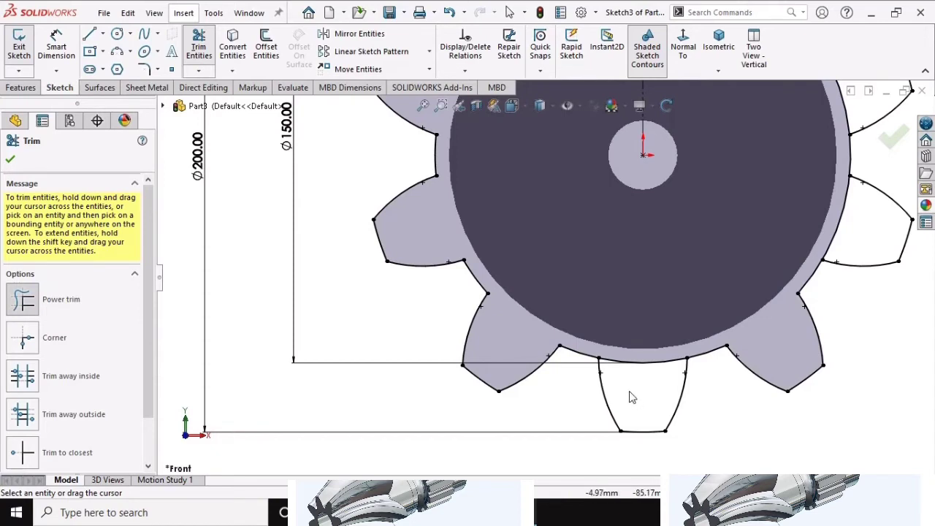
{"action": "left_click_drag", "start_coordinate": [644, 369], "coordinate": [639, 366]}
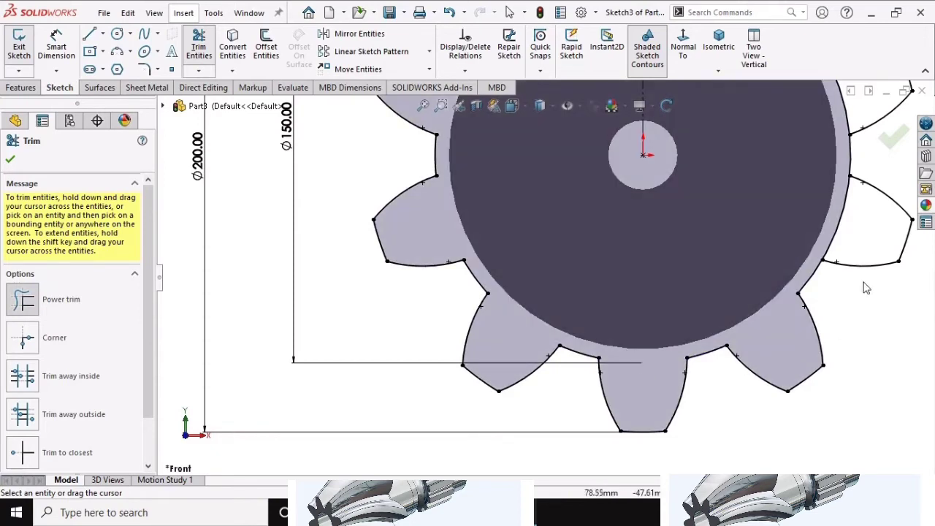
Trim the remaining root arcs at the upper-right and top teeth to complete the outline.
{"action": "scroll", "coordinate": [723, 349], "scroll_direction": "up", "scroll_amount": 2}
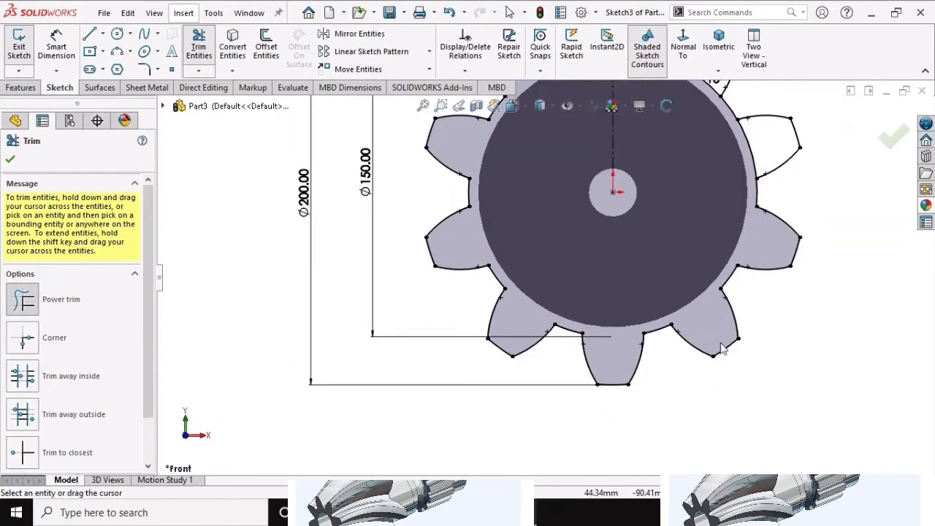
{"action": "scroll", "coordinate": [786, 131], "scroll_direction": "down", "scroll_amount": 1}
{"action": "scroll", "coordinate": [752, 175], "scroll_direction": "down", "scroll_amount": 1}
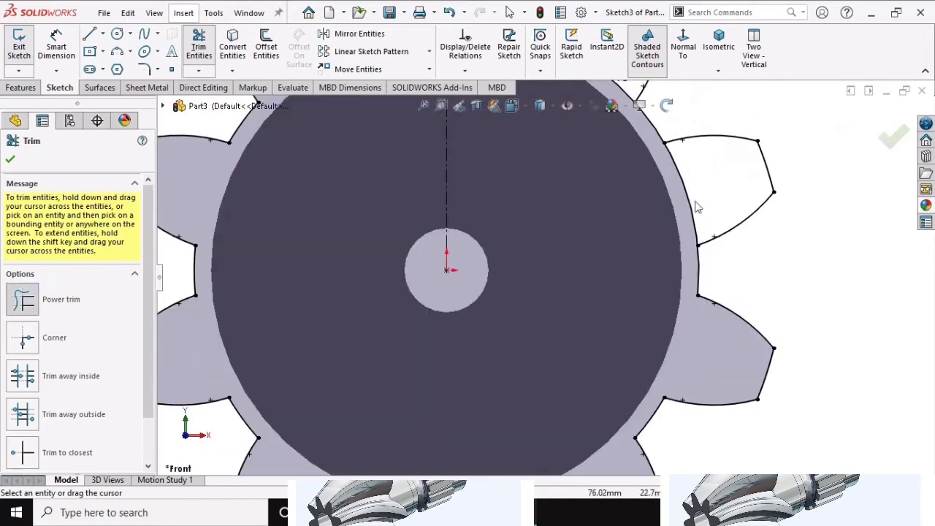
{"action": "scroll", "coordinate": [568, 134], "scroll_direction": "up", "scroll_amount": 1}
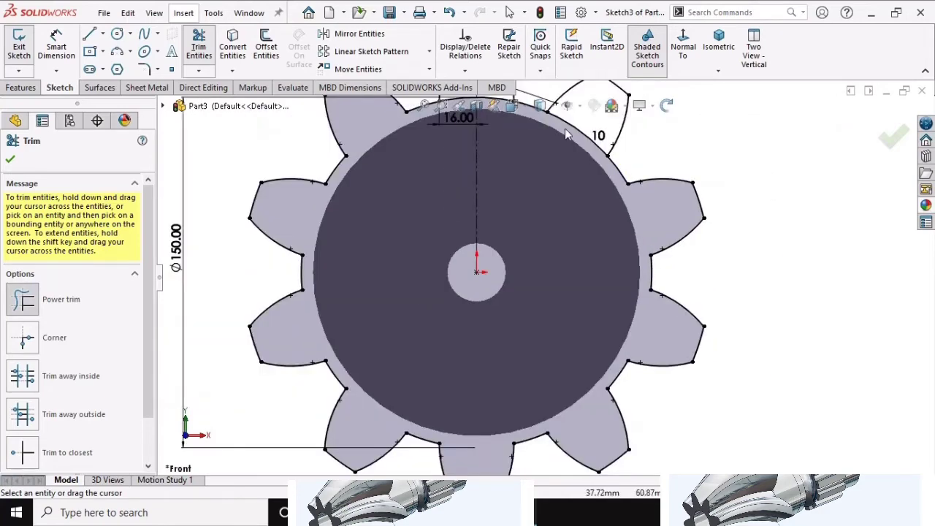
{"action": "scroll", "coordinate": [568, 134], "scroll_direction": "down", "scroll_amount": 1}
{"action": "scroll", "coordinate": [570, 146], "scroll_direction": "down", "scroll_amount": 1}
{"action": "scroll", "coordinate": [574, 182], "scroll_direction": "down", "scroll_amount": 1}
{"action": "scroll", "coordinate": [575, 198], "scroll_direction": "down", "scroll_amount": 1}
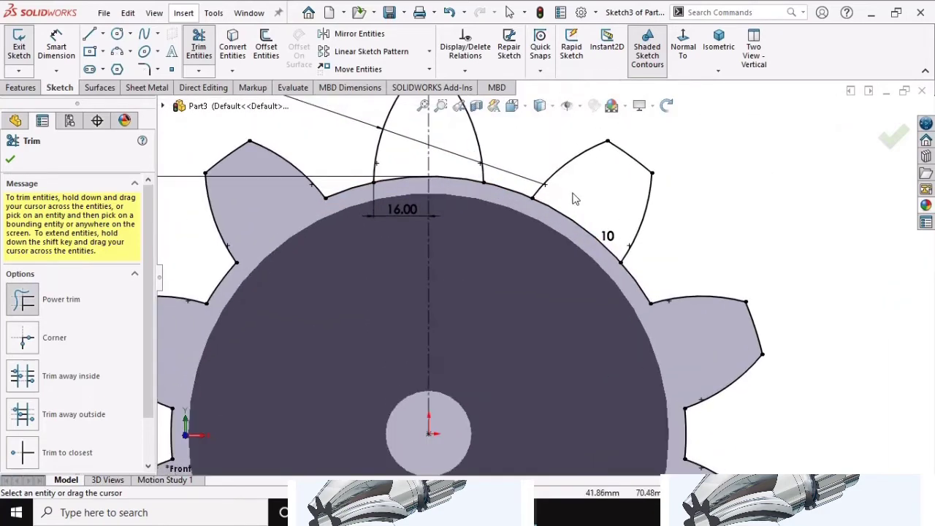
{"action": "left_click_drag", "start_coordinate": [573, 198], "coordinate": [570, 219]}
{"action": "scroll", "coordinate": [448, 186], "scroll_direction": "down", "scroll_amount": 1}
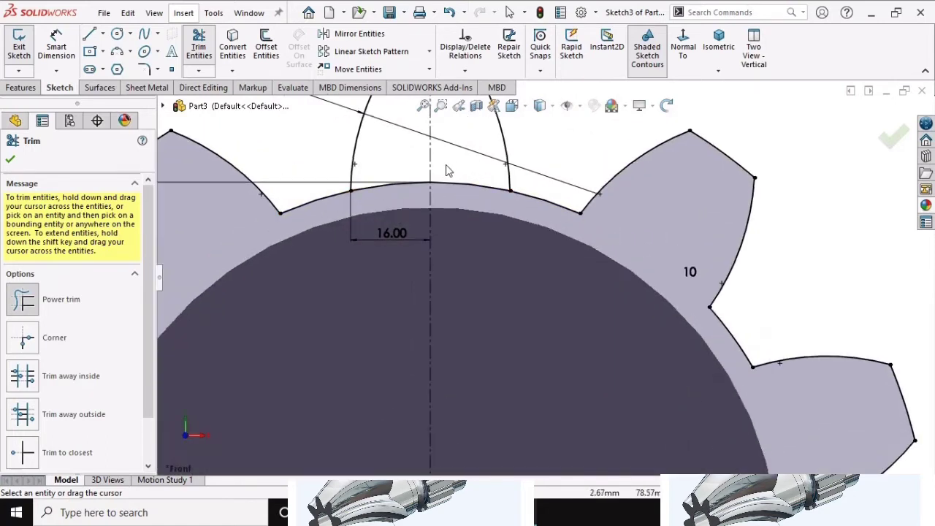
{"action": "left_click_drag", "start_coordinate": [459, 171], "coordinate": [449, 189]}
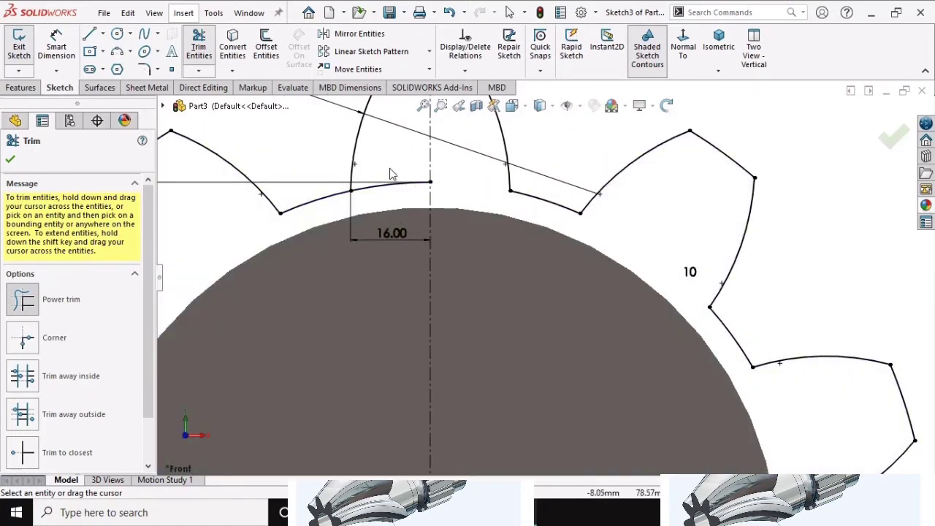
{"action": "scroll", "coordinate": [627, 191], "scroll_direction": "up", "scroll_amount": 2}
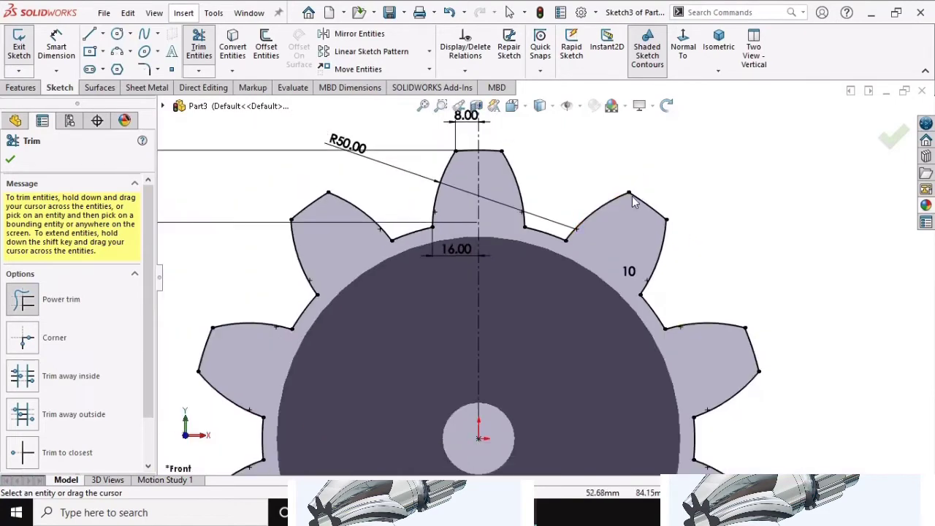
{"action": "scroll", "coordinate": [632, 196], "scroll_direction": "up", "scroll_amount": 2}
{"action": "scroll", "coordinate": [606, 292], "scroll_direction": "up", "scroll_amount": 1}
{"action": "scroll", "coordinate": [511, 409], "scroll_direction": "up", "scroll_amount": 1}
{"action": "scroll", "coordinate": [541, 302], "scroll_direction": "down", "scroll_amount": 2}
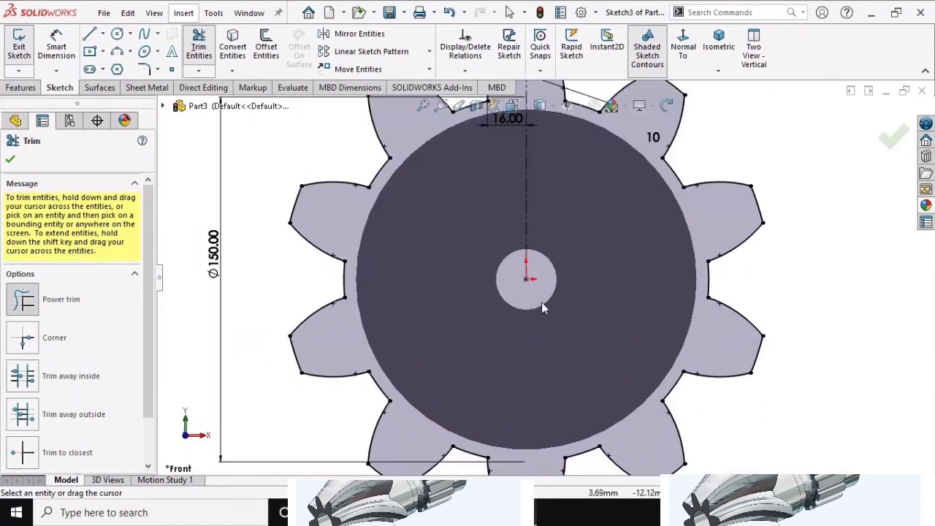
{"action": "scroll", "coordinate": [543, 300], "scroll_direction": "up", "scroll_amount": 1}
{"action": "scroll", "coordinate": [550, 294], "scroll_direction": "up", "scroll_amount": 1}
{"action": "scroll", "coordinate": [550, 293], "scroll_direction": "up", "scroll_amount": 1}
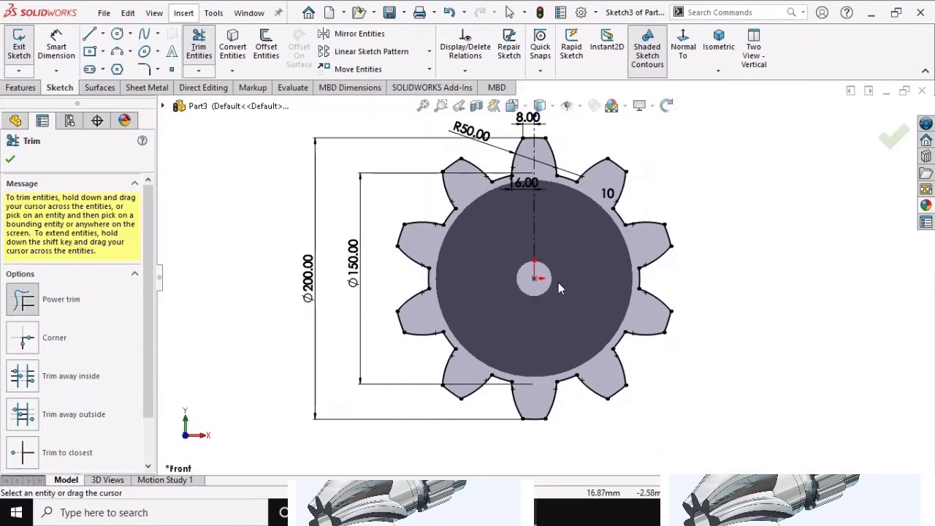
{"action": "scroll", "coordinate": [555, 284], "scroll_direction": "up", "scroll_amount": 1}
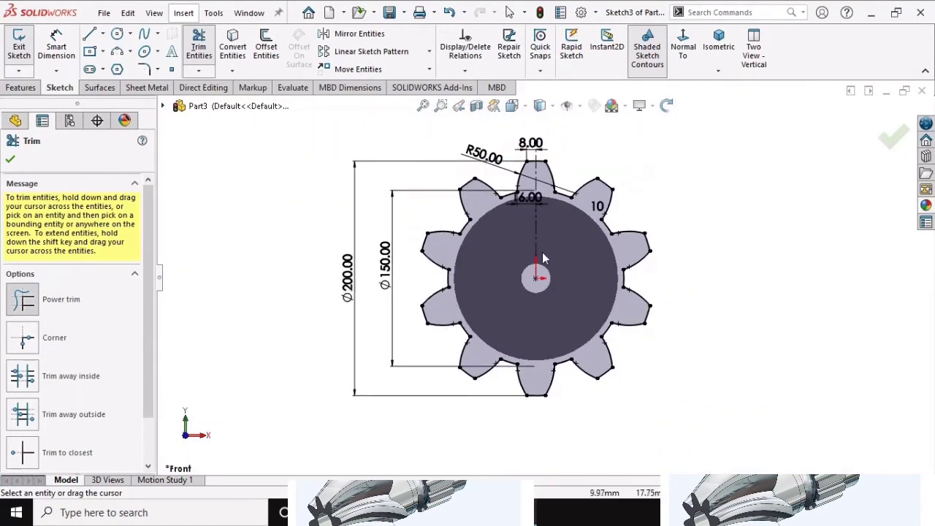
{"action": "left_click", "coordinate": [10, 161]}
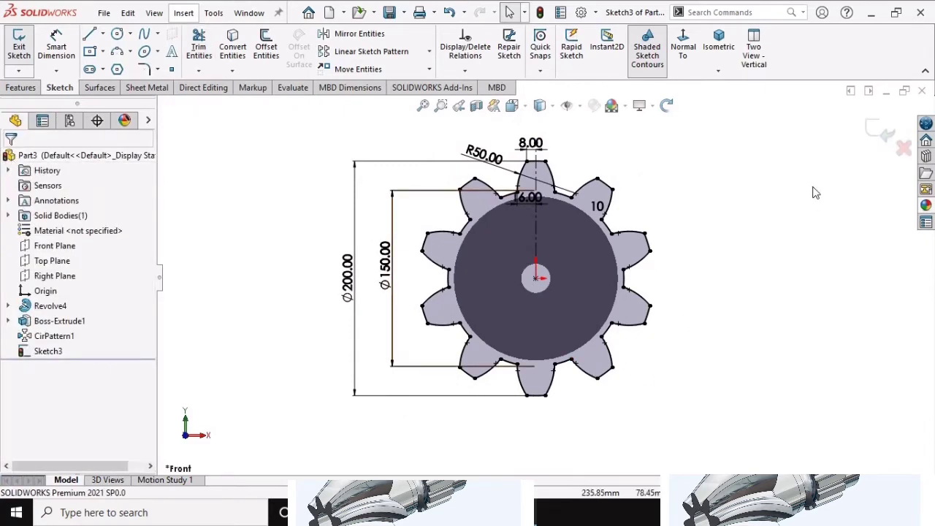
Exit Sketch3 and select the gear blank's front face as the reference for a new plane.
{"action": "left_click", "coordinate": [873, 137]}
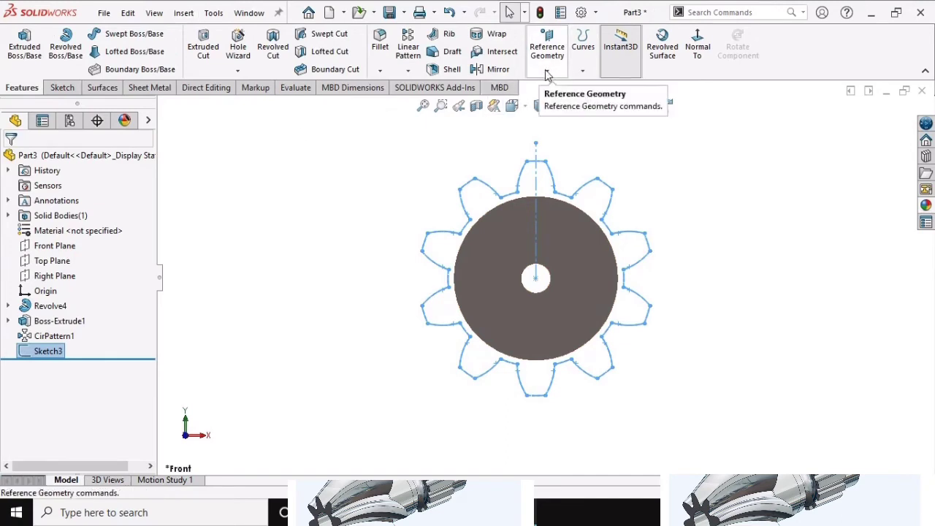
{"action": "left_click", "coordinate": [546, 73]}
{"action": "left_click", "coordinate": [379, 185]}
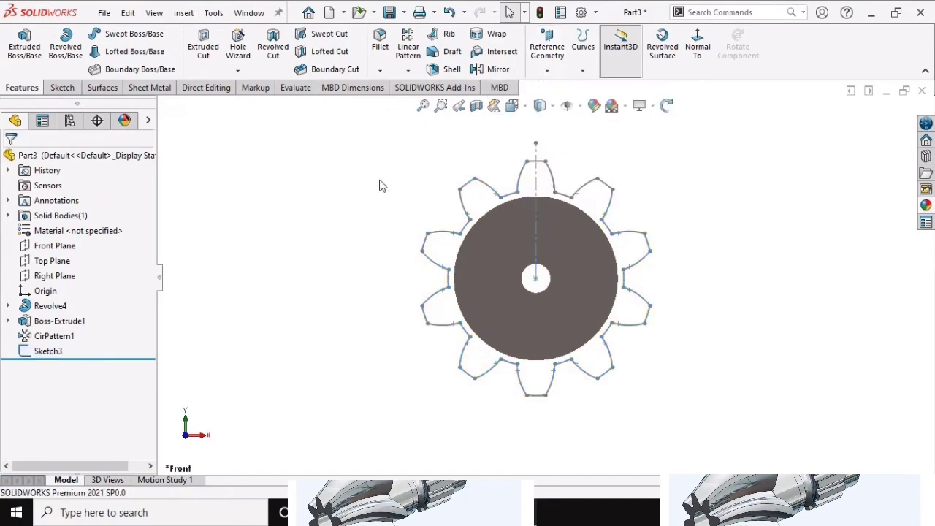
{"action": "left_click", "coordinate": [569, 245]}
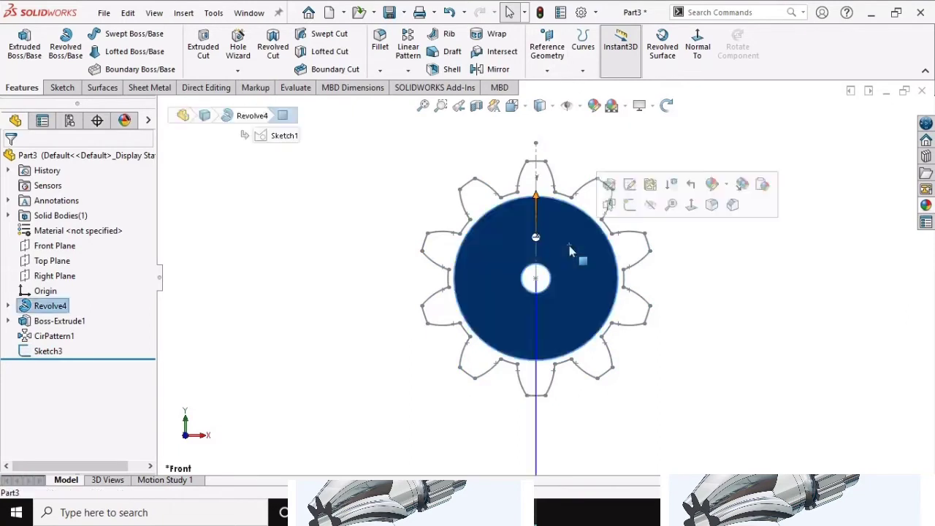
{"action": "left_click", "coordinate": [547, 73]}
Add a reference plane offset 60 mm from the gear blank's front face.
{"action": "left_click", "coordinate": [560, 88]}
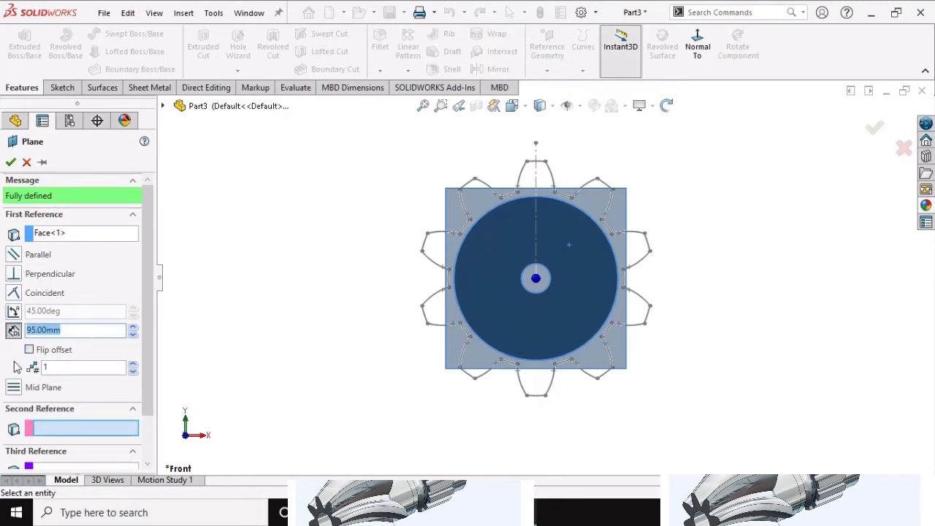
{"action": "type", "text": "5"}
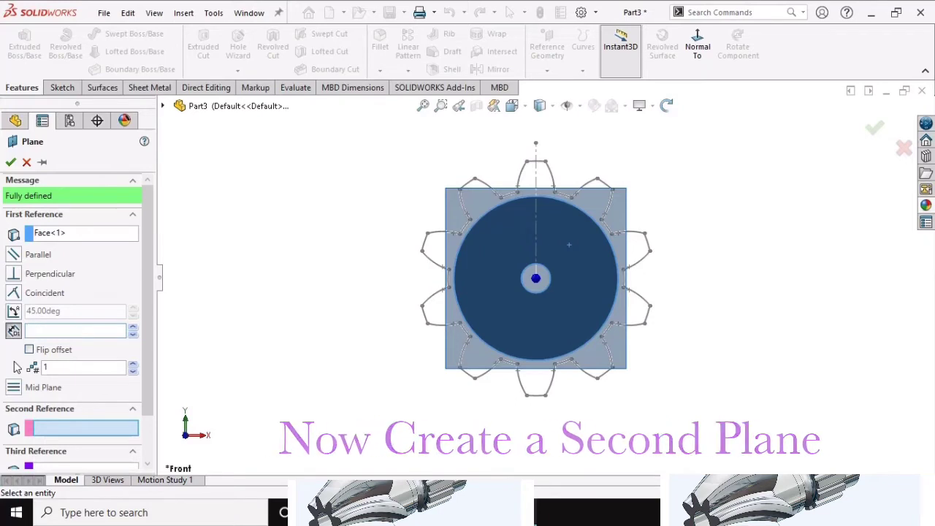
{"action": "type", "text": "60"}
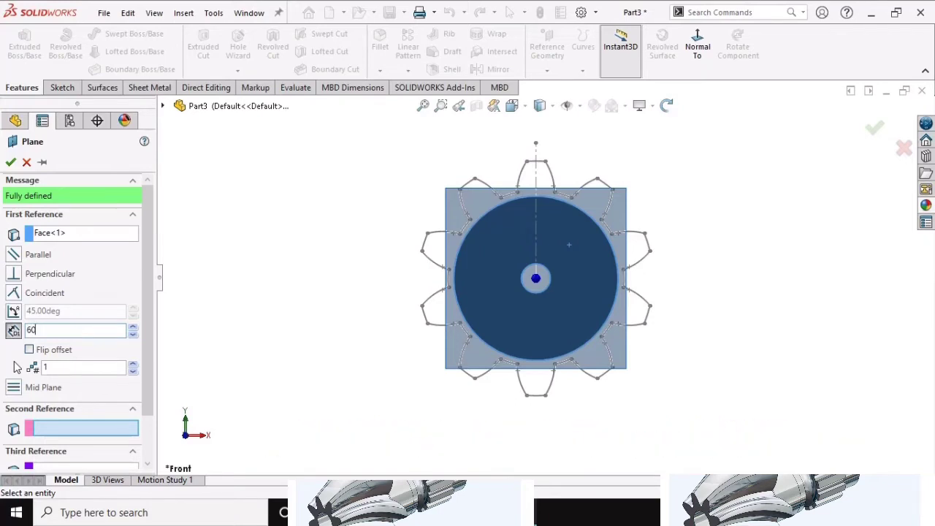
{"action": "key", "text": "Return"}
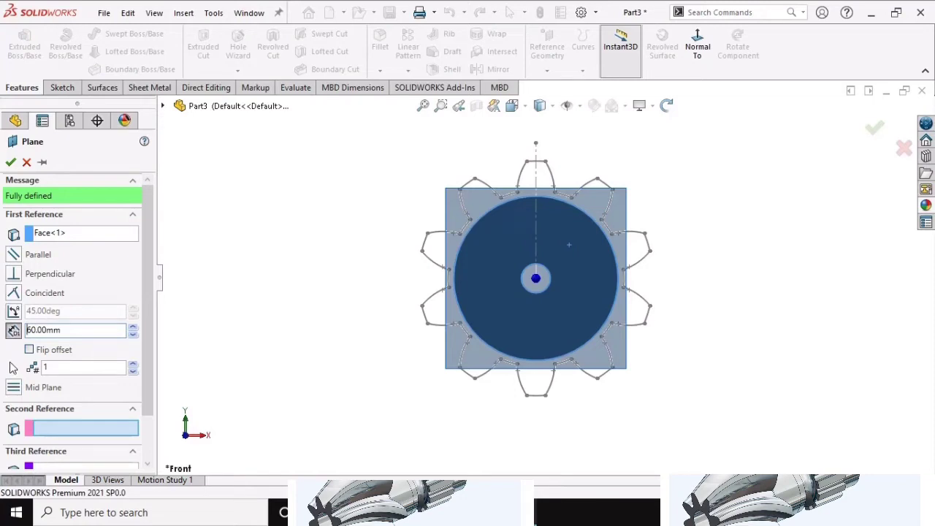
{"action": "left_click", "coordinate": [10, 161]}
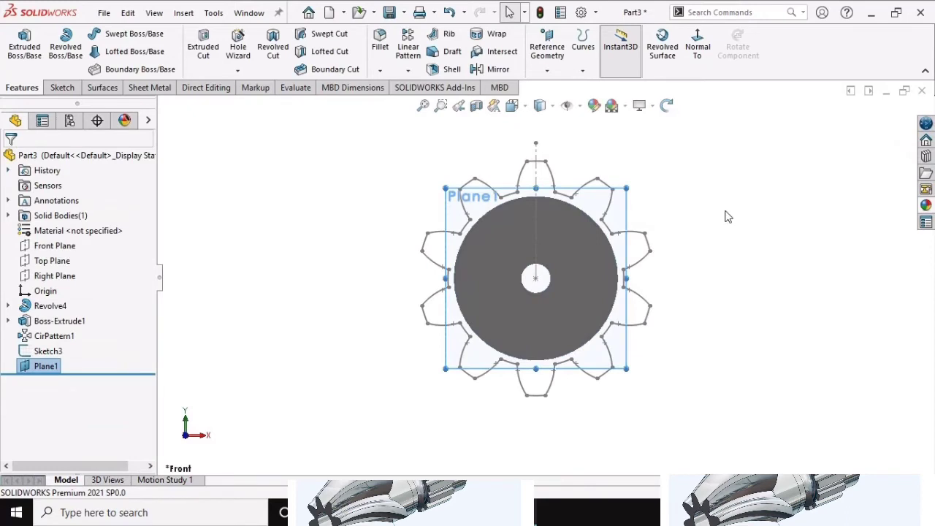
Start a sketch on Plane1, orbit to an angled view, and launch Convert Entities.
{"action": "right_click", "coordinate": [34, 365]}
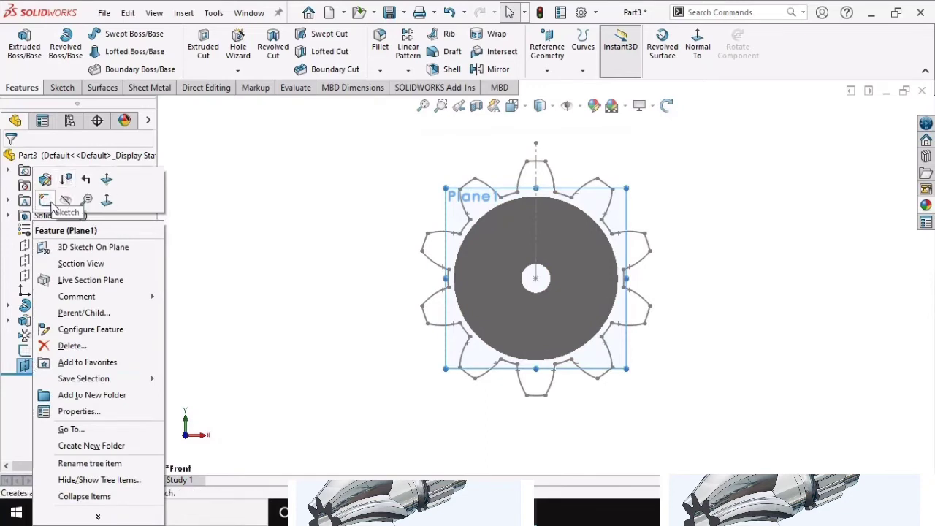
{"action": "left_click", "coordinate": [46, 202]}
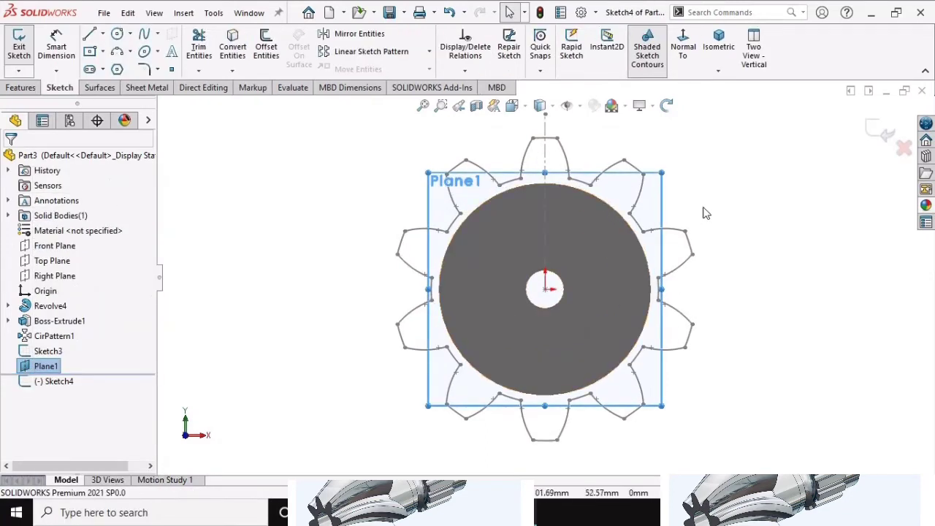
{"action": "left_click", "coordinate": [666, 105]}
{"action": "mouse_move", "coordinate": [706, 219]}
{"action": "left_mouse_down"}
{"action": "mouse_move", "coordinate": [616, 253]}
{"action": "mouse_move", "coordinate": [660, 254]}
{"action": "mouse_move", "coordinate": [664, 192]}
{"action": "mouse_move", "coordinate": [537, 272]}
{"action": "left_mouse_up"}
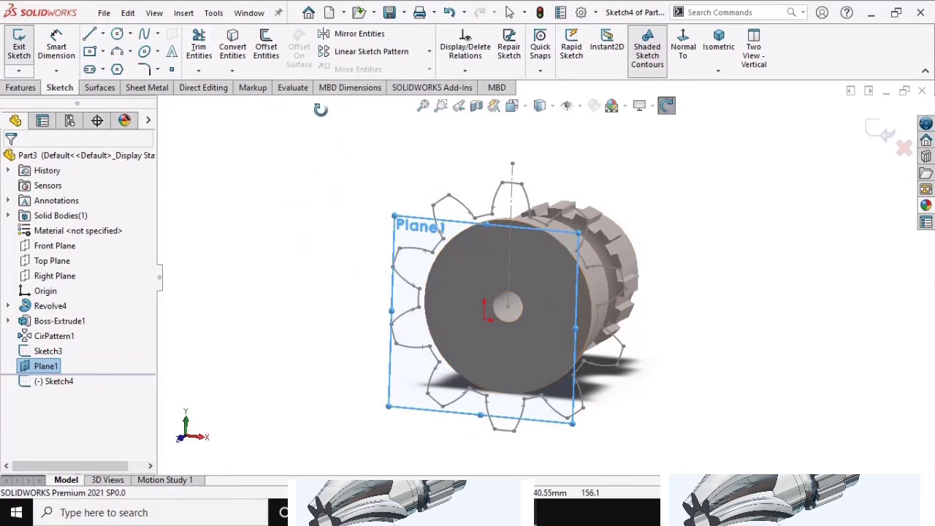
{"action": "left_click", "coordinate": [234, 72]}
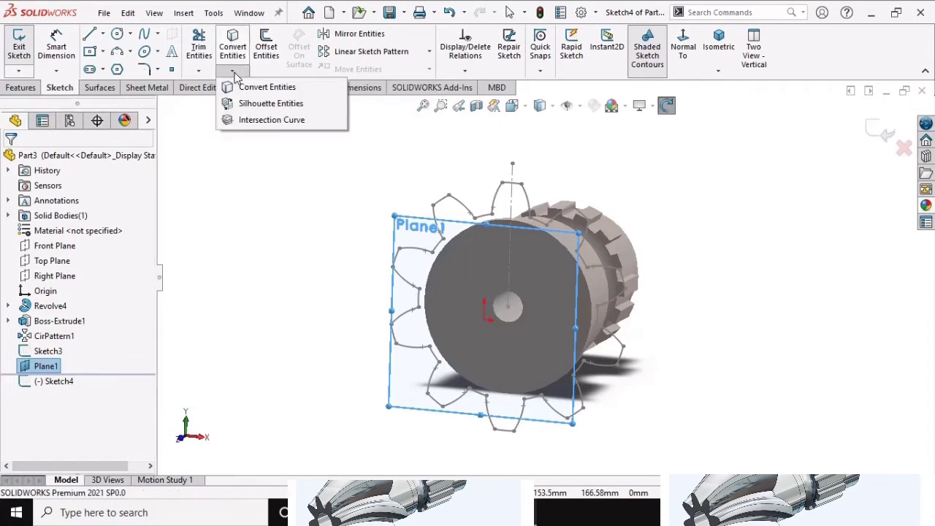
{"action": "left_click", "coordinate": [245, 89]}
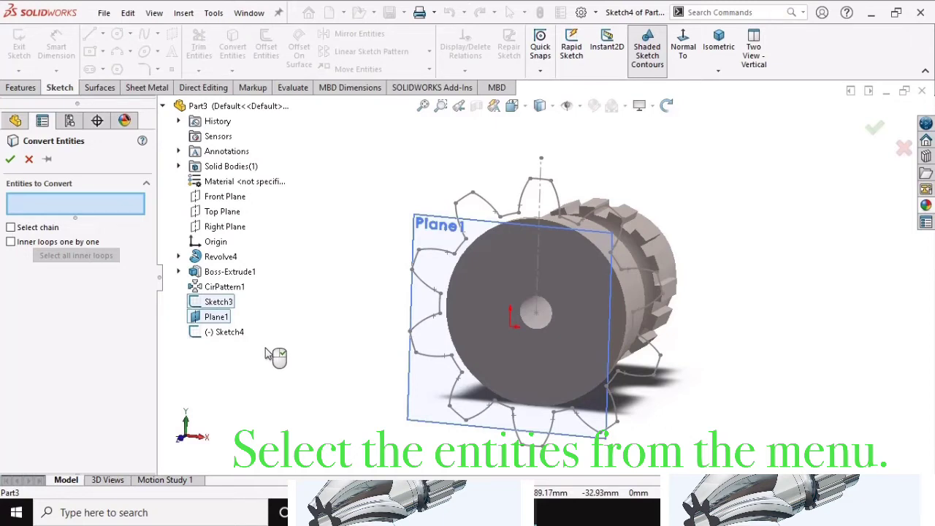
Convert Sketch3's ten-tooth gear outline into Sketch4 and orbit around to inspect it.
{"action": "left_click", "coordinate": [232, 302]}
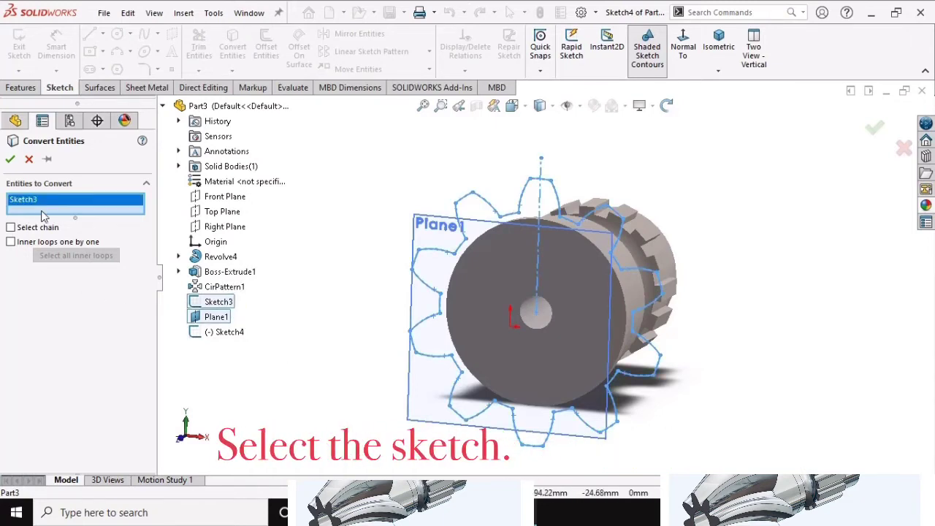
{"action": "left_click", "coordinate": [10, 160]}
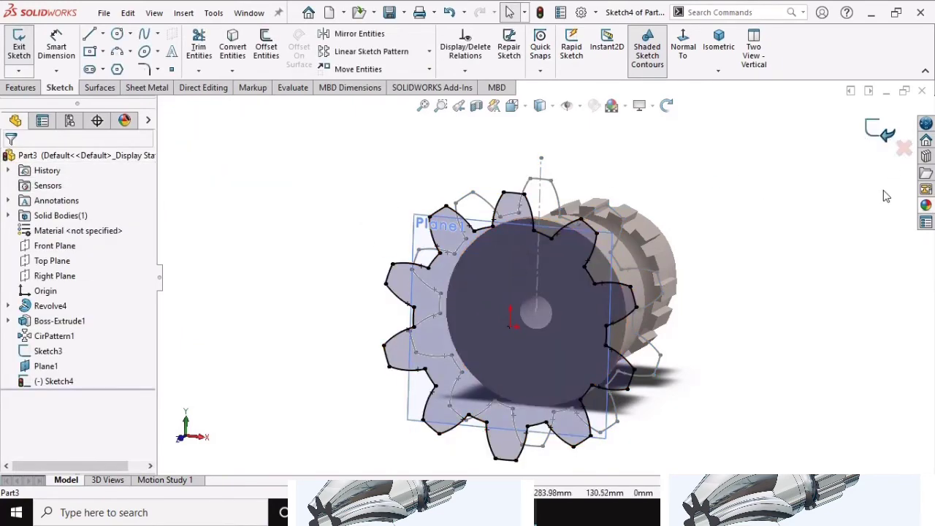
{"action": "mouse_move", "coordinate": [674, 189]}
{"action": "middle_mouse_down"}
{"action": "mouse_move", "coordinate": [600, 246]}
{"action": "mouse_move", "coordinate": [715, 183]}
{"action": "mouse_move", "coordinate": [462, 230]}
{"action": "middle_mouse_up"}
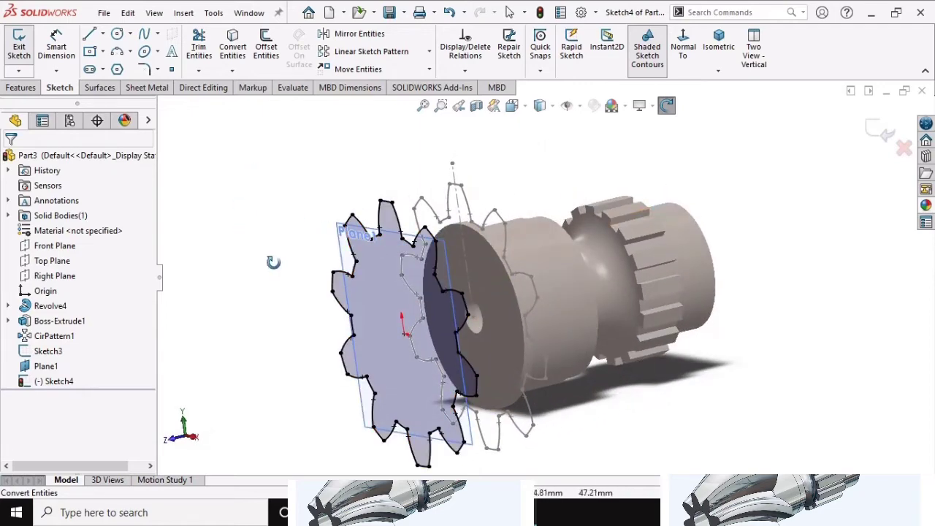
{"action": "mouse_move", "coordinate": [288, 165]}
{"action": "middle_mouse_down"}
{"action": "mouse_move", "coordinate": [315, 167]}
{"action": "mouse_move", "coordinate": [329, 187]}
{"action": "middle_mouse_up"}
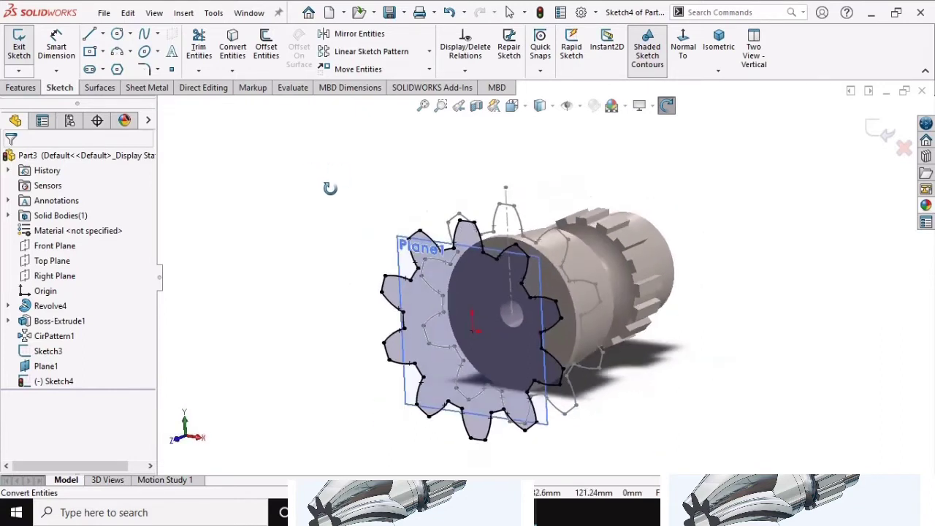
Hide Sketch3 and select Plane1, leaving only the copied gear outline visible.
{"action": "left_click", "coordinate": [42, 352]}
{"action": "right_click", "coordinate": [41, 353]}
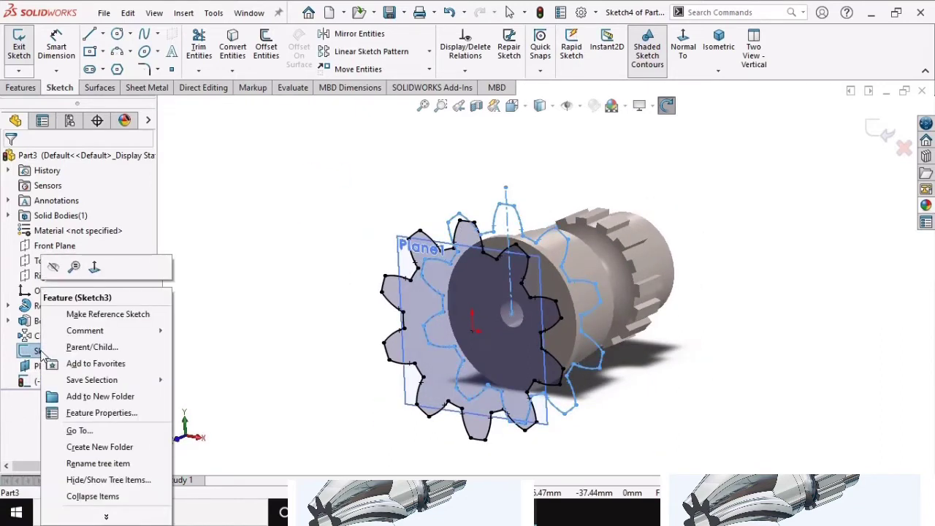
{"action": "left_click", "coordinate": [53, 267]}
{"action": "left_click", "coordinate": [47, 366]}
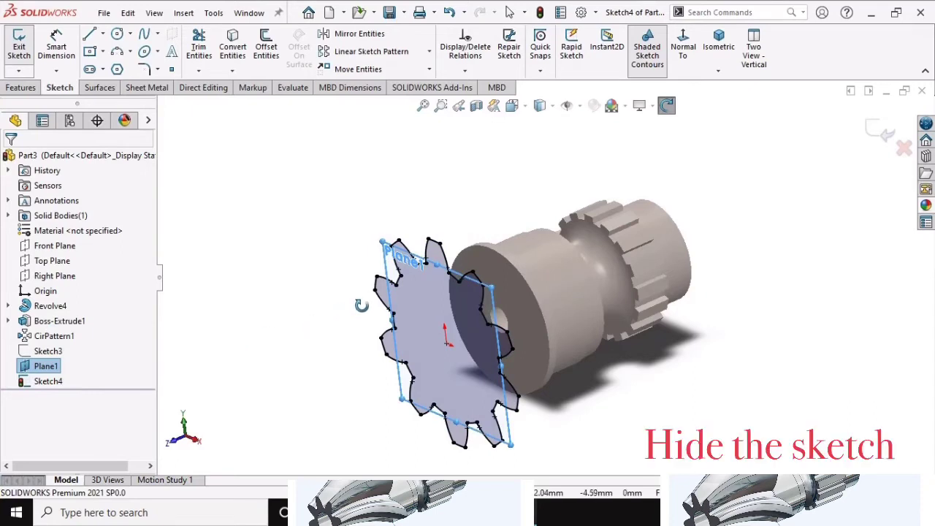
{"action": "left_click_drag", "start_coordinate": [526, 250], "coordinate": [463, 181]}
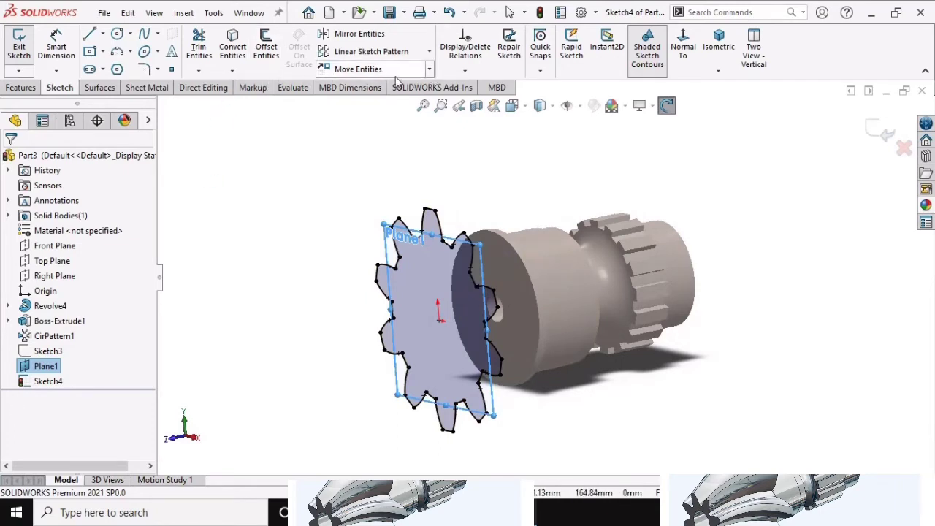
{"action": "left_click", "coordinate": [429, 69]}
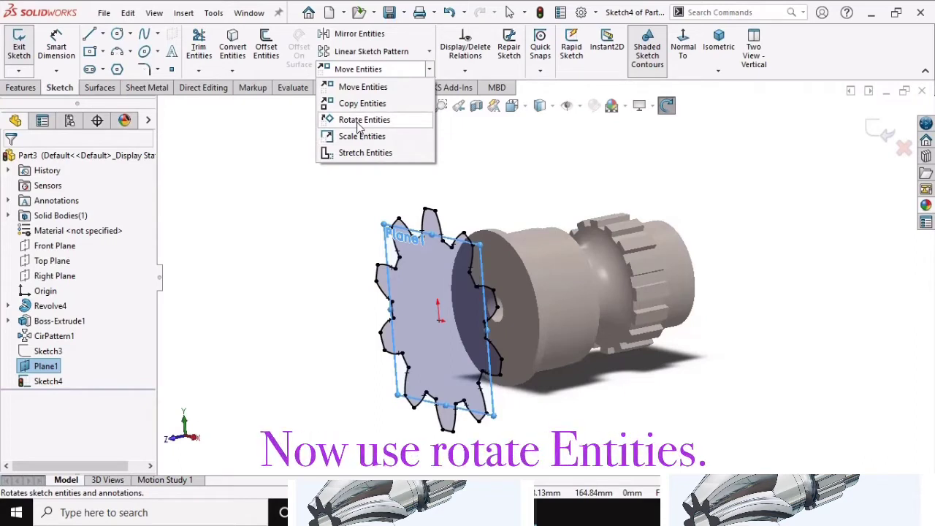
Rotate the whole gear outline on Plane1 by 15 degrees about the sketch origin.
{"action": "left_click", "coordinate": [358, 121]}
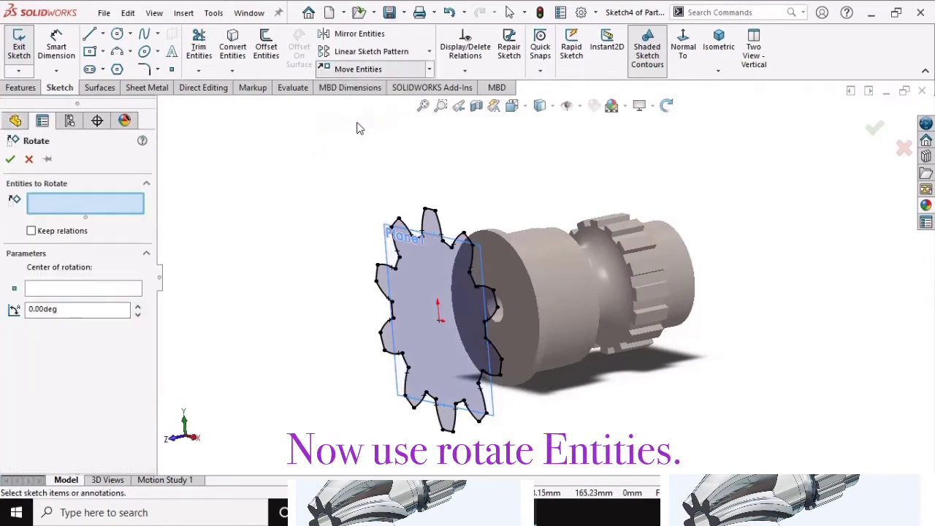
{"action": "left_click_drag", "start_coordinate": [315, 164], "coordinate": [523, 462]}
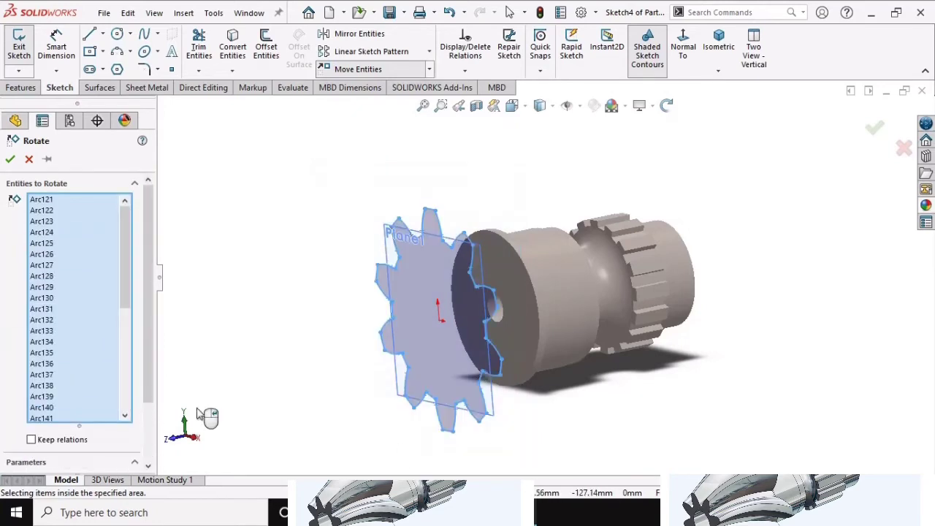
{"action": "scroll", "coordinate": [147, 193], "scroll_direction": "down", "scroll_amount": 3}
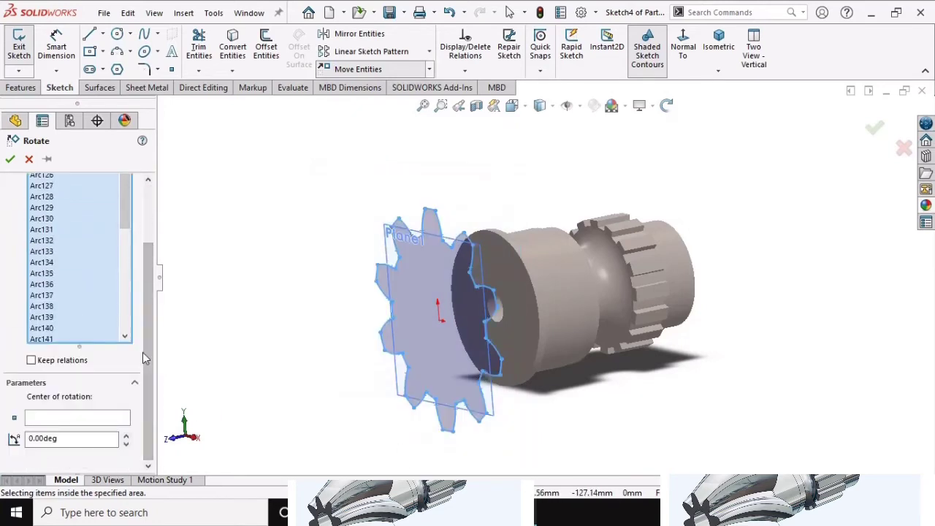
{"action": "left_click", "coordinate": [61, 420]}
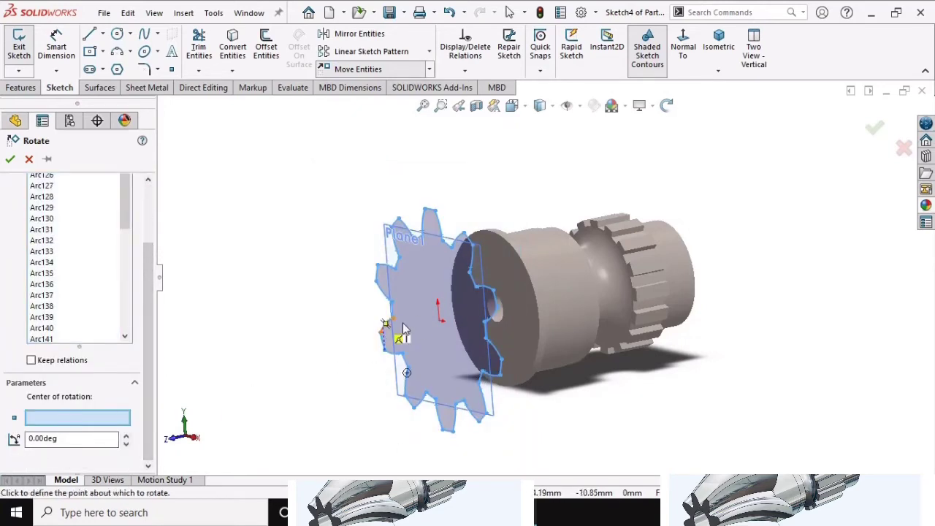
{"action": "left_click", "coordinate": [440, 321]}
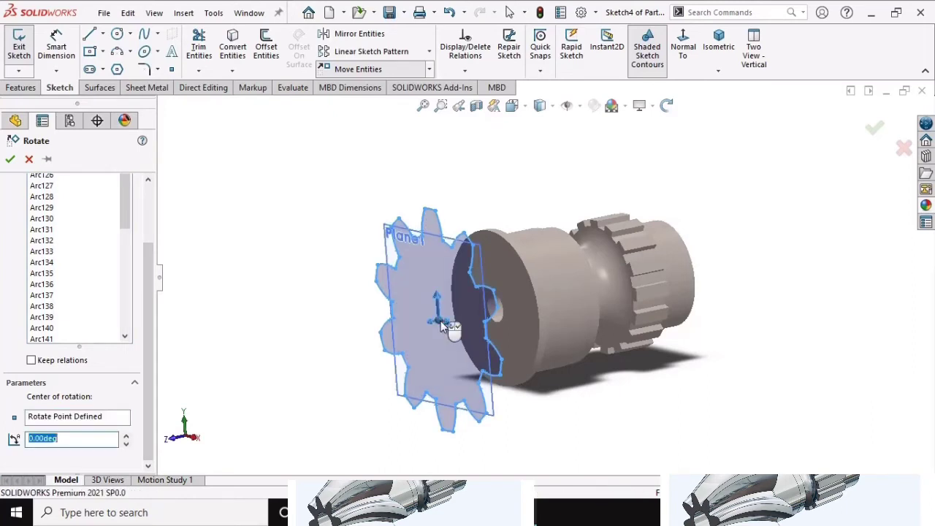
{"action": "left_click", "coordinate": [69, 441]}
{"action": "type", "text": "15"}
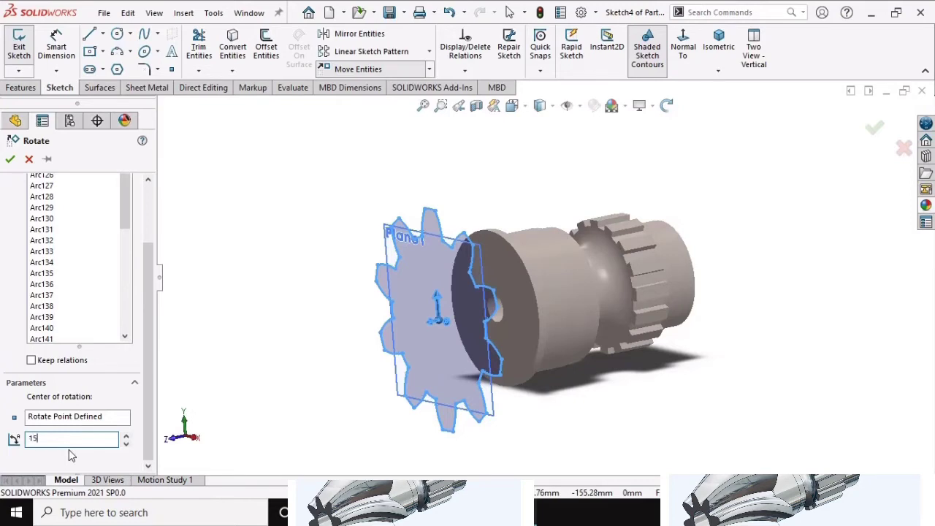
{"action": "key", "text": "Return"}
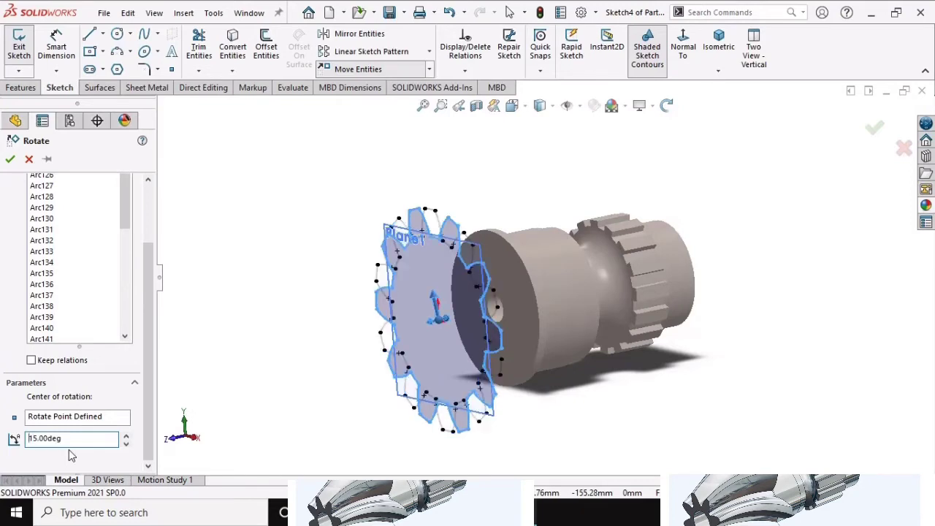
{"action": "left_click", "coordinate": [666, 105]}
{"action": "mouse_move", "coordinate": [504, 191]}
{"action": "left_mouse_down"}
{"action": "mouse_move", "coordinate": [556, 190]}
{"action": "mouse_move", "coordinate": [377, 230]}
{"action": "left_mouse_up"}
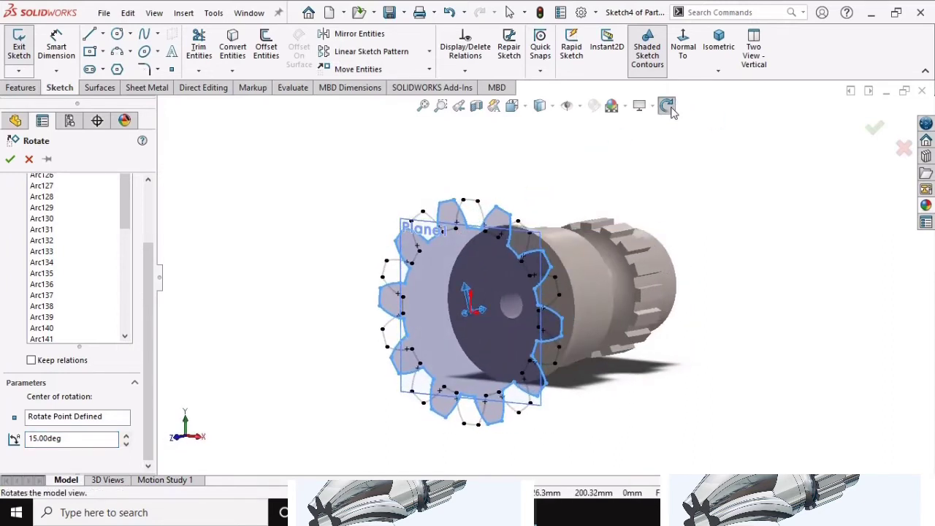
{"action": "left_click", "coordinate": [671, 108]}
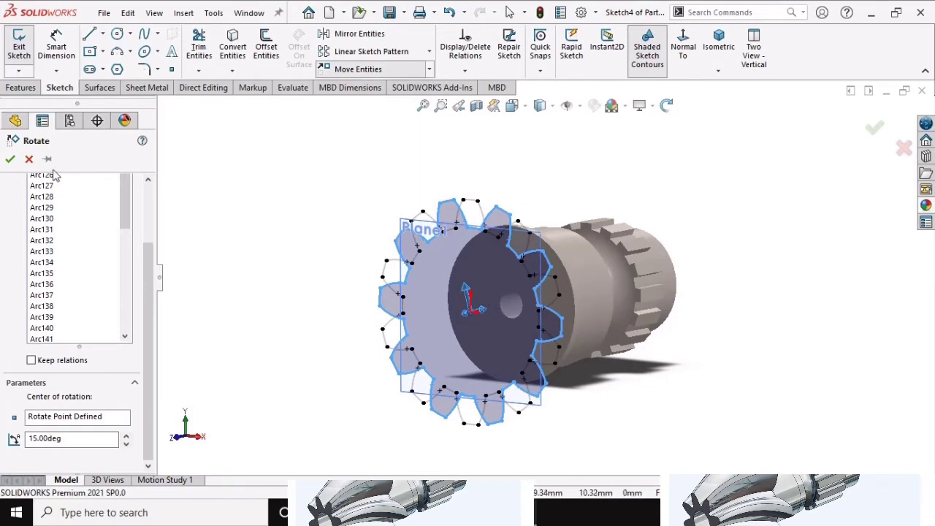
{"action": "left_click", "coordinate": [12, 159]}
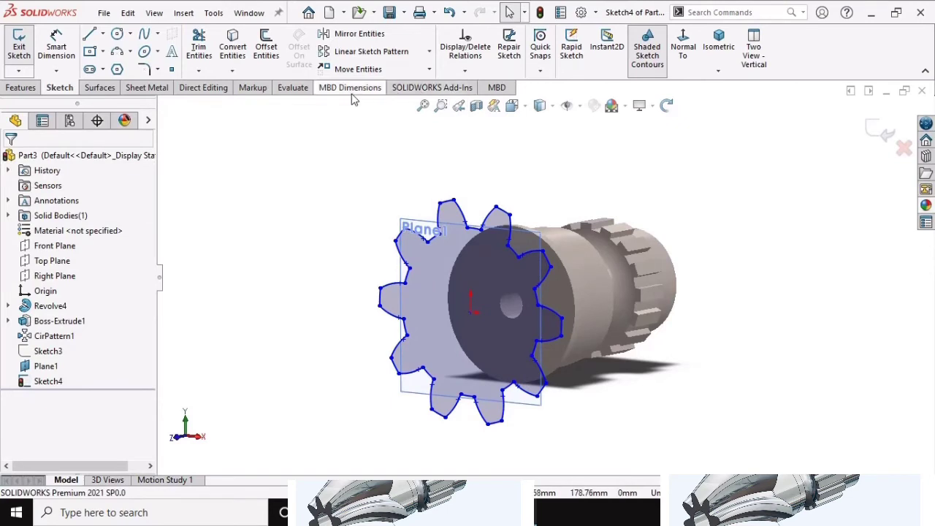
Scale every arc of the rotated gear outline by 0.75 about the sketch origin.
{"action": "left_click", "coordinate": [429, 71]}
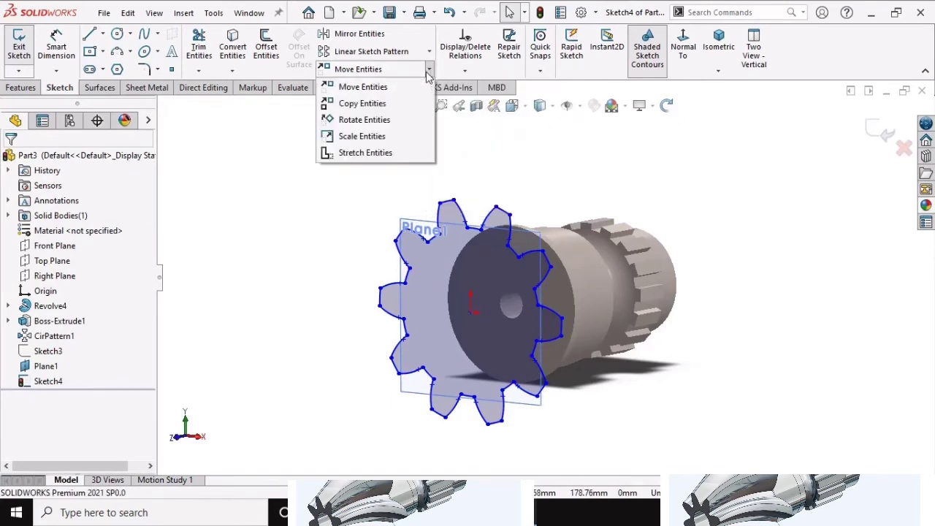
{"action": "left_click", "coordinate": [360, 138]}
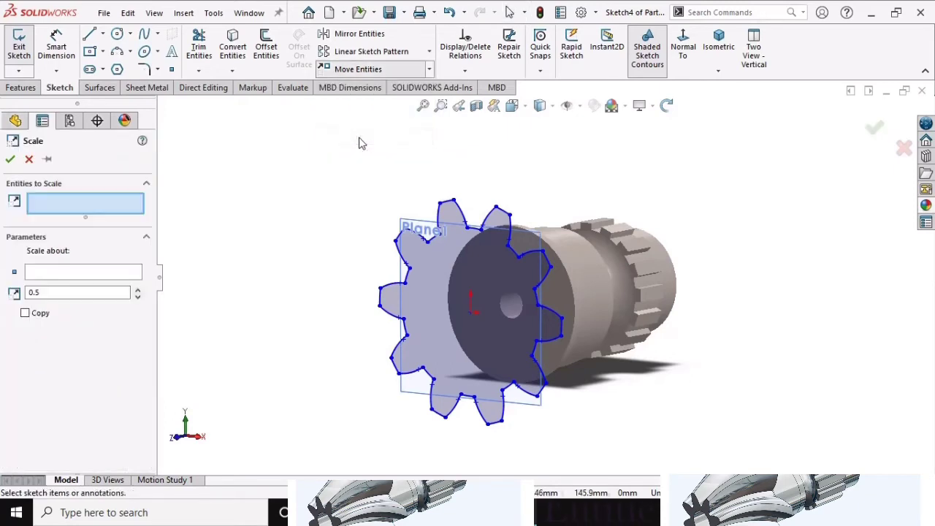
{"action": "left_click_drag", "start_coordinate": [323, 142], "coordinate": [600, 442]}
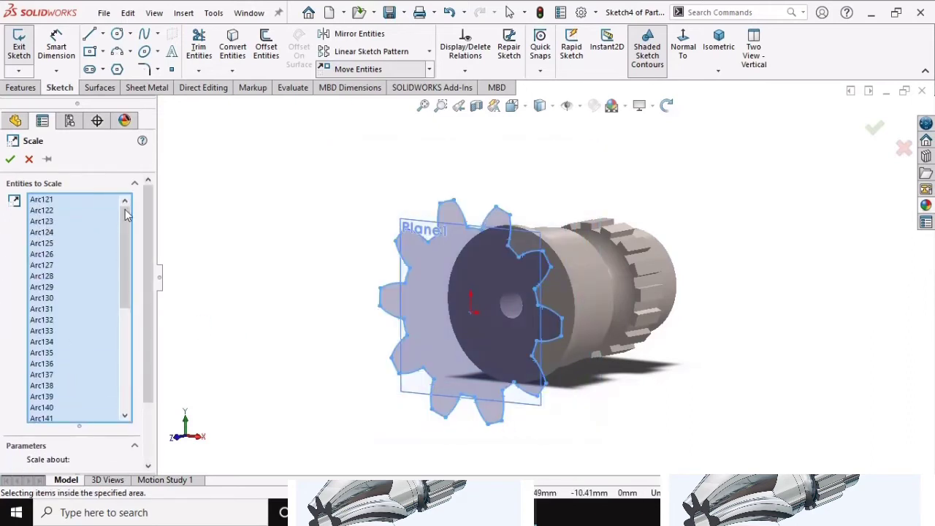
{"action": "scroll", "coordinate": [146, 292], "scroll_direction": "down", "scroll_amount": 2}
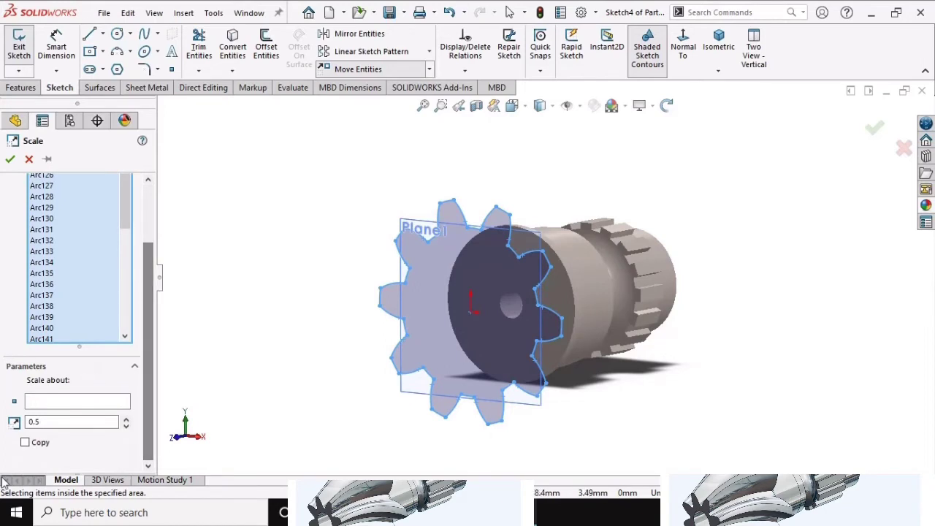
{"action": "left_click", "coordinate": [73, 401]}
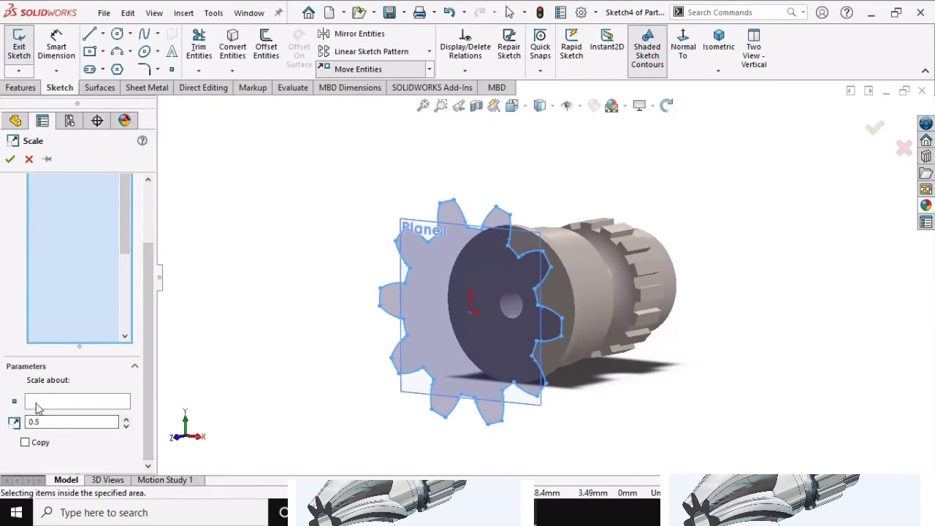
{"action": "left_click", "coordinate": [472, 315]}
{"action": "type", "text": "0.75"}
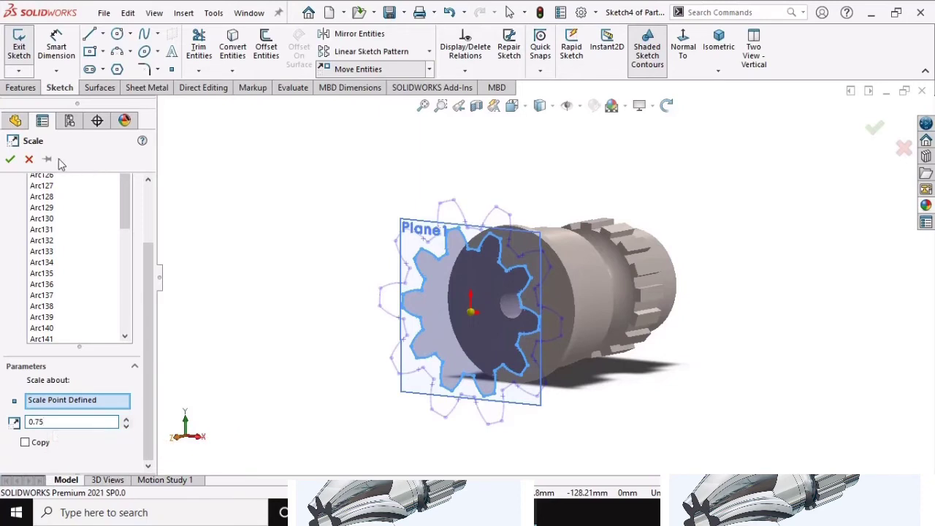
{"action": "left_click", "coordinate": [10, 159]}
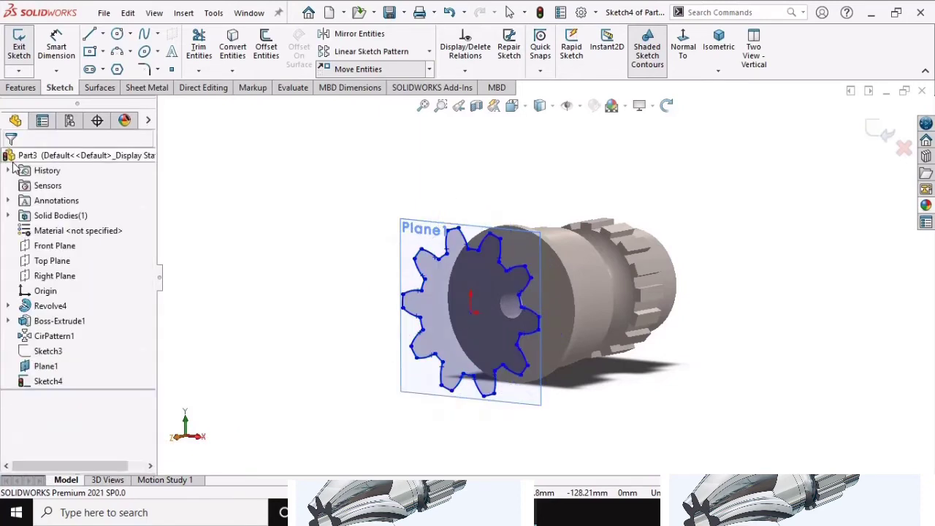
Orbit the view to compare Sketch4's smaller rotated gear against Sketch3.
{"action": "left_click", "coordinate": [666, 105]}
{"action": "mouse_move", "coordinate": [482, 193]}
{"action": "left_mouse_down"}
{"action": "mouse_move", "coordinate": [431, 192]}
{"action": "mouse_move", "coordinate": [476, 179]}
{"action": "mouse_move", "coordinate": [460, 186]}
{"action": "left_mouse_up"}
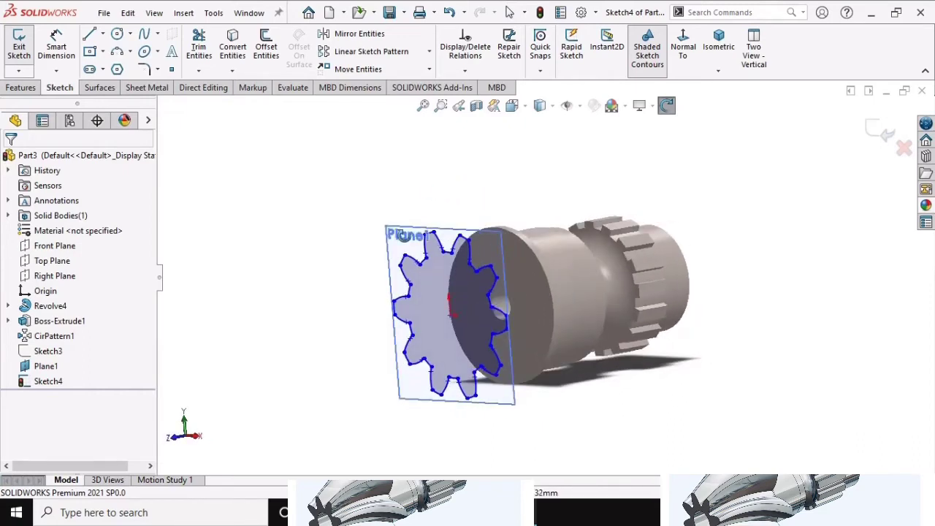
{"action": "right_click", "coordinate": [44, 352]}
{"action": "left_click", "coordinate": [66, 275]}
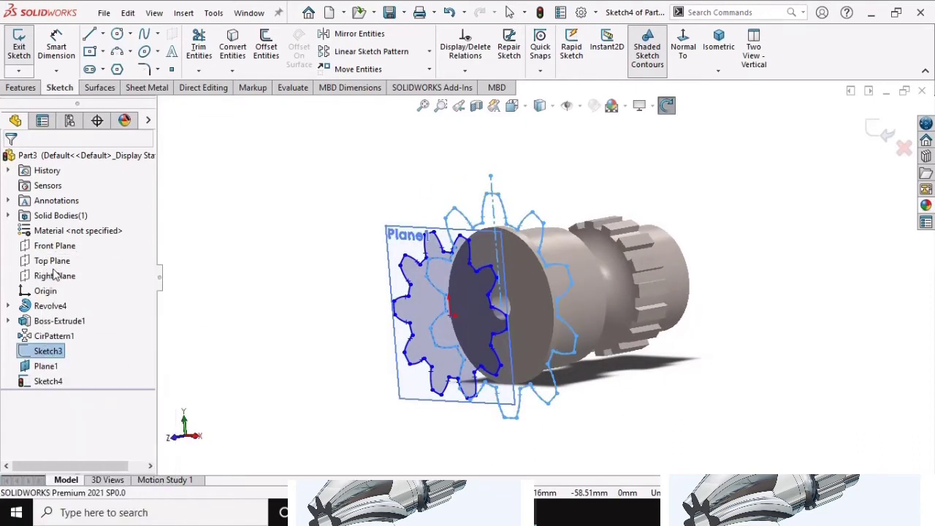
{"action": "mouse_move", "coordinate": [475, 176]}
{"action": "left_mouse_down"}
{"action": "mouse_move", "coordinate": [563, 130]}
{"action": "mouse_move", "coordinate": [549, 150]}
{"action": "mouse_move", "coordinate": [506, 144]}
{"action": "mouse_move", "coordinate": [452, 195]}
{"action": "left_mouse_up"}
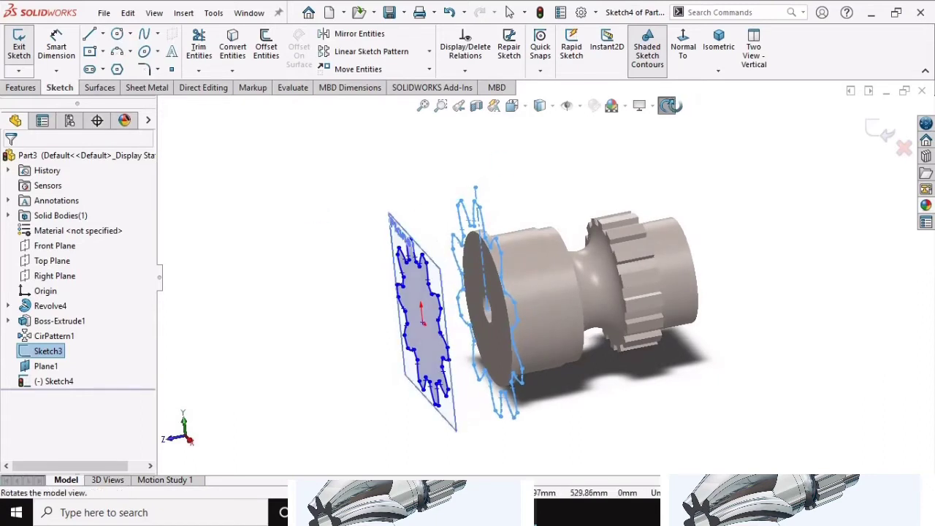
{"action": "left_click", "coordinate": [666, 105]}
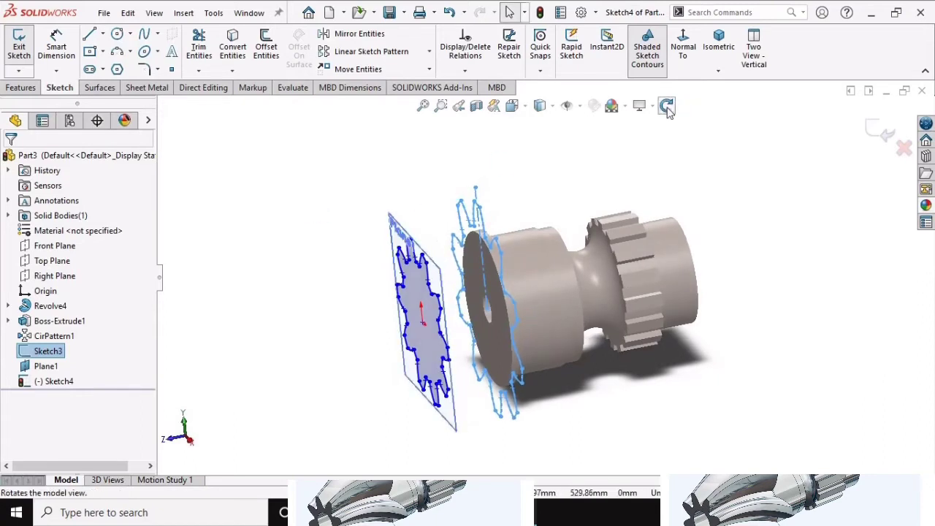
Exit Sketch4 and select the shaft's front disc face.
{"action": "left_click", "coordinate": [876, 132]}
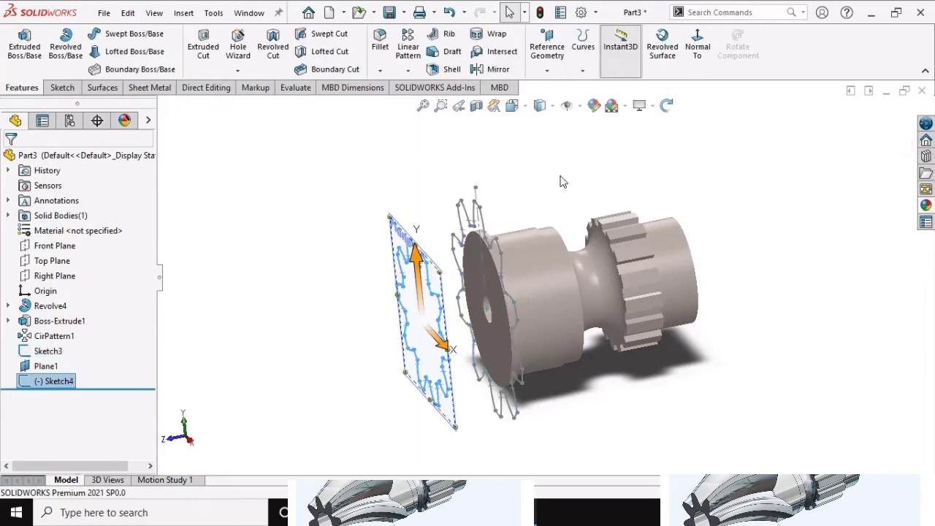
{"action": "left_click", "coordinate": [420, 197]}
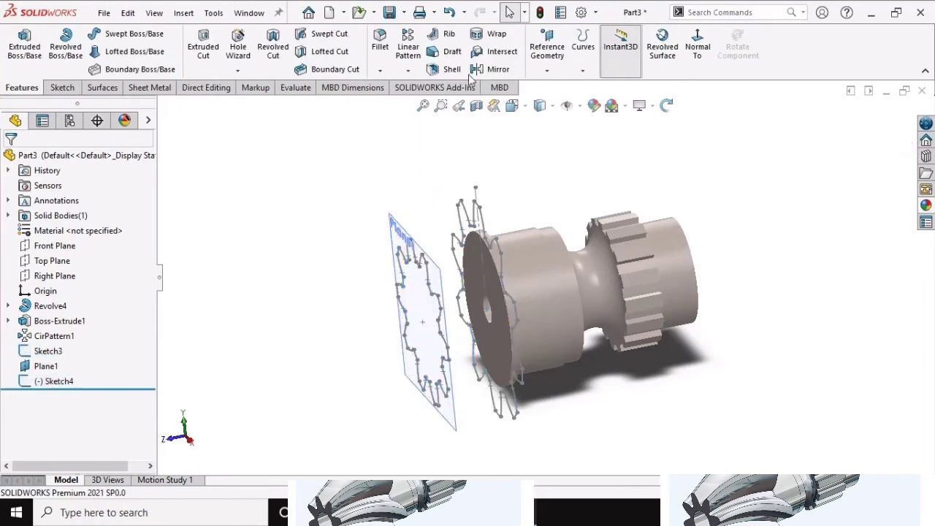
{"action": "left_click", "coordinate": [496, 333]}
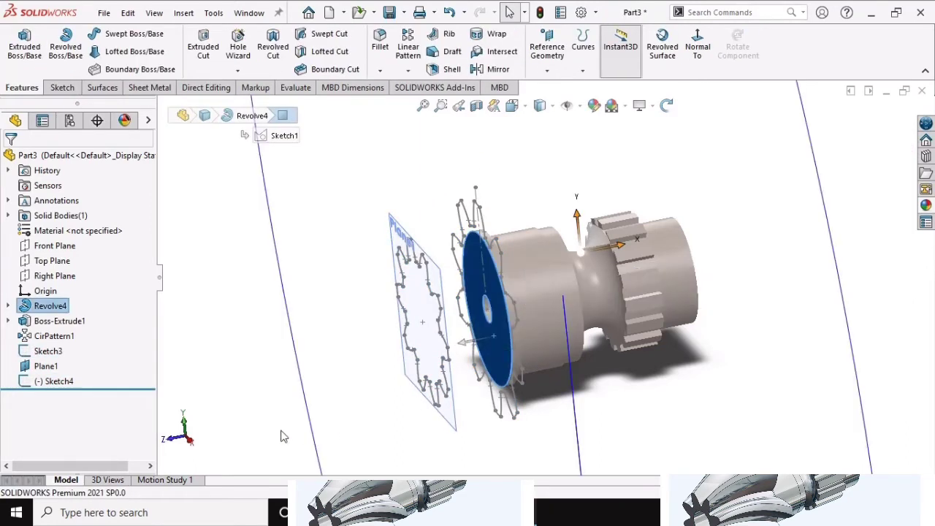
{"action": "left_click", "coordinate": [666, 105]}
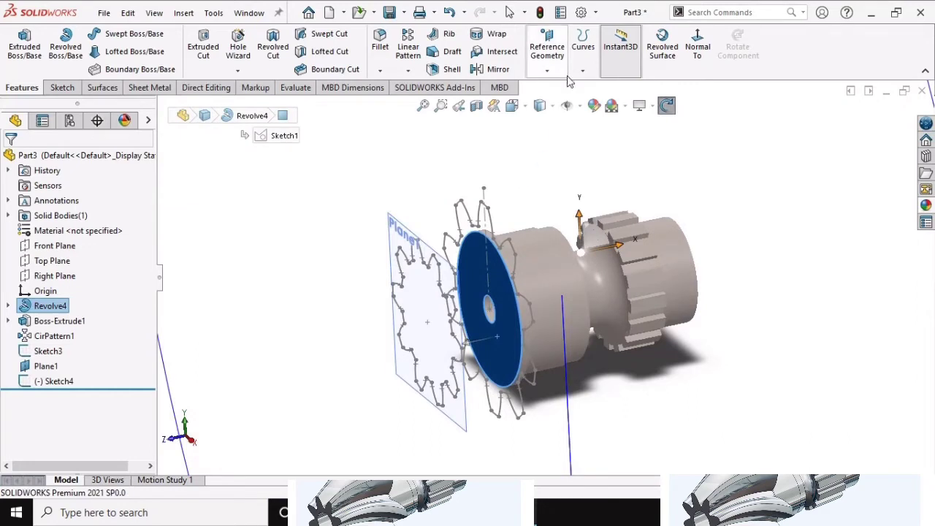
{"action": "left_click", "coordinate": [664, 106]}
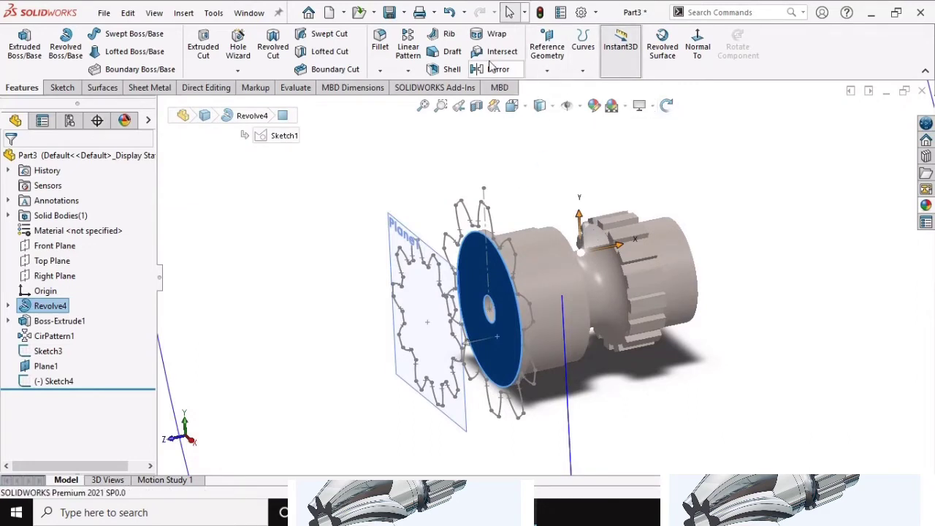
Create Plane2 offset 110 mm from the selected front face.
{"action": "left_click", "coordinate": [546, 70]}
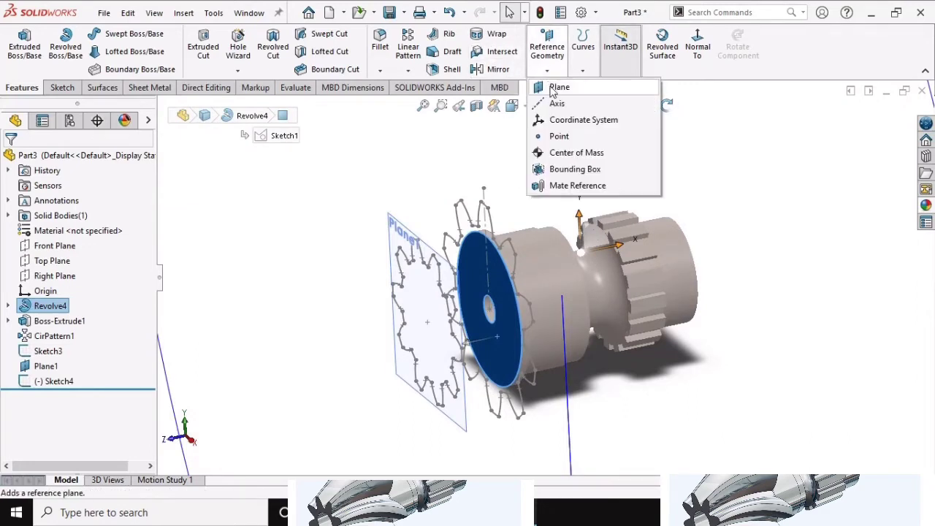
{"action": "left_click", "coordinate": [558, 87]}
{"action": "type", "text": "110"}
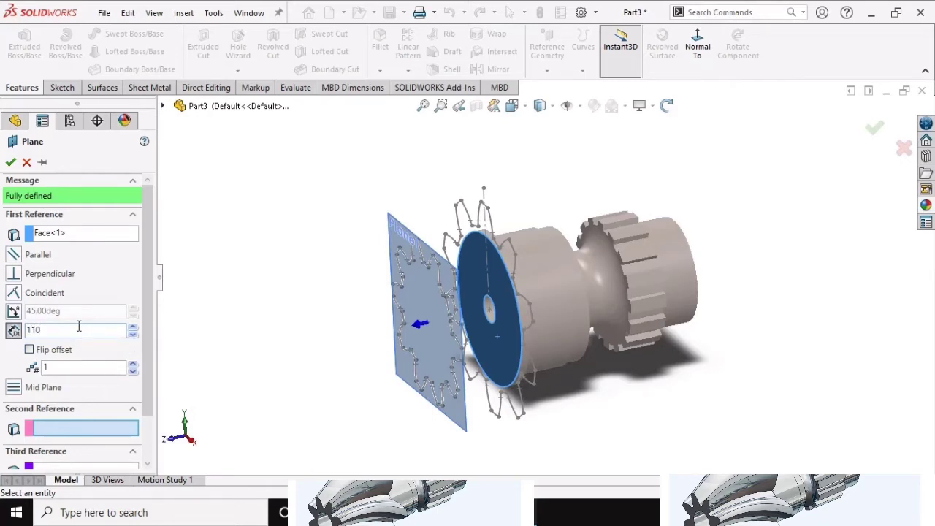
{"action": "key", "text": "Return"}
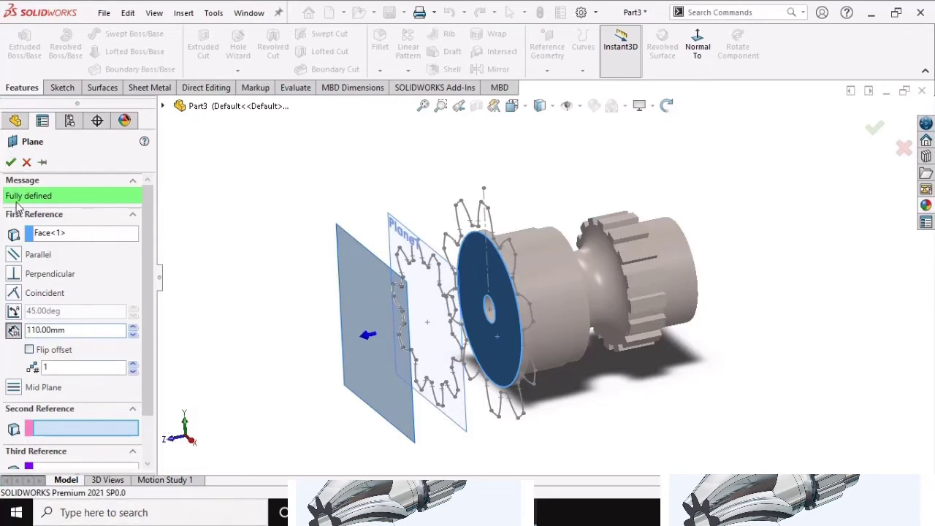
{"action": "left_click", "coordinate": [11, 162]}
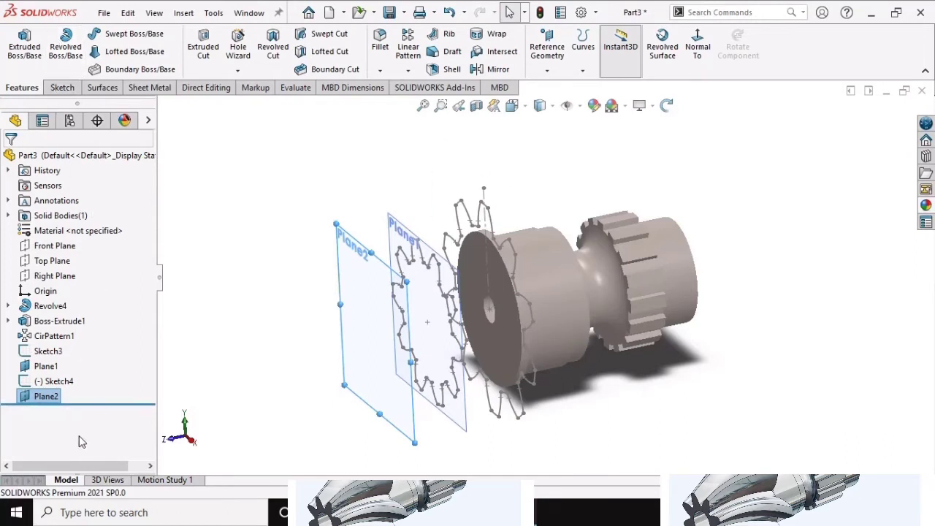
Open a sketch on Plane2 and convert the Sketch3 gear profile into it.
{"action": "right_click", "coordinate": [48, 405]}
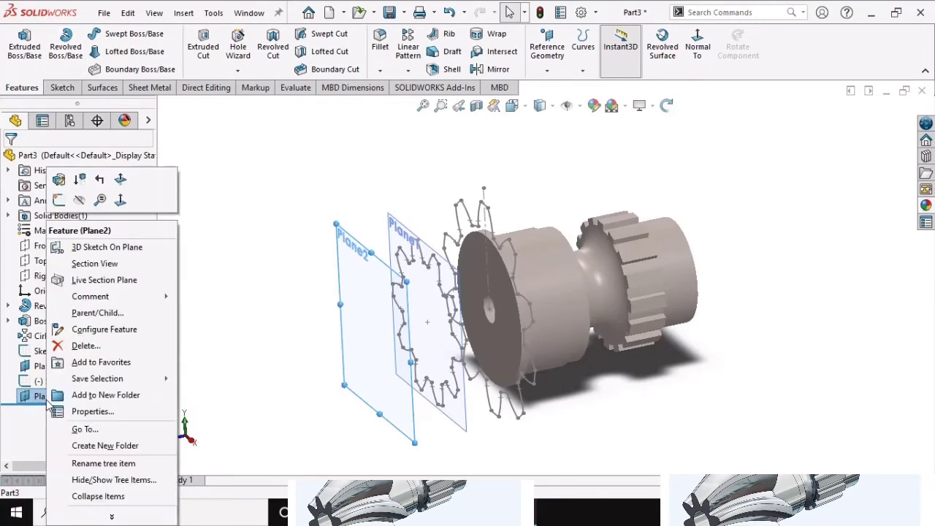
{"action": "left_click", "coordinate": [60, 206]}
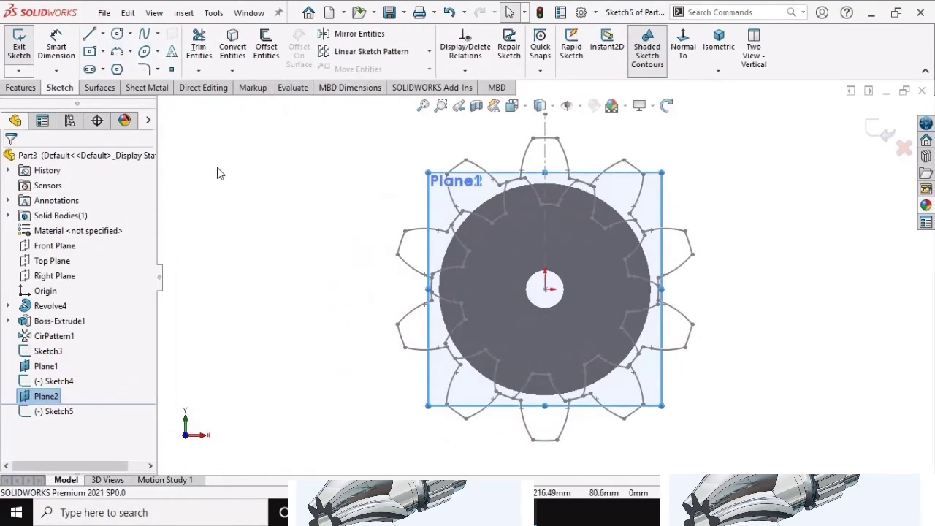
{"action": "left_click", "coordinate": [232, 70]}
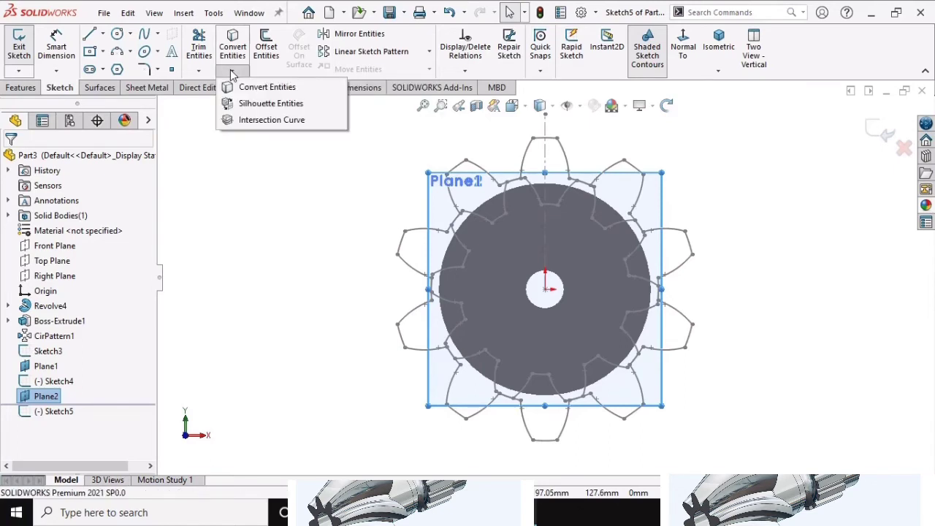
{"action": "left_click", "coordinate": [243, 87]}
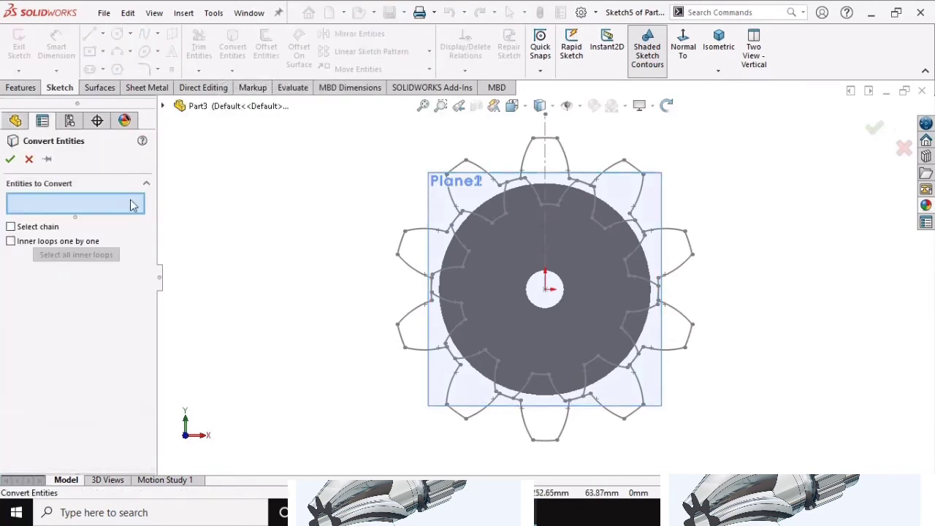
{"action": "left_click", "coordinate": [164, 106]}
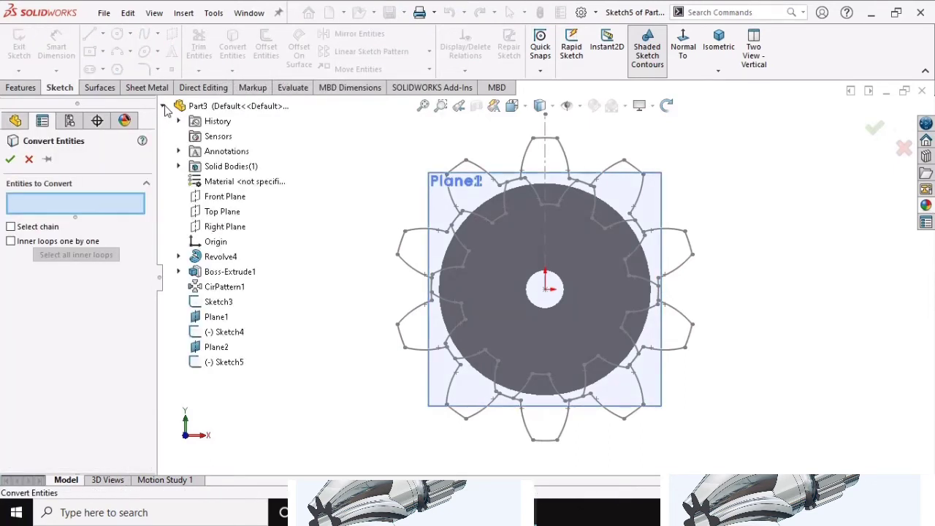
{"action": "left_click", "coordinate": [218, 304]}
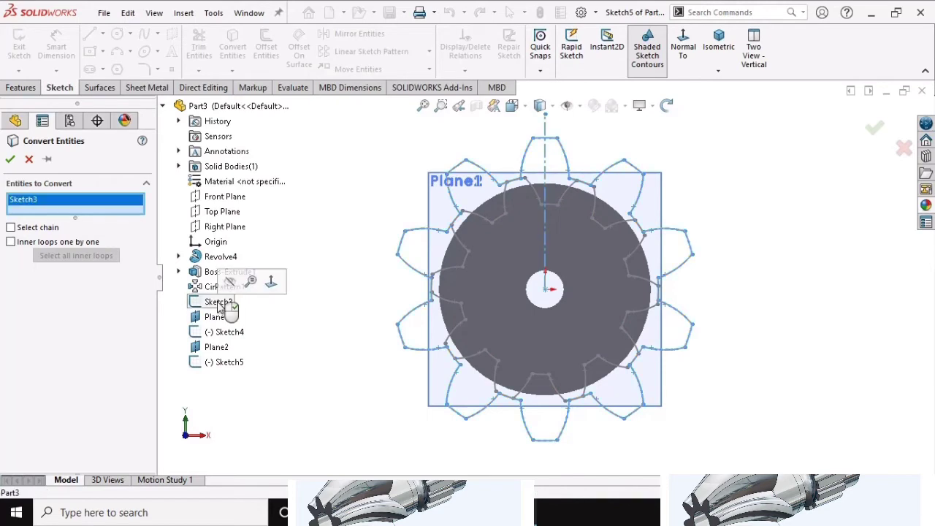
{"action": "left_click", "coordinate": [10, 160]}
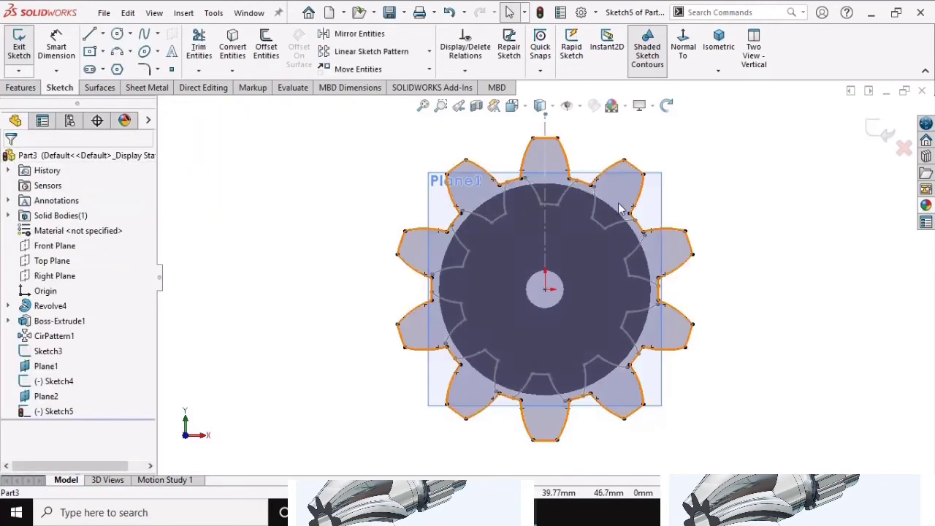
Orbit the model to compare the three gear profiles along the shaft.
{"action": "left_click", "coordinate": [667, 106]}
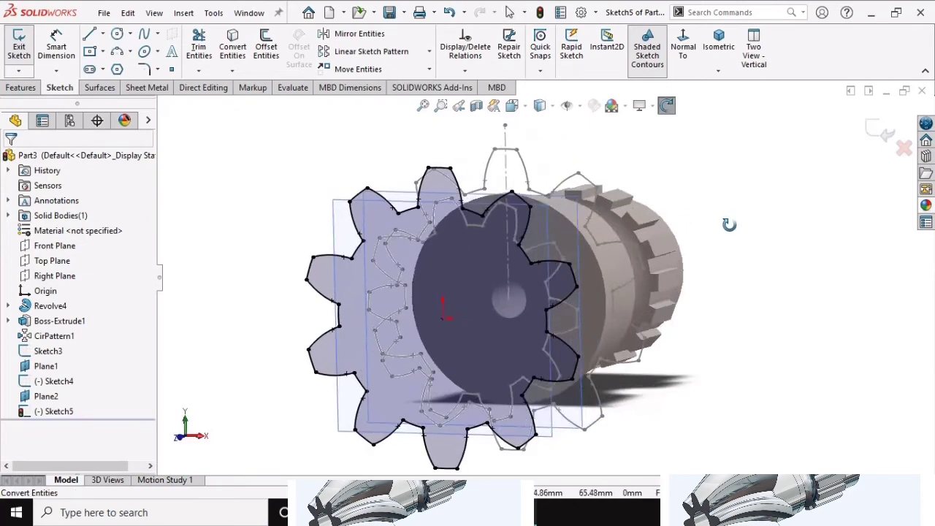
{"action": "mouse_move", "coordinate": [715, 209]}
{"action": "left_mouse_down"}
{"action": "mouse_move", "coordinate": [643, 244]}
{"action": "mouse_move", "coordinate": [680, 252]}
{"action": "left_mouse_up"}
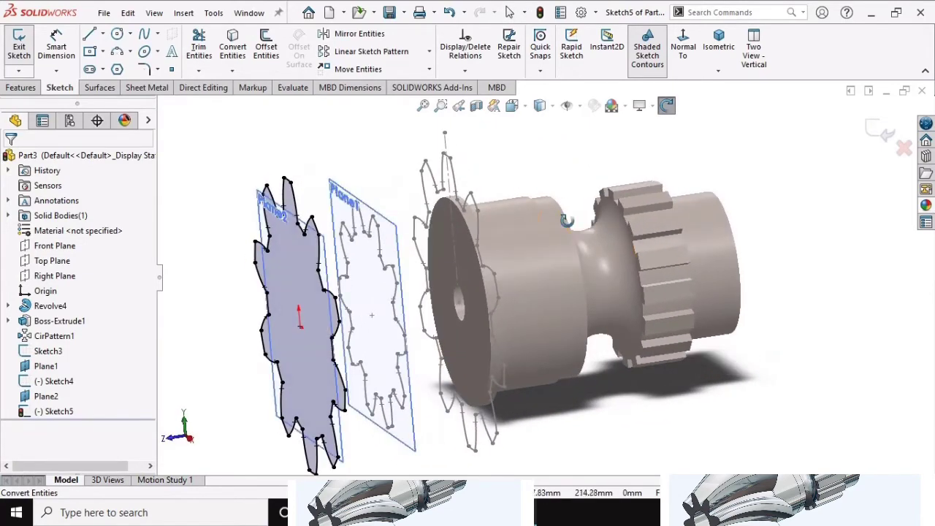
{"action": "left_click_drag", "start_coordinate": [567, 221], "coordinate": [301, 229]}
{"action": "left_click_drag", "start_coordinate": [291, 161], "coordinate": [317, 157]}
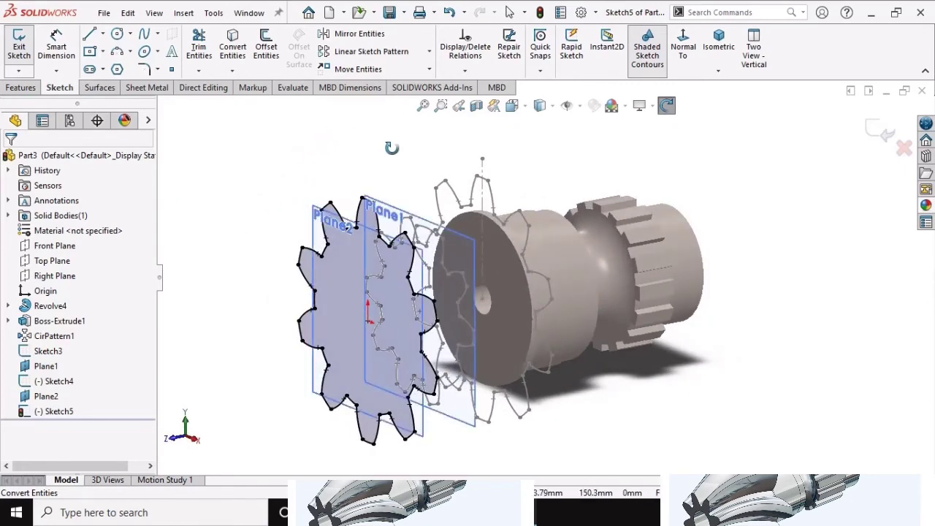
{"action": "mouse_move", "coordinate": [392, 148]}
{"action": "left_mouse_down"}
{"action": "mouse_move", "coordinate": [334, 167]}
{"action": "mouse_move", "coordinate": [387, 164]}
{"action": "mouse_move", "coordinate": [395, 173]}
{"action": "mouse_move", "coordinate": [375, 166]}
{"action": "mouse_move", "coordinate": [388, 158]}
{"action": "mouse_move", "coordinate": [373, 172]}
{"action": "left_mouse_up"}
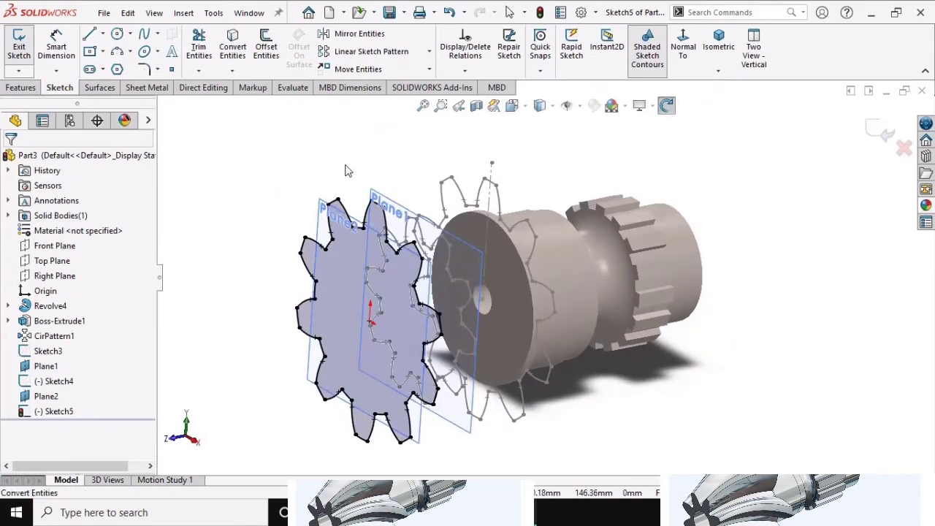
{"action": "key", "text": "Escape"}
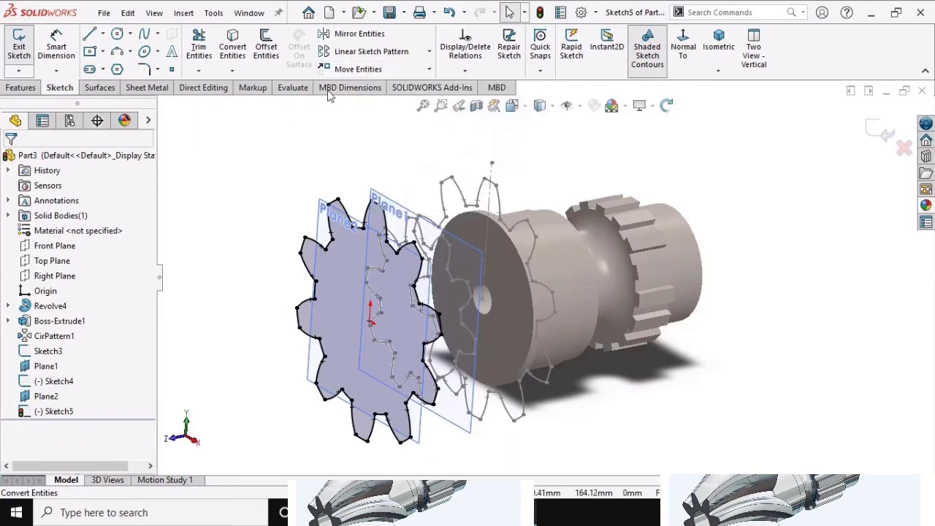
Rotate the entire Plane2 gear profile by -30 degrees about the sketch origin.
{"action": "left_click", "coordinate": [430, 71]}
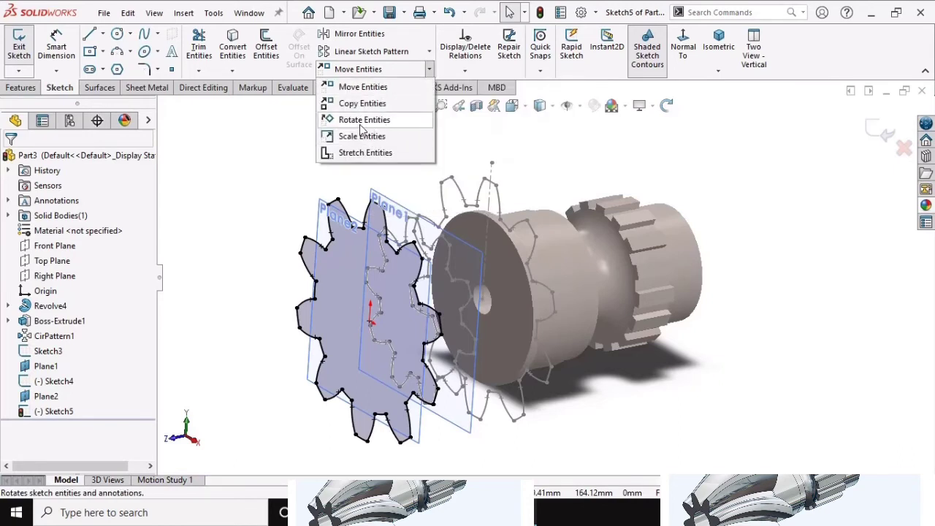
{"action": "left_click", "coordinate": [360, 123]}
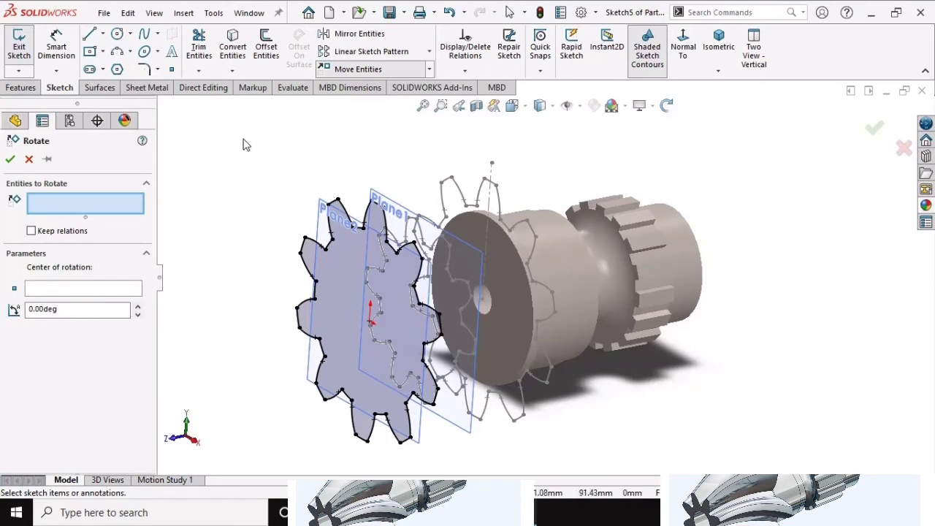
{"action": "left_click_drag", "start_coordinate": [233, 129], "coordinate": [501, 455]}
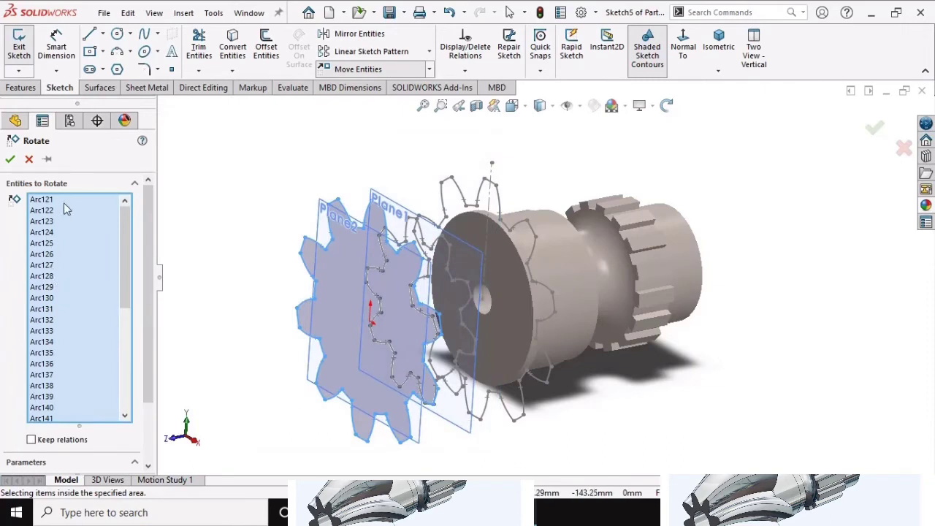
{"action": "left_click_drag", "start_coordinate": [145, 228], "coordinate": [166, 298]}
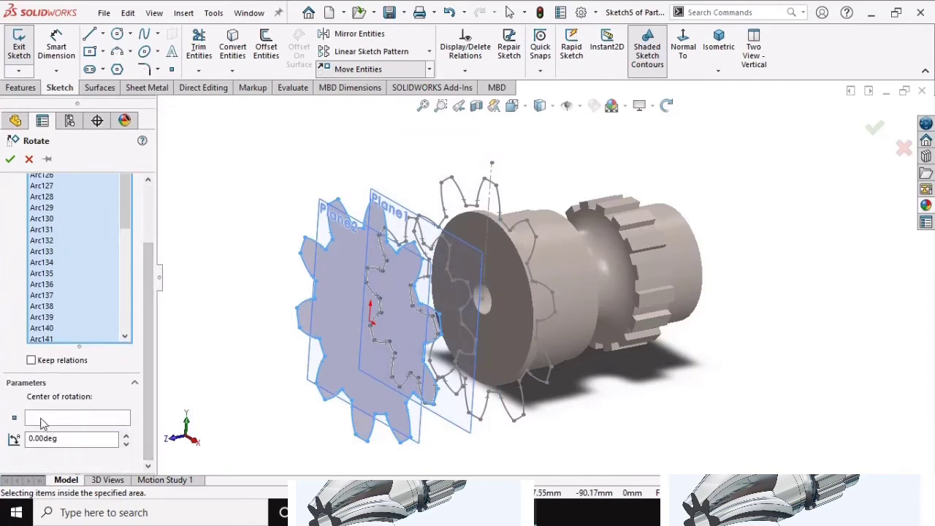
{"action": "left_click", "coordinate": [42, 421]}
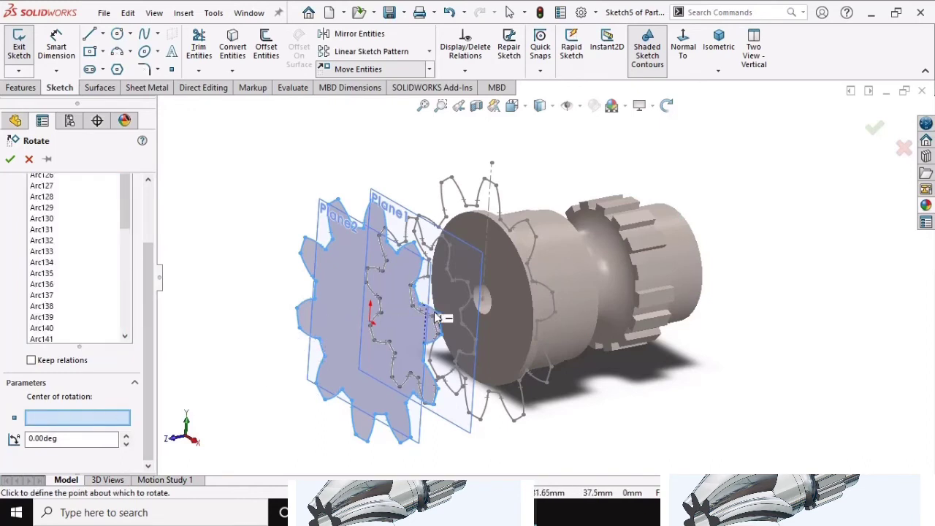
{"action": "left_click", "coordinate": [369, 326]}
{"action": "type", "text": "30"}
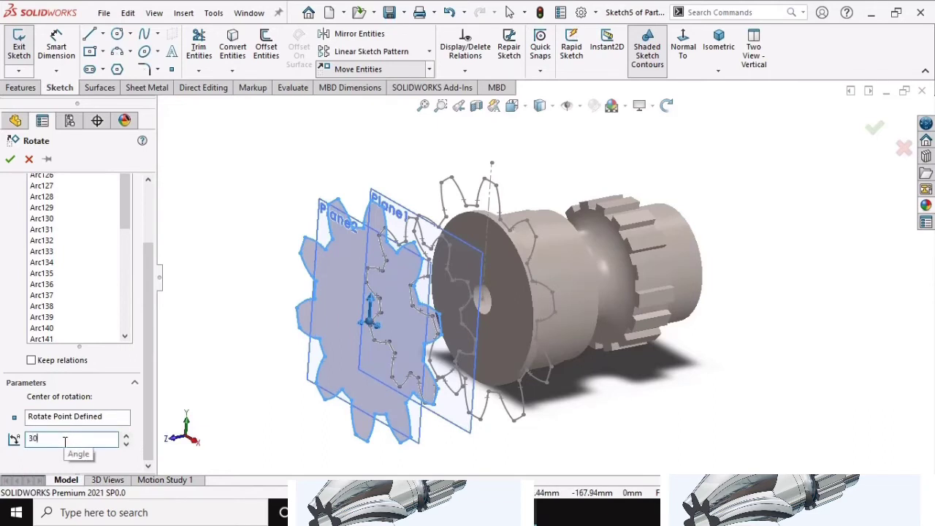
{"action": "key", "text": "Return"}
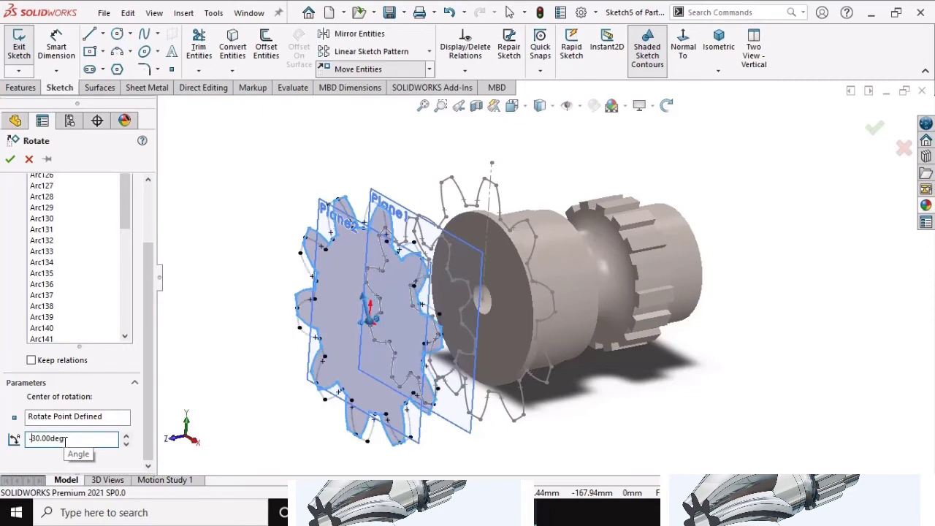
{"action": "type", "text": "-"}
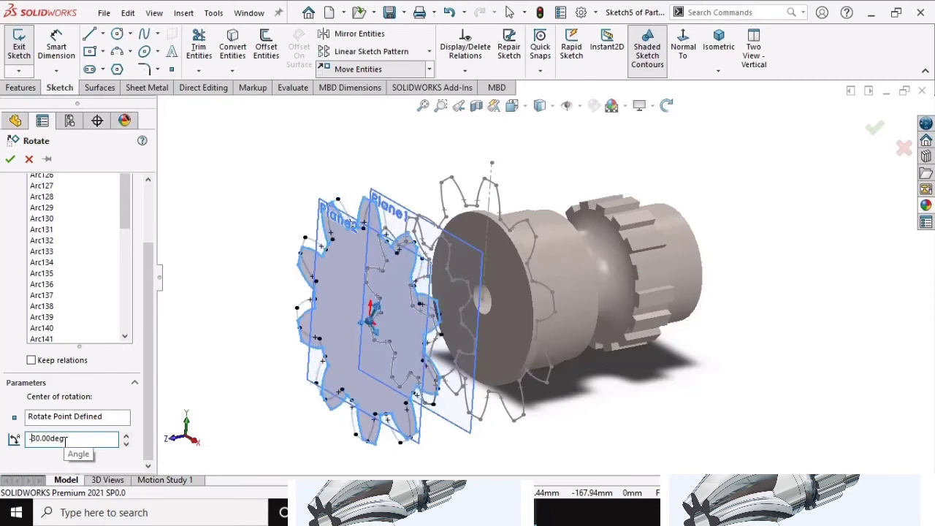
{"action": "left_click", "coordinate": [666, 106]}
{"action": "mouse_move", "coordinate": [457, 281]}
{"action": "left_mouse_down"}
{"action": "mouse_move", "coordinate": [507, 311]}
{"action": "mouse_move", "coordinate": [516, 247]}
{"action": "mouse_move", "coordinate": [513, 254]}
{"action": "left_mouse_up"}
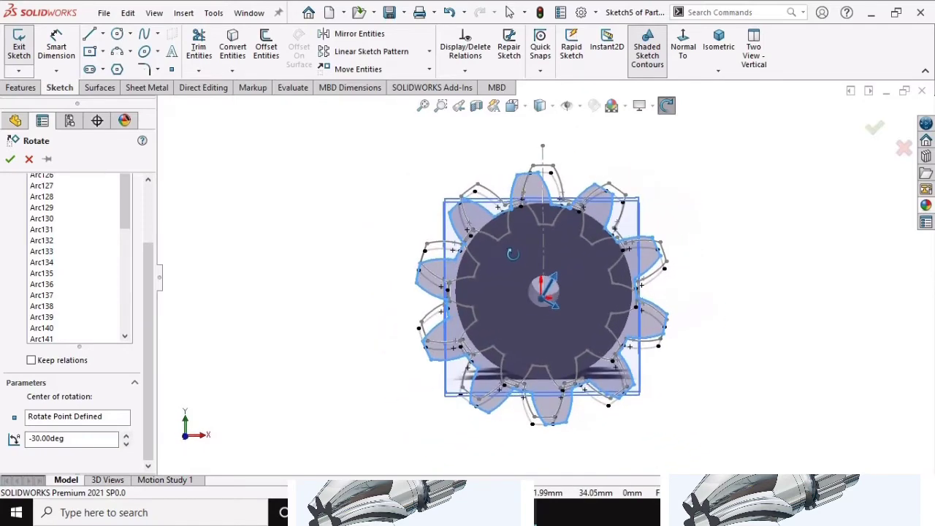
{"action": "scroll", "coordinate": [544, 292], "scroll_direction": "up", "scroll_amount": 2}
{"action": "mouse_move", "coordinate": [544, 292]}
{"action": "left_mouse_down"}
{"action": "mouse_move", "coordinate": [579, 263]}
{"action": "mouse_move", "coordinate": [569, 355]}
{"action": "mouse_move", "coordinate": [548, 290]}
{"action": "mouse_move", "coordinate": [568, 272]}
{"action": "mouse_move", "coordinate": [409, 325]}
{"action": "mouse_move", "coordinate": [375, 352]}
{"action": "mouse_move", "coordinate": [382, 329]}
{"action": "mouse_move", "coordinate": [375, 359]}
{"action": "mouse_move", "coordinate": [375, 317]}
{"action": "mouse_move", "coordinate": [384, 324]}
{"action": "mouse_move", "coordinate": [397, 294]}
{"action": "mouse_move", "coordinate": [340, 298]}
{"action": "mouse_move", "coordinate": [357, 338]}
{"action": "mouse_move", "coordinate": [438, 334]}
{"action": "mouse_move", "coordinate": [507, 371]}
{"action": "mouse_move", "coordinate": [564, 354]}
{"action": "mouse_move", "coordinate": [504, 401]}
{"action": "left_mouse_up"}
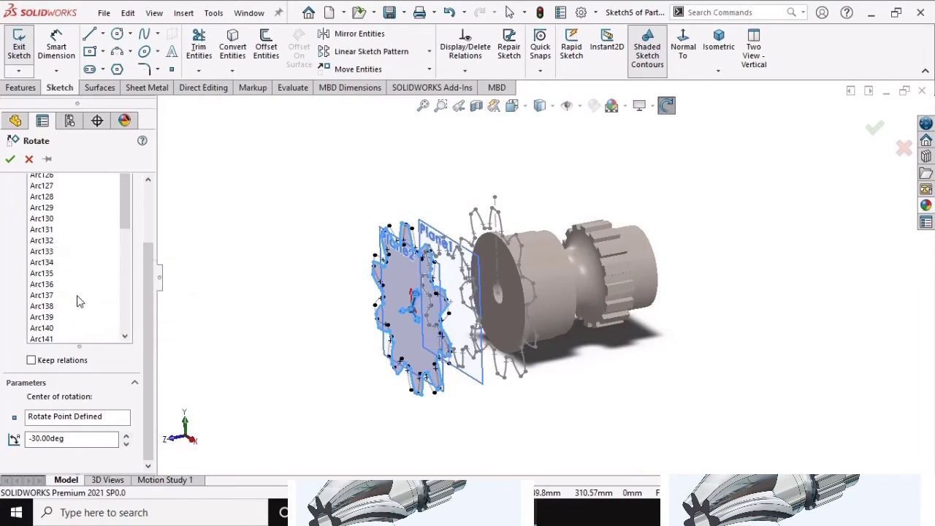
{"action": "left_click", "coordinate": [10, 160]}
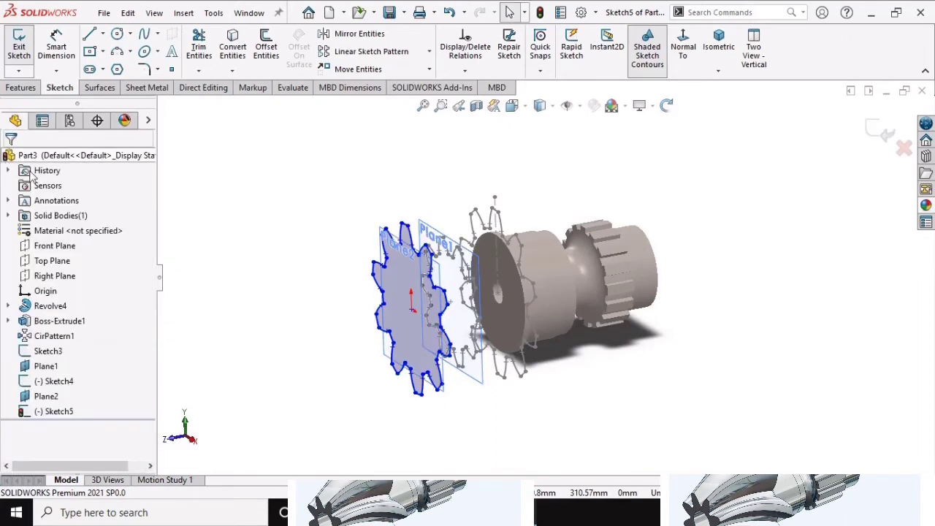
Scale the whole rotated gear profile on Plane2 by 0.75 about the sketch origin.
{"action": "left_click", "coordinate": [429, 70]}
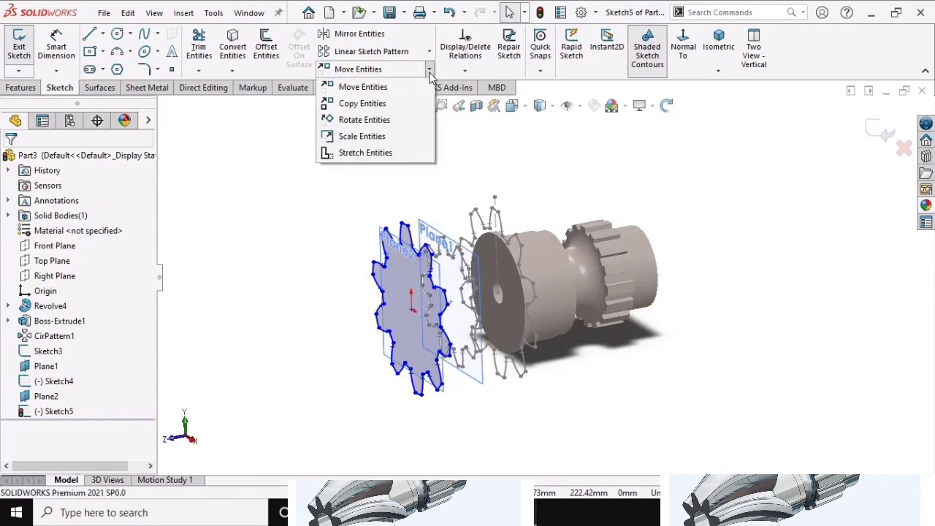
{"action": "left_click", "coordinate": [361, 135]}
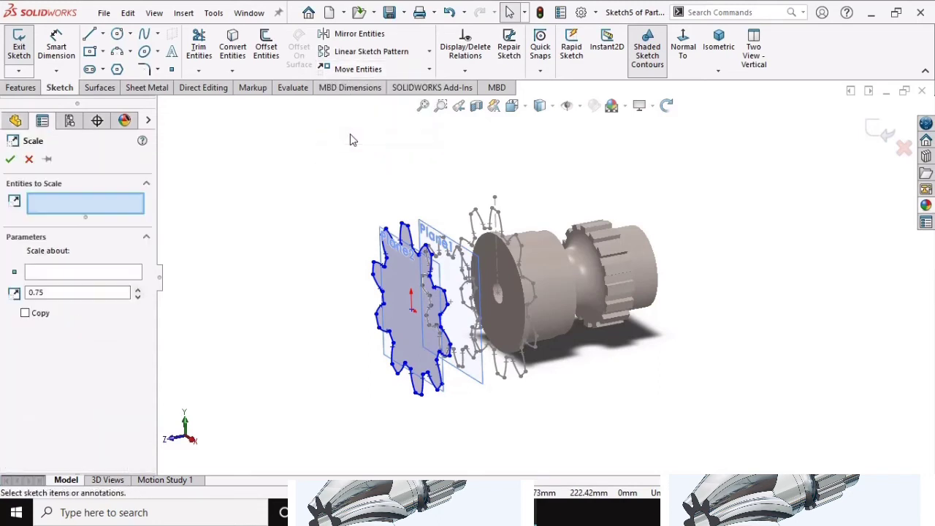
{"action": "left_click_drag", "start_coordinate": [274, 151], "coordinate": [479, 414]}
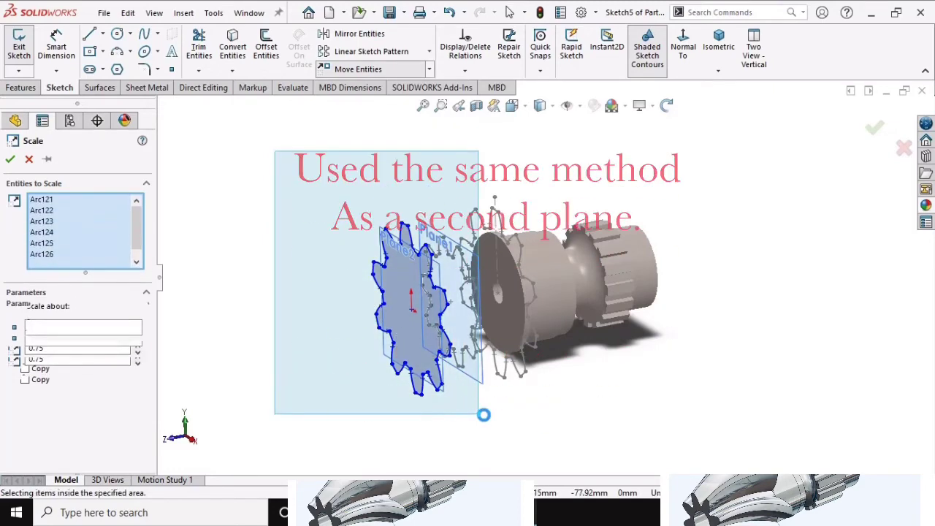
{"action": "scroll", "coordinate": [152, 306], "scroll_direction": "down", "scroll_amount": 5}
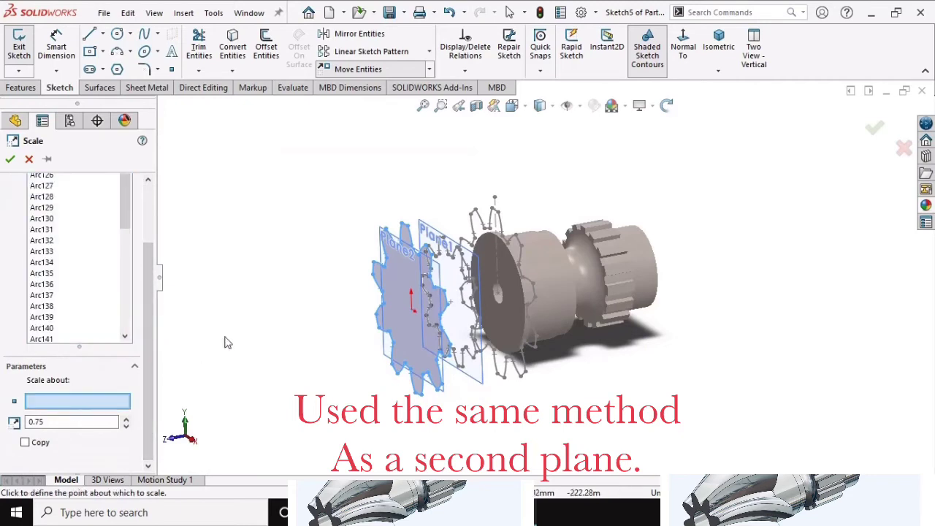
{"action": "left_click", "coordinate": [413, 313]}
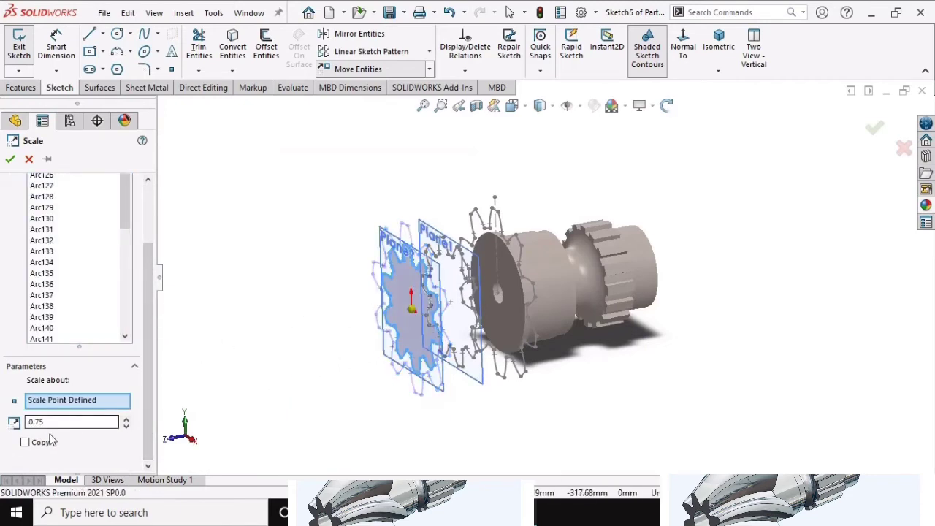
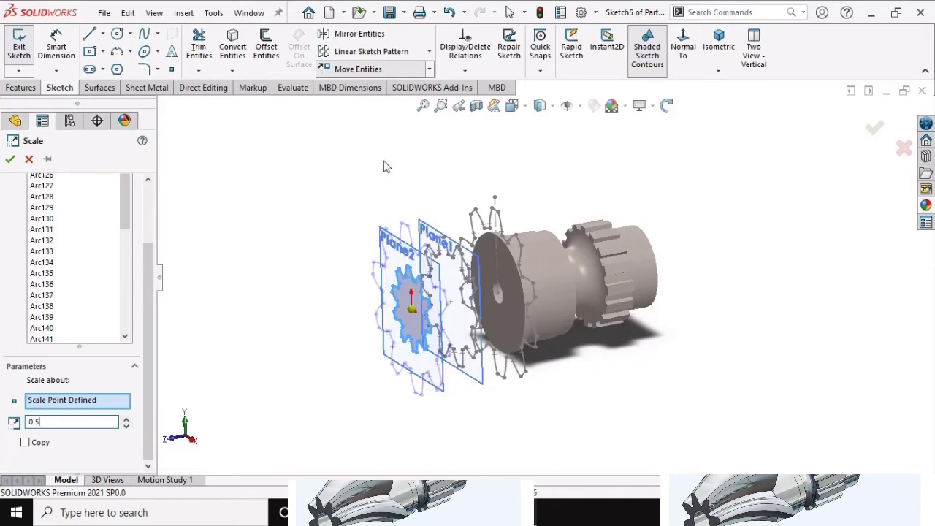
Check the gear profile from the front, then apply the 0.5 scale.
{"action": "left_click", "coordinate": [666, 105]}
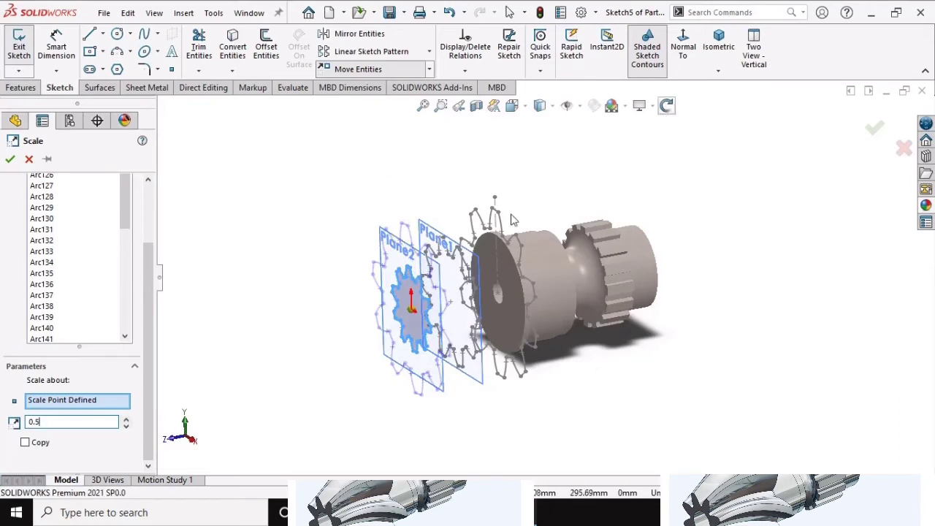
{"action": "left_click", "coordinate": [666, 105]}
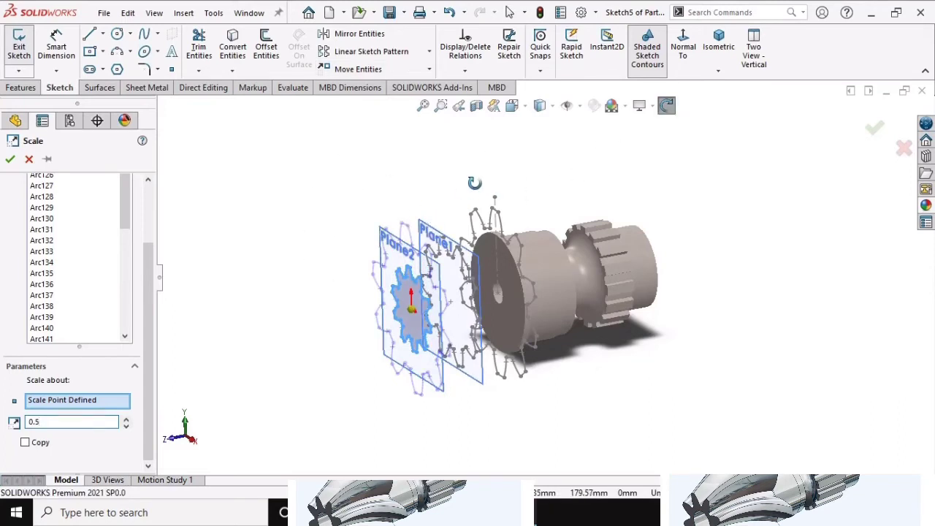
{"action": "mouse_move", "coordinate": [453, 196]}
{"action": "left_mouse_down"}
{"action": "mouse_move", "coordinate": [526, 142]}
{"action": "mouse_move", "coordinate": [522, 133]}
{"action": "mouse_move", "coordinate": [471, 186]}
{"action": "mouse_move", "coordinate": [374, 243]}
{"action": "left_mouse_up"}
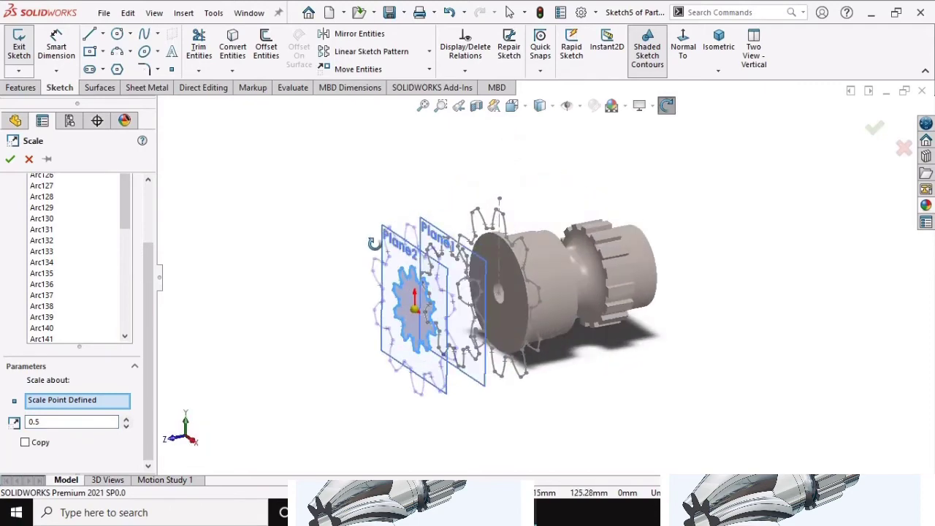
{"action": "left_click", "coordinate": [10, 159]}
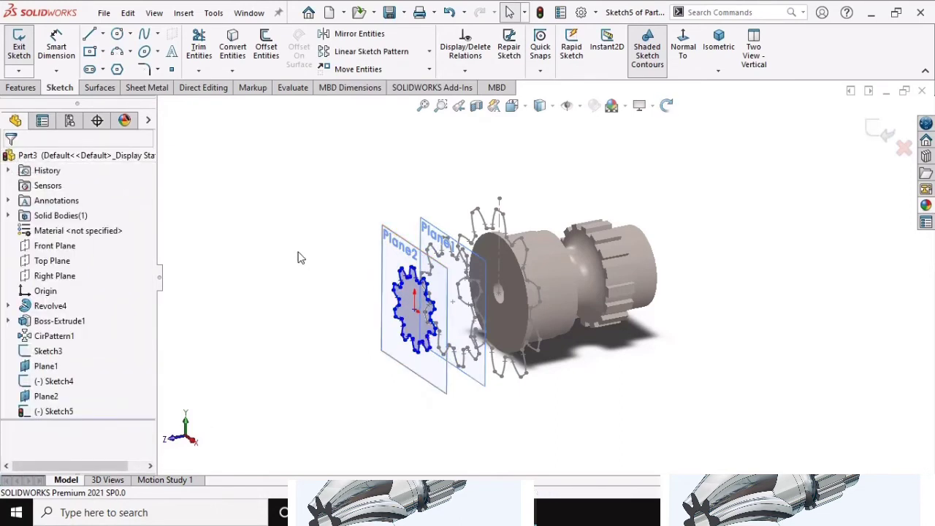
Hide Sketch3's gear outline, then show it again, leaving Sketch4 unchanged.
{"action": "left_click", "coordinate": [52, 391]}
{"action": "right_click", "coordinate": [53, 390]}
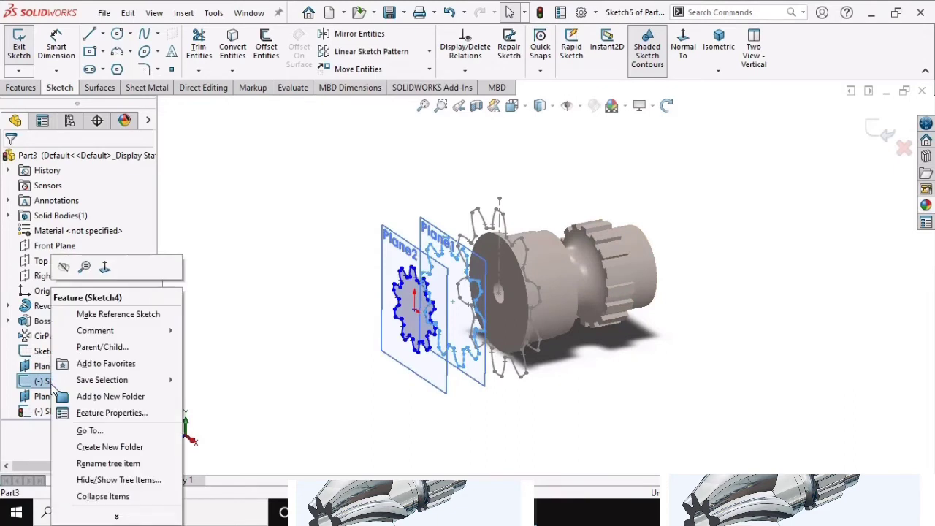
{"action": "left_click", "coordinate": [62, 272]}
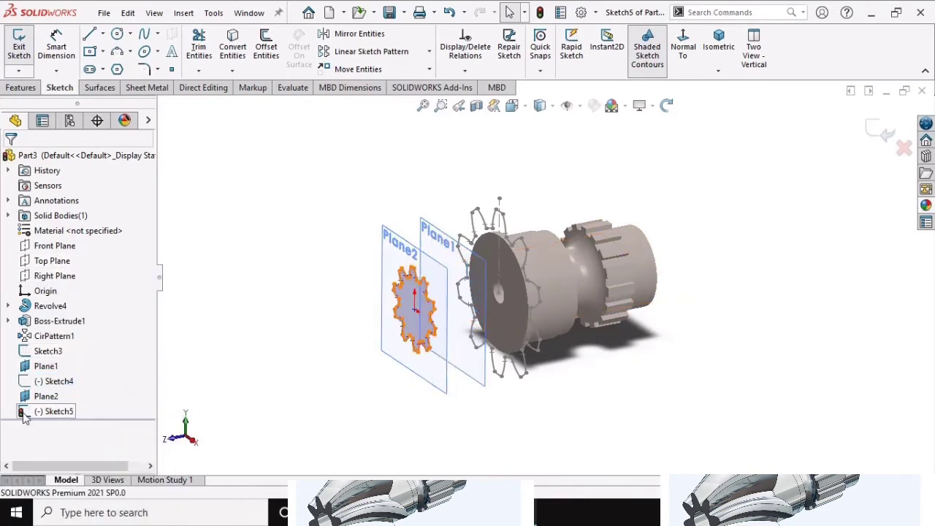
{"action": "right_click", "coordinate": [35, 354]}
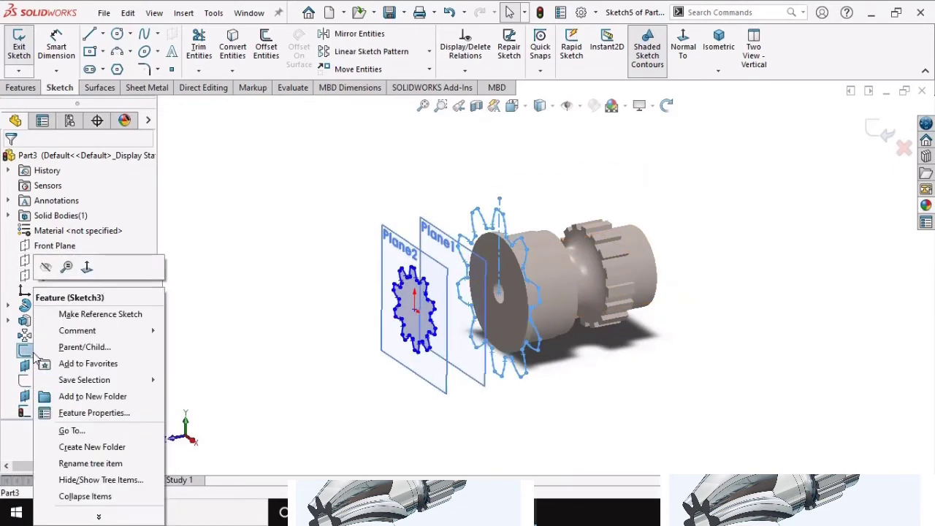
{"action": "left_click", "coordinate": [46, 267]}
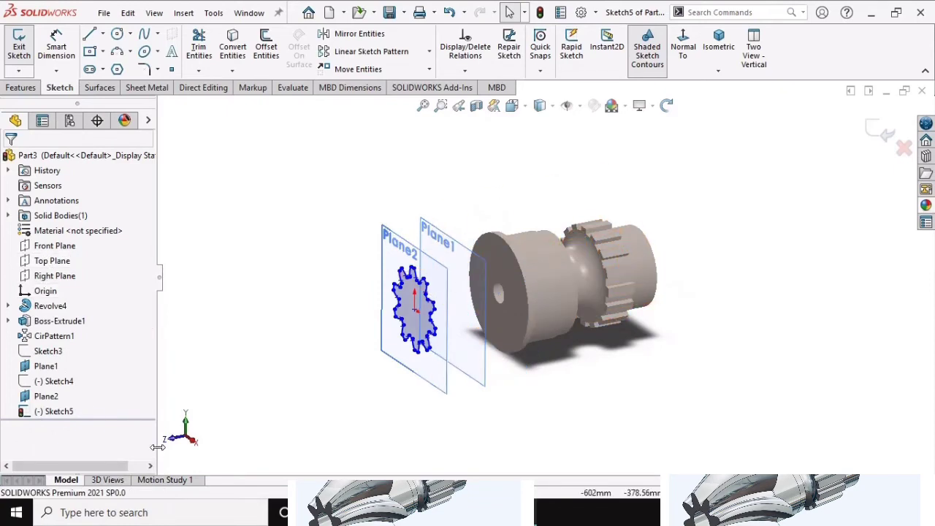
{"action": "right_click", "coordinate": [39, 354]}
{"action": "left_click", "coordinate": [46, 267]}
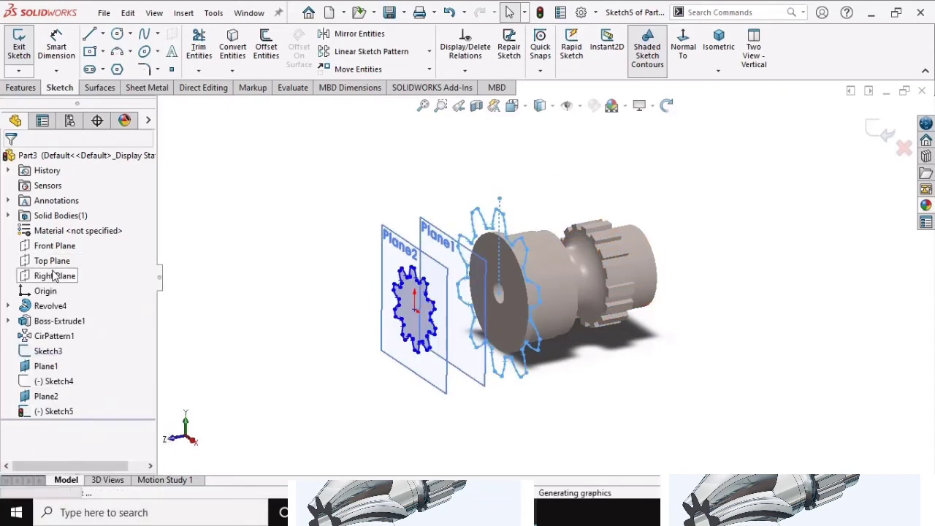
{"action": "right_click", "coordinate": [51, 387]}
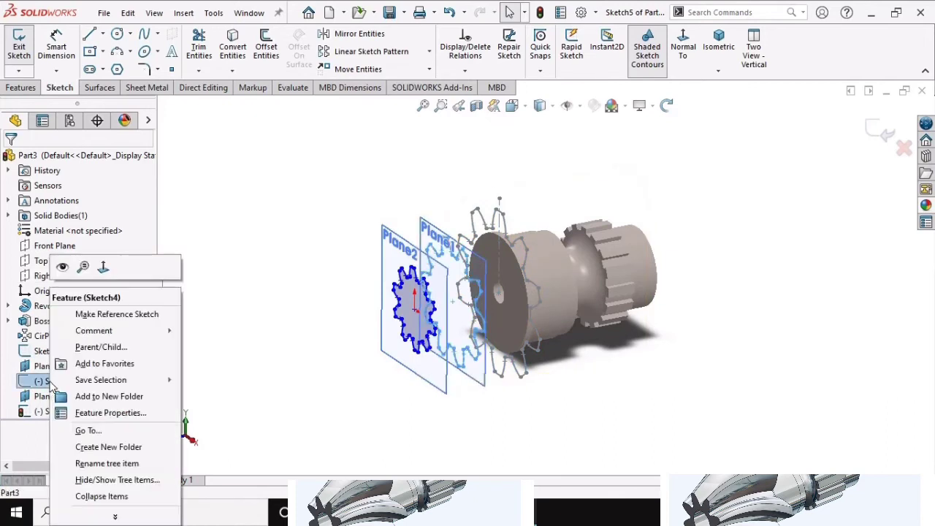
{"action": "left_click", "coordinate": [62, 268]}
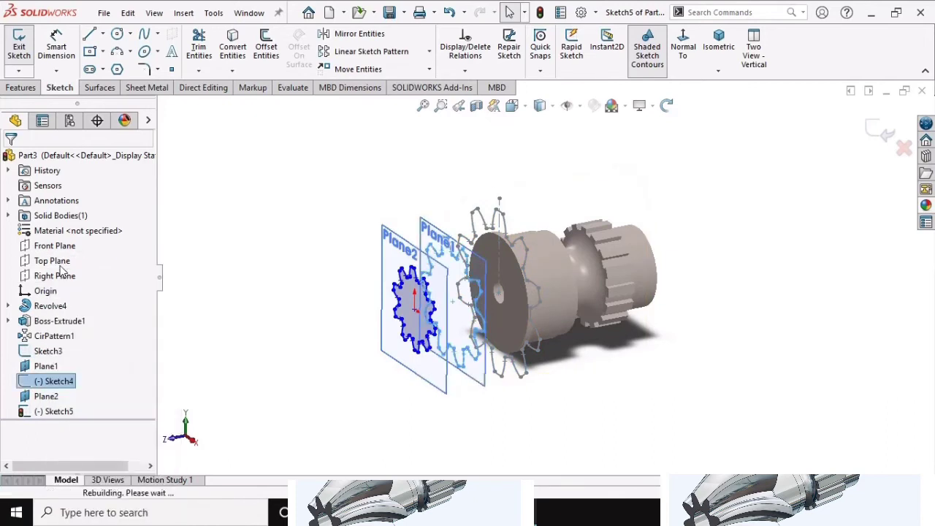
Hide Plane2 and Plane1, orbit to a near front view, and exit Sketch5.
{"action": "left_click", "coordinate": [53, 400]}
{"action": "right_click", "coordinate": [53, 401]}
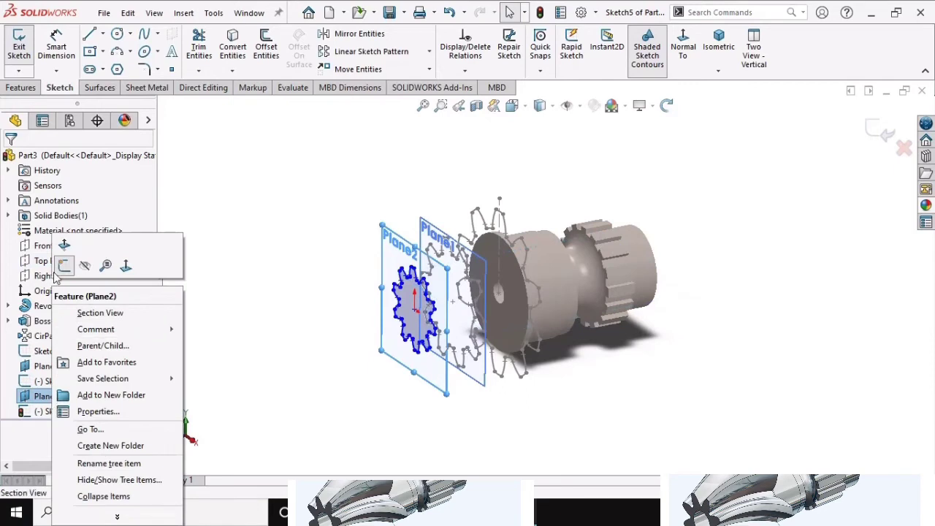
{"action": "left_click", "coordinate": [85, 266]}
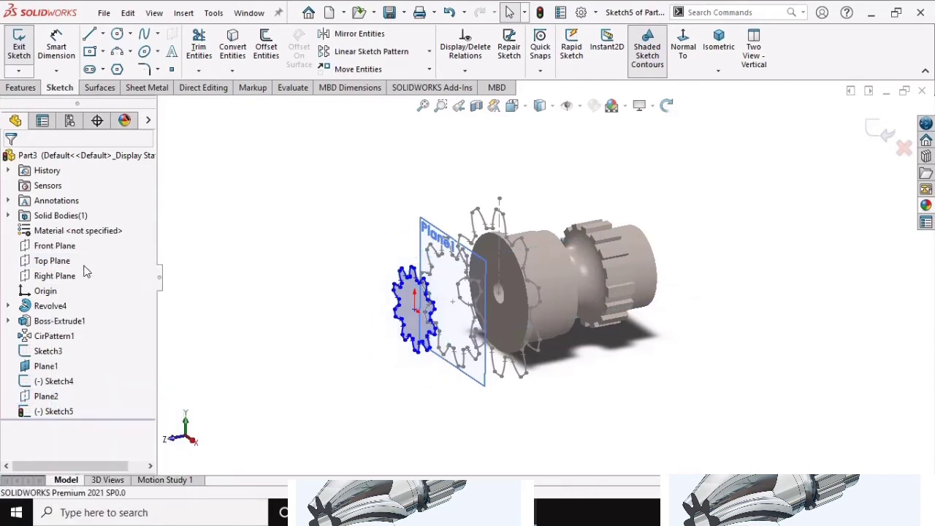
{"action": "left_click", "coordinate": [48, 351]}
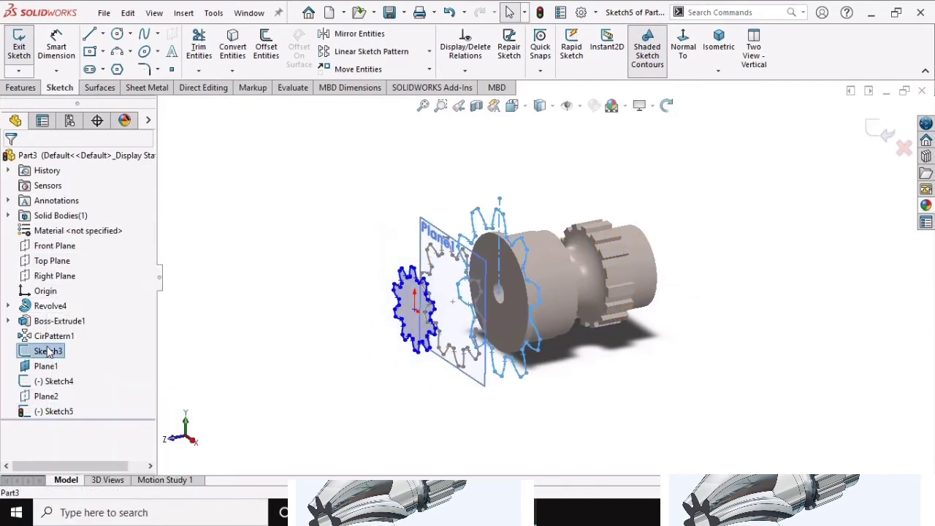
{"action": "right_click", "coordinate": [48, 352]}
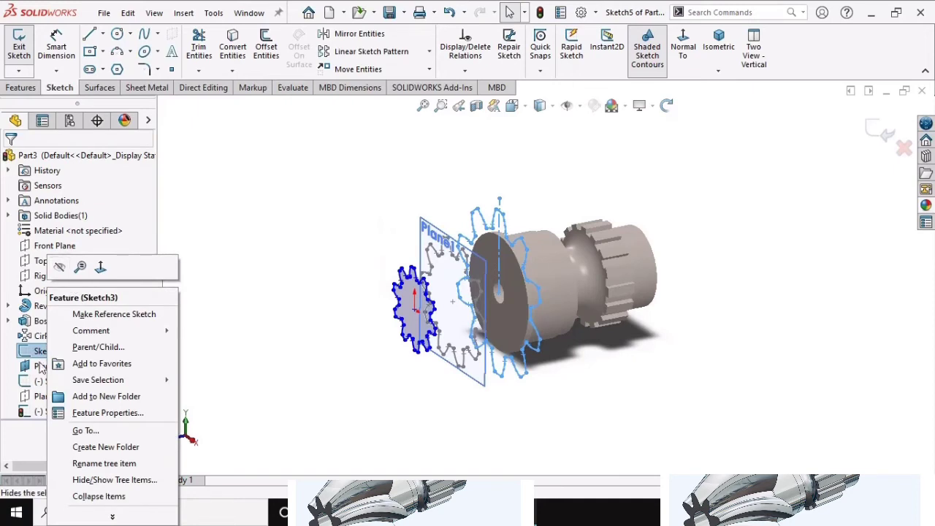
{"action": "left_click", "coordinate": [41, 364]}
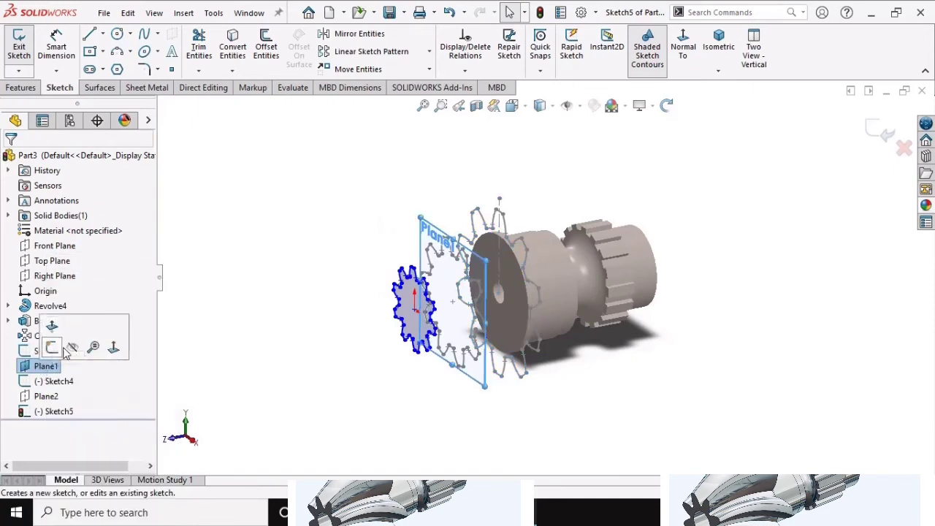
{"action": "left_click", "coordinate": [64, 349]}
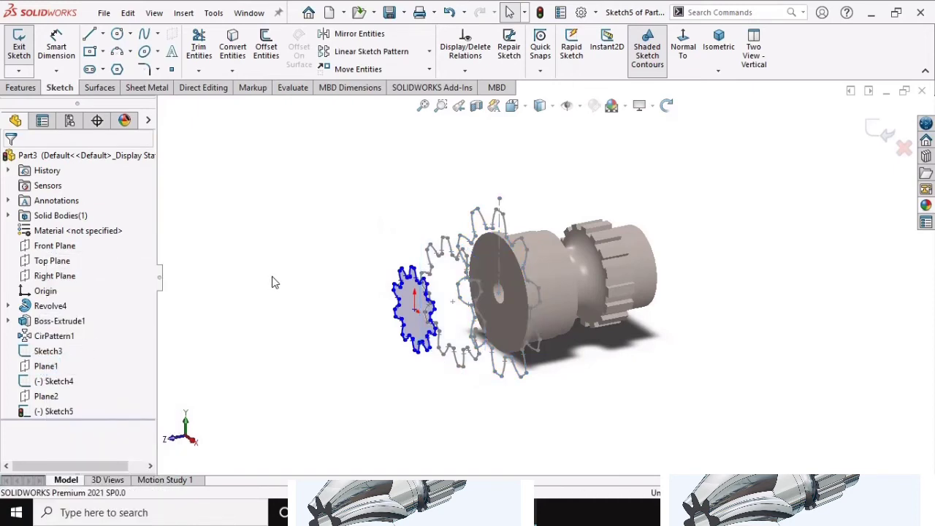
{"action": "left_click", "coordinate": [666, 105]}
{"action": "mouse_move", "coordinate": [450, 216]}
{"action": "left_mouse_down"}
{"action": "mouse_move", "coordinate": [504, 154]}
{"action": "mouse_move", "coordinate": [460, 142]}
{"action": "mouse_move", "coordinate": [436, 179]}
{"action": "mouse_move", "coordinate": [465, 174]}
{"action": "mouse_move", "coordinate": [428, 192]}
{"action": "mouse_move", "coordinate": [428, 209]}
{"action": "mouse_move", "coordinate": [479, 167]}
{"action": "mouse_move", "coordinate": [483, 194]}
{"action": "mouse_move", "coordinate": [461, 181]}
{"action": "mouse_move", "coordinate": [447, 209]}
{"action": "left_mouse_up"}
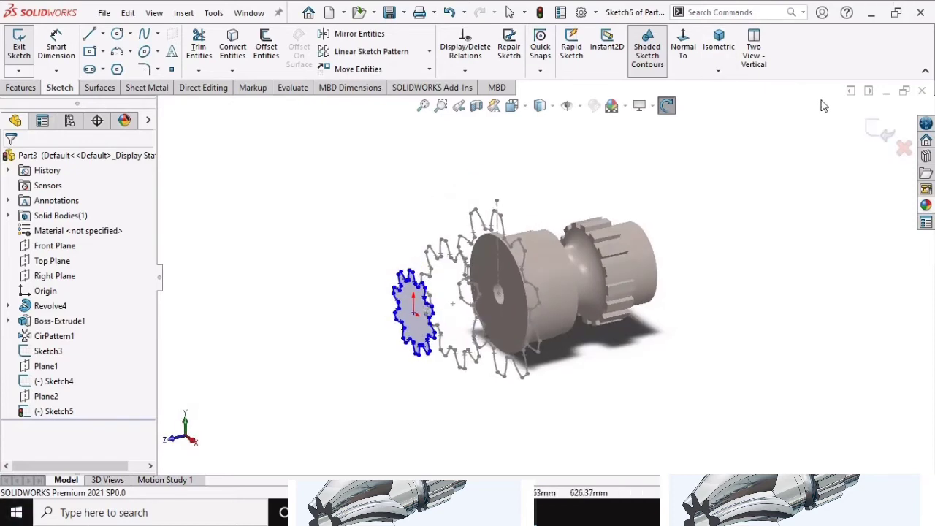
{"action": "left_click", "coordinate": [882, 131]}
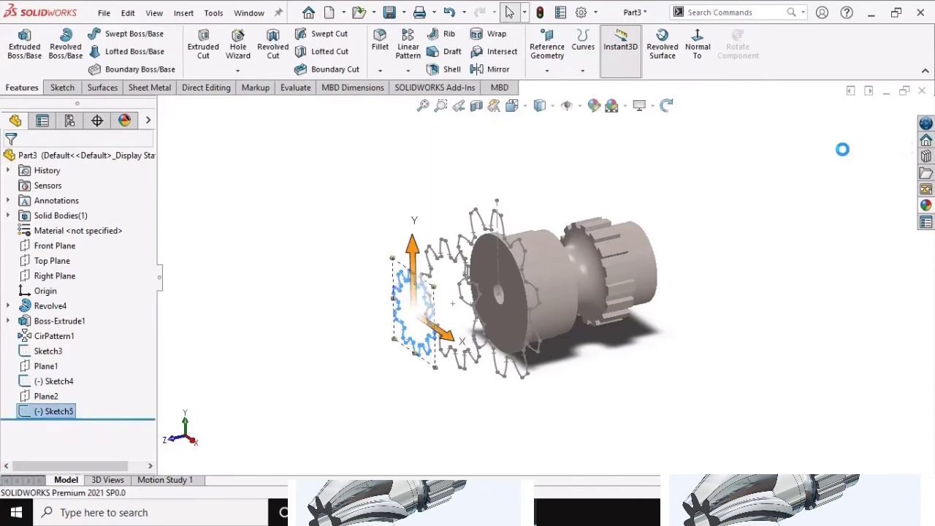
Deselect Sketch5 and start a Lofted Boss/Base feature.
{"action": "left_click", "coordinate": [309, 264]}
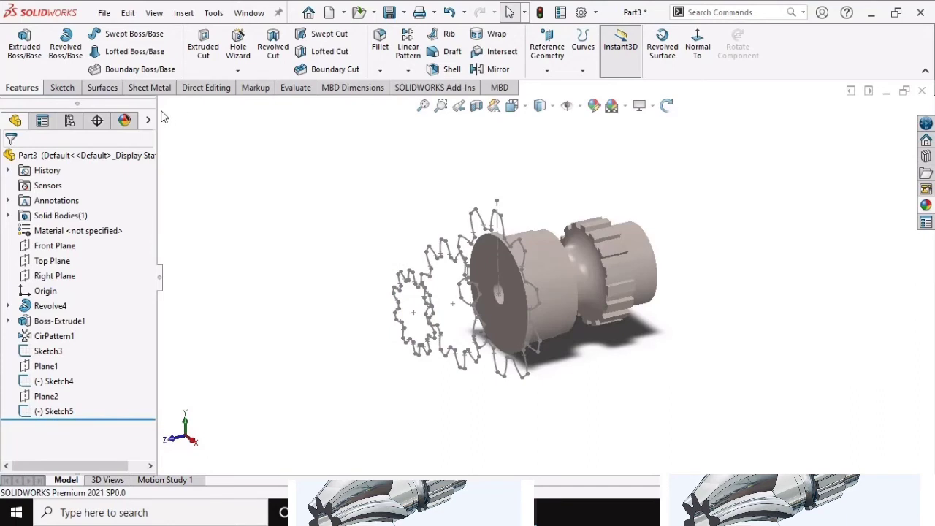
{"action": "left_click", "coordinate": [130, 52]}
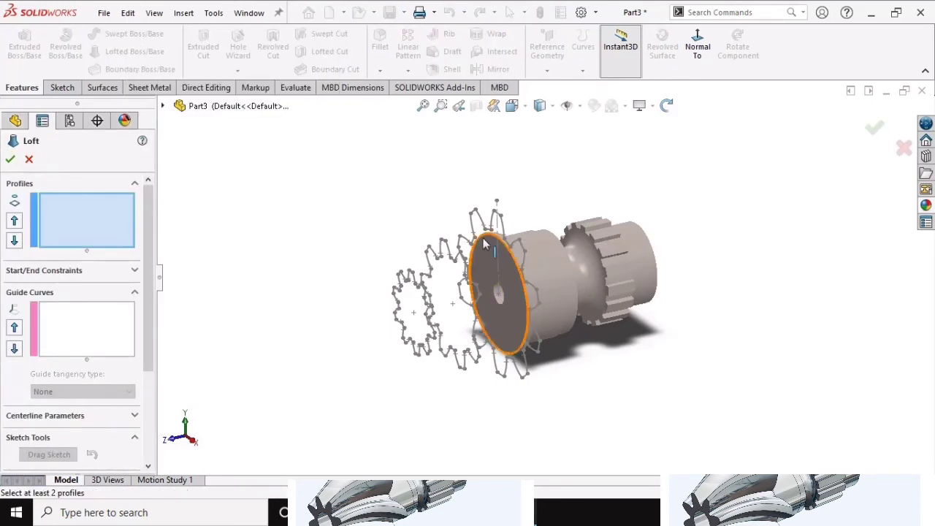
Zoom in and orbit so the gear and its sketch outlines face front-on.
{"action": "scroll", "coordinate": [486, 207], "scroll_direction": "down", "scroll_amount": 2}
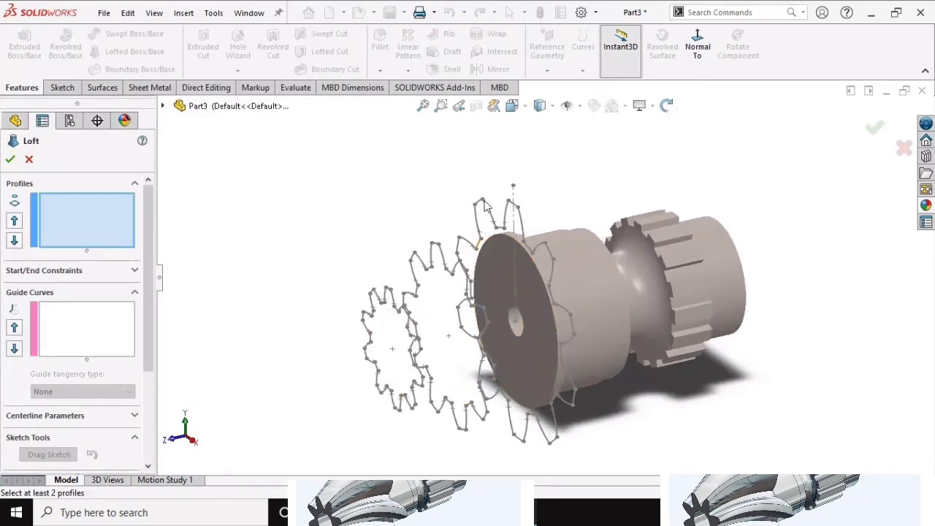
{"action": "left_click", "coordinate": [673, 106]}
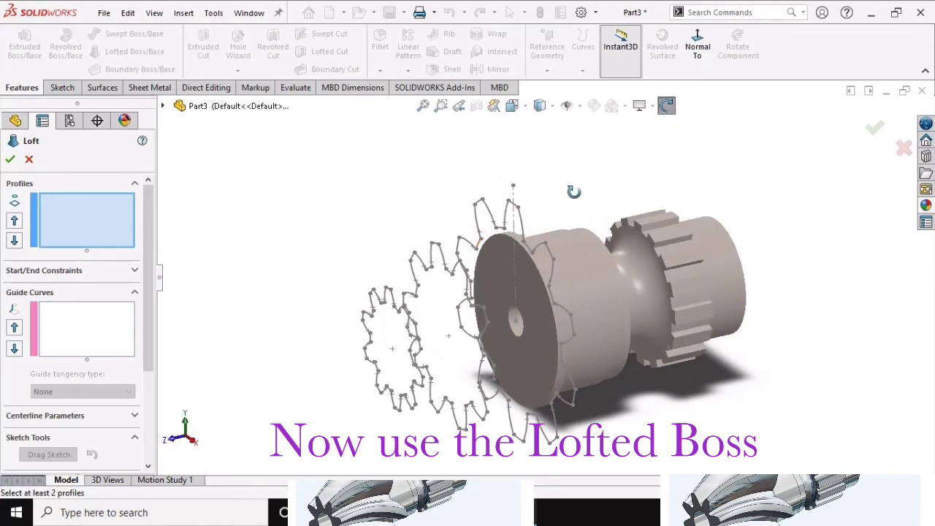
{"action": "mouse_move", "coordinate": [574, 191]}
{"action": "left_mouse_down"}
{"action": "mouse_move", "coordinate": [633, 151]}
{"action": "mouse_move", "coordinate": [613, 172]}
{"action": "left_mouse_up"}
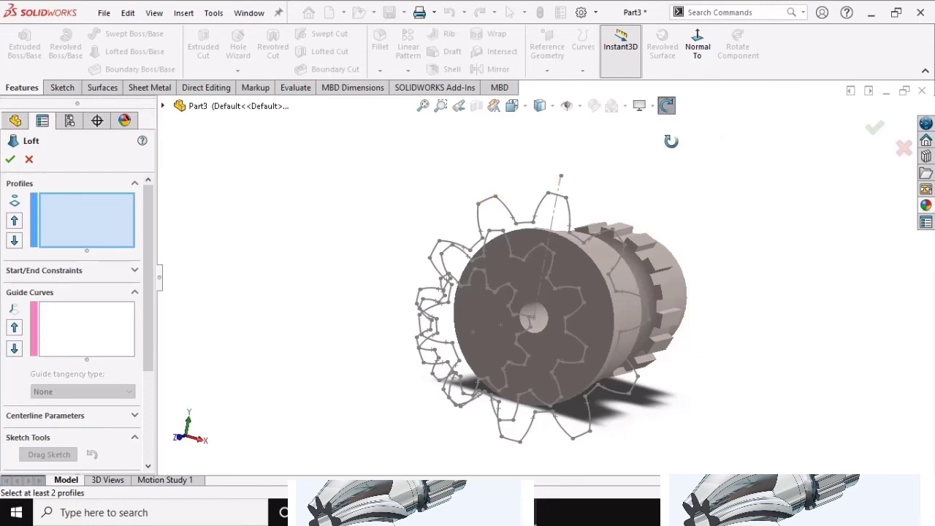
{"action": "mouse_move", "coordinate": [617, 189]}
{"action": "left_mouse_down"}
{"action": "mouse_move", "coordinate": [657, 150]}
{"action": "mouse_move", "coordinate": [662, 183]}
{"action": "mouse_move", "coordinate": [632, 194]}
{"action": "mouse_move", "coordinate": [629, 178]}
{"action": "left_mouse_up"}
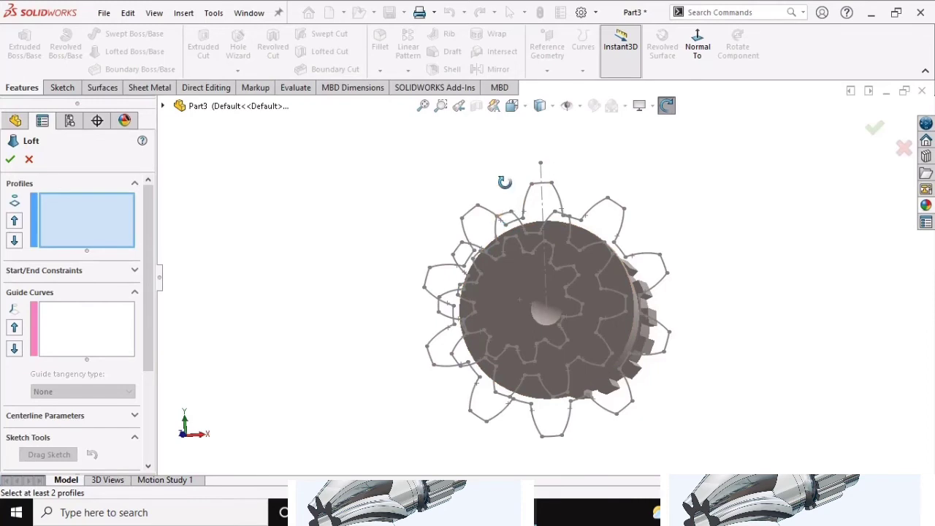
{"action": "mouse_move", "coordinate": [504, 182]}
{"action": "left_mouse_down"}
{"action": "mouse_move", "coordinate": [490, 202]}
{"action": "mouse_move", "coordinate": [501, 196]}
{"action": "left_mouse_up"}
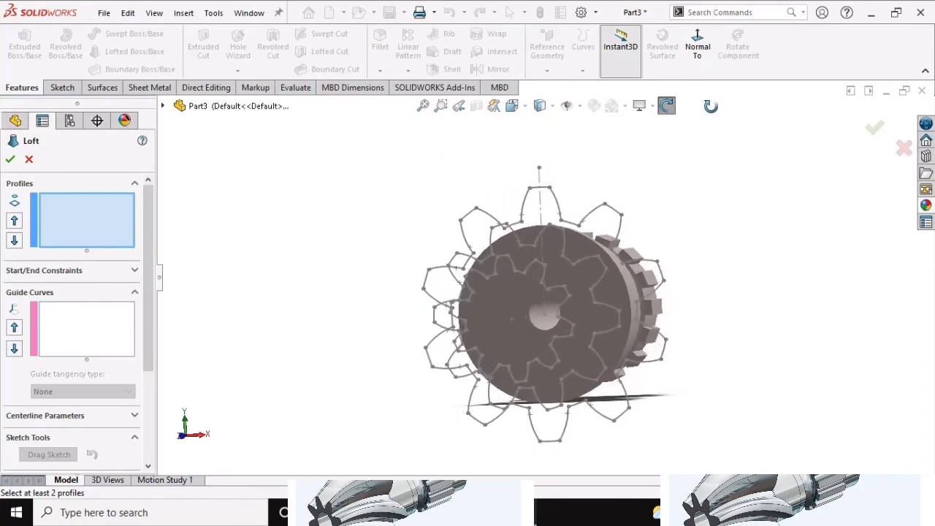
{"action": "left_click", "coordinate": [667, 108]}
Loft Sketch3, Sketch4 and Sketch5 into twisted helical teeth as Loft1.
{"action": "left_click", "coordinate": [530, 189]}
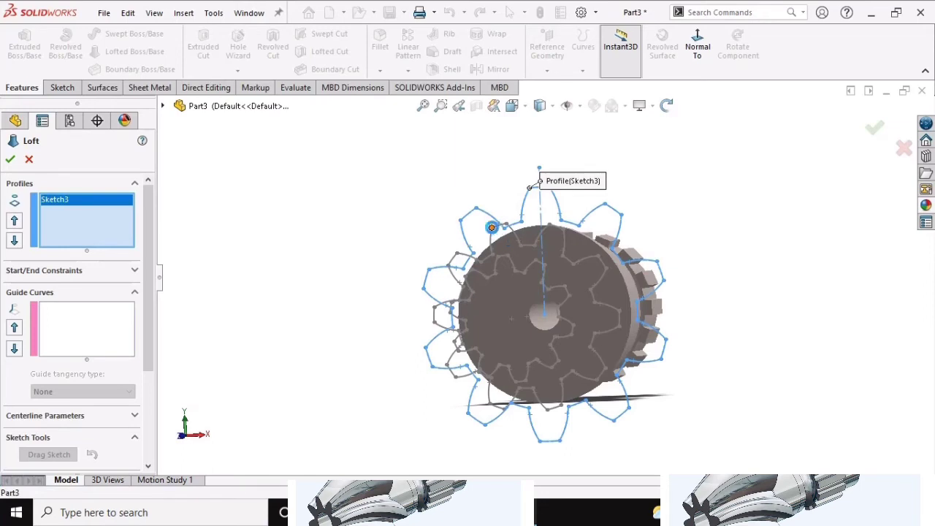
{"action": "left_click", "coordinate": [491, 227]}
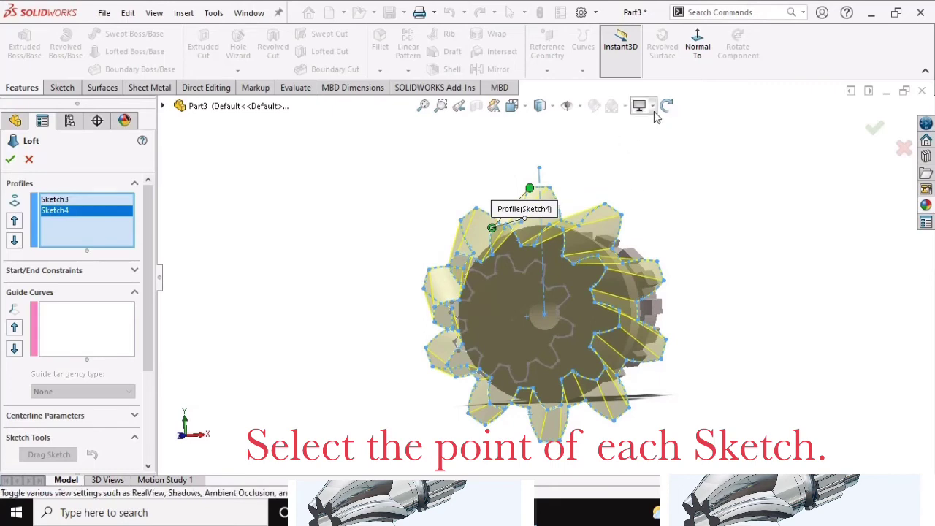
{"action": "scroll", "coordinate": [497, 266], "scroll_direction": "down", "scroll_amount": 2}
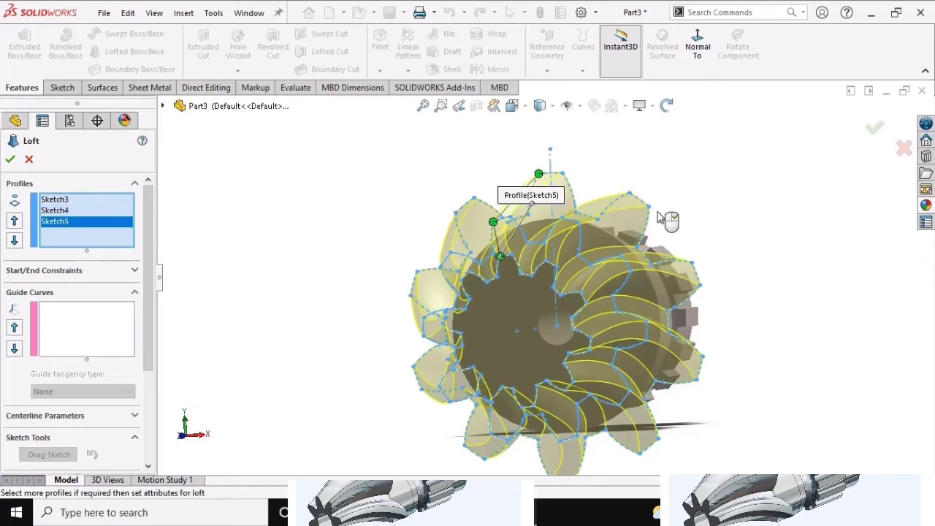
{"action": "left_click", "coordinate": [666, 106]}
{"action": "mouse_move", "coordinate": [685, 201]}
{"action": "left_mouse_down"}
{"action": "mouse_move", "coordinate": [627, 350]}
{"action": "mouse_move", "coordinate": [695, 236]}
{"action": "mouse_move", "coordinate": [648, 237]}
{"action": "mouse_move", "coordinate": [620, 200]}
{"action": "mouse_move", "coordinate": [658, 198]}
{"action": "mouse_move", "coordinate": [684, 211]}
{"action": "mouse_move", "coordinate": [693, 208]}
{"action": "mouse_move", "coordinate": [666, 201]}
{"action": "mouse_move", "coordinate": [794, 136]}
{"action": "left_mouse_up"}
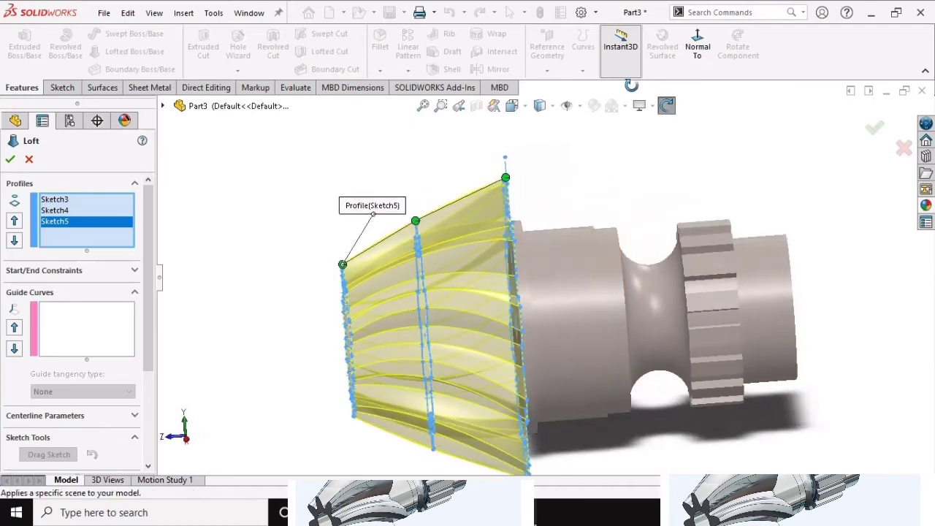
{"action": "left_click", "coordinate": [8, 158]}
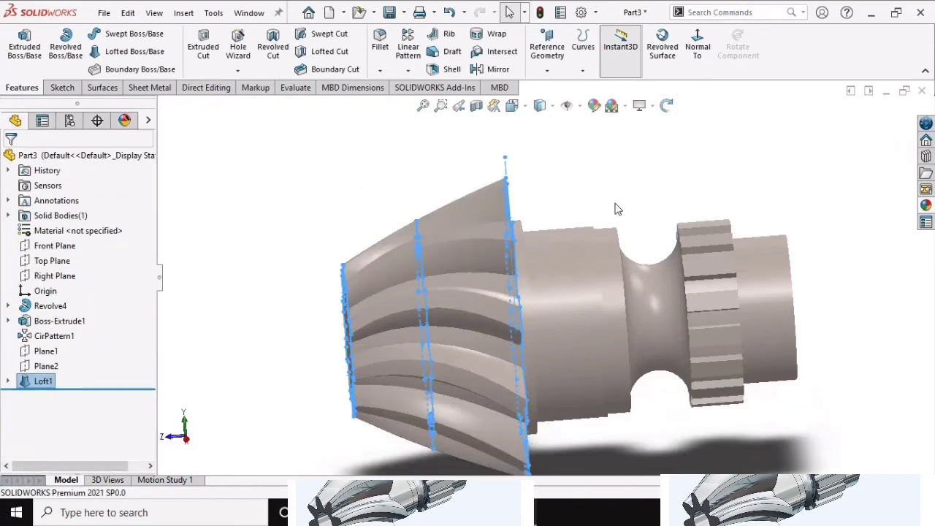
Hide Plane2 and Plane1 from the feature tree and orbit the model slightly.
{"action": "right_click", "coordinate": [52, 373]}
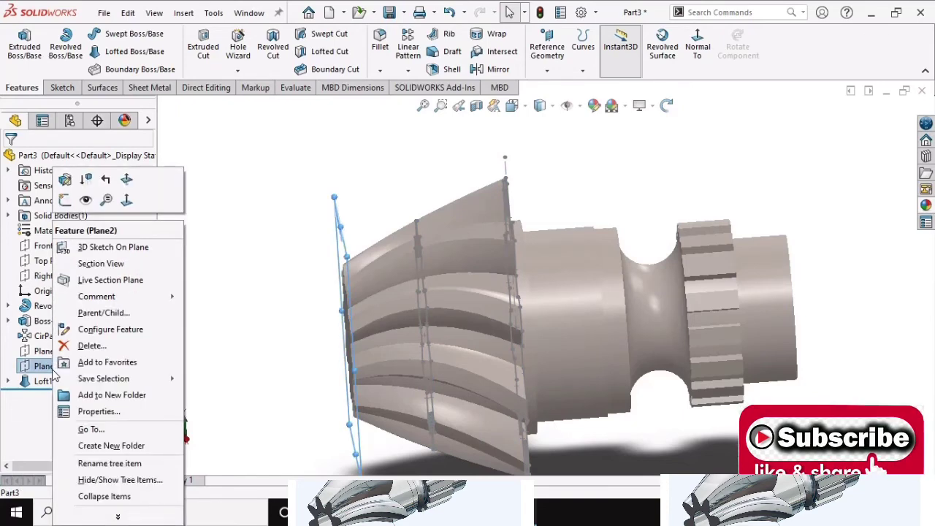
{"action": "key", "text": "Escape"}
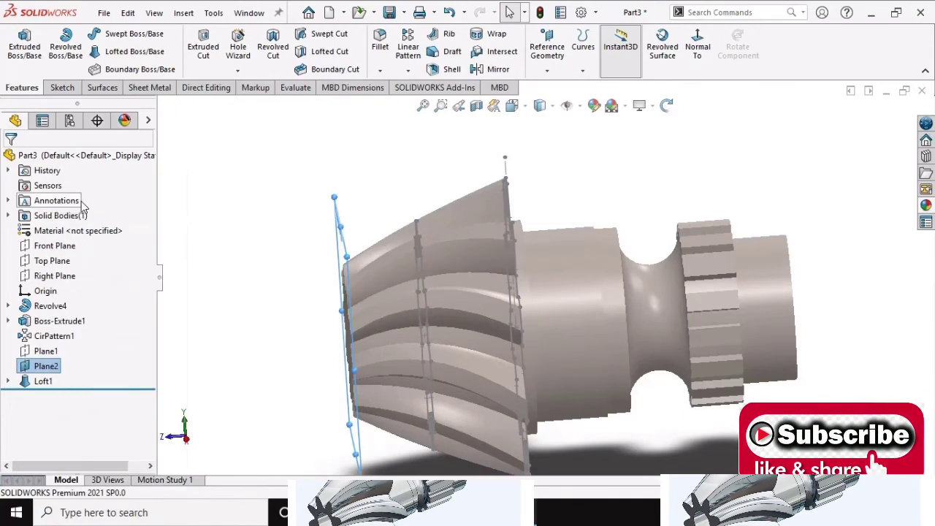
{"action": "left_click", "coordinate": [44, 352]}
{"action": "right_click", "coordinate": [43, 352]}
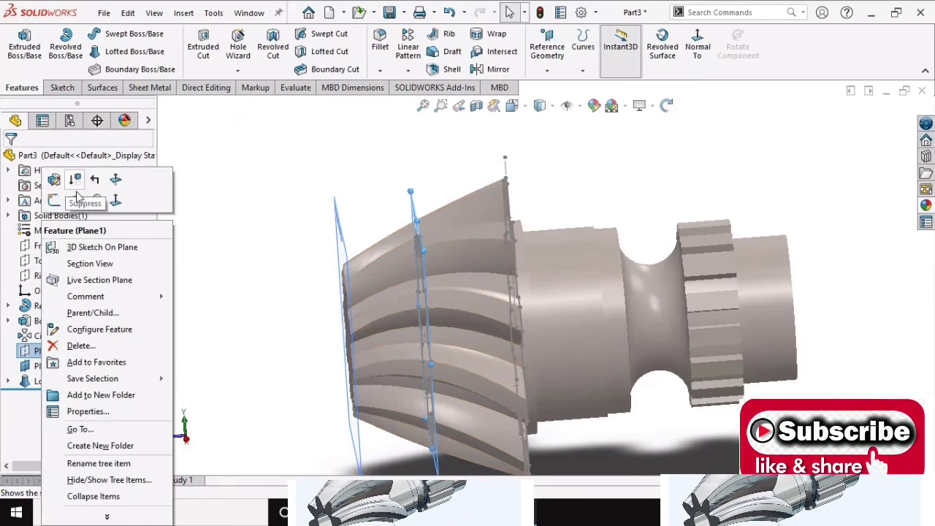
{"action": "key", "text": "Escape"}
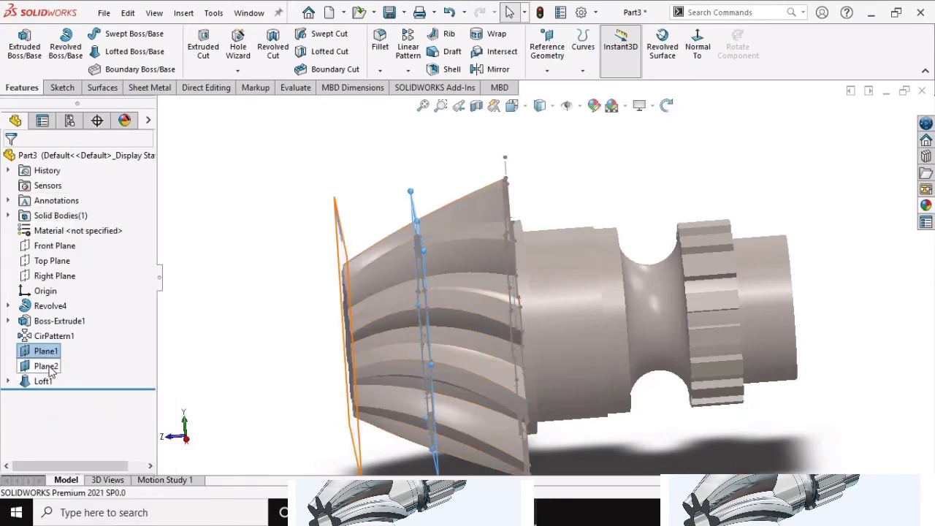
{"action": "right_click", "coordinate": [47, 367]}
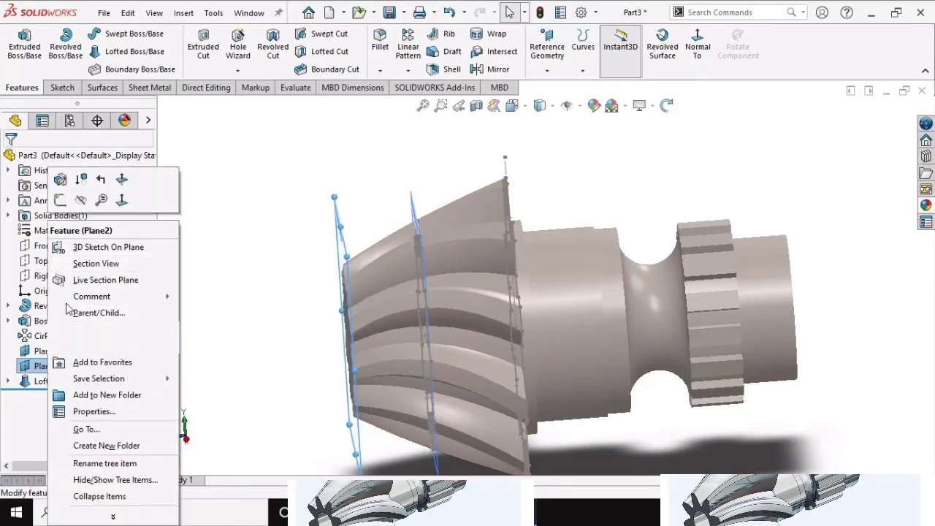
{"action": "left_click", "coordinate": [80, 201]}
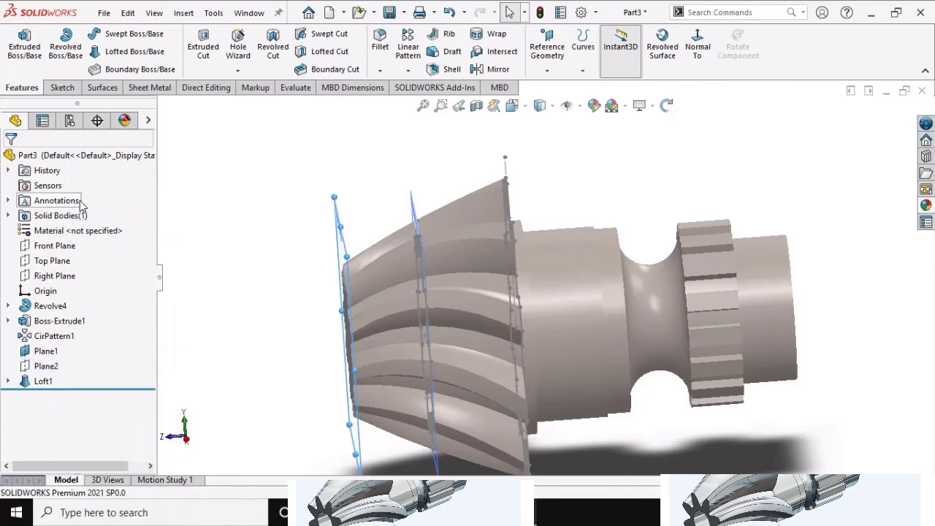
{"action": "left_click", "coordinate": [38, 352]}
{"action": "right_click", "coordinate": [36, 355]}
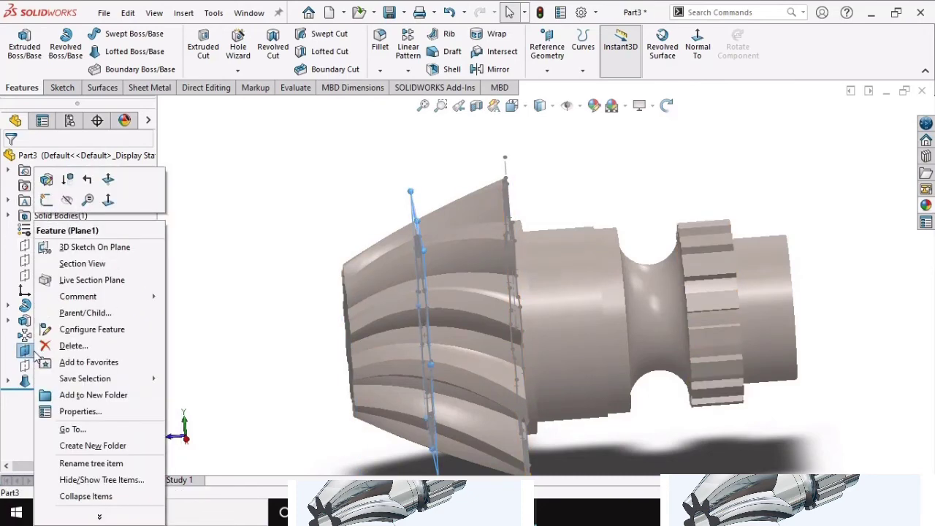
{"action": "left_click", "coordinate": [67, 200]}
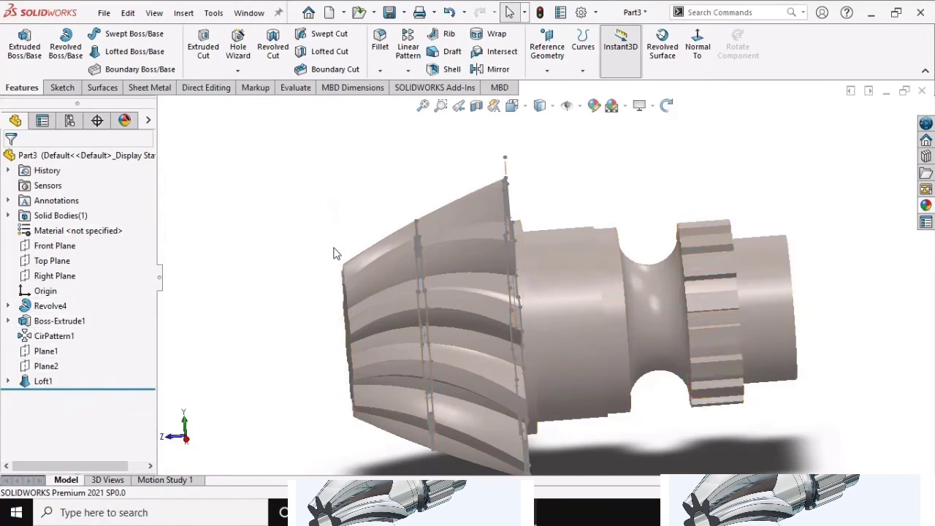
{"action": "middle_click_drag", "start_coordinate": [334, 250], "coordinate": [352, 233]}
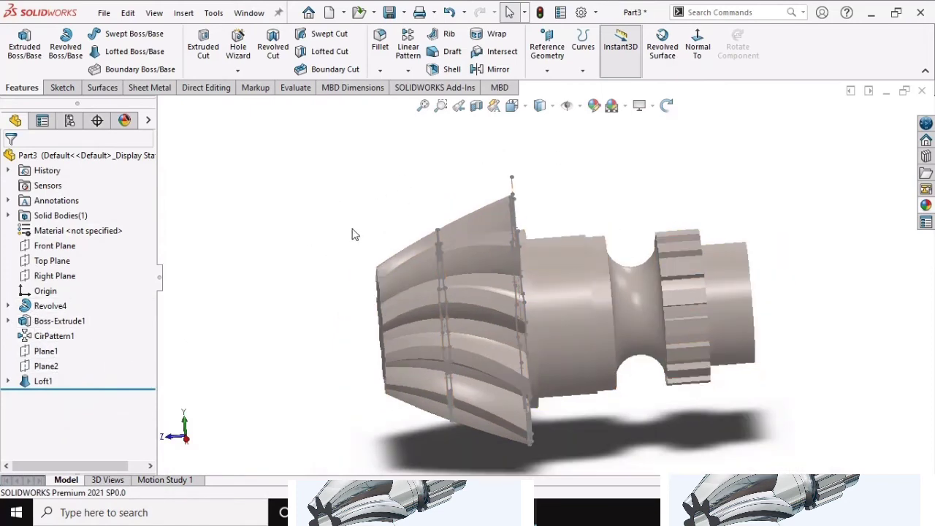
{"action": "left_click", "coordinate": [666, 105]}
Hide Loft1's profile sketches Sketch3 and Sketch4.
{"action": "mouse_move", "coordinate": [553, 203]}
{"action": "left_mouse_down"}
{"action": "mouse_move", "coordinate": [626, 148]}
{"action": "mouse_move", "coordinate": [196, 297]}
{"action": "left_mouse_up"}
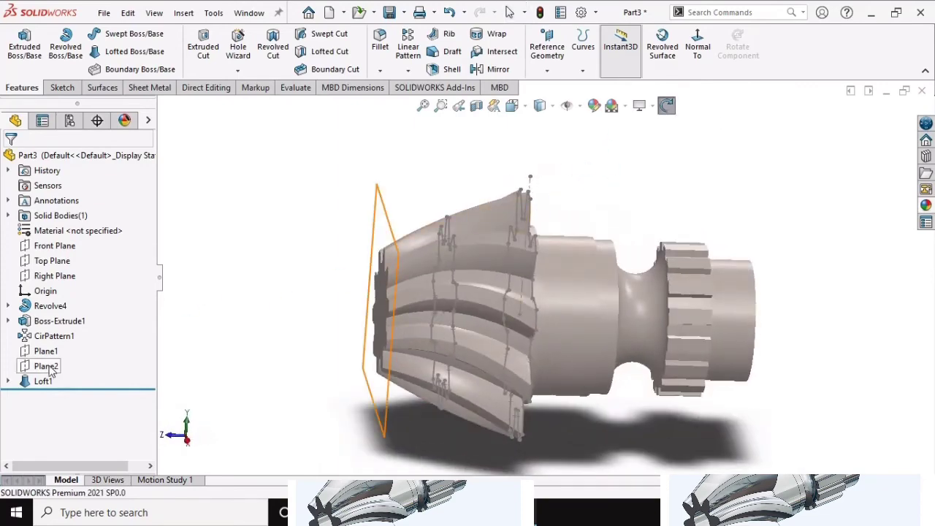
{"action": "left_click", "coordinate": [8, 382]}
{"action": "left_click", "coordinate": [8, 382]}
{"action": "left_click", "coordinate": [8, 382]}
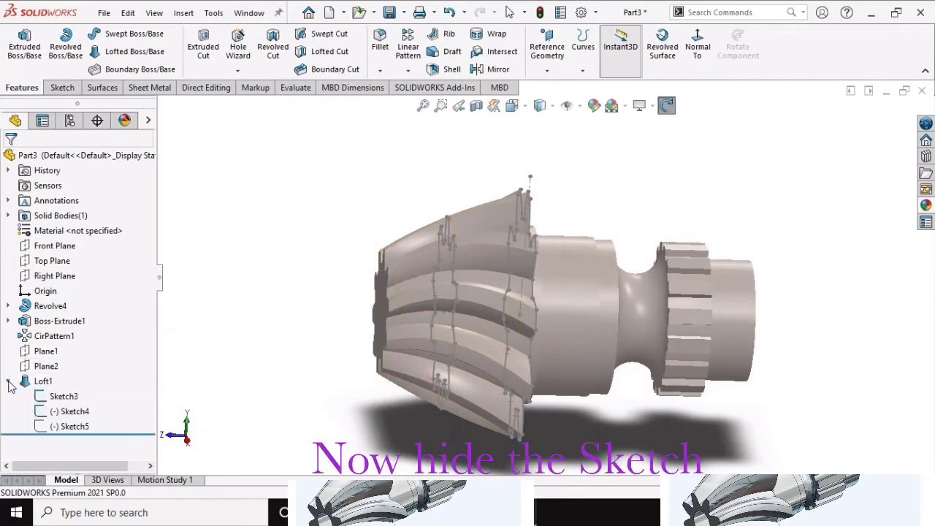
{"action": "right_click", "coordinate": [63, 397]}
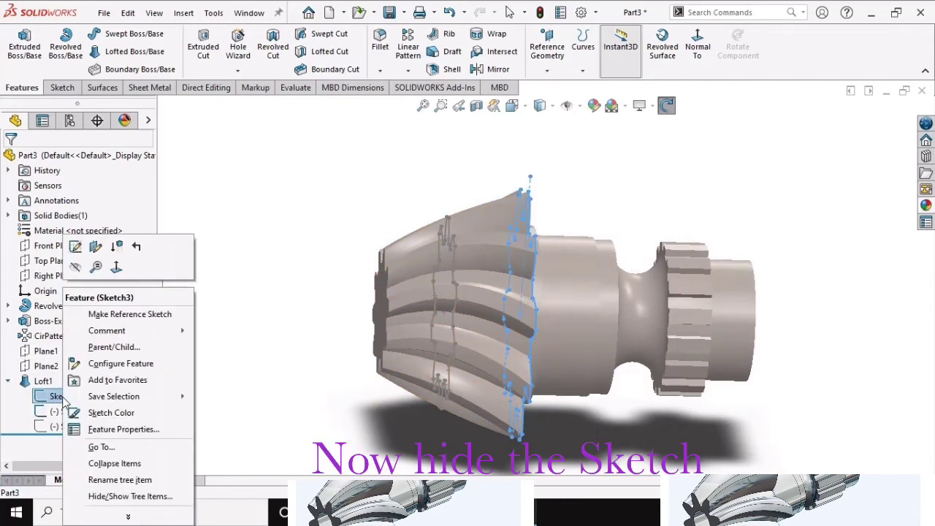
{"action": "left_click", "coordinate": [77, 270]}
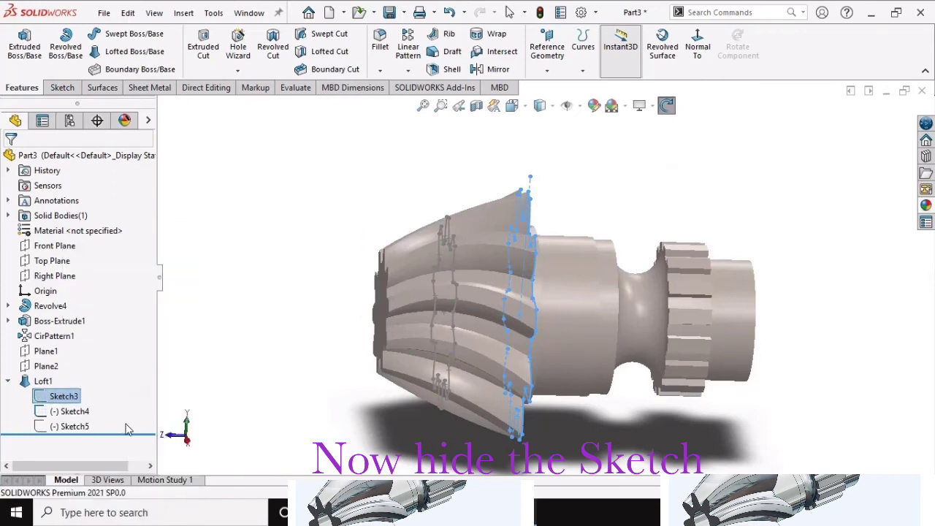
{"action": "left_click", "coordinate": [70, 412]}
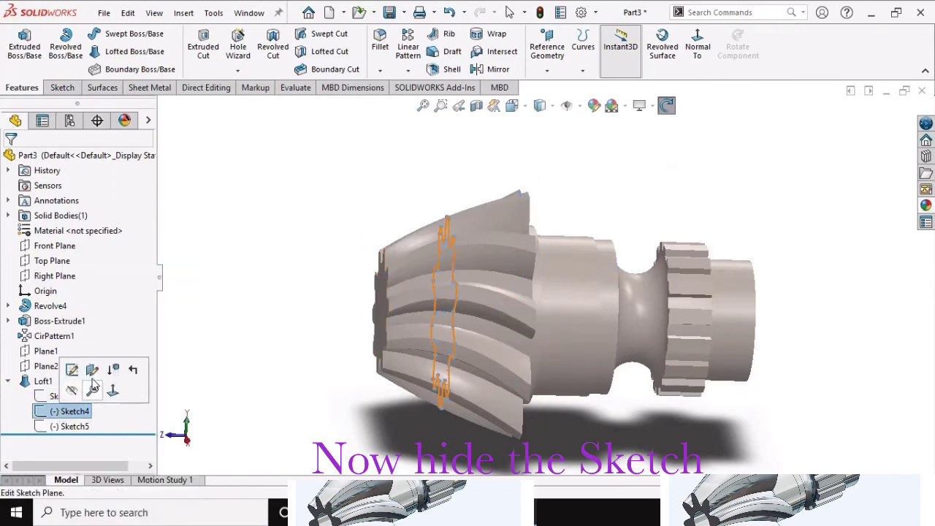
{"action": "left_click", "coordinate": [71, 389]}
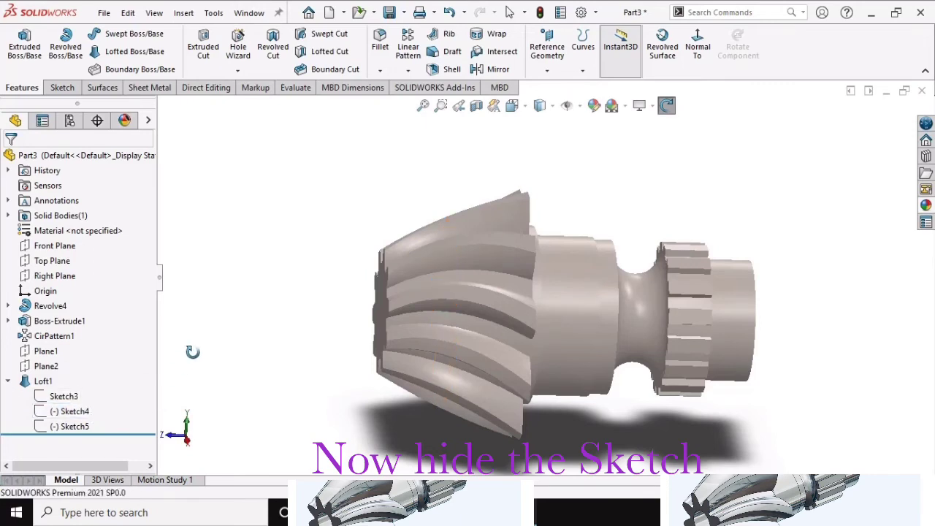
{"action": "left_click", "coordinate": [8, 382]}
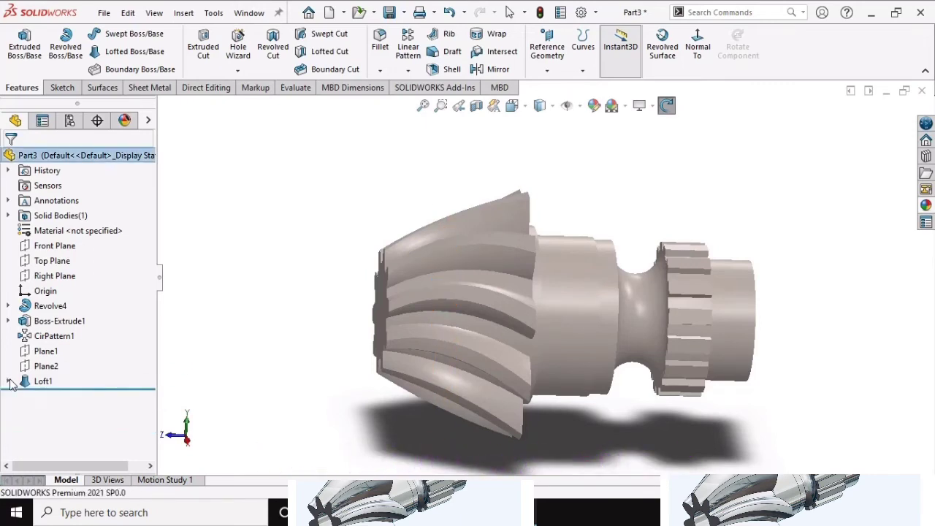
Orbit to view the tooth ends and select the gear's flat end face.
{"action": "mouse_move", "coordinate": [453, 179]}
{"action": "left_mouse_down"}
{"action": "mouse_move", "coordinate": [501, 156]}
{"action": "mouse_move", "coordinate": [559, 200]}
{"action": "mouse_move", "coordinate": [553, 156]}
{"action": "mouse_move", "coordinate": [510, 159]}
{"action": "mouse_move", "coordinate": [444, 211]}
{"action": "mouse_move", "coordinate": [346, 236]}
{"action": "mouse_move", "coordinate": [412, 198]}
{"action": "mouse_move", "coordinate": [495, 204]}
{"action": "mouse_move", "coordinate": [540, 190]}
{"action": "mouse_move", "coordinate": [486, 206]}
{"action": "mouse_move", "coordinate": [476, 181]}
{"action": "mouse_move", "coordinate": [463, 187]}
{"action": "left_mouse_up"}
{"action": "left_click", "coordinate": [666, 105]}
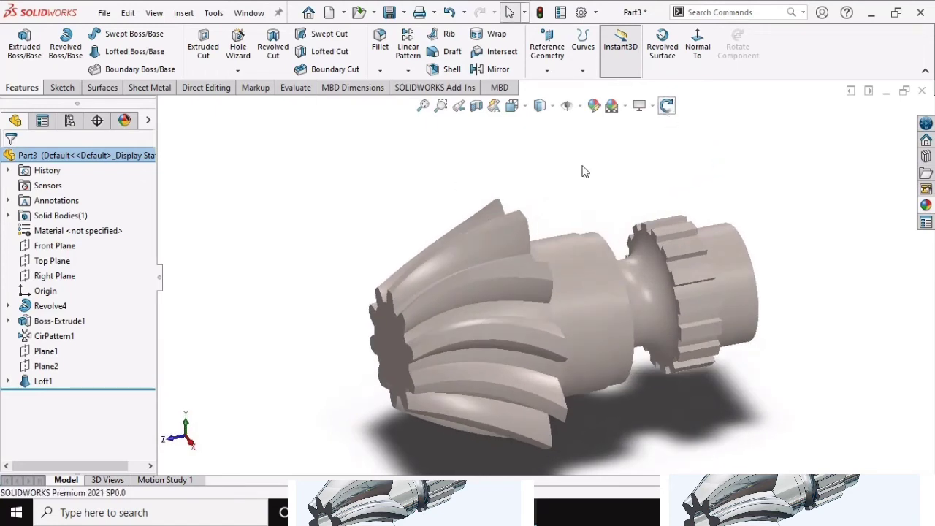
{"action": "left_click", "coordinate": [473, 346]}
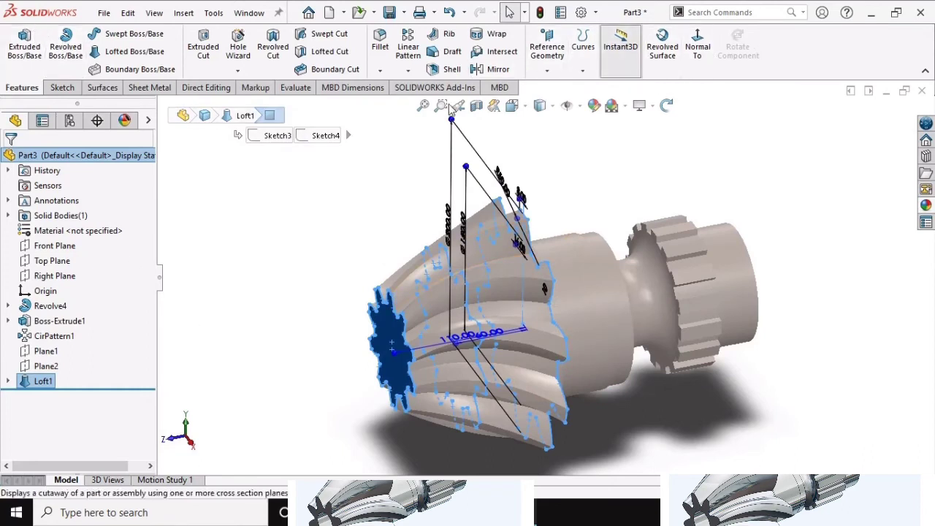
Sketch a circle centred on the origin of the gear's end face and dimension its diameter.
{"action": "left_click", "coordinate": [62, 87]}
{"action": "left_click", "coordinate": [22, 44]}
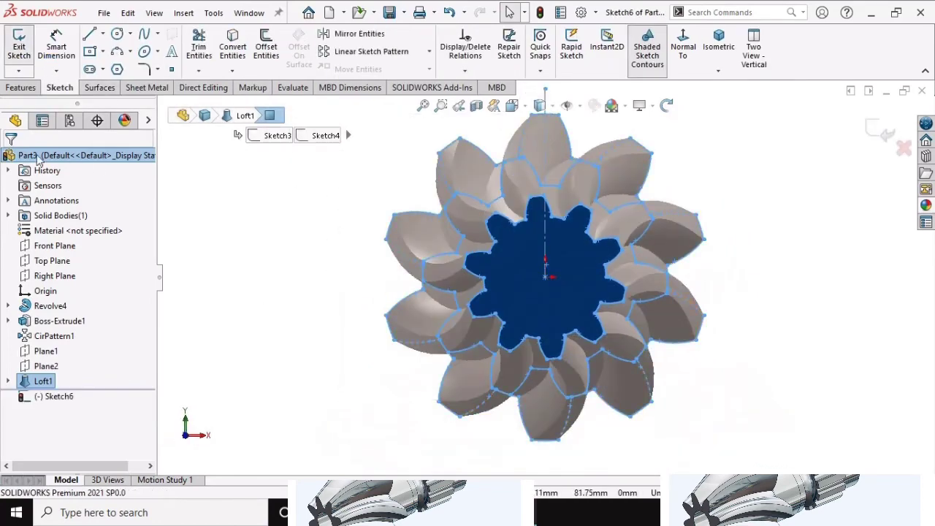
{"action": "left_click", "coordinate": [116, 36]}
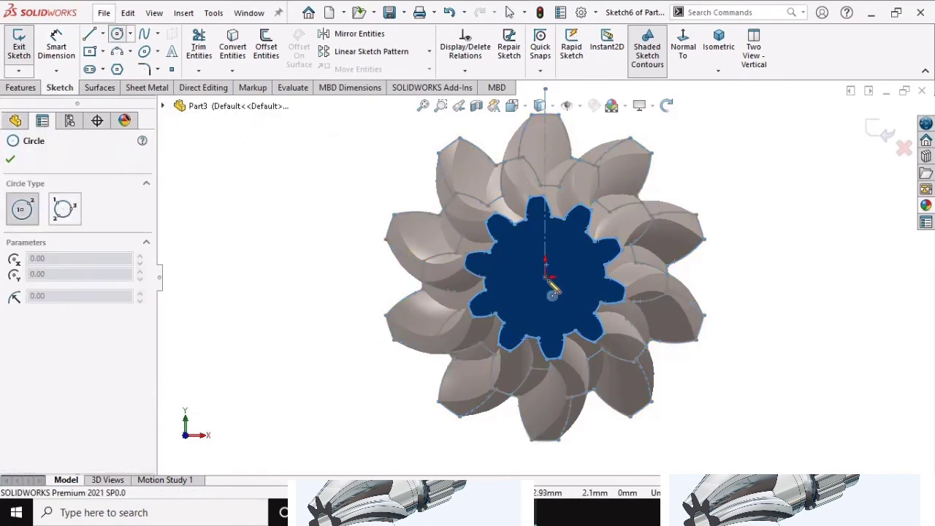
{"action": "left_click", "coordinate": [560, 295]}
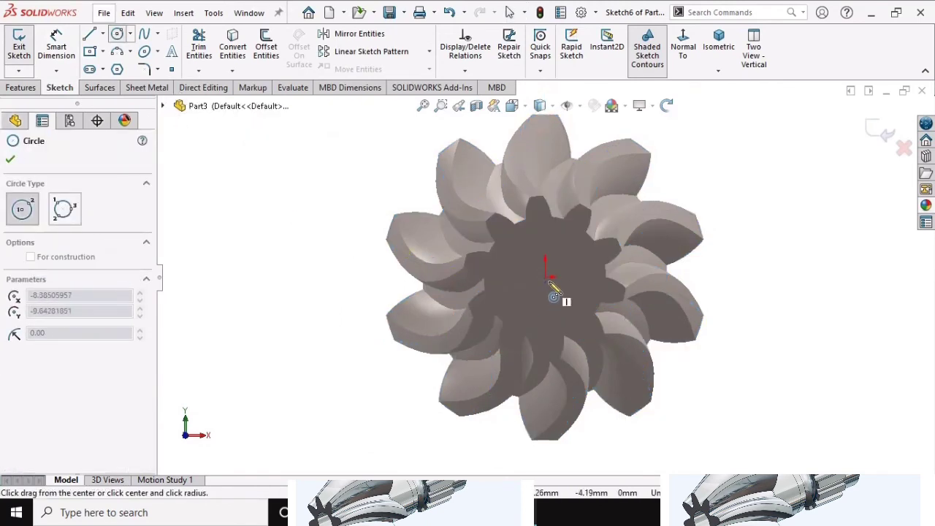
{"action": "left_click_drag", "start_coordinate": [545, 278], "coordinate": [560, 294]}
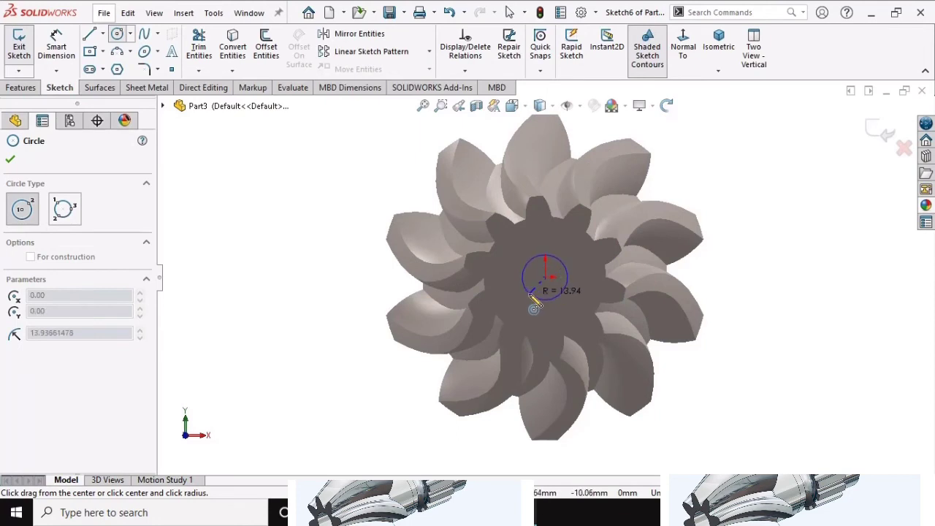
{"action": "left_click", "coordinate": [57, 46]}
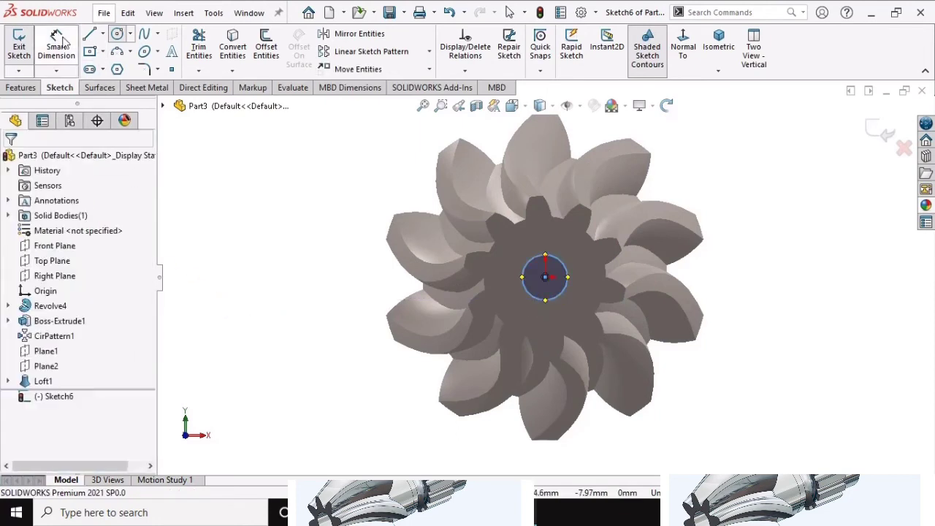
{"action": "left_click", "coordinate": [503, 289]}
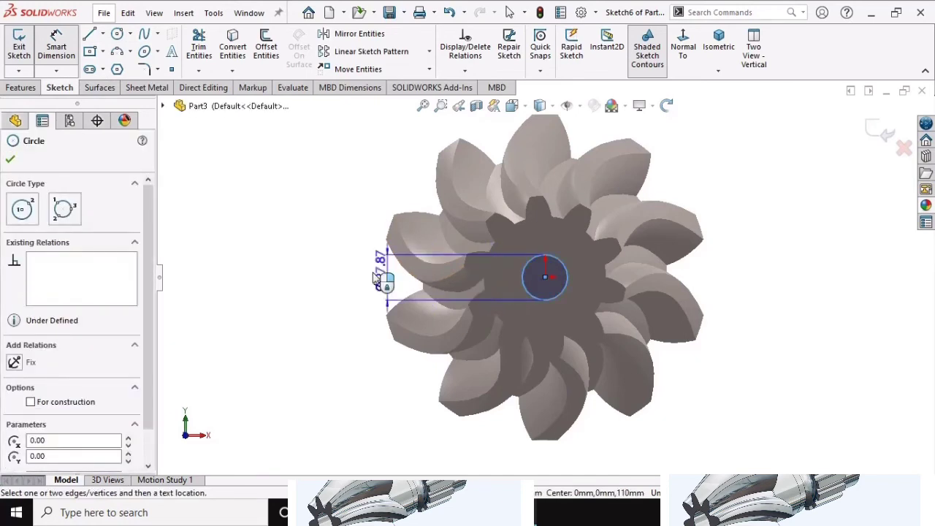
Set the centre circle's diameter dimension to 15 mm.
{"action": "left_click", "coordinate": [354, 280]}
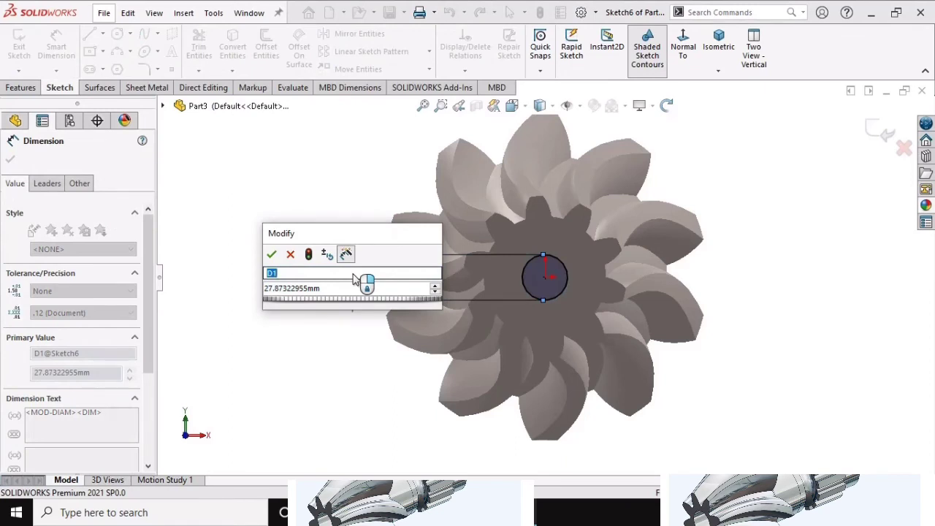
{"action": "left_click", "coordinate": [330, 287]}
{"action": "left_click", "coordinate": [330, 288]}
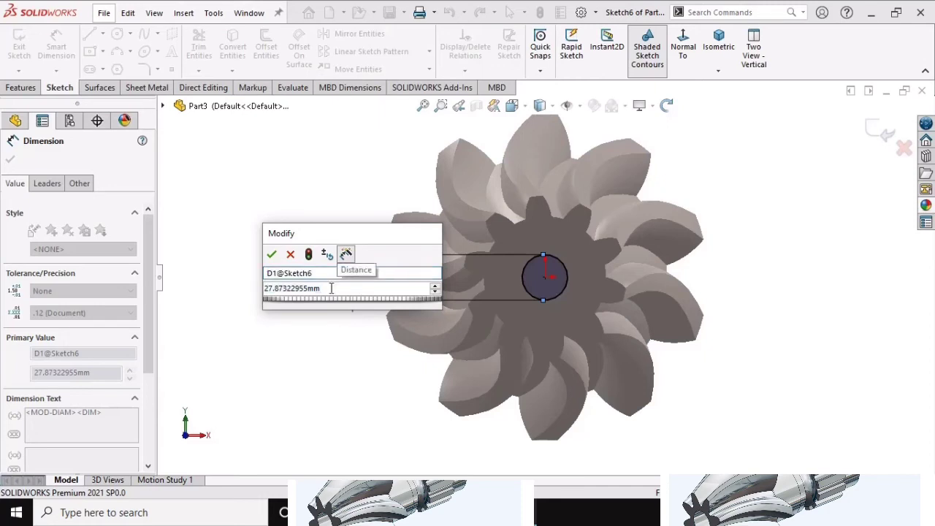
{"action": "key", "text": "BackSpace"}
{"action": "key", "text": "BackSpace"}
{"action": "key", "text": "BackSpace"}
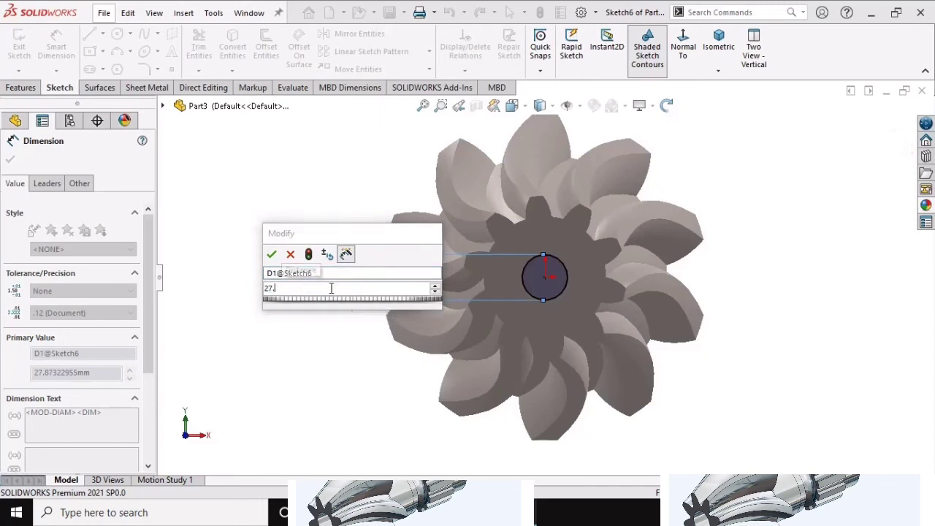
{"action": "key", "text": "BackSpace"}
{"action": "key", "text": "BackSpace"}
{"action": "key", "text": "BackSpace"}
{"action": "type", "text": "1"}
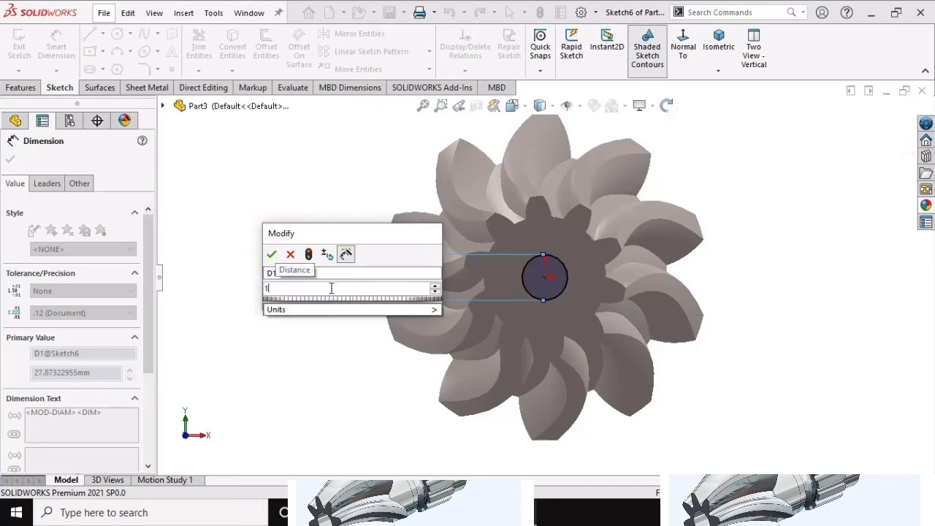
{"action": "type", "text": "5"}
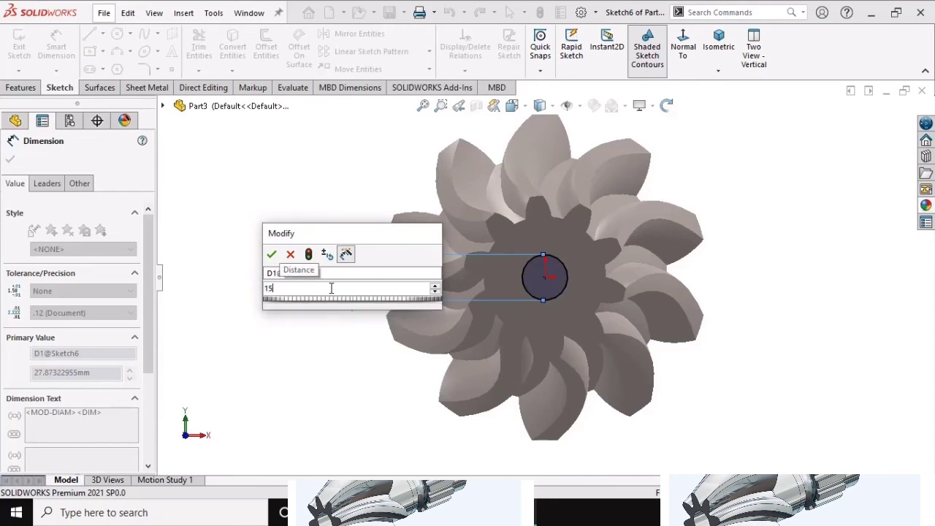
{"action": "key", "text": "Return"}
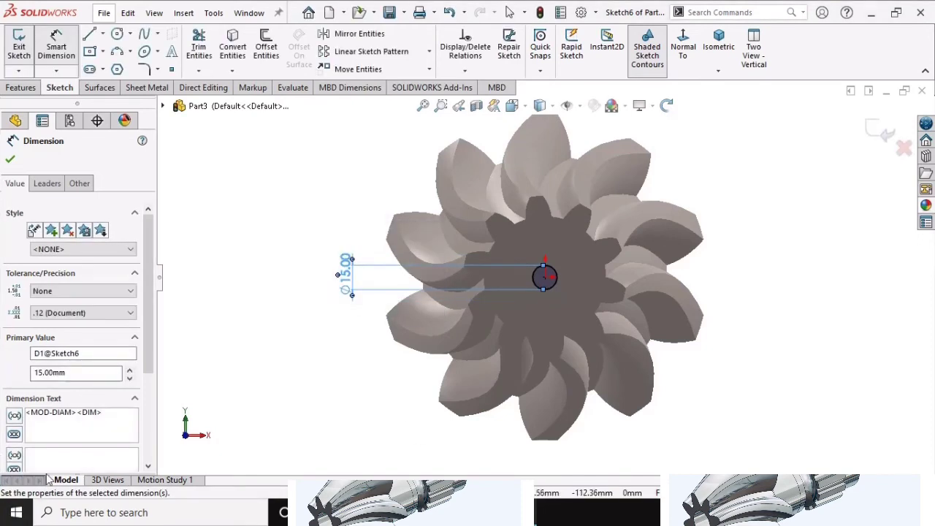
{"action": "left_click", "coordinate": [12, 161]}
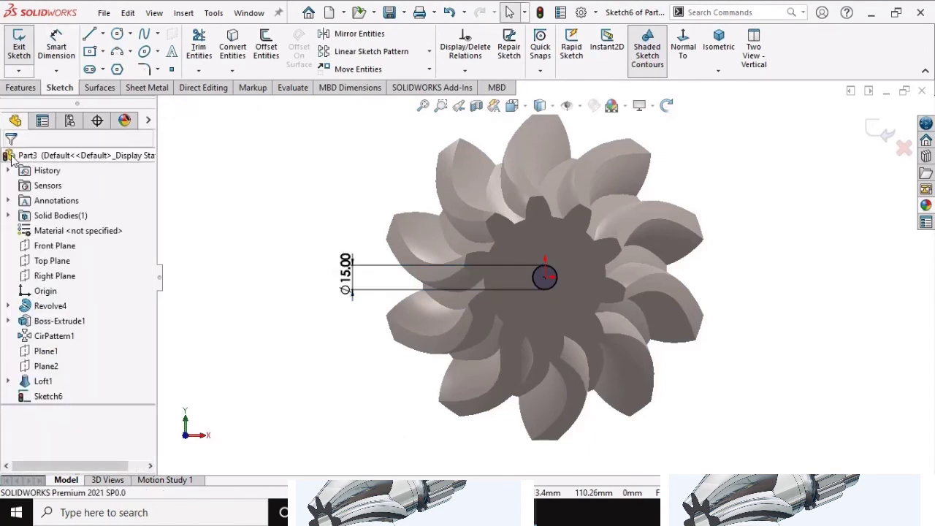
Start an extruded cut from the 15 mm circle, starting at the sketch plane.
{"action": "left_click", "coordinate": [33, 88]}
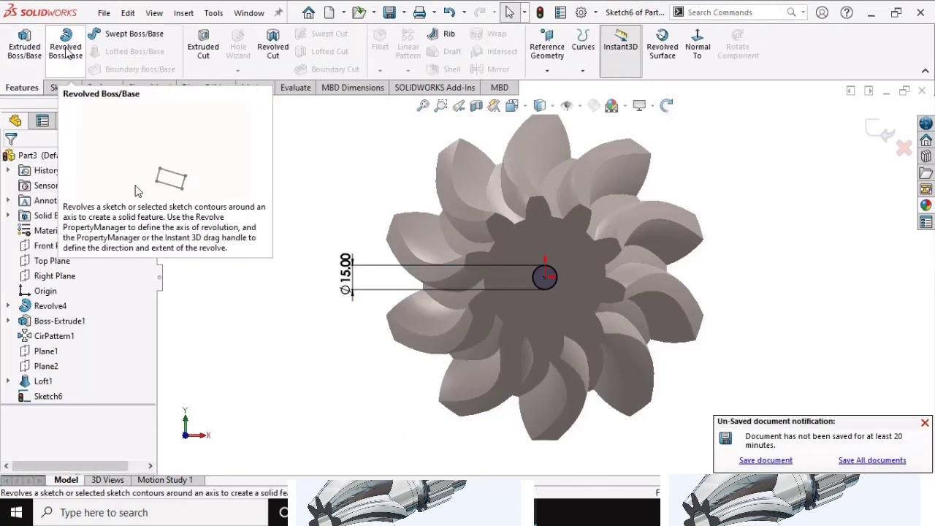
{"action": "left_click", "coordinate": [925, 423]}
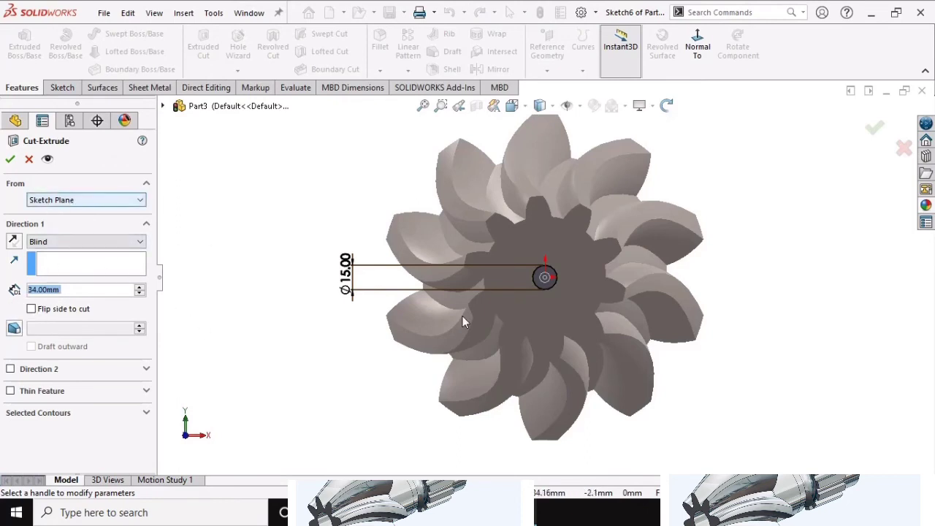
{"action": "scroll", "coordinate": [569, 297], "scroll_direction": "down", "scroll_amount": 2}
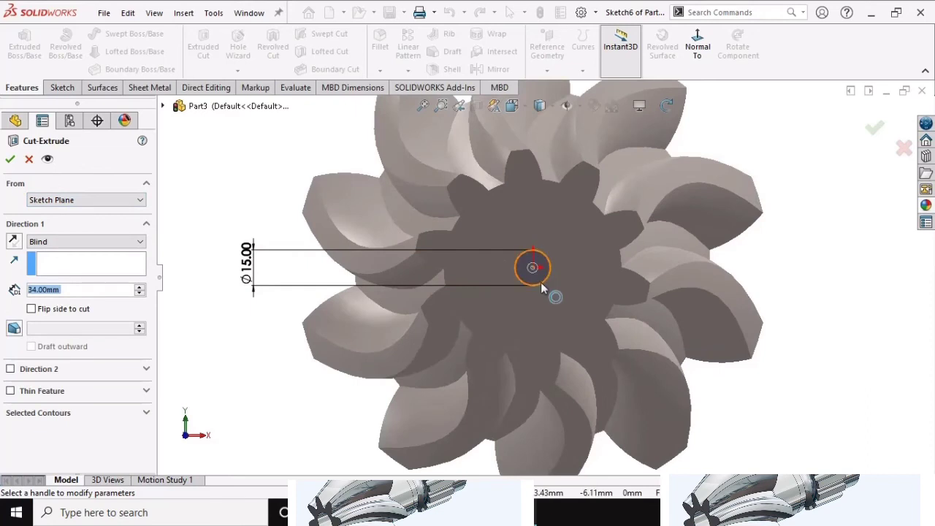
{"action": "left_click", "coordinate": [541, 282]}
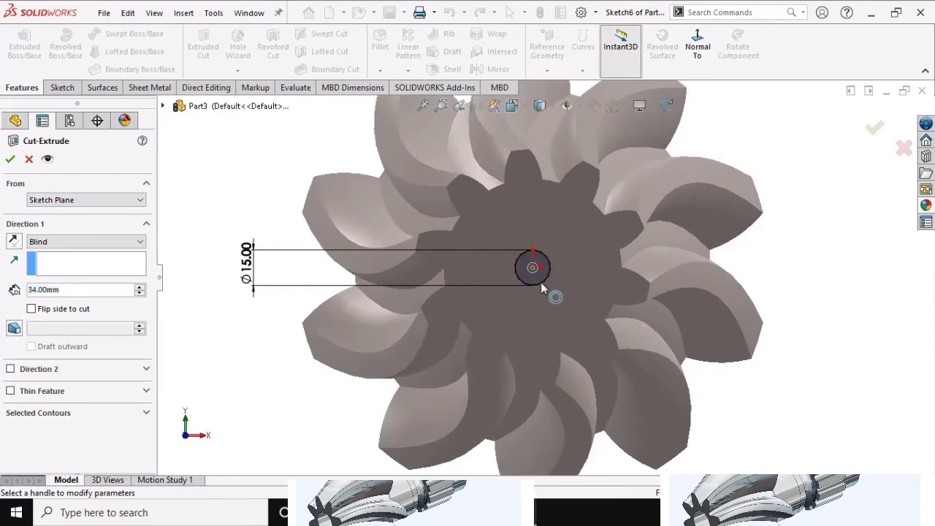
{"action": "left_click", "coordinate": [63, 202]}
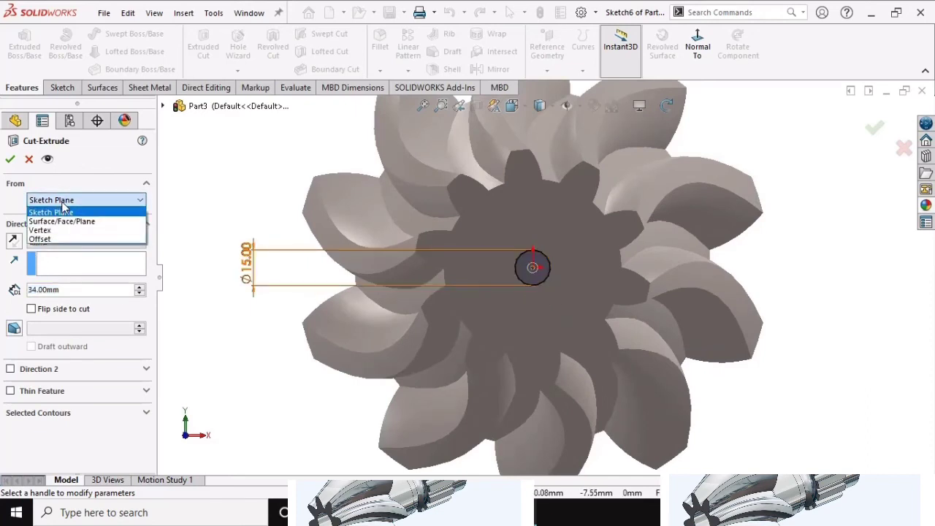
{"action": "left_click", "coordinate": [63, 210]}
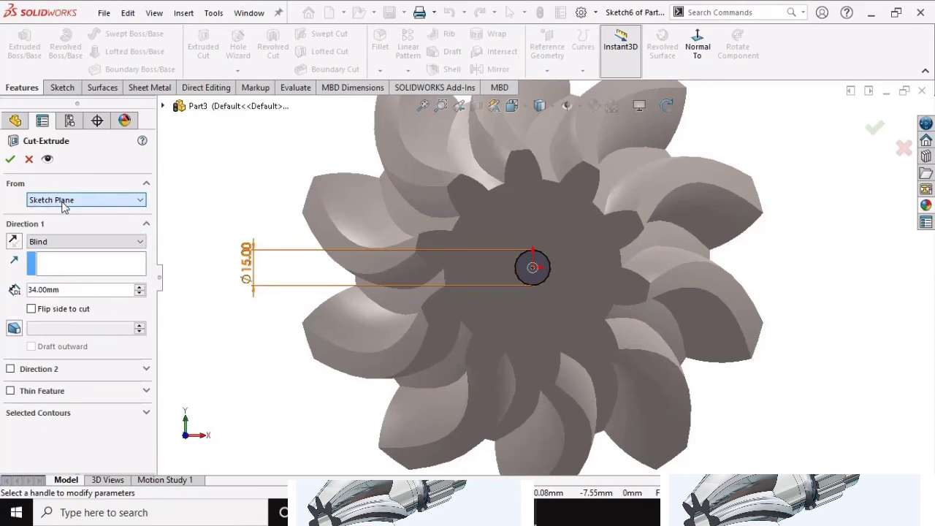
Direct the cut into the gear and set it to Through All.
{"action": "left_click", "coordinate": [12, 242]}
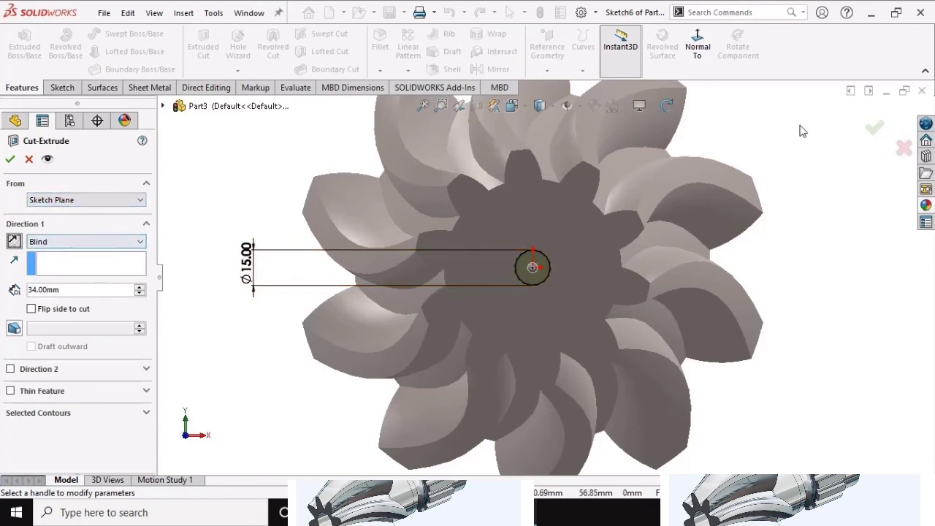
{"action": "left_click", "coordinate": [666, 107]}
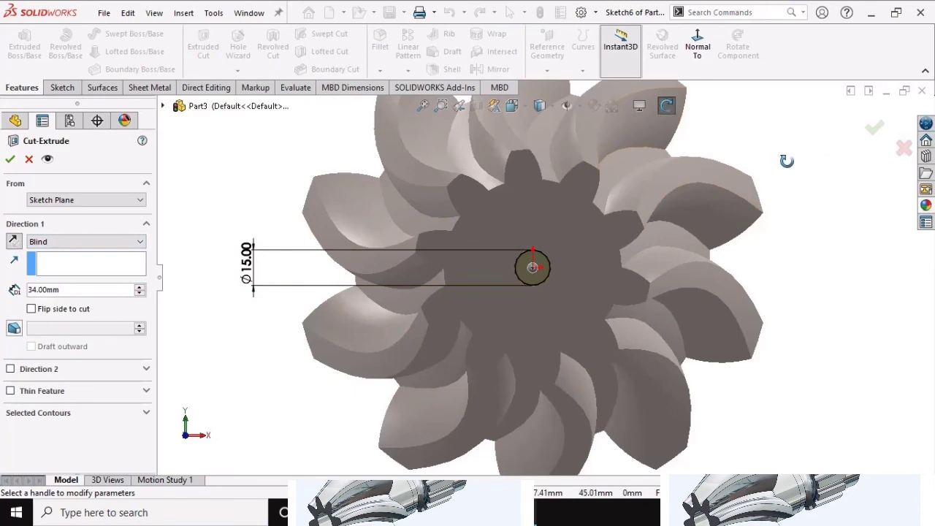
{"action": "left_click_drag", "start_coordinate": [788, 163], "coordinate": [731, 187]}
{"action": "left_click", "coordinate": [13, 242]}
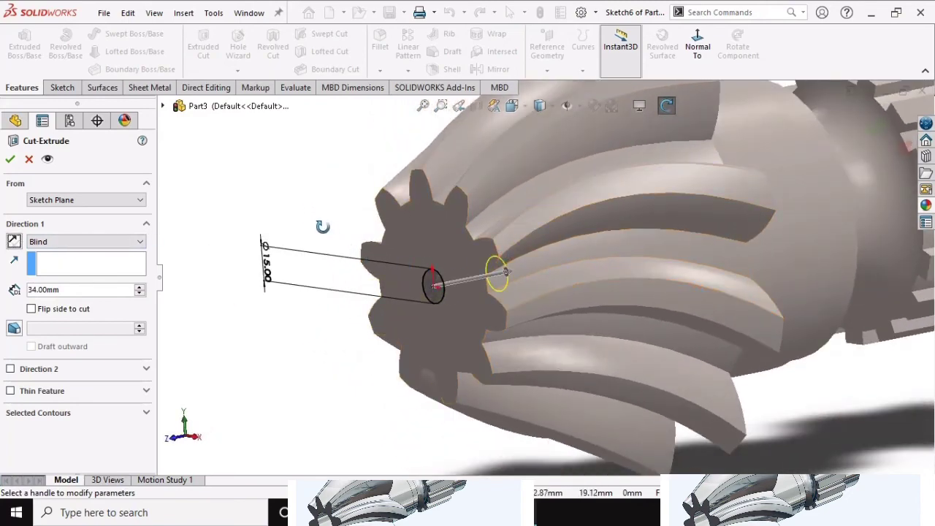
{"action": "mouse_move", "coordinate": [323, 223]}
{"action": "left_mouse_down"}
{"action": "mouse_move", "coordinate": [244, 258]}
{"action": "mouse_move", "coordinate": [309, 257]}
{"action": "left_mouse_up"}
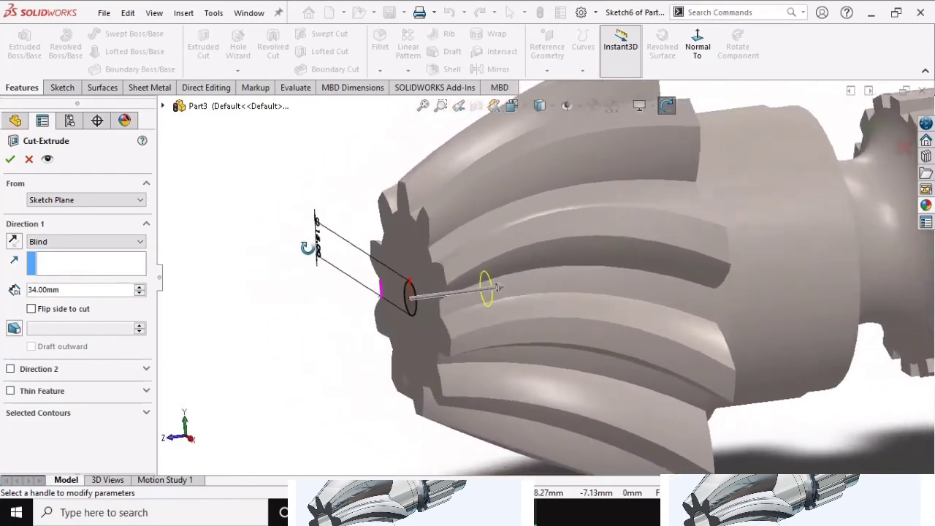
{"action": "left_click", "coordinate": [74, 241]}
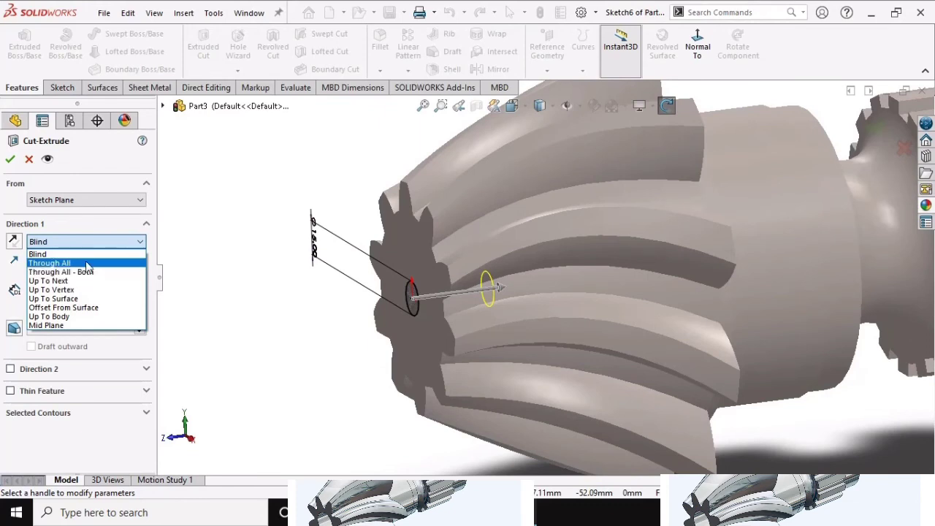
{"action": "left_click", "coordinate": [86, 263]}
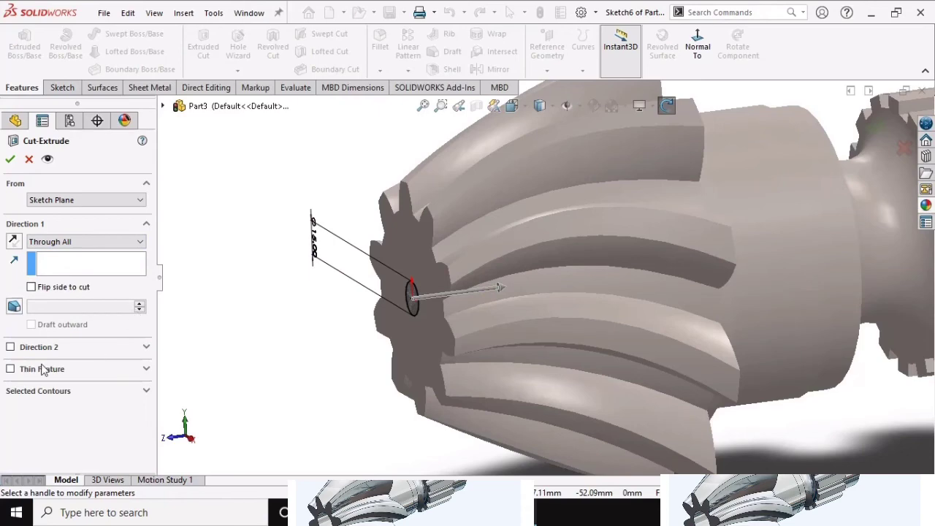
{"action": "left_click", "coordinate": [9, 160]}
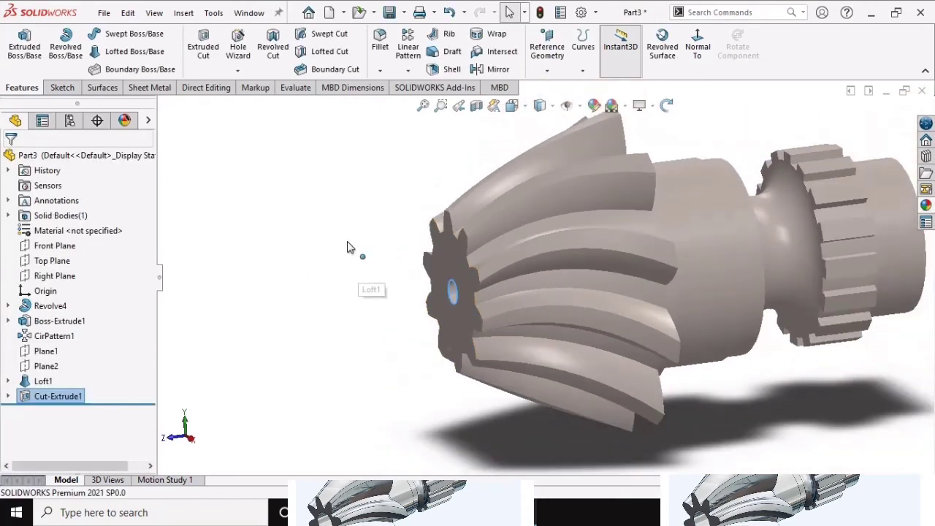
Orbit the gear to an angled view that shows the Ø15 mm through hole, then open the File menu.
{"action": "left_click", "coordinate": [352, 248]}
{"action": "left_click", "coordinate": [667, 105]}
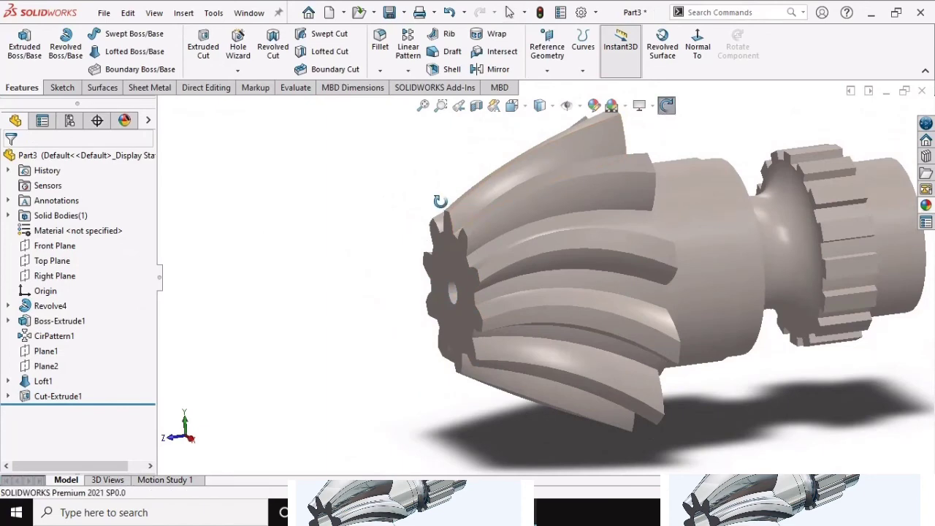
{"action": "mouse_move", "coordinate": [394, 179]}
{"action": "left_mouse_down"}
{"action": "mouse_move", "coordinate": [480, 154]}
{"action": "mouse_move", "coordinate": [479, 168]}
{"action": "mouse_move", "coordinate": [365, 195]}
{"action": "mouse_move", "coordinate": [285, 226]}
{"action": "mouse_move", "coordinate": [292, 232]}
{"action": "mouse_move", "coordinate": [292, 217]}
{"action": "mouse_move", "coordinate": [284, 224]}
{"action": "mouse_move", "coordinate": [463, 258]}
{"action": "mouse_move", "coordinate": [474, 248]}
{"action": "mouse_move", "coordinate": [394, 280]}
{"action": "left_mouse_up"}
{"action": "mouse_move", "coordinate": [583, 195]}
{"action": "left_mouse_down"}
{"action": "mouse_move", "coordinate": [375, 181]}
{"action": "mouse_move", "coordinate": [547, 103]}
{"action": "mouse_move", "coordinate": [626, 142]}
{"action": "mouse_move", "coordinate": [706, 209]}
{"action": "mouse_move", "coordinate": [747, 202]}
{"action": "mouse_move", "coordinate": [686, 271]}
{"action": "mouse_move", "coordinate": [726, 176]}
{"action": "mouse_move", "coordinate": [641, 223]}
{"action": "mouse_move", "coordinate": [769, 298]}
{"action": "mouse_move", "coordinate": [701, 219]}
{"action": "mouse_move", "coordinate": [607, 185]}
{"action": "mouse_move", "coordinate": [657, 241]}
{"action": "mouse_move", "coordinate": [745, 393]}
{"action": "mouse_move", "coordinate": [626, 255]}
{"action": "mouse_move", "coordinate": [559, 324]}
{"action": "mouse_move", "coordinate": [560, 299]}
{"action": "mouse_move", "coordinate": [613, 303]}
{"action": "mouse_move", "coordinate": [586, 324]}
{"action": "left_mouse_up"}
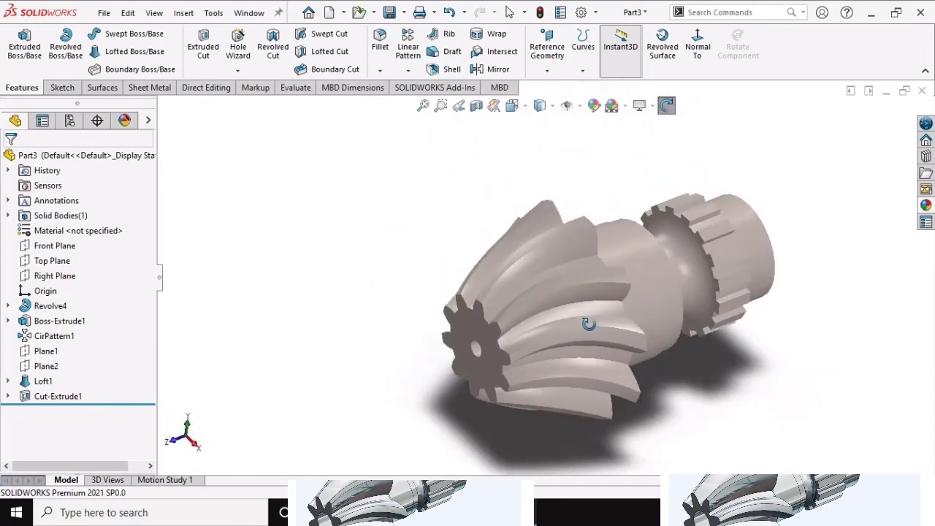
{"action": "mouse_move", "coordinate": [795, 312]}
{"action": "left_mouse_down"}
{"action": "mouse_move", "coordinate": [468, 198]}
{"action": "mouse_move", "coordinate": [583, 289]}
{"action": "left_mouse_up"}
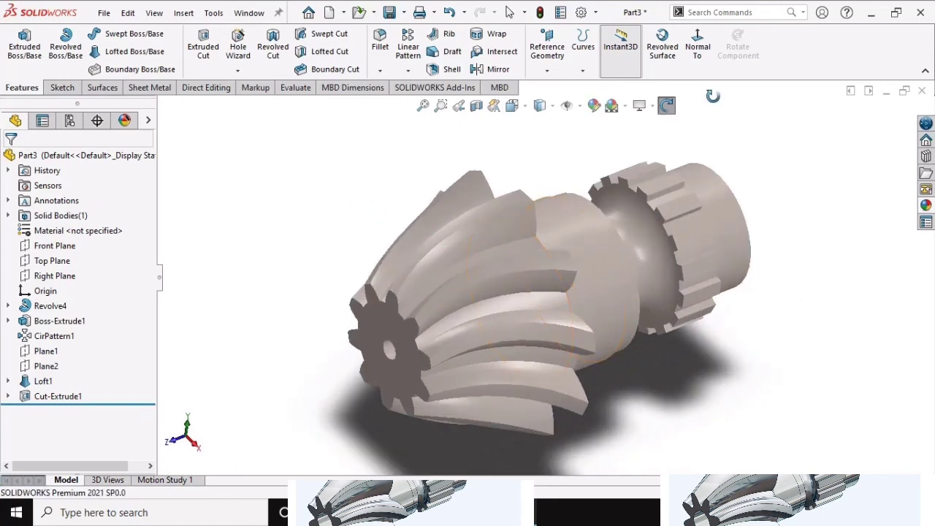
{"action": "left_click", "coordinate": [666, 105]}
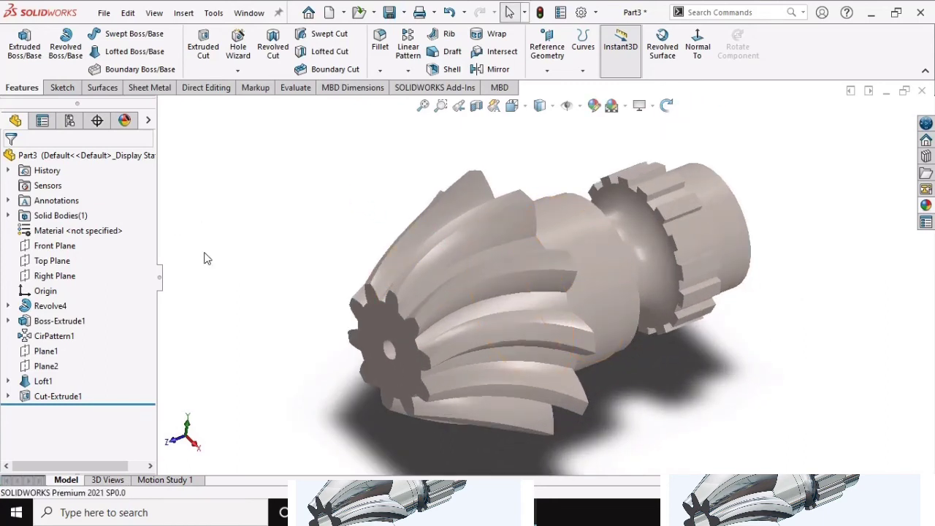
{"action": "left_click", "coordinate": [106, 14]}
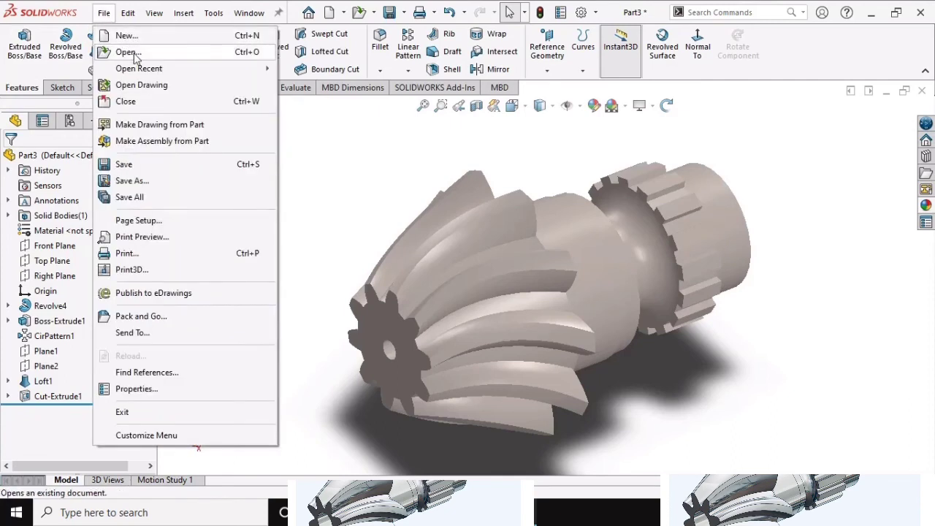
Save the part as 'Helical Bevel Gear' using Save As.
{"action": "left_click", "coordinate": [145, 184]}
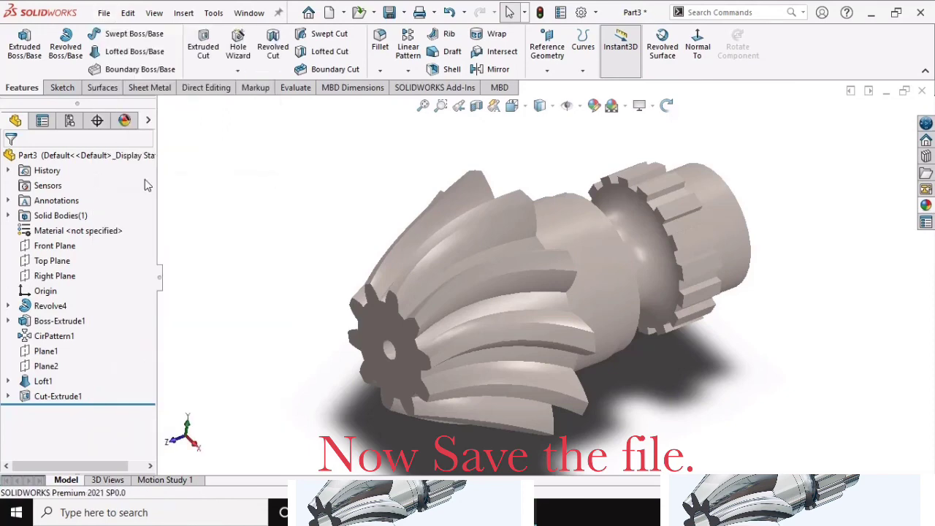
{"action": "type", "text": "HH"}
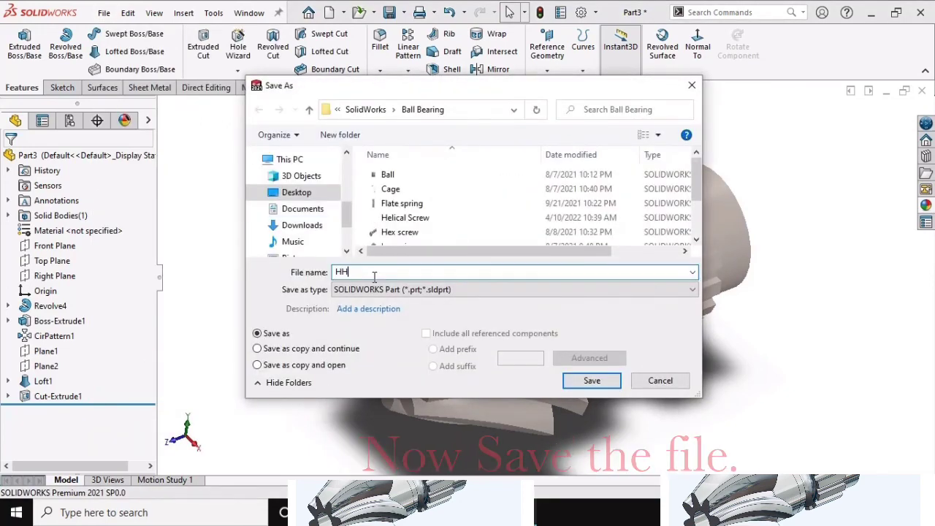
{"action": "key", "text": "BackSpace"}
{"action": "type", "text": "elical"}
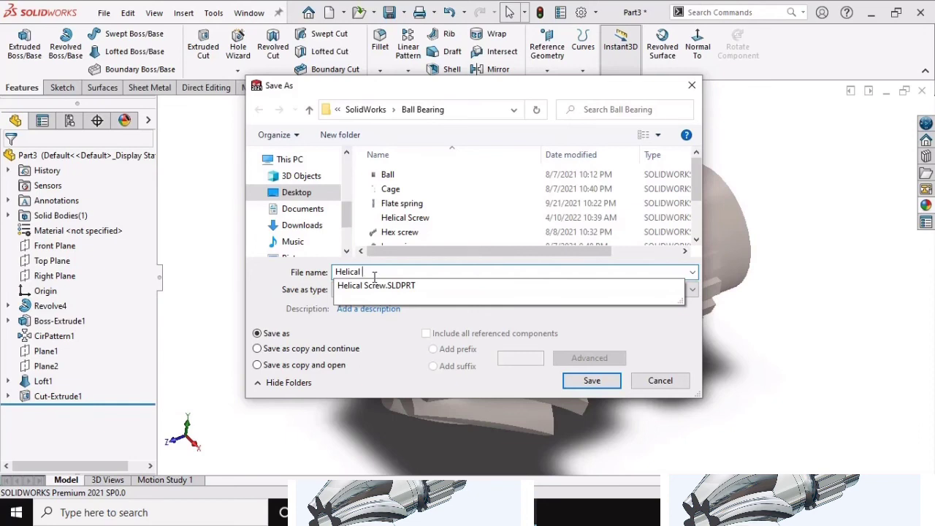
{"action": "type", "text": "Bevel Gear"}
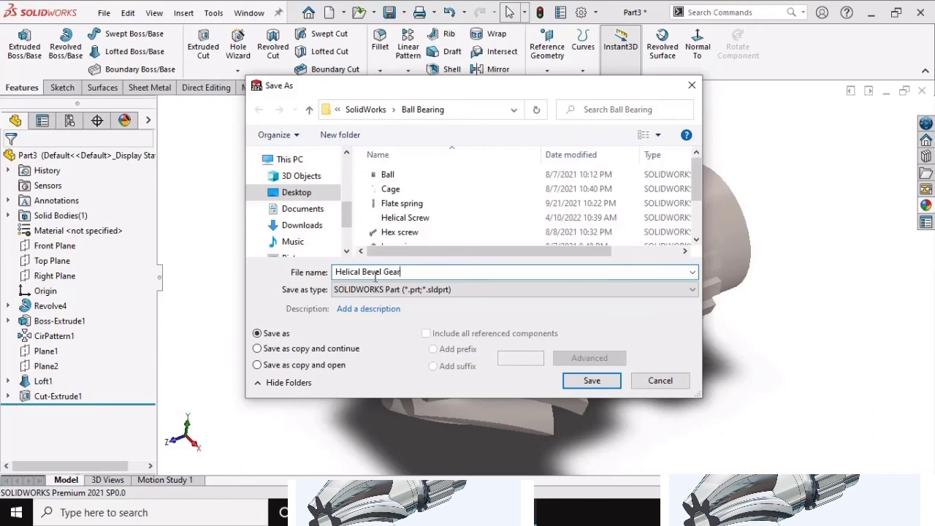
{"action": "left_click", "coordinate": [592, 379]}
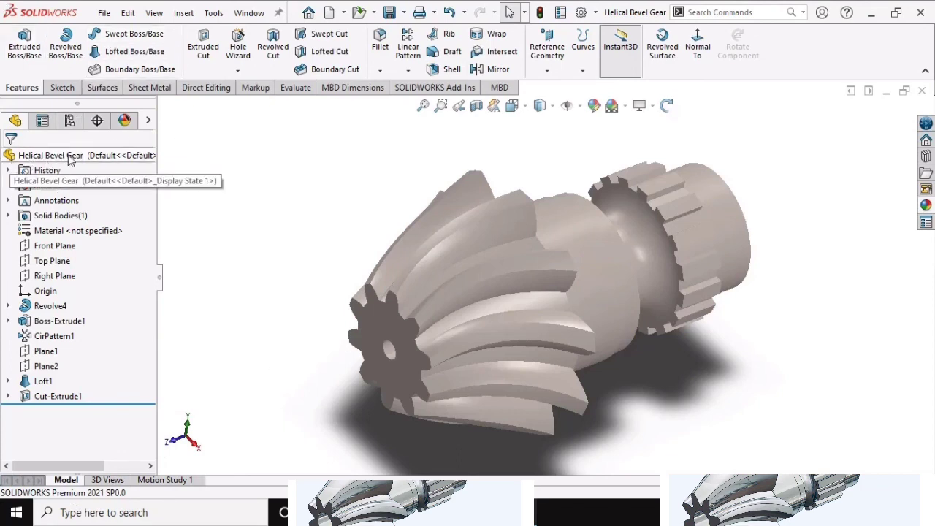
Expand the FeatureManager display pane and open the appearance editor for the whole part.
{"action": "left_click", "coordinate": [124, 121]}
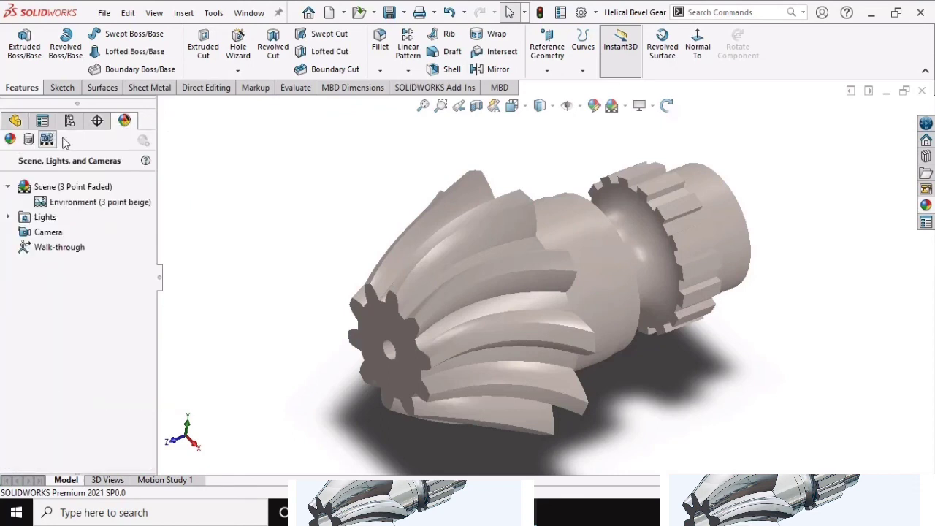
{"action": "left_click", "coordinate": [15, 122]}
{"action": "left_click", "coordinate": [150, 120]}
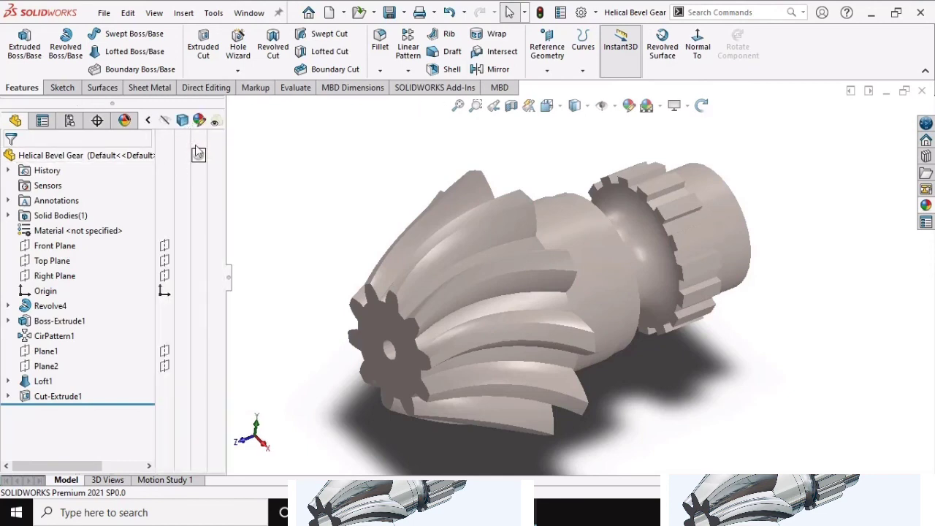
{"action": "mouse_move", "coordinate": [197, 156]}
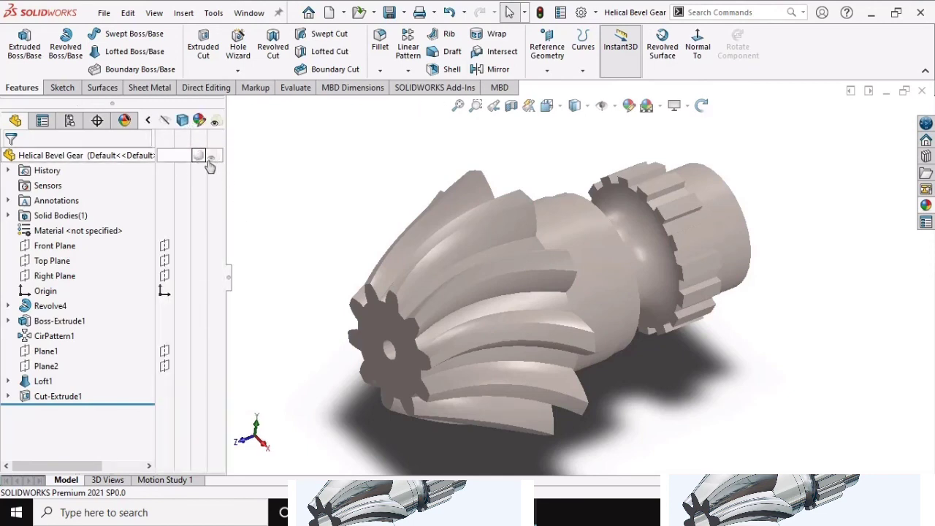
{"action": "left_click", "coordinate": [198, 157]}
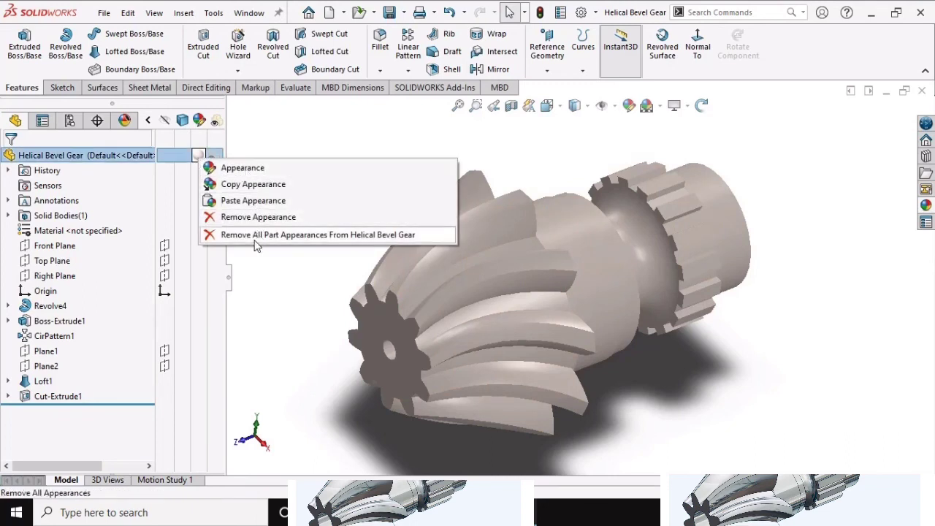
{"action": "left_click", "coordinate": [222, 168]}
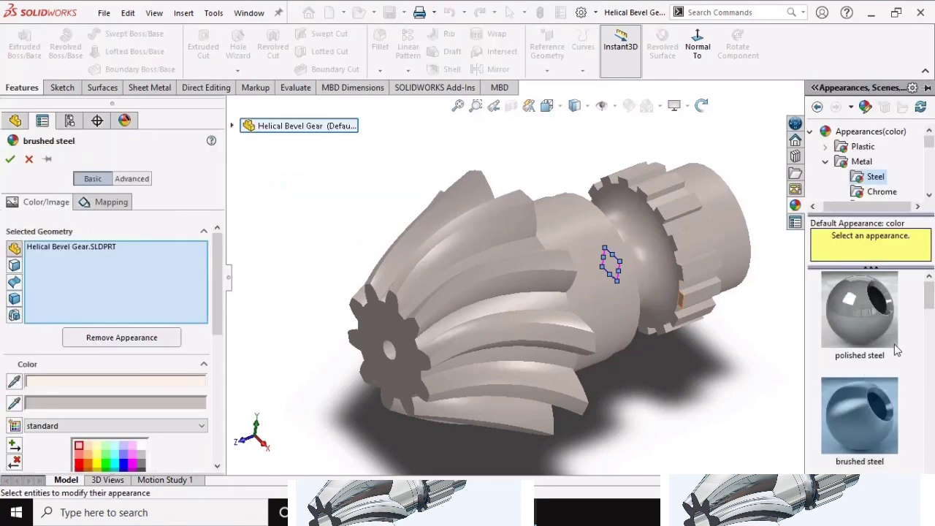
Browse the appearance library and preview polished brass on the gear.
{"action": "scroll", "coordinate": [897, 350], "scroll_direction": "down", "scroll_amount": 2}
{"action": "scroll", "coordinate": [903, 373], "scroll_direction": "down", "scroll_amount": 2}
{"action": "scroll", "coordinate": [891, 340], "scroll_direction": "down", "scroll_amount": 2}
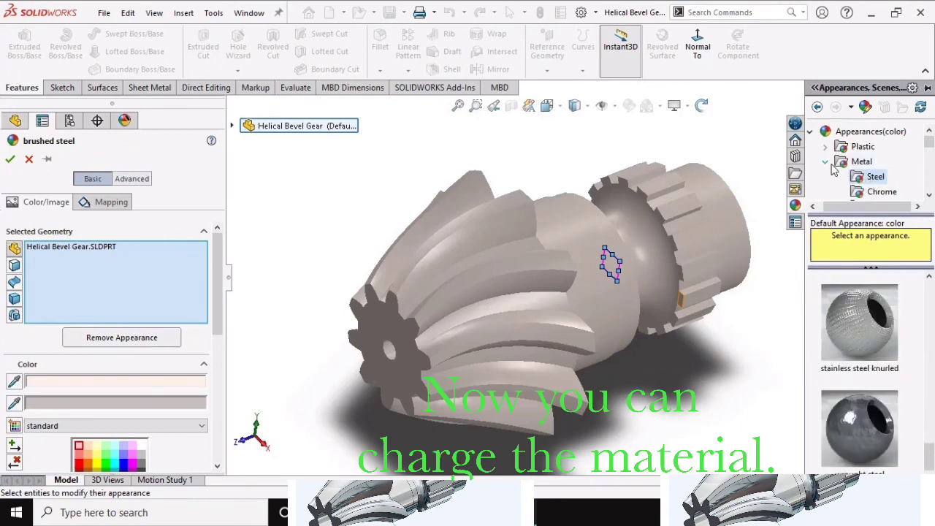
{"action": "scroll", "coordinate": [855, 167], "scroll_direction": "down", "scroll_amount": 2}
{"action": "scroll", "coordinate": [873, 174], "scroll_direction": "down", "scroll_amount": 2}
{"action": "scroll", "coordinate": [878, 160], "scroll_direction": "down", "scroll_amount": 2}
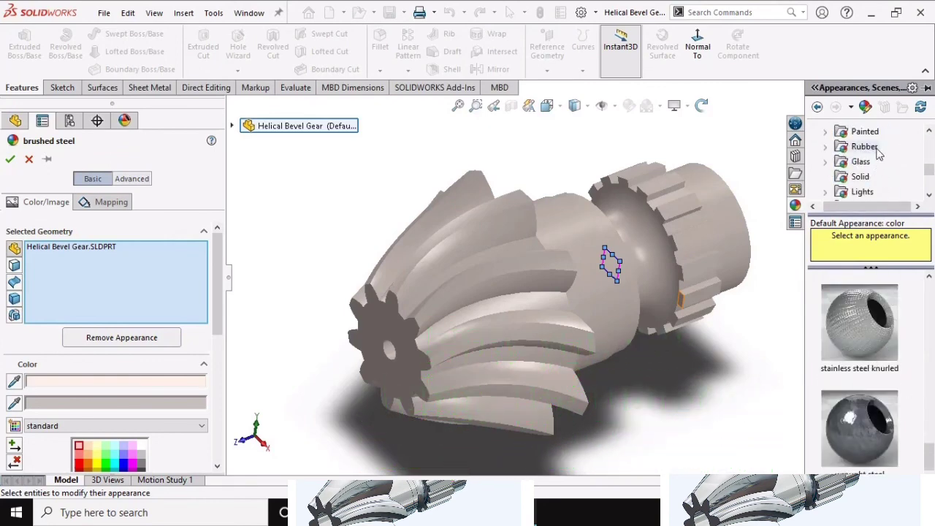
{"action": "scroll", "coordinate": [876, 157], "scroll_direction": "down", "scroll_amount": 3}
{"action": "scroll", "coordinate": [866, 175], "scroll_direction": "up", "scroll_amount": 4}
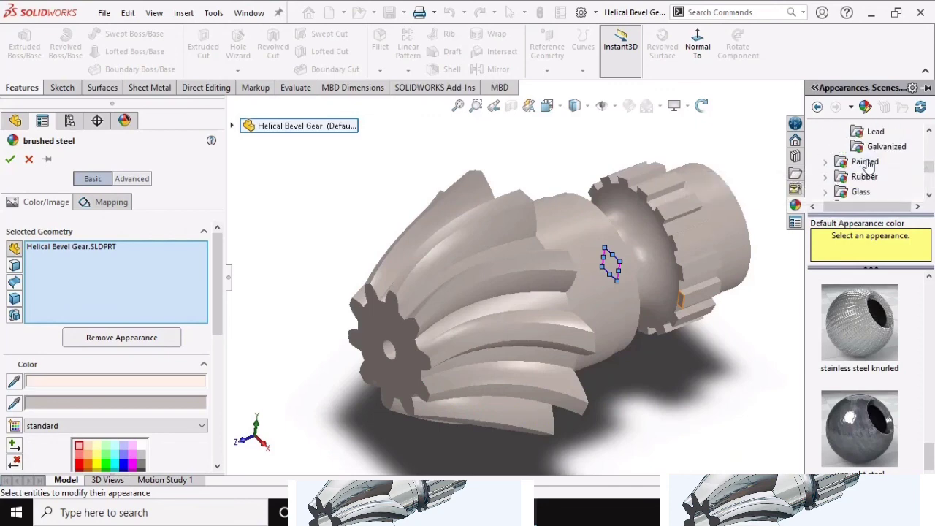
{"action": "scroll", "coordinate": [868, 166], "scroll_direction": "up", "scroll_amount": 2}
{"action": "scroll", "coordinate": [868, 166], "scroll_direction": "up", "scroll_amount": 2}
{"action": "scroll", "coordinate": [867, 166], "scroll_direction": "up", "scroll_amount": 2}
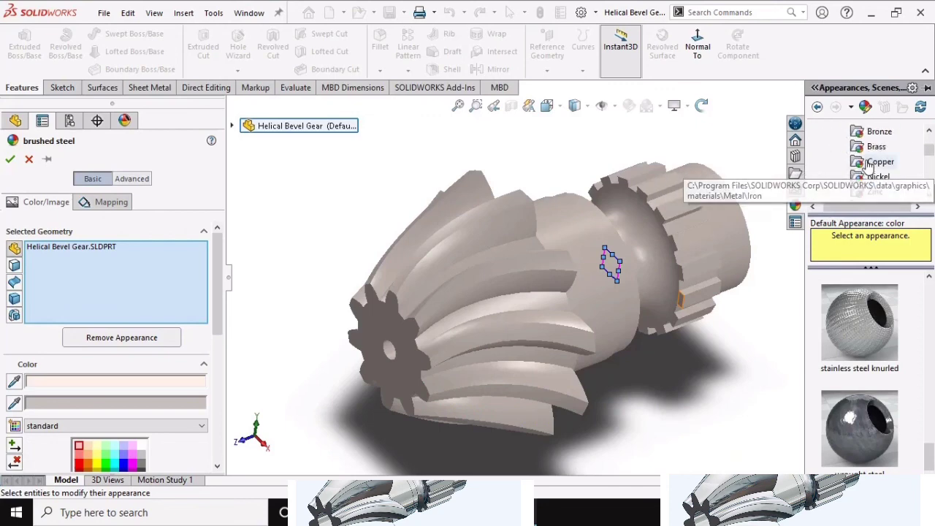
{"action": "left_click", "coordinate": [874, 147]}
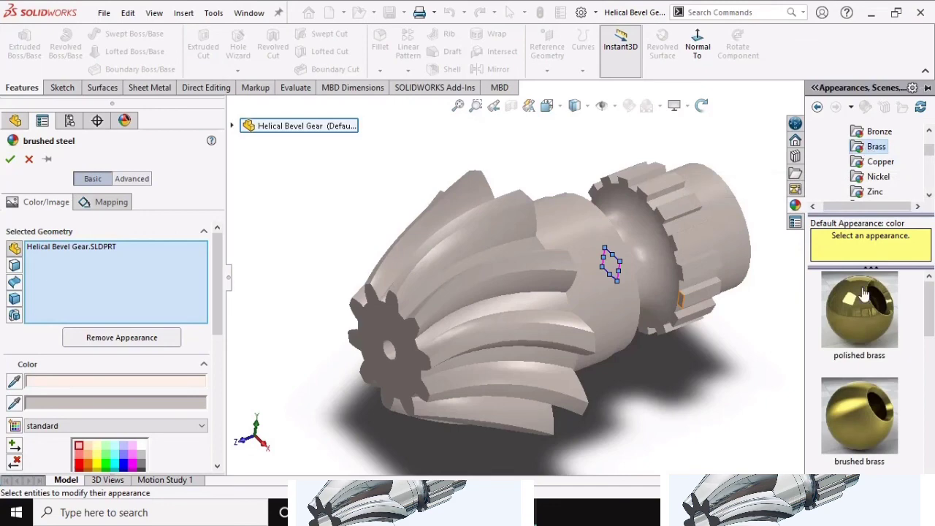
{"action": "left_click", "coordinate": [863, 311]}
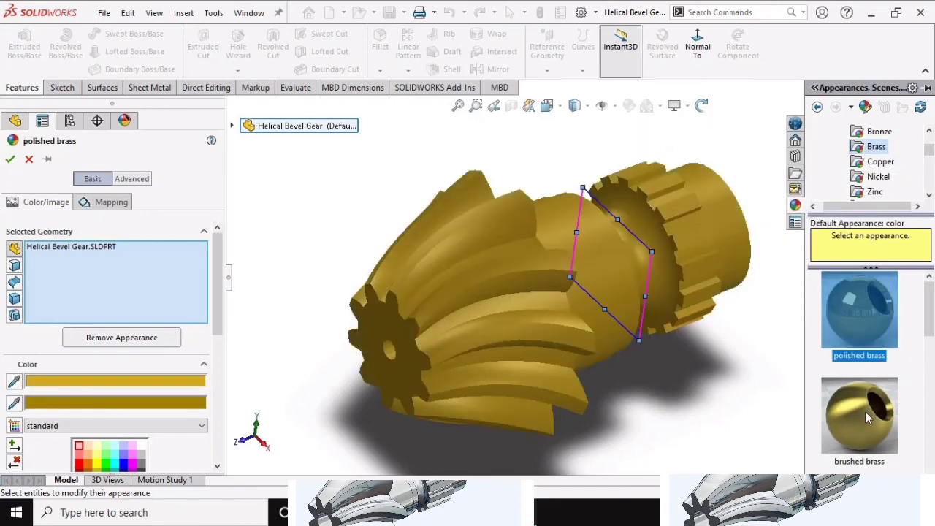
Compare brushed, burnished and polished brass finishes on the gear.
{"action": "left_click", "coordinate": [867, 417]}
{"action": "scroll", "coordinate": [864, 310], "scroll_direction": "down", "scroll_amount": 3}
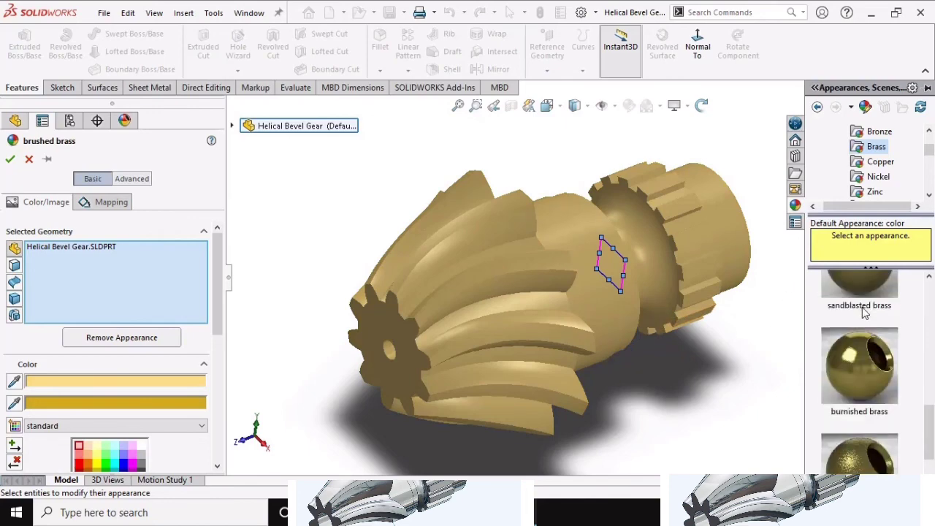
{"action": "left_click", "coordinate": [873, 369]}
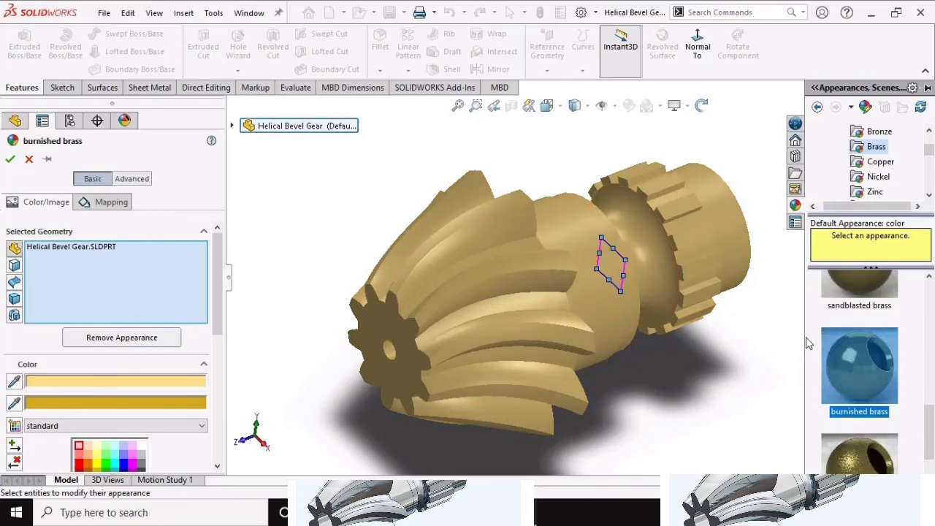
{"action": "scroll", "coordinate": [879, 351], "scroll_direction": "down", "scroll_amount": 1}
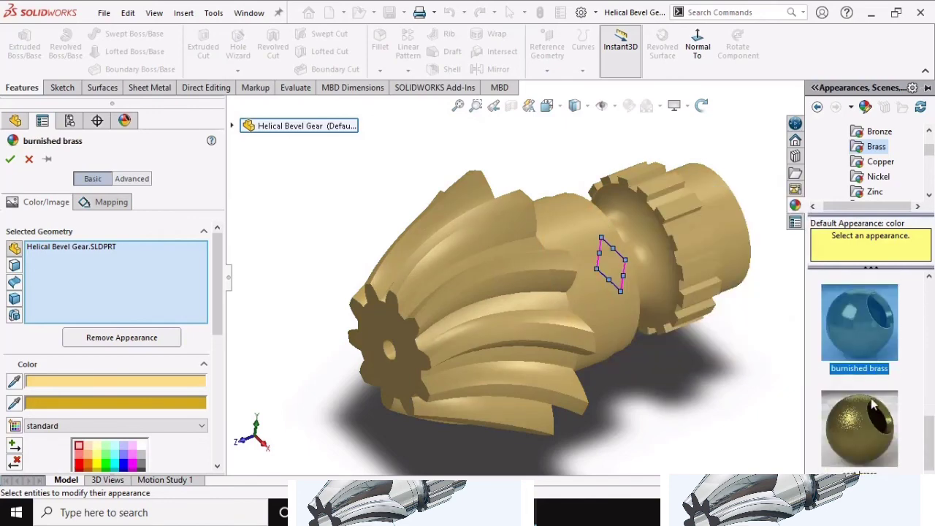
{"action": "scroll", "coordinate": [866, 349], "scroll_direction": "up", "scroll_amount": 3}
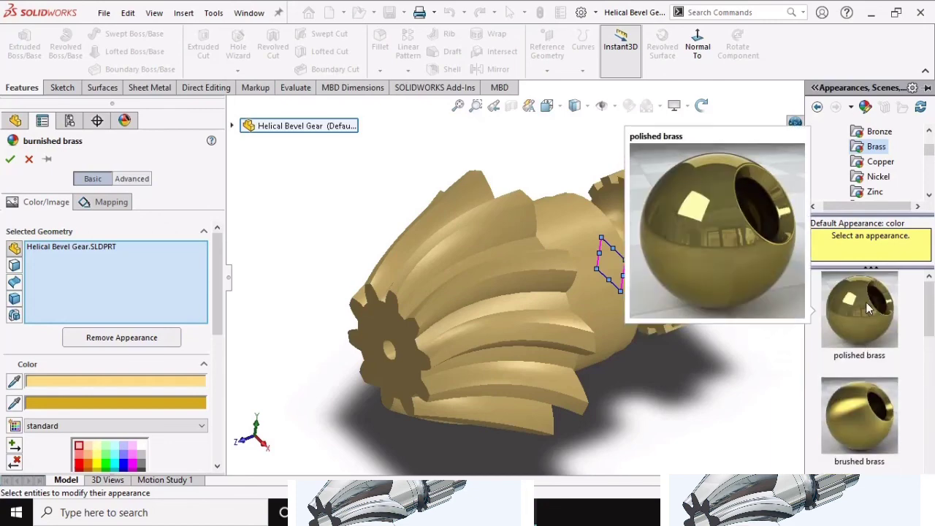
{"action": "left_click", "coordinate": [864, 303]}
{"action": "left_click", "coordinate": [861, 397]}
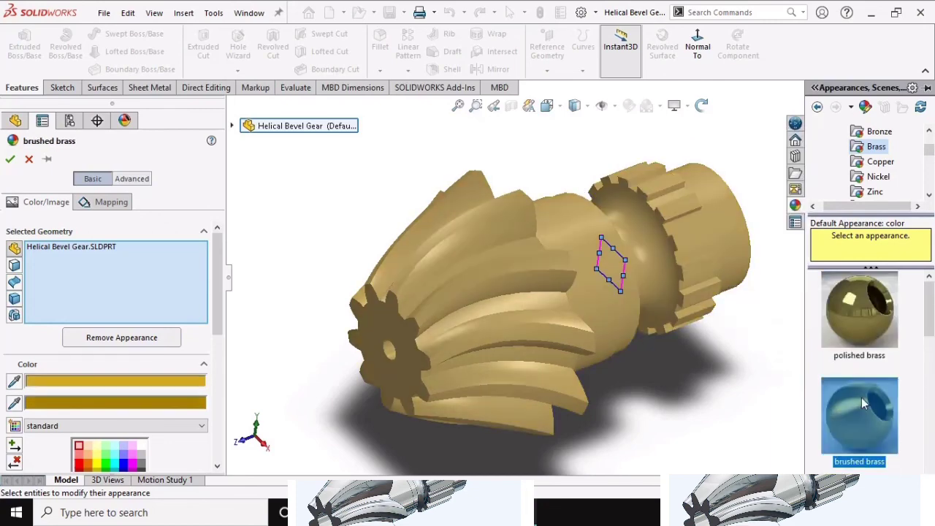
{"action": "left_click_drag", "start_coordinate": [861, 397], "coordinate": [771, 309]}
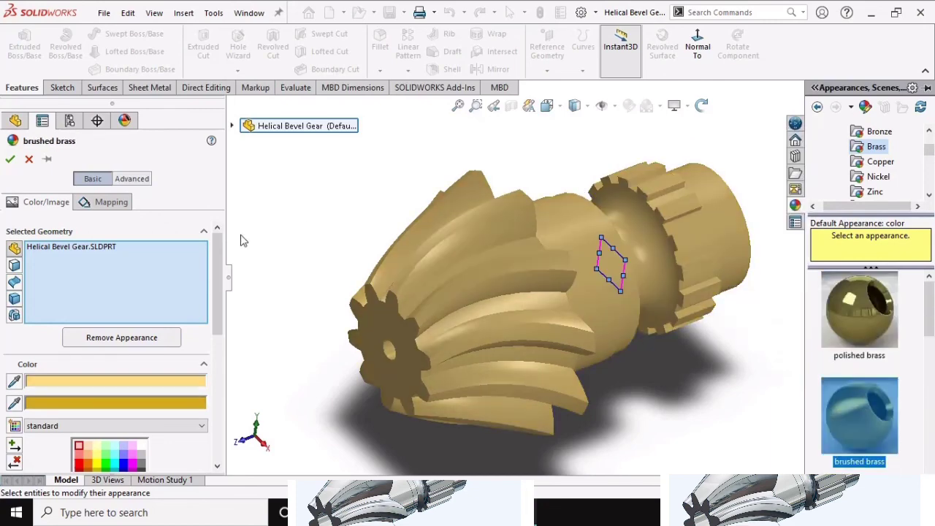
{"action": "left_click", "coordinate": [851, 323]}
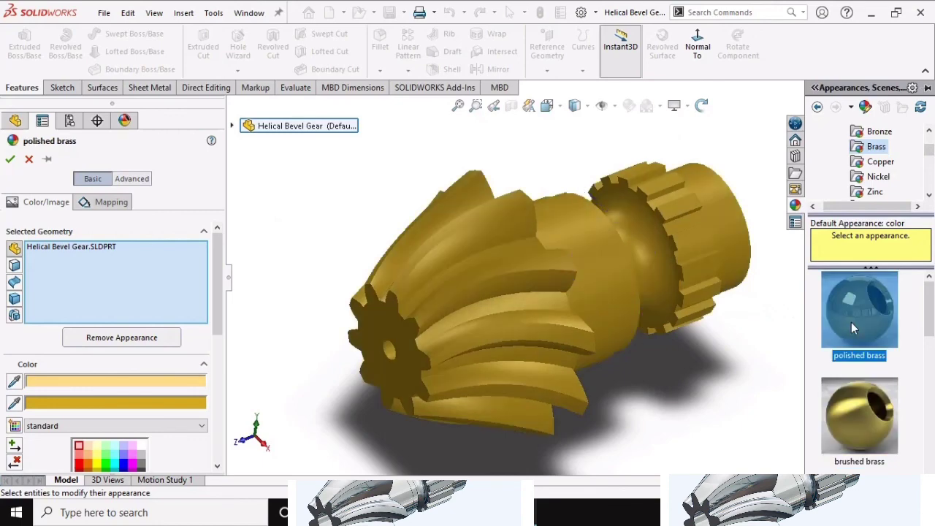
Try the copper finishes, then apply burnished copper to the gear and confirm.
{"action": "left_click", "coordinate": [882, 163]}
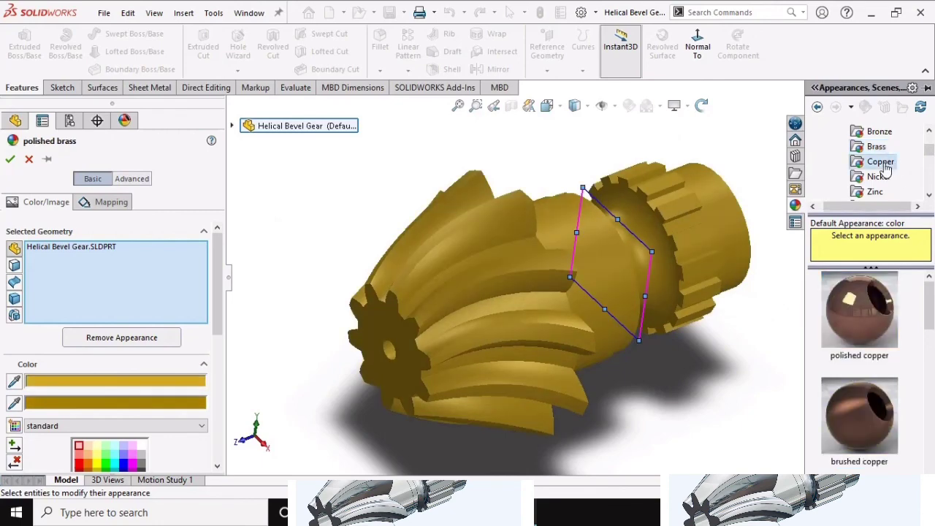
{"action": "left_click", "coordinate": [857, 308]}
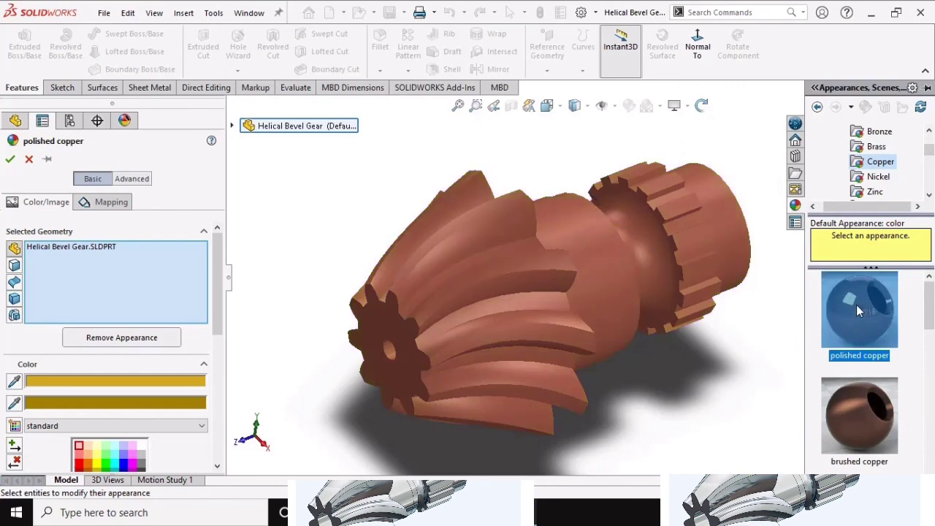
{"action": "left_click", "coordinate": [864, 406]}
{"action": "scroll", "coordinate": [869, 358], "scroll_direction": "down", "scroll_amount": 3}
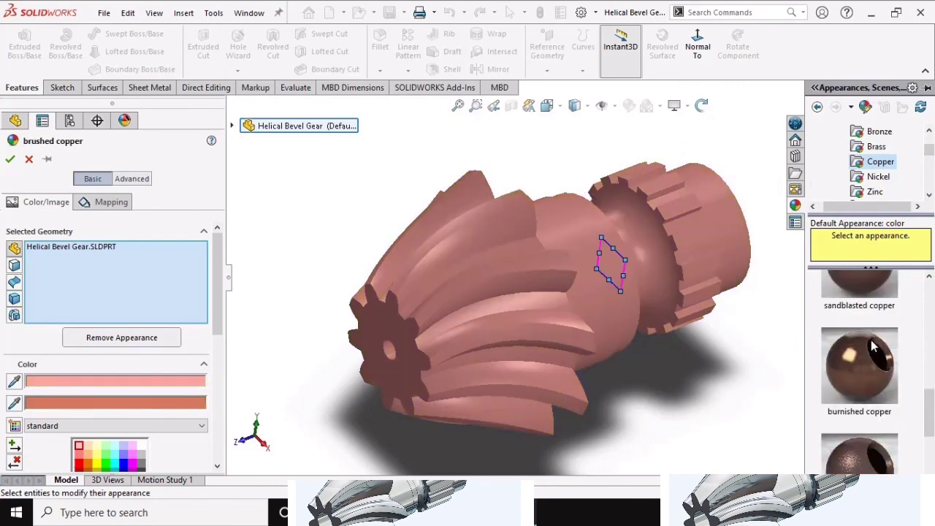
{"action": "left_click", "coordinate": [868, 364]}
{"action": "scroll", "coordinate": [868, 364], "scroll_direction": "up", "scroll_amount": 2}
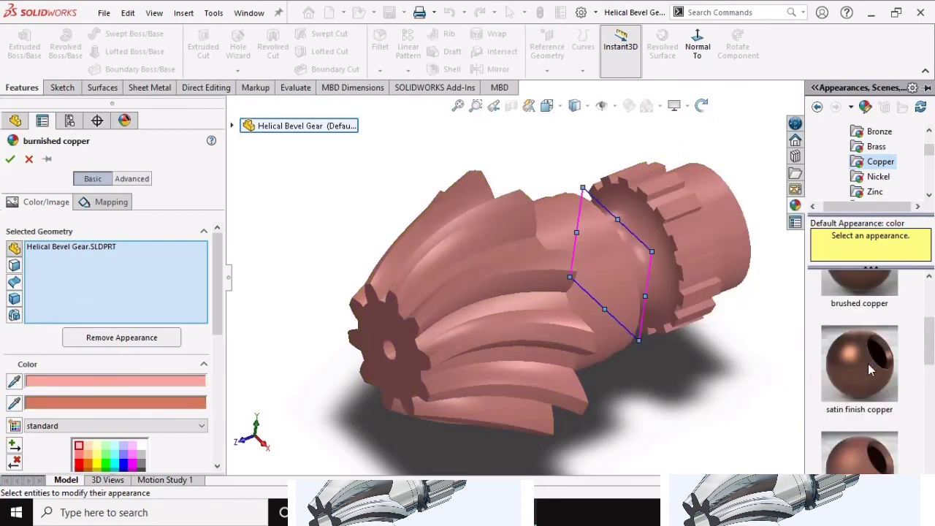
{"action": "left_click", "coordinate": [10, 159]}
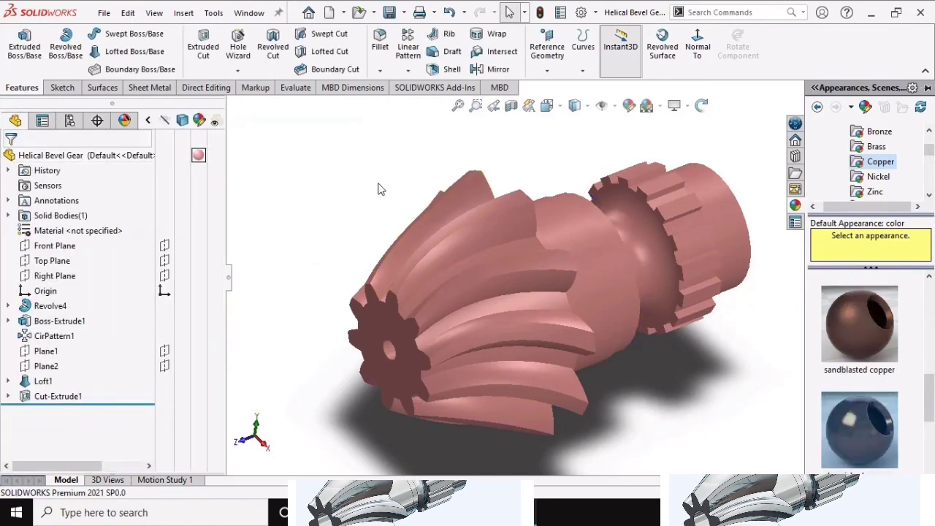